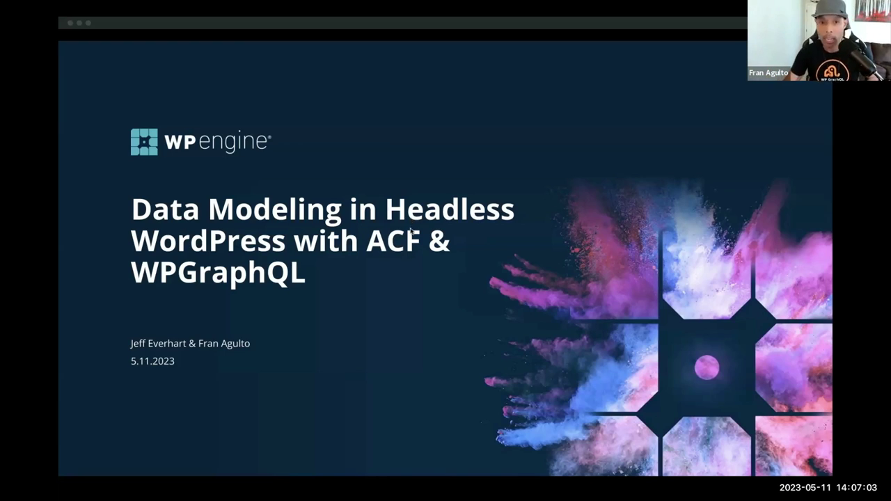
- Advance the slideshow from the title slide through the etiquette and agenda slides to the Questions slide
click(755, 423)
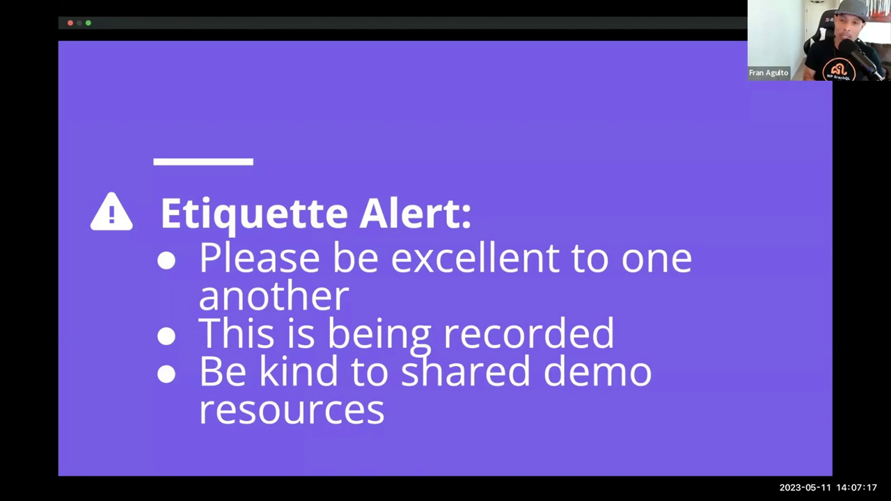
click(748, 433)
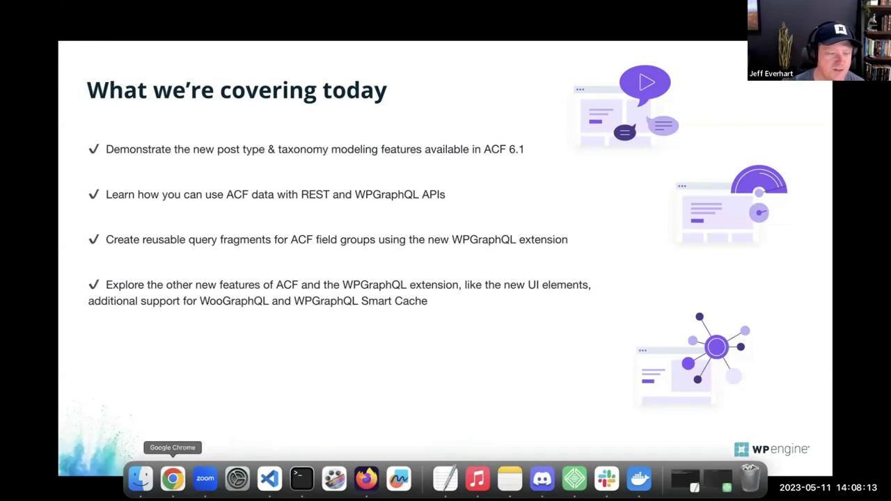
click(173, 479)
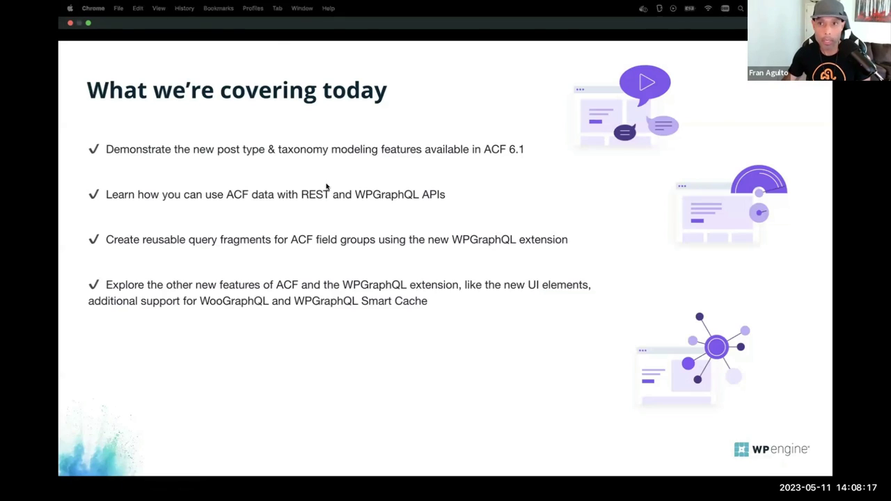
click(237, 161)
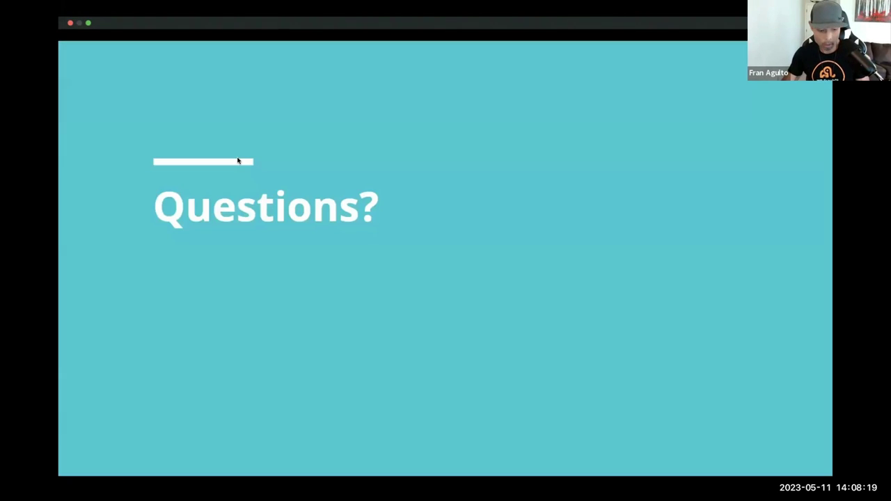
- Exit the slideshow and switch to the WordPress site's Plugins page
key(Escape)
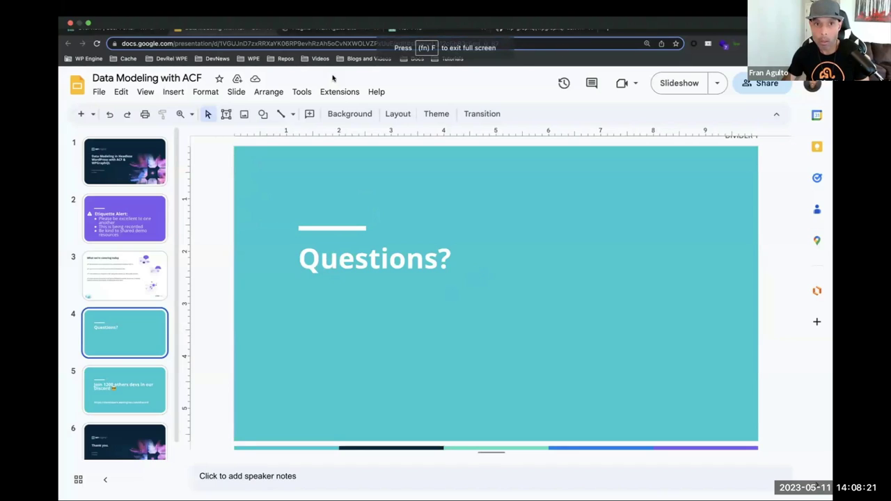
click(269, 39)
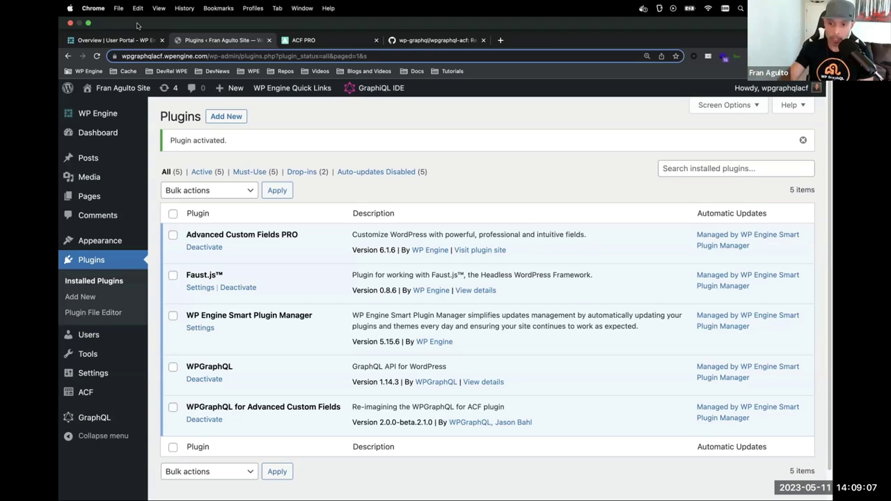
key(XF86AudioRaiseVolume)
key(XF86MonBrightnessUp)
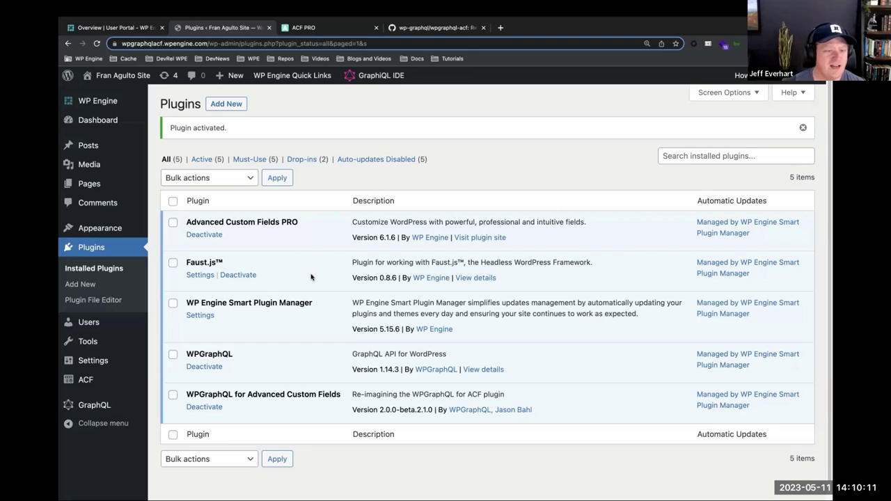
- Start adding a new custom post type in ACF
mouse_move(84, 385)
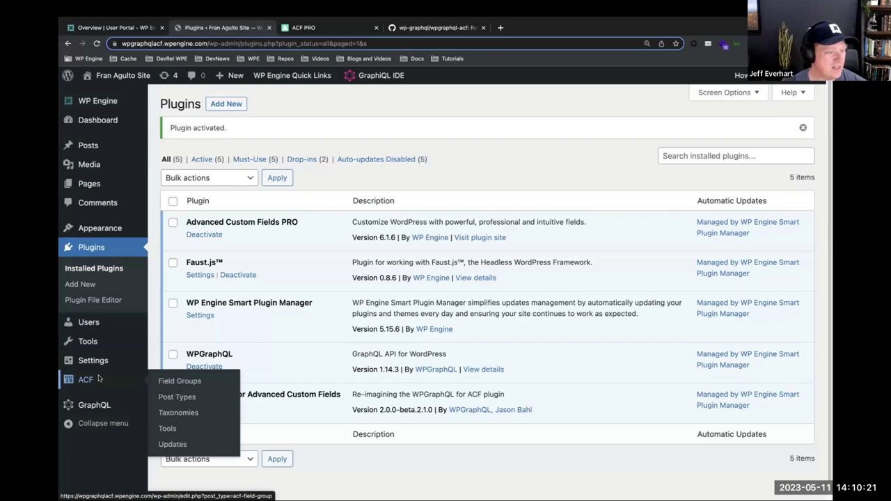
key(XF86AudioRaiseVolume)
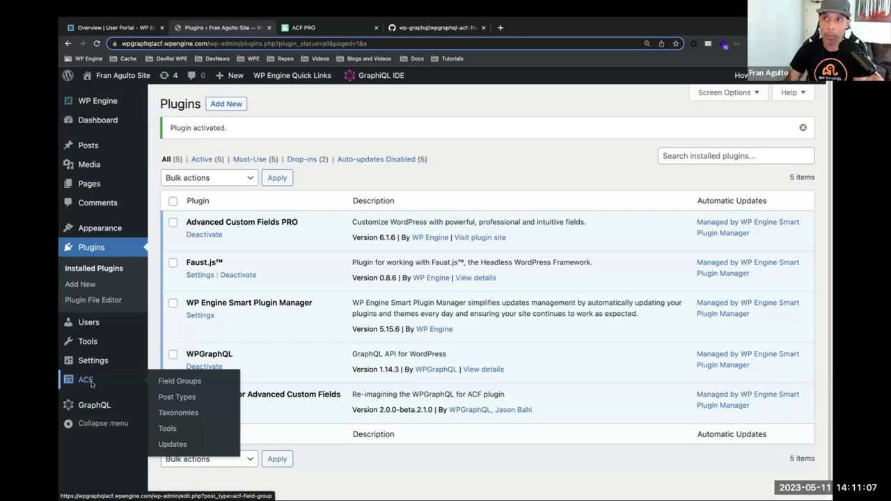
click(163, 399)
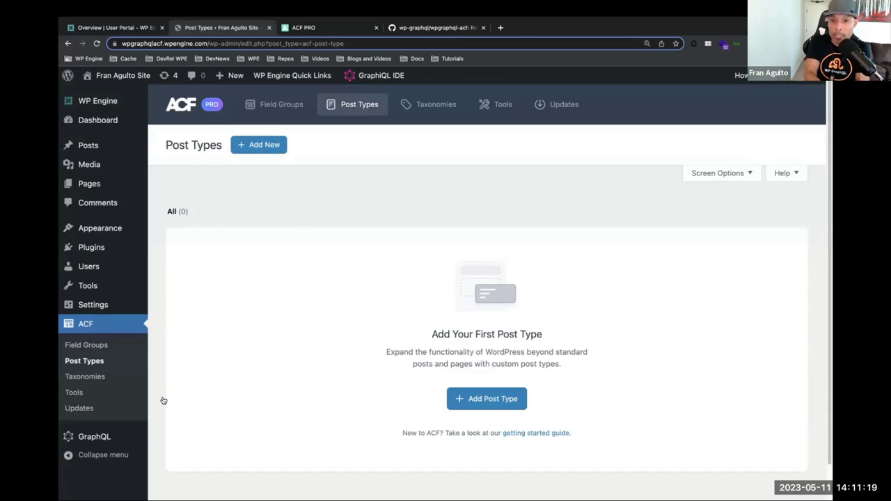
click(487, 409)
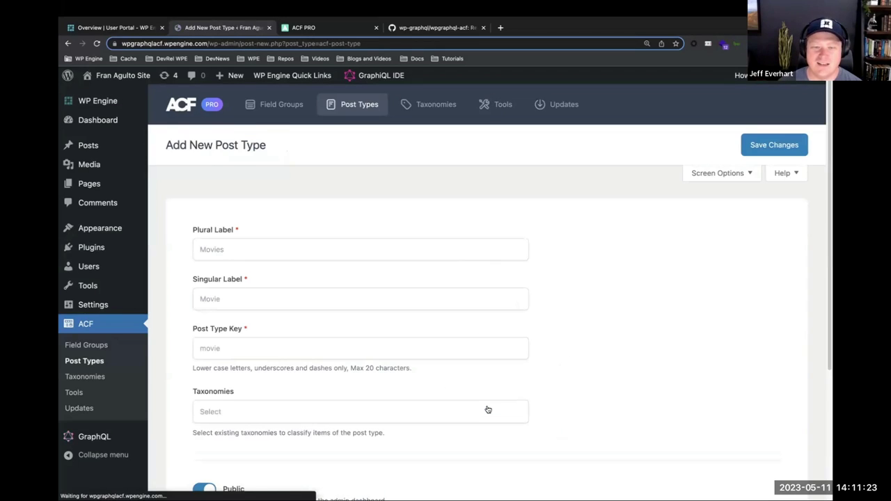
- Set the post type's plural label to Movies and singular label to Movie, with movie as the post type key
click(335, 241)
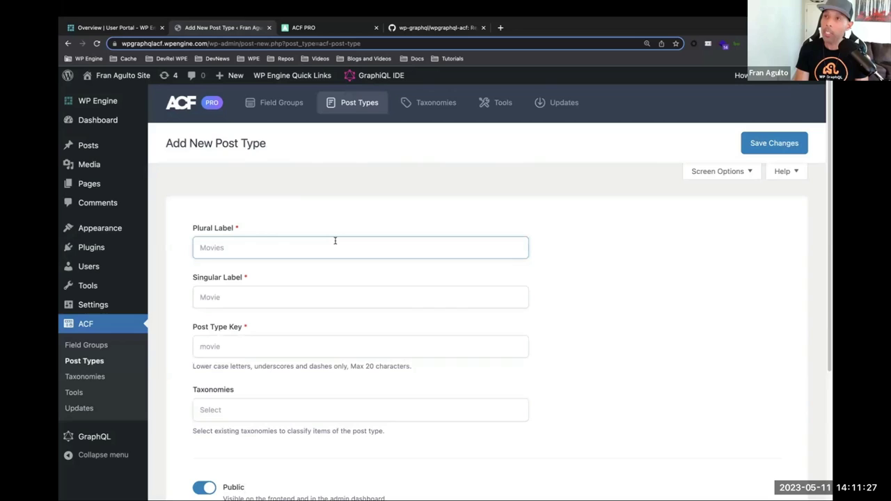
text(Movie)
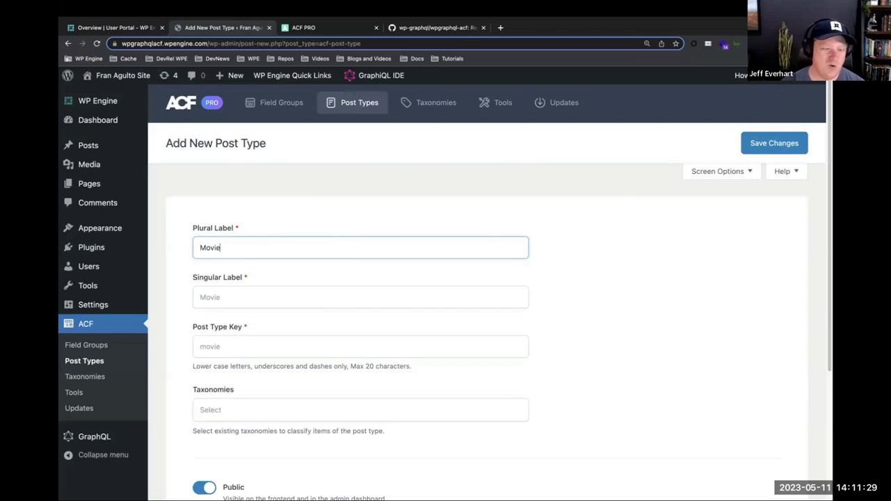
text(s)
key(Tab)
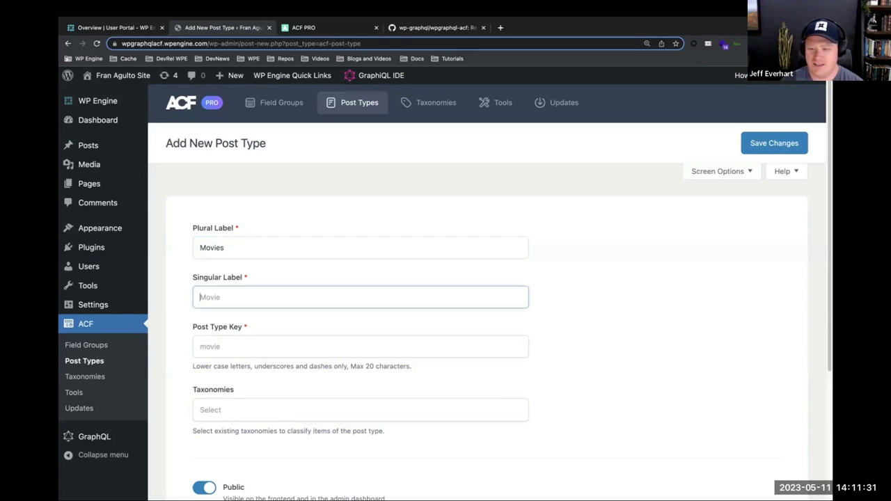
text(m)
key(BackSpace)
text(Movie)
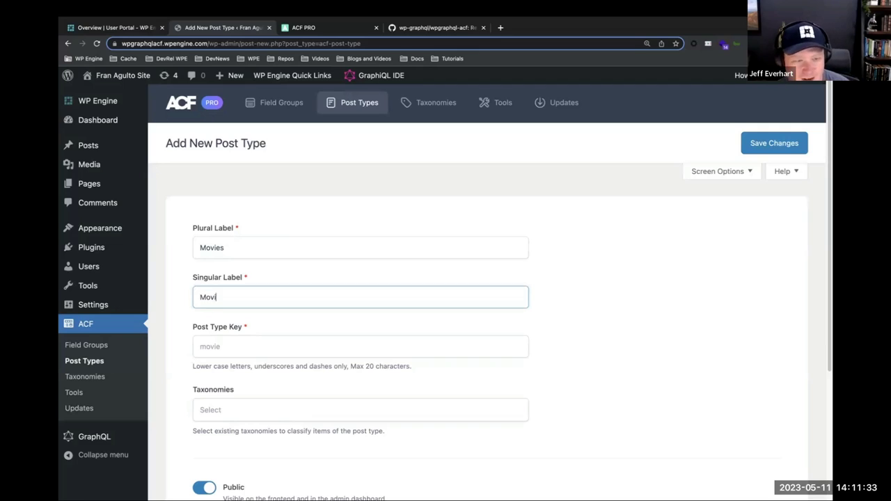
click(296, 344)
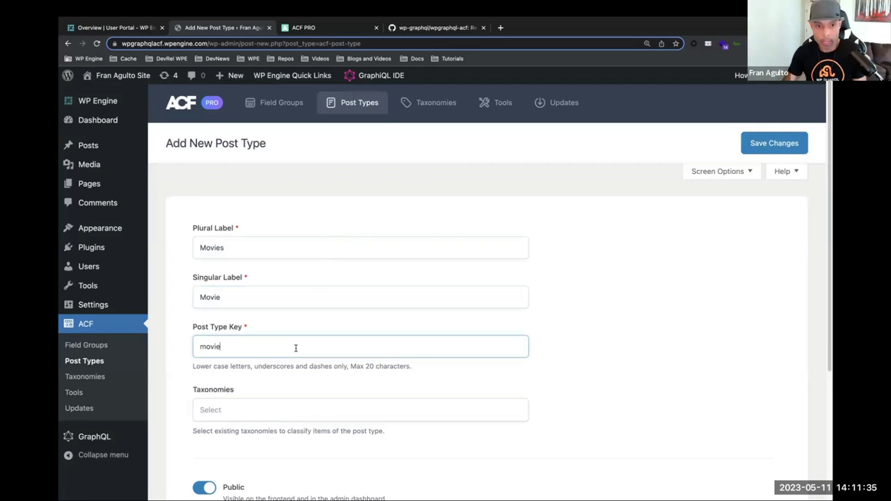
- Assign the existing Category taxonomy to the Movies post type
scroll(295, 349, down, 2)
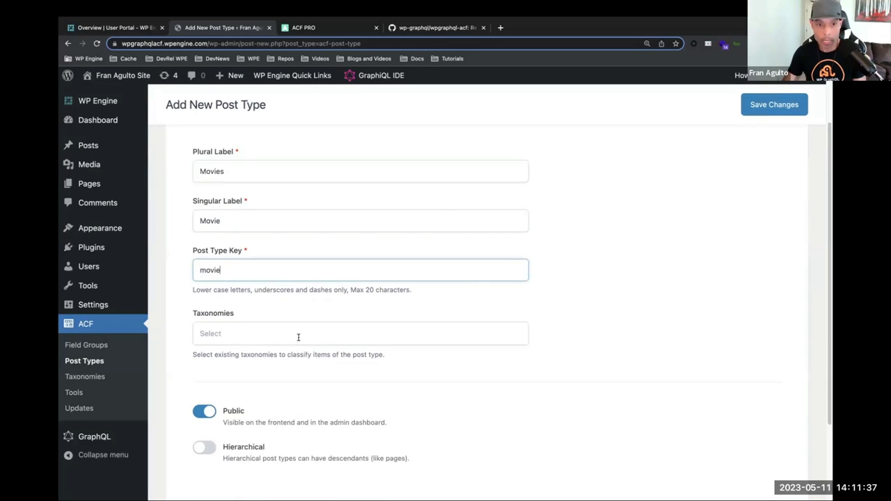
click(298, 337)
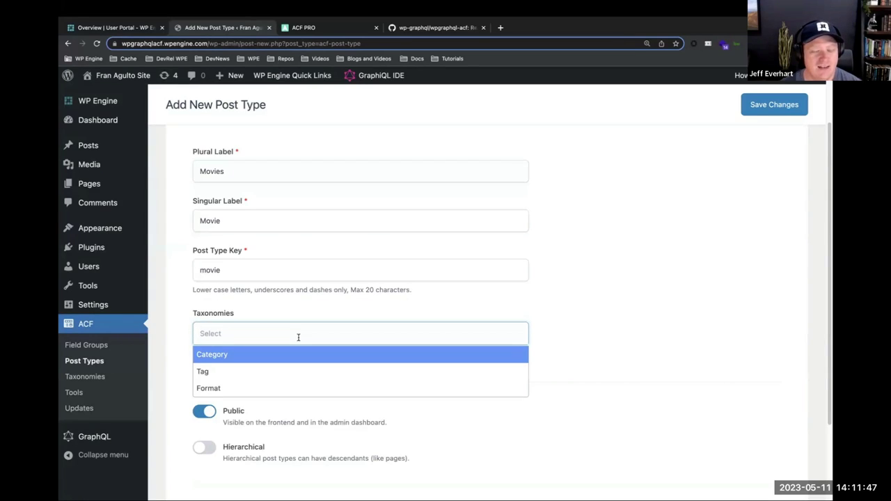
click(297, 355)
- Review the basic post type settings and enable Advanced Configuration
scroll(600, 357, down, 3)
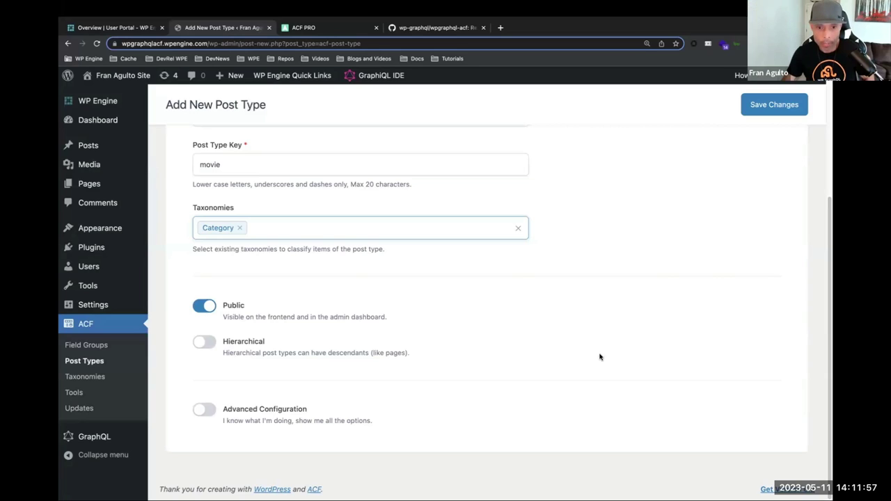
scroll(601, 358, up, 5)
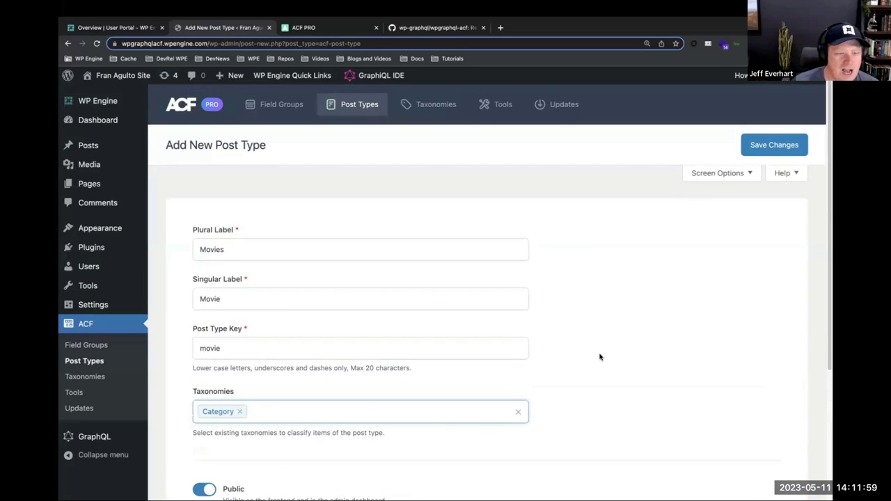
scroll(600, 358, down, 3)
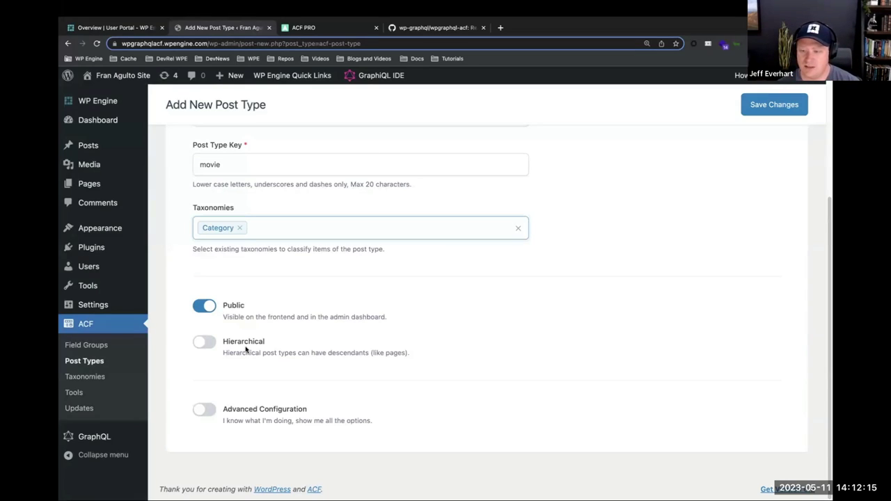
click(205, 410)
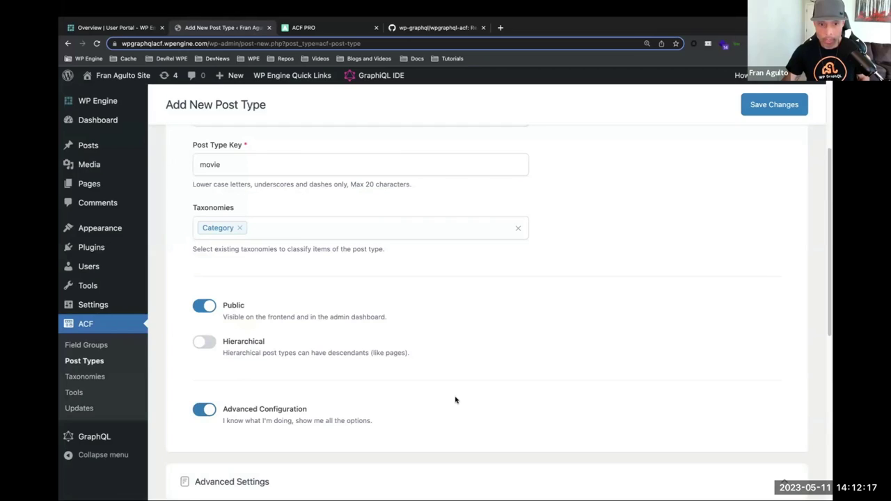
- Enter "The post type for our movies" as the post type's description in the general advanced settings
scroll(456, 400, down, 4)
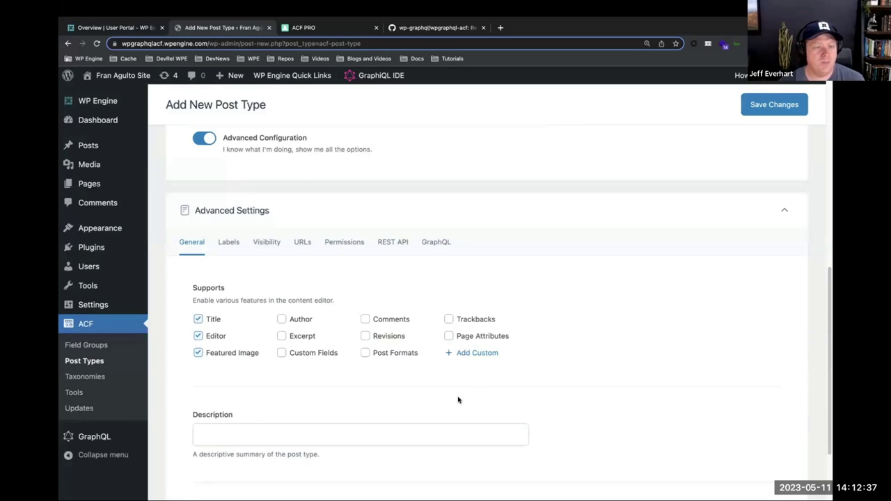
click(445, 428)
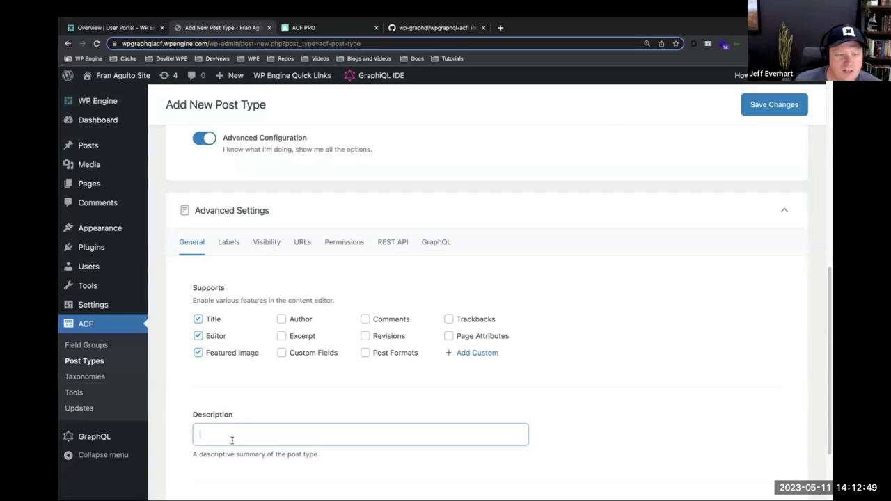
scroll(233, 441, down, 3)
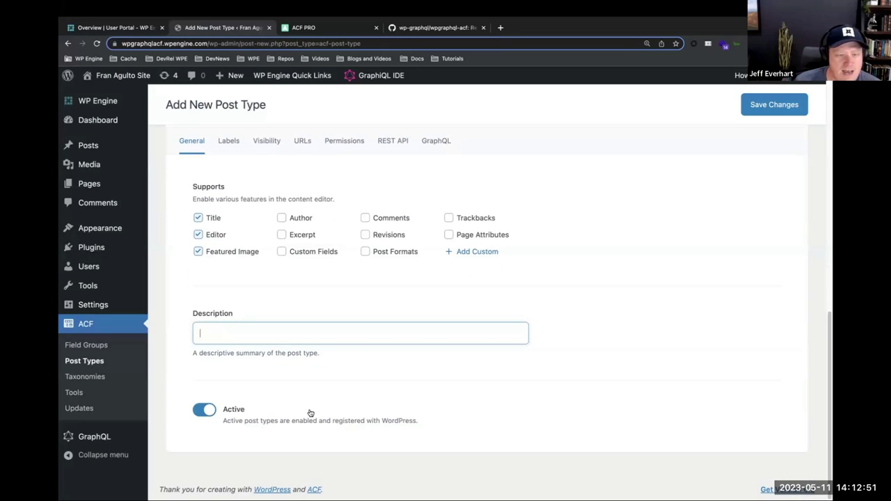
text(The )
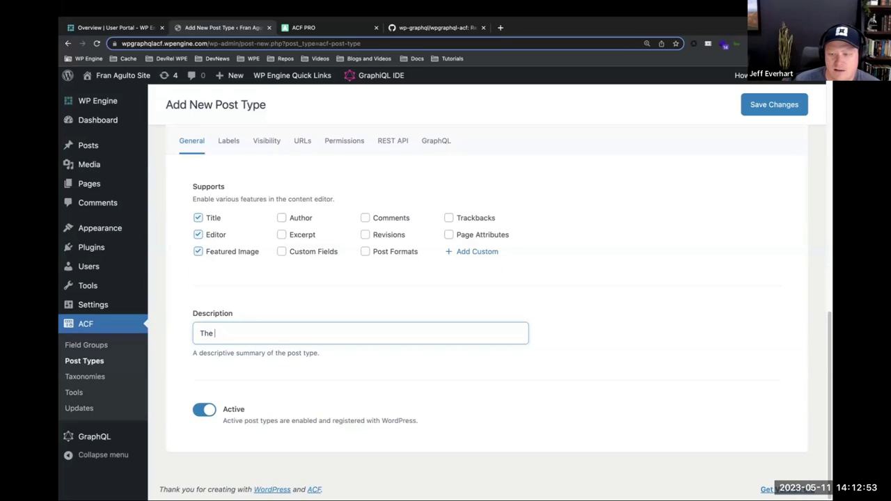
text(post type )
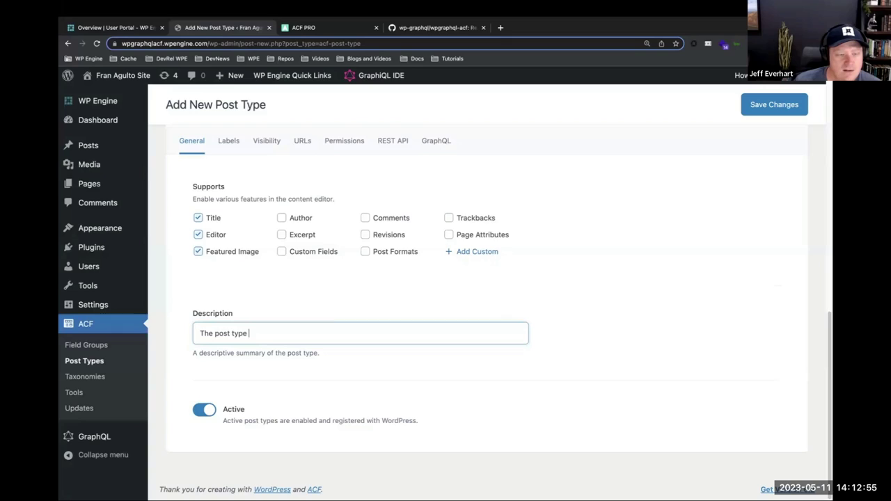
text(for our movies)
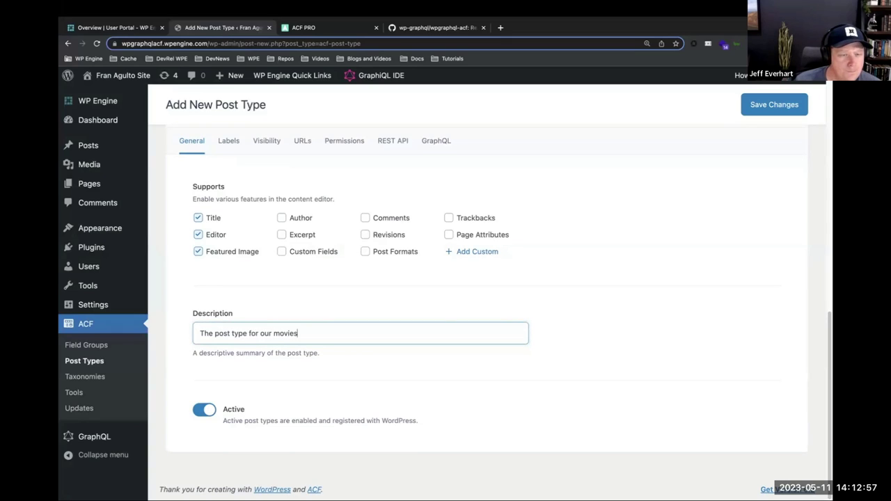
- Review all of the post type's labels in the advanced settings, from the menu name through the item link description
scroll(358, 378, up, 2)
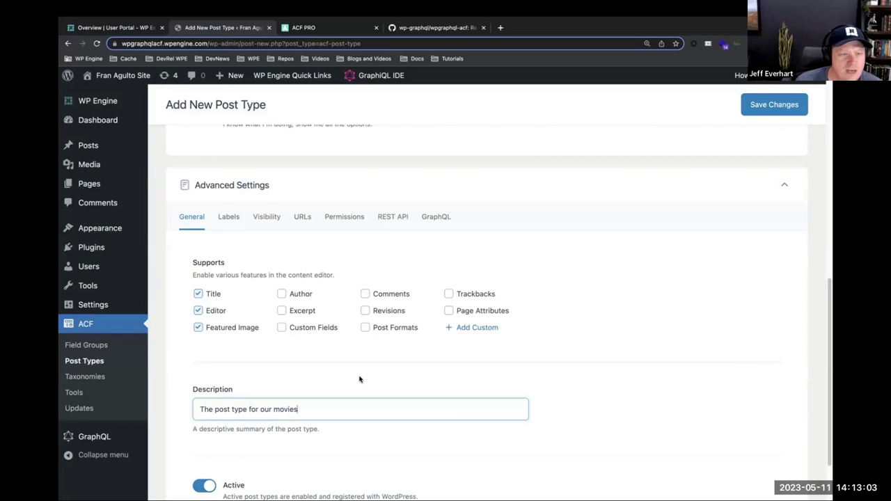
click(227, 221)
scroll(295, 253, down, 3)
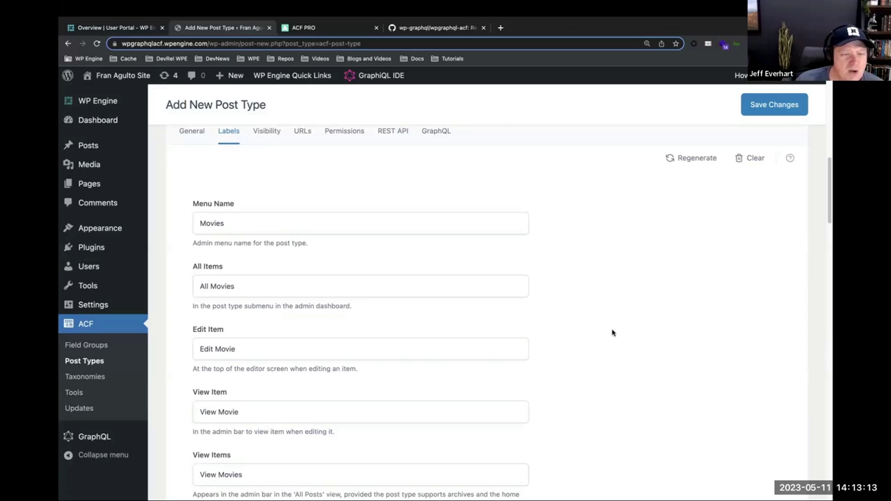
scroll(612, 333, down, 3)
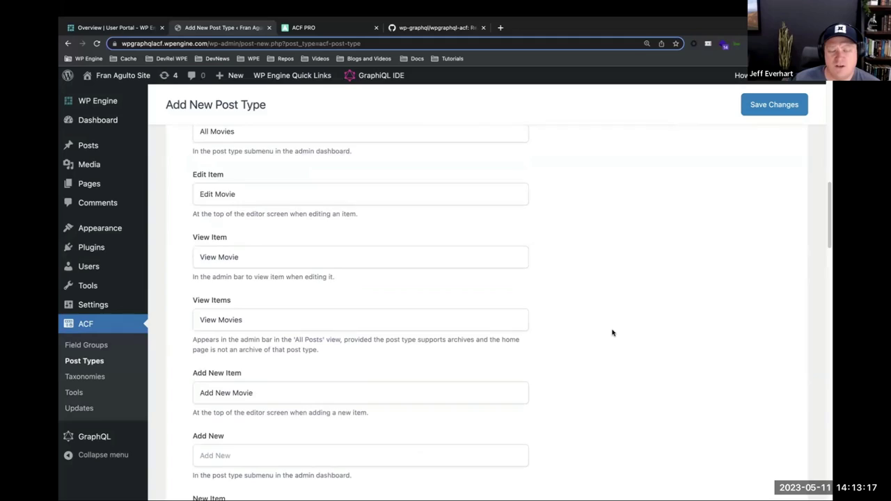
scroll(612, 332, down, 2)
scroll(613, 333, down, 1)
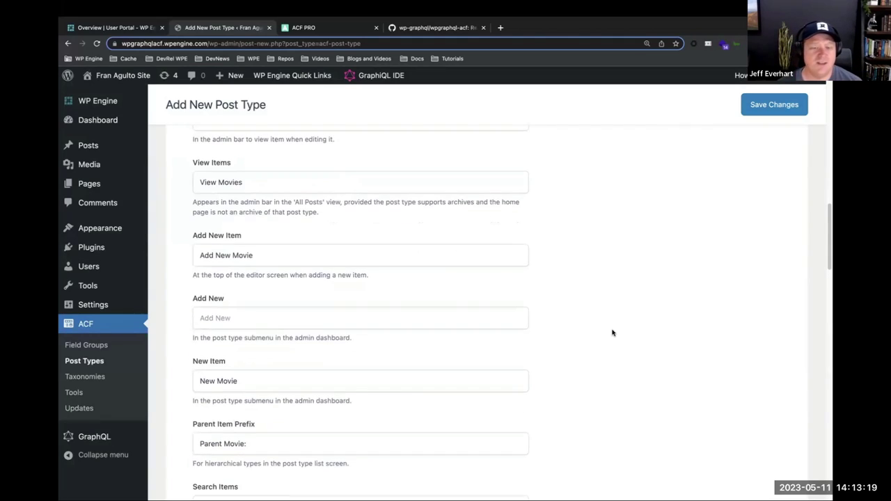
scroll(613, 332, down, 2)
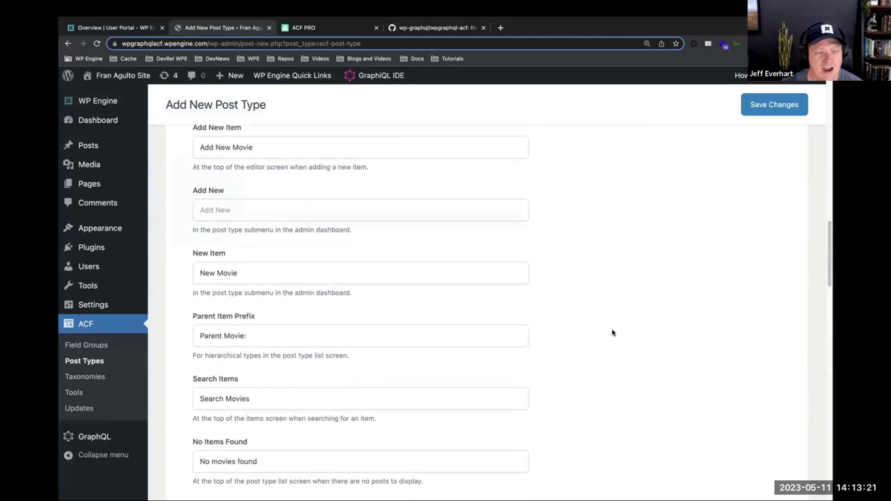
scroll(613, 333, down, 1)
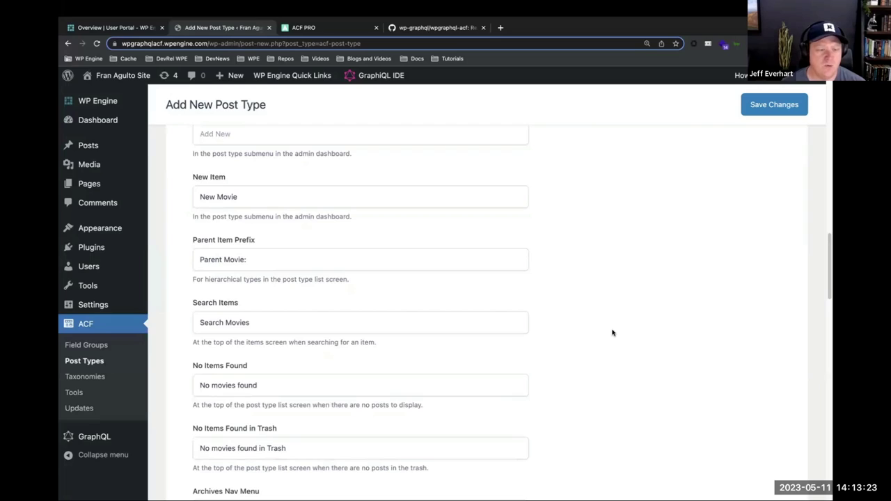
scroll(612, 333, down, 1)
scroll(613, 333, down, 2)
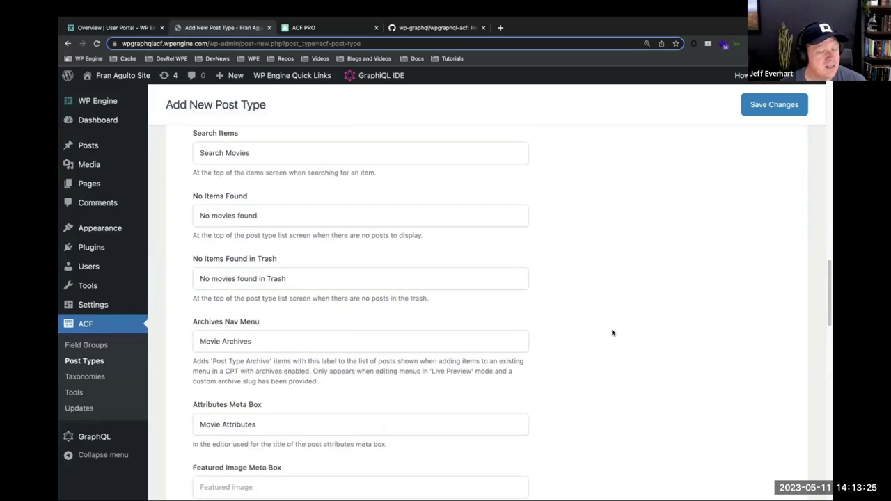
scroll(613, 333, down, 2)
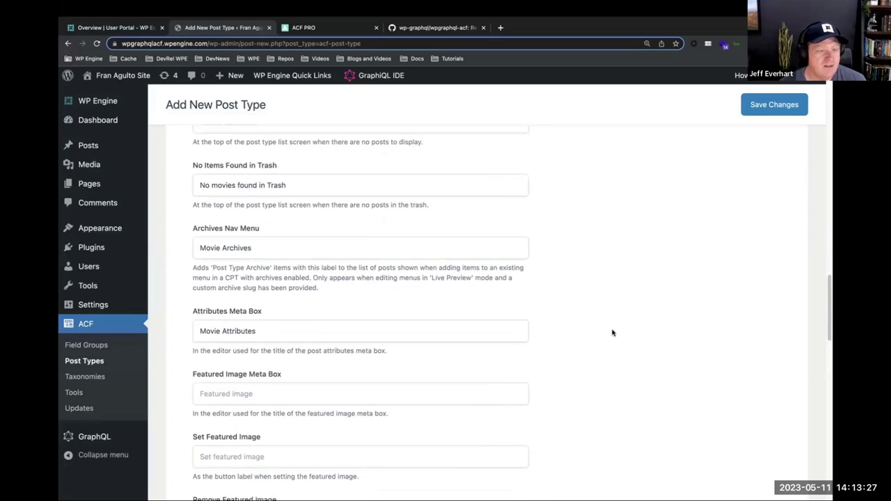
scroll(613, 333, down, 1)
scroll(613, 333, down, 1)
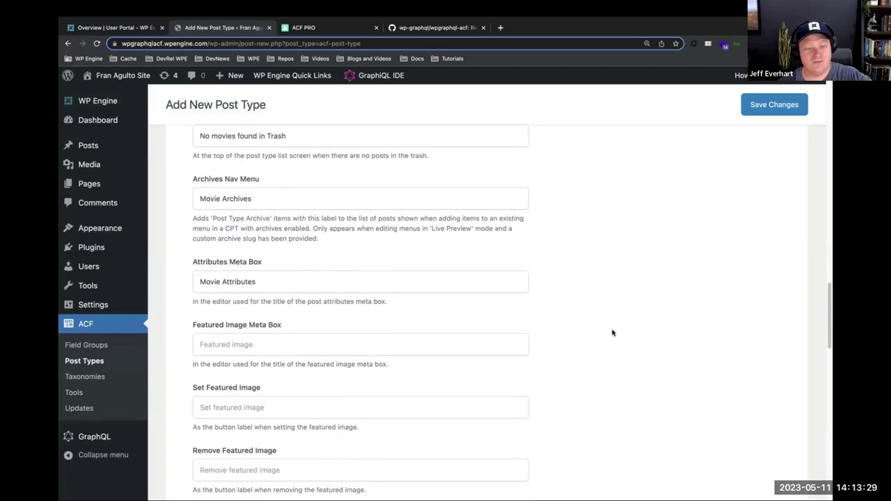
scroll(613, 333, down, 1)
scroll(613, 332, down, 3)
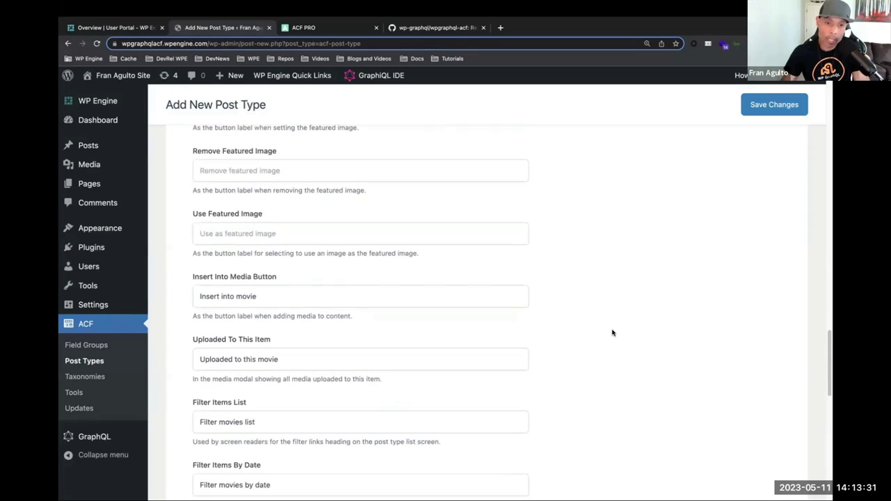
scroll(613, 332, down, 2)
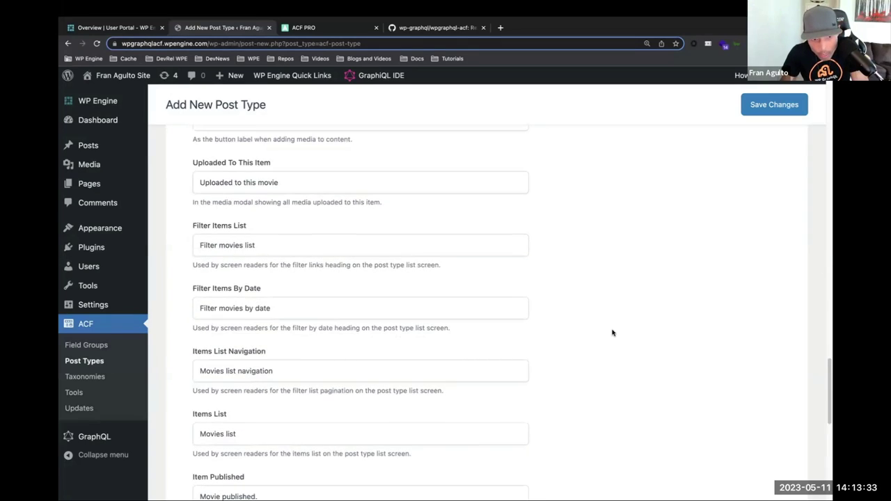
scroll(612, 333, down, 2)
scroll(613, 333, down, 1)
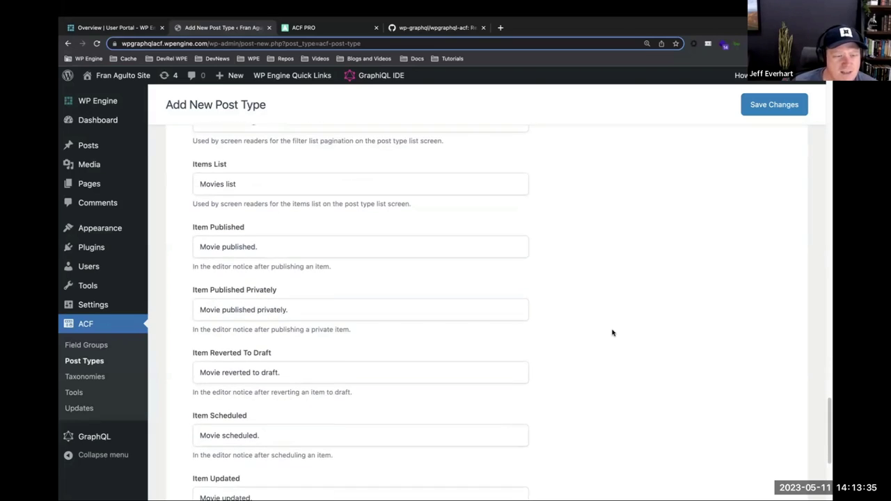
scroll(611, 332, down, 2)
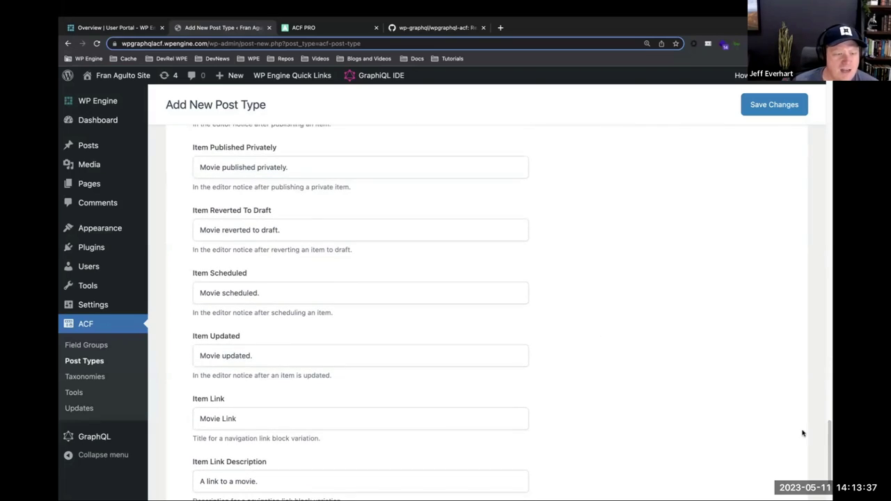
scroll(828, 454, down, 1)
drag(826, 428, 797, 161)
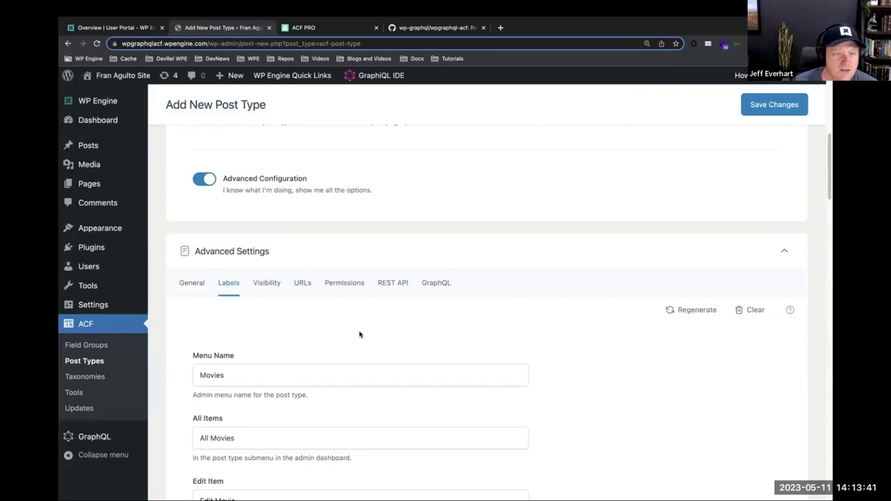
- Review the post type's visibility settings and open the icon filter of the Dashicons reference linked from the menu icon setting
click(266, 289)
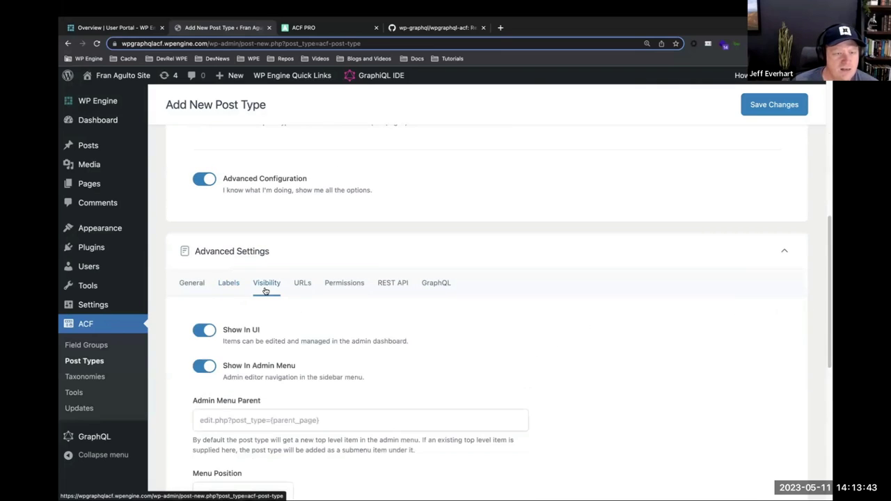
scroll(457, 343, down, 1)
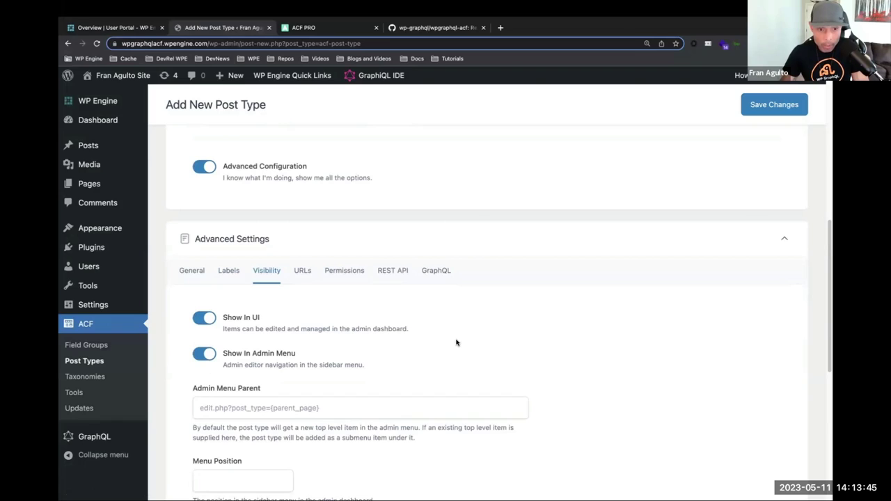
scroll(456, 343, down, 5)
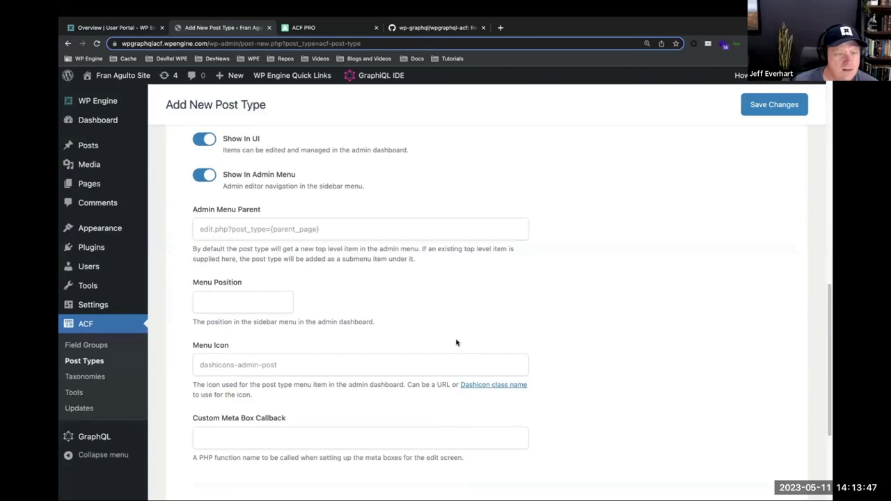
scroll(456, 342, up, 2)
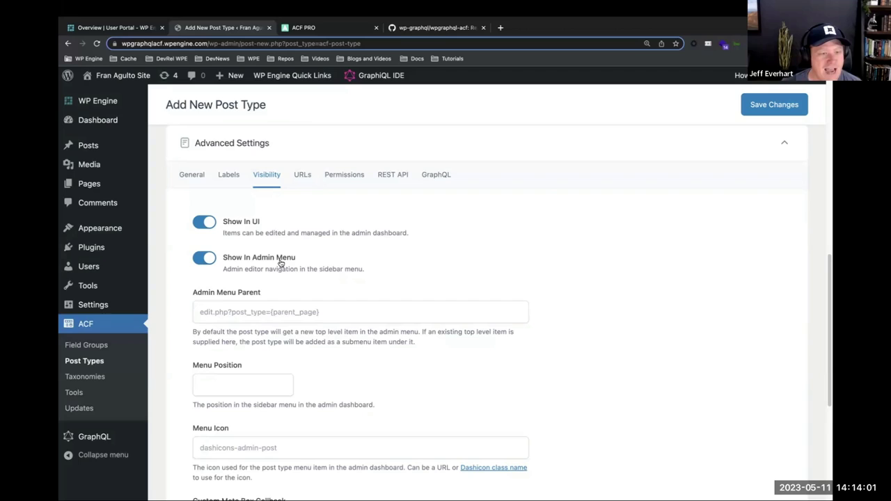
click(320, 449)
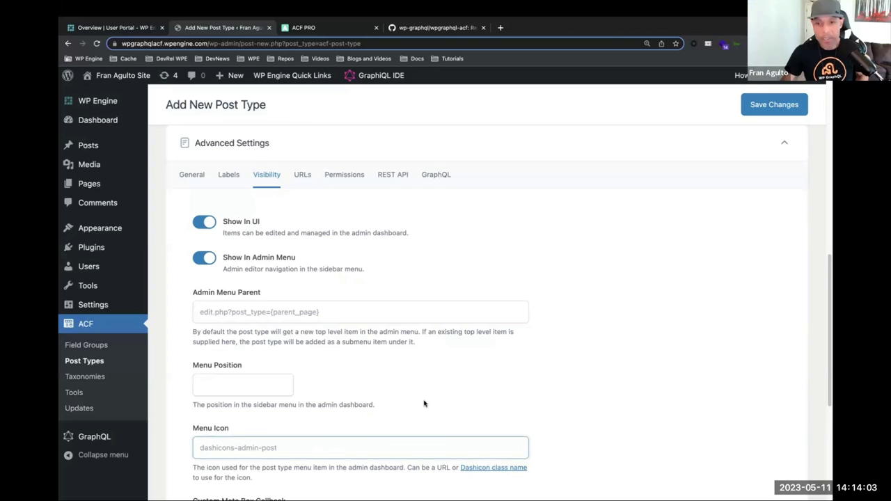
scroll(425, 404, down, 2)
click(502, 389)
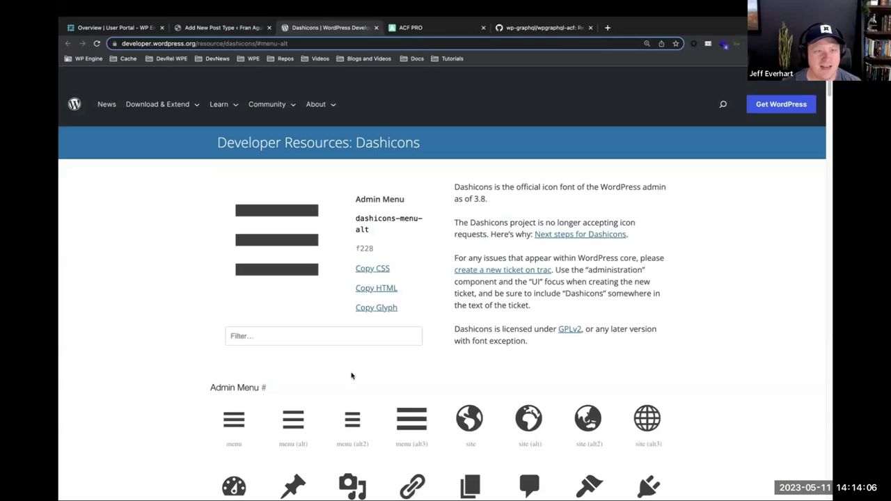
click(250, 337)
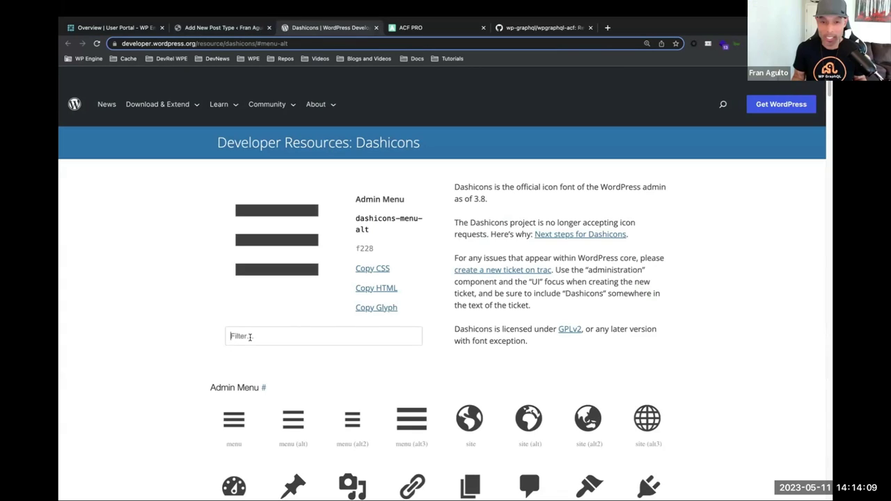
text(fil)
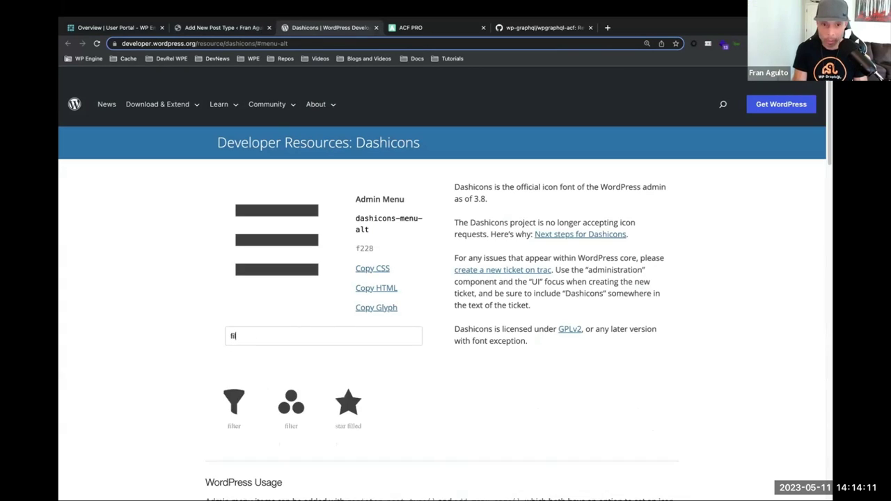
key(BackSpace)
key(BackSpace)
key(BackSpace)
text(f)
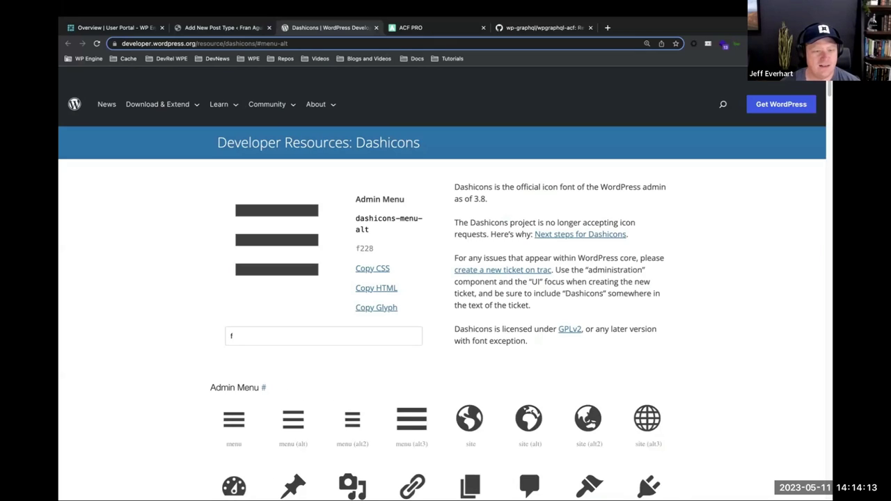
text(vid)
key(BackSpace)
key(BackSpace)
key(BackSpace)
text(vi)
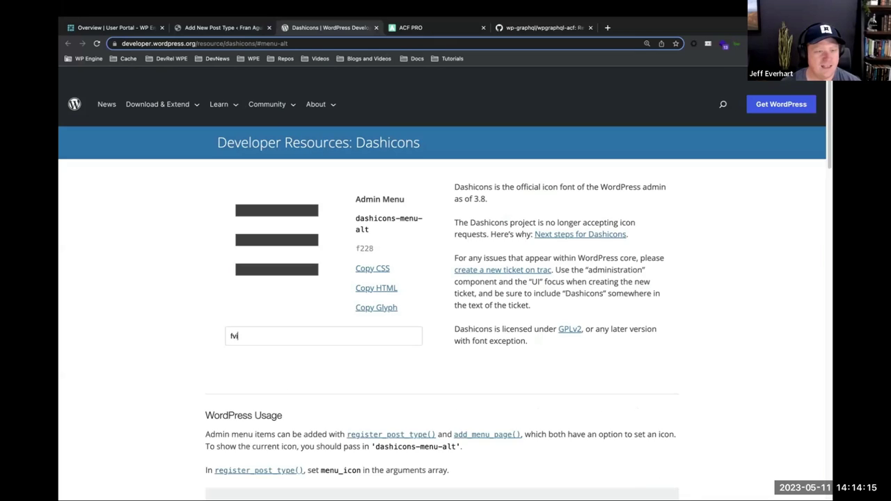
key(BackSpace)
key(BackSpace)
- Filter the Dashicons by "vide" and copy the class name of the film-strip video icon
text(vide)
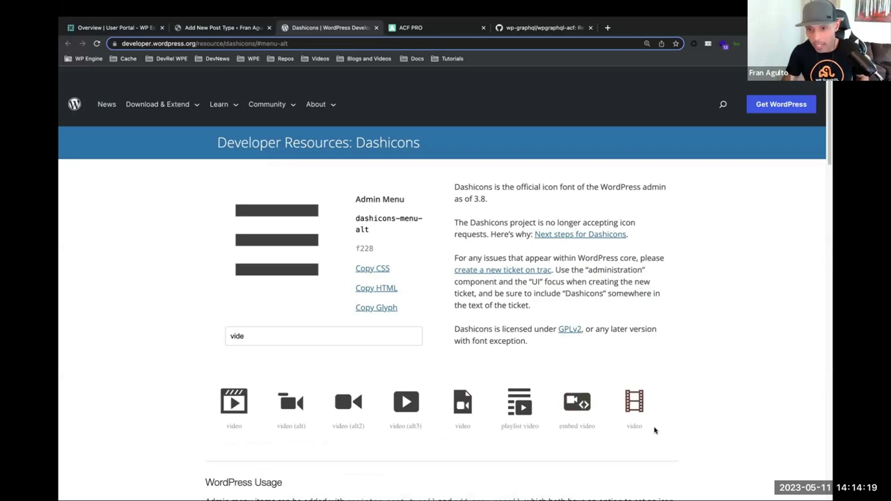
click(639, 407)
scroll(320, 307, up, 1)
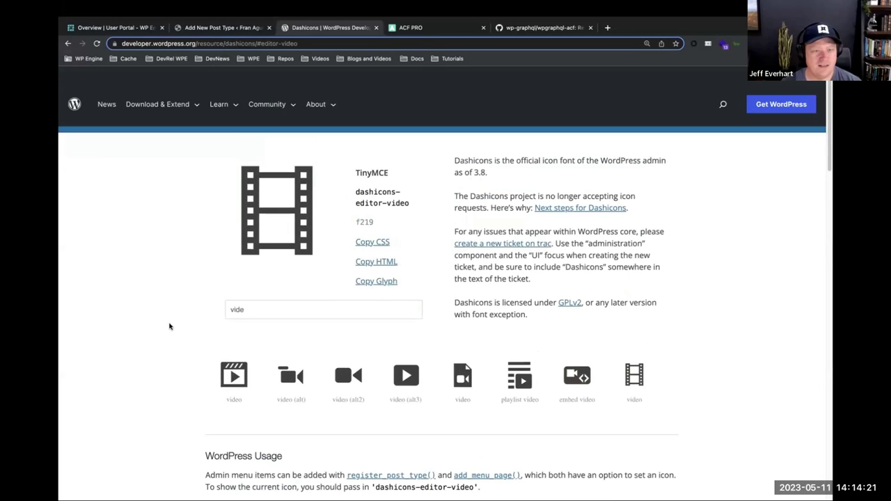
drag(418, 205, 356, 192)
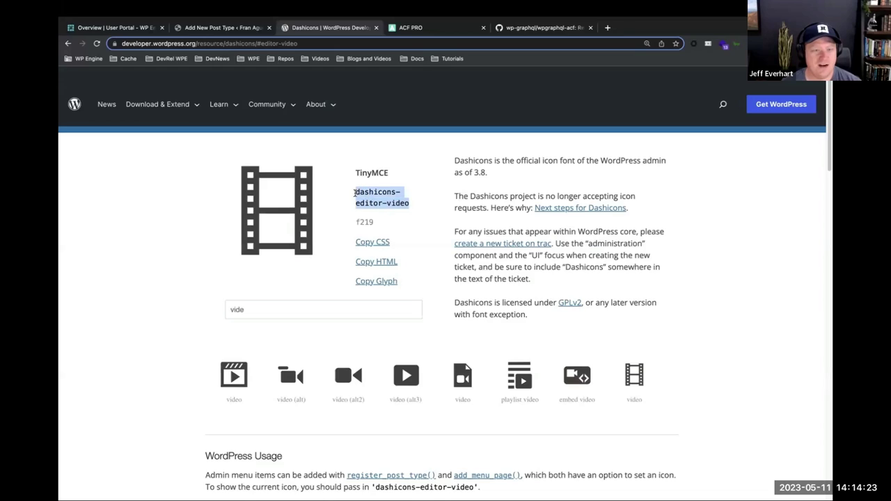
right_click(359, 193)
click(374, 214)
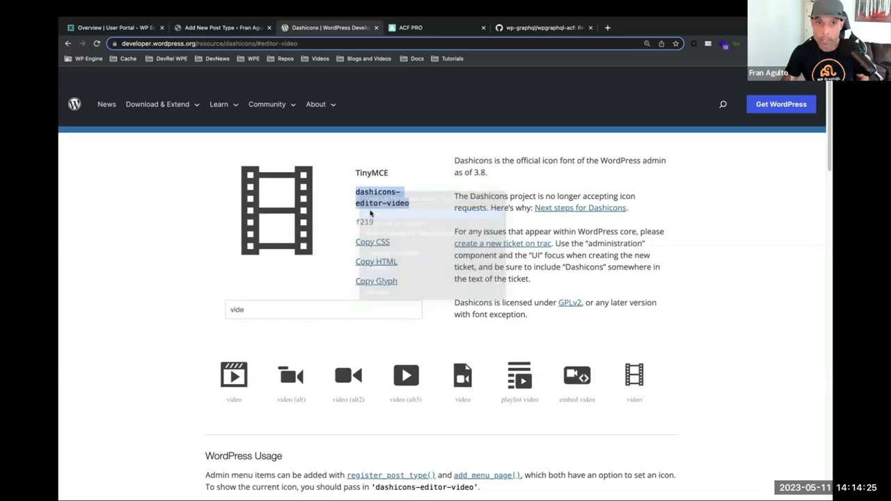
- Set the post type's menu icon to dashicons-editor-video and save the Movies post type
click(209, 29)
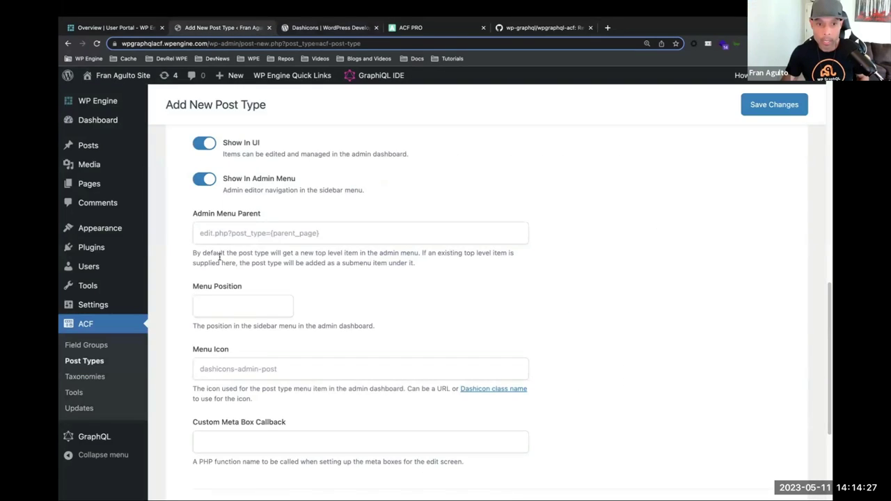
click(286, 370)
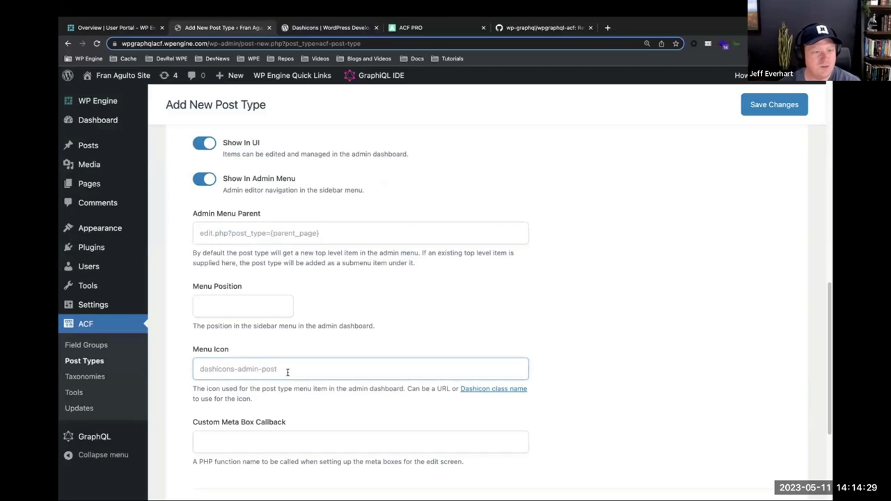
key(ctrl+v)
click(638, 334)
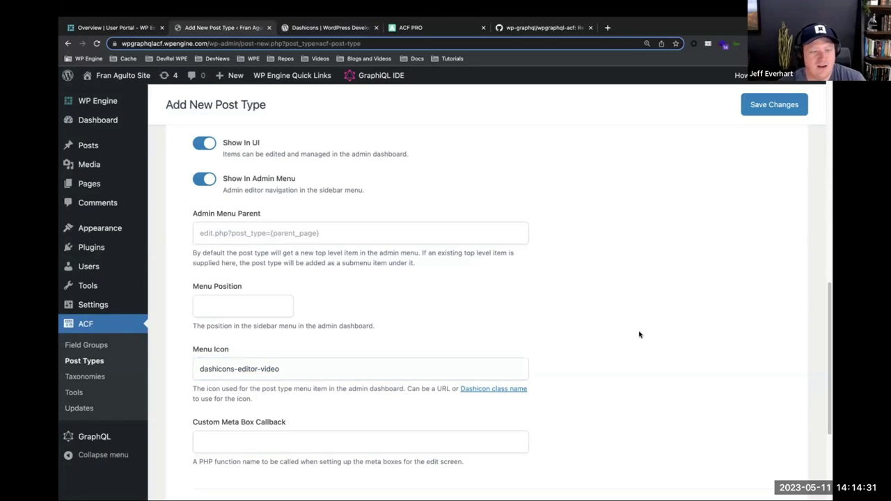
click(801, 110)
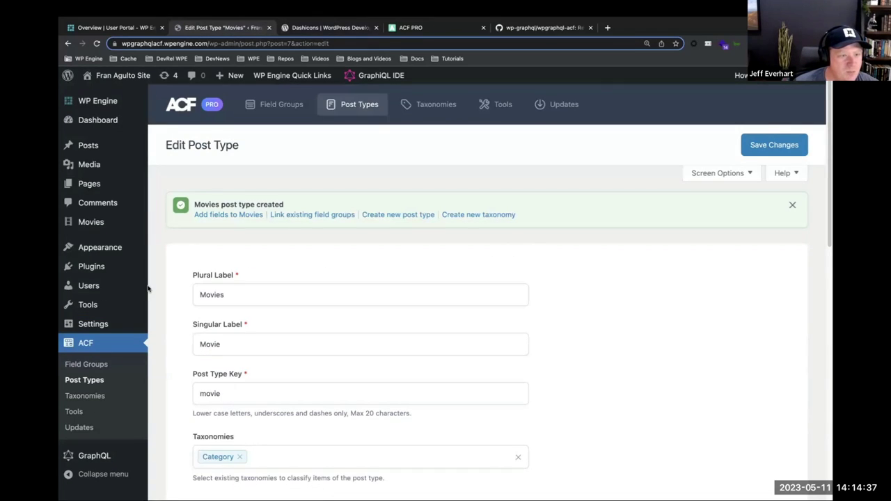
- Check the Movies entry in the admin navigation and look over the saved post type's settings
mouse_move(85, 223)
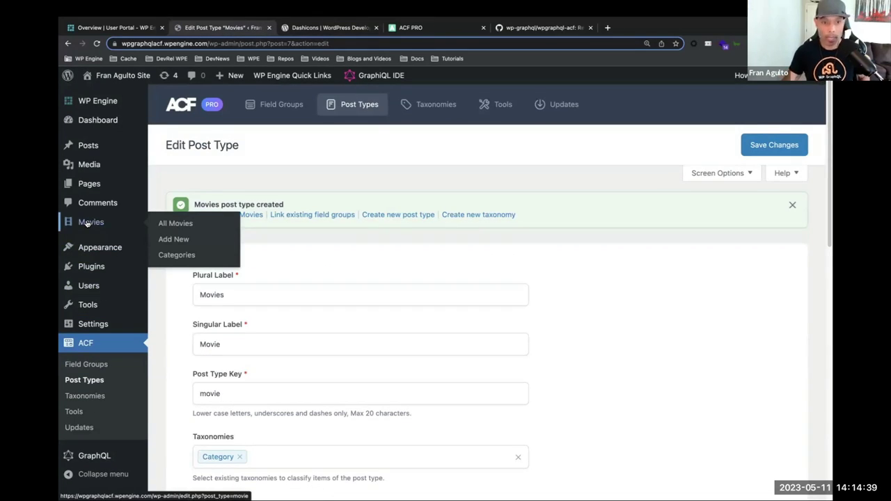
scroll(368, 385, down, 5)
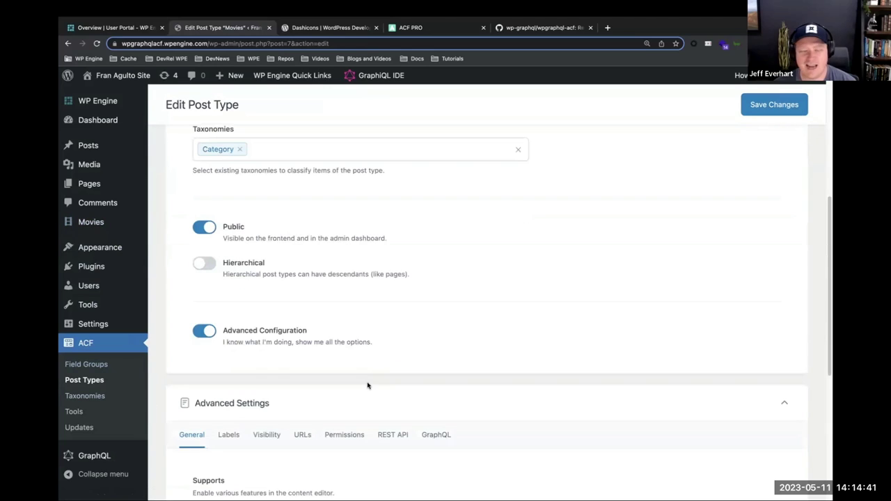
scroll(368, 386, down, 3)
scroll(367, 386, up, 3)
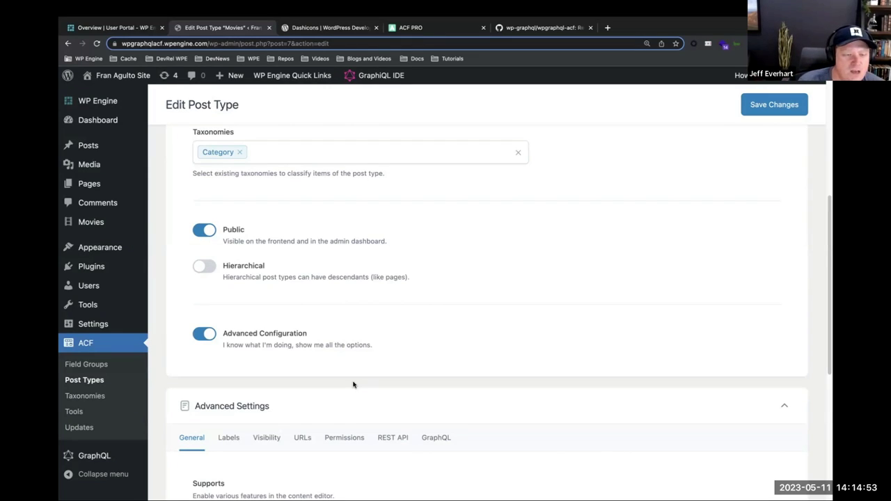
- Review the Movies post type's supported features and its visibility settings, including the menu icon and custom meta box callback
scroll(353, 385, down, 5)
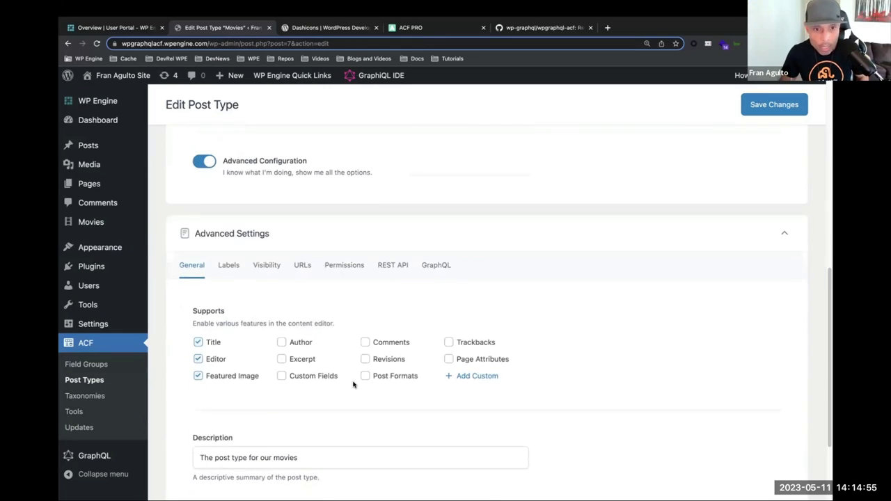
click(263, 269)
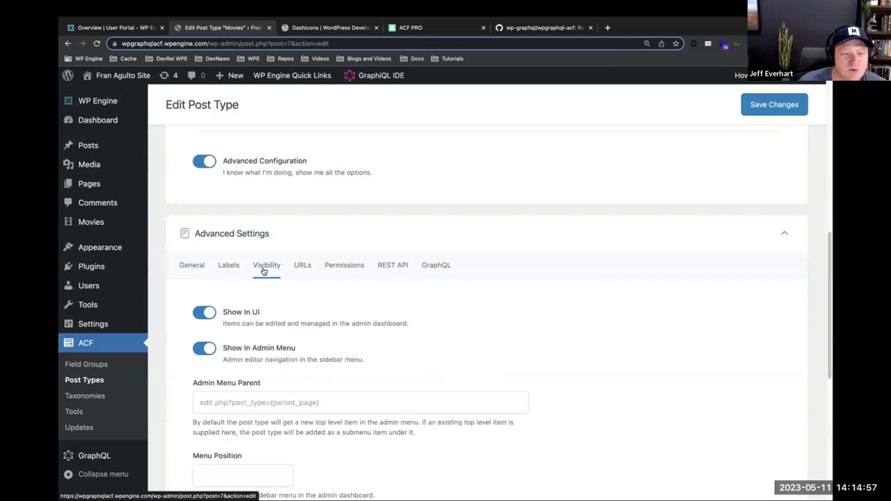
scroll(488, 356, down, 5)
scroll(564, 361, down, 5)
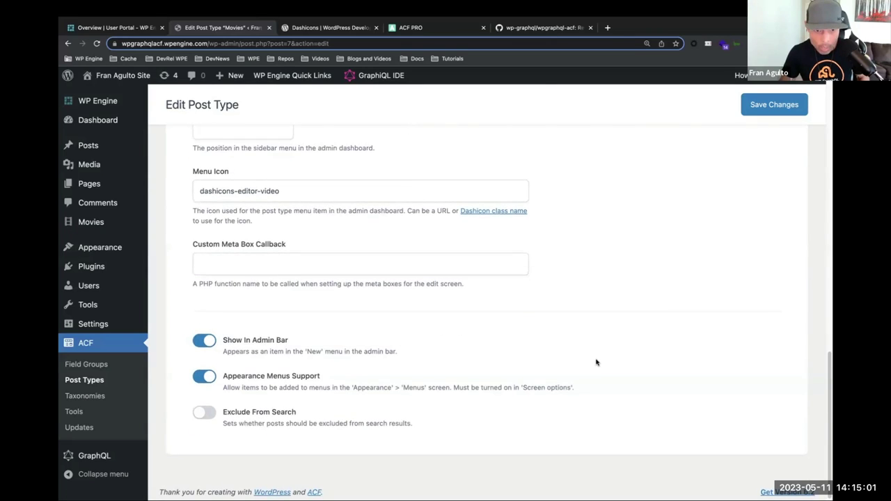
scroll(596, 362, up, 3)
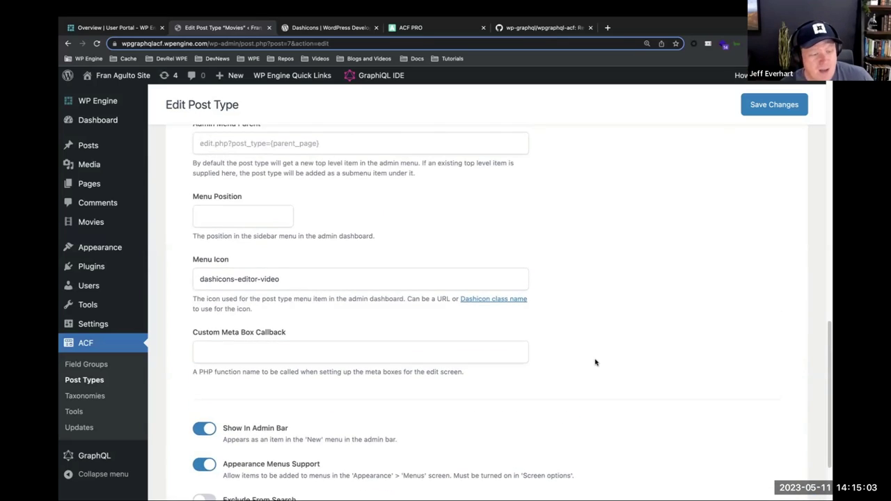
scroll(596, 362, up, 1)
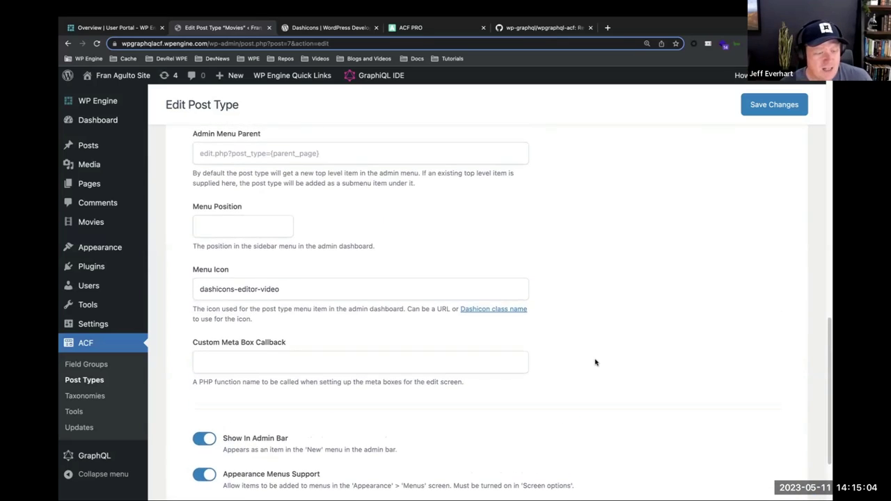
click(381, 362)
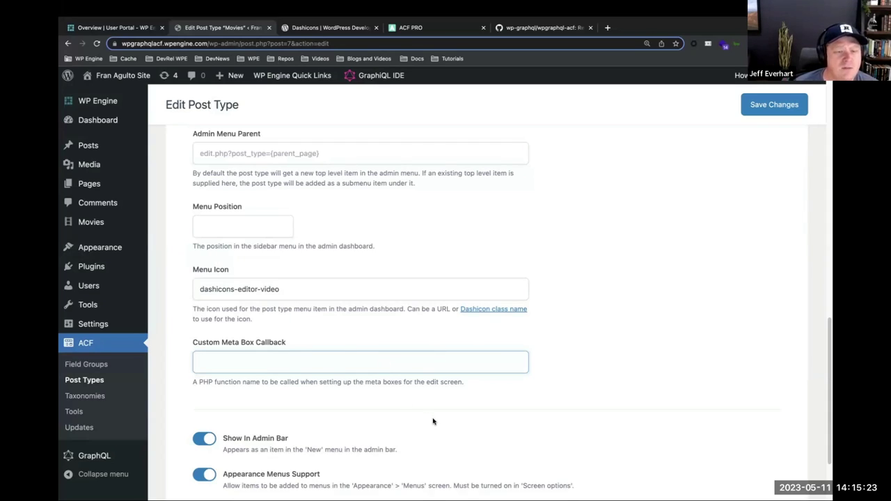
scroll(433, 421, up, 2)
scroll(433, 421, up, 2)
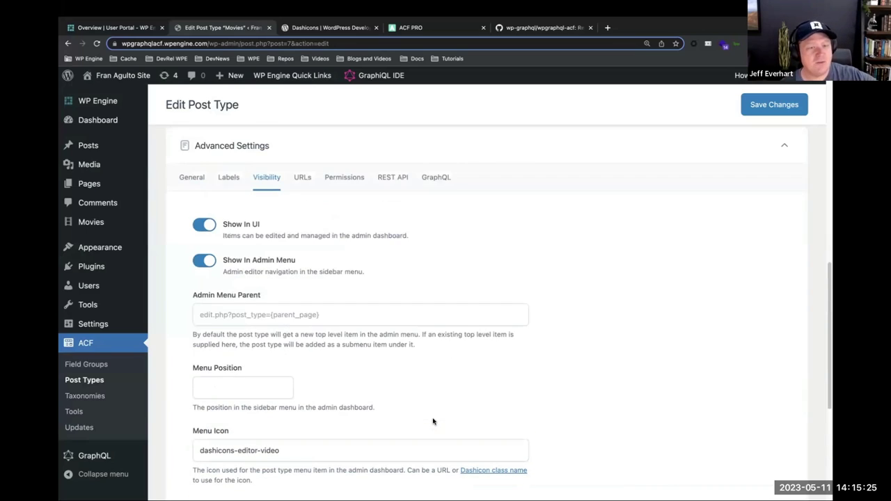
scroll(433, 421, up, 2)
scroll(433, 422, up, 2)
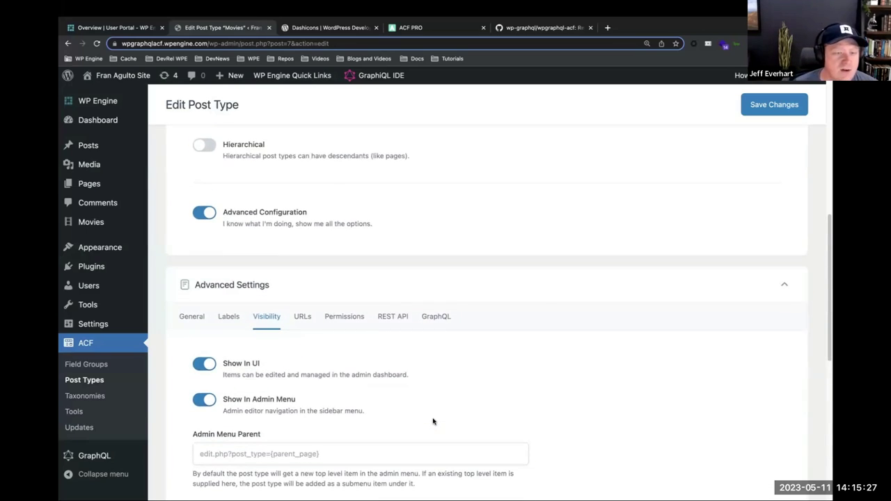
- Examine the post type's REST API settings, including the base URL, namespace route and controller class
click(400, 316)
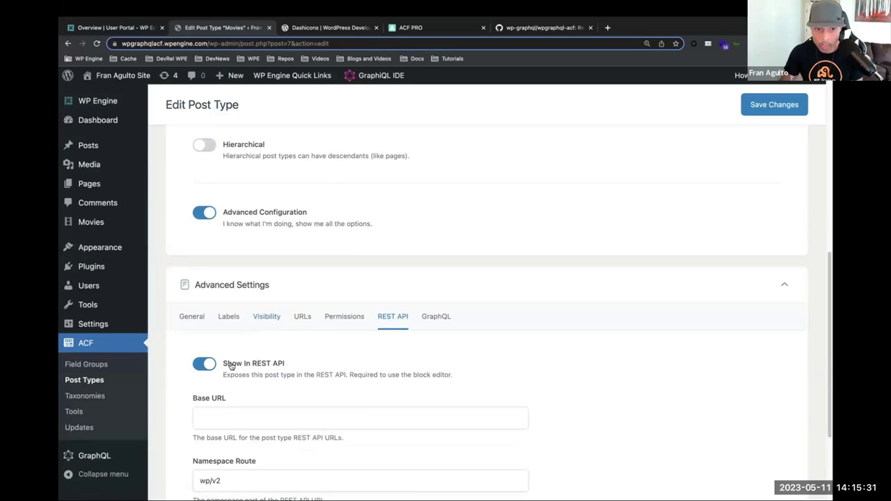
scroll(232, 366, down, 1)
scroll(232, 367, down, 1)
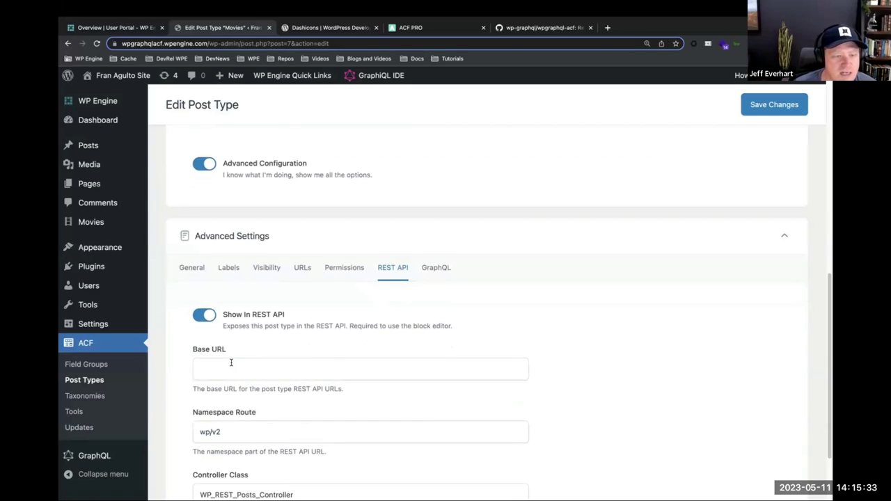
scroll(231, 362, down, 1)
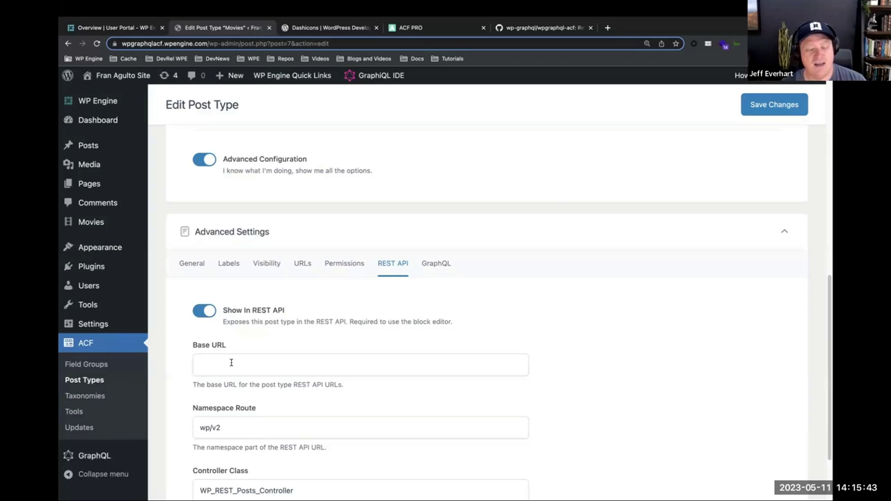
scroll(277, 369, down, 3)
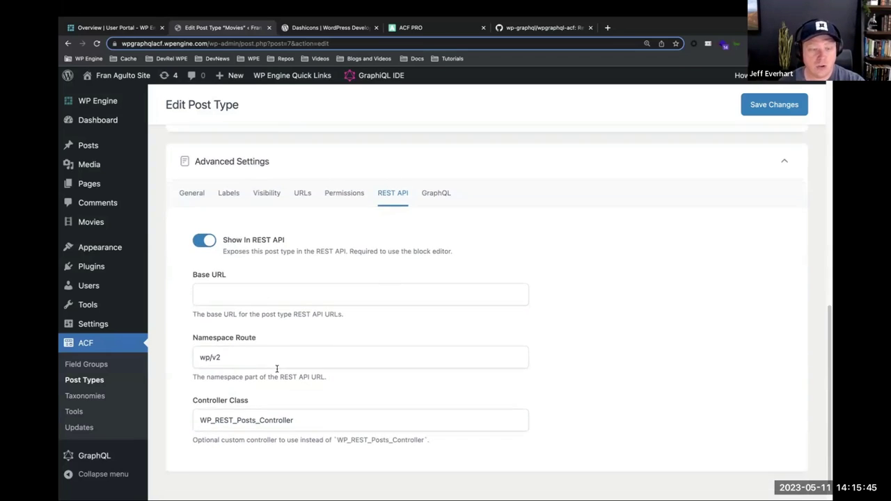
click(307, 415)
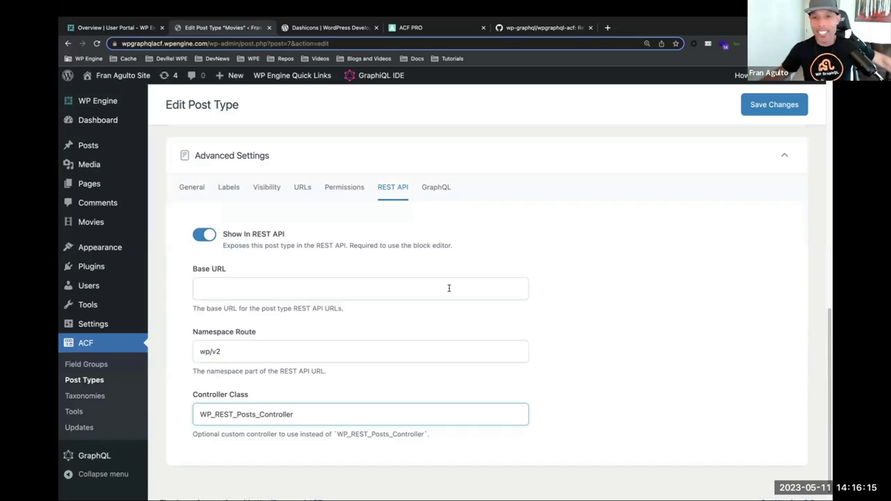
- Enable Show in GraphQL for the post type with single name movie and plural name movies, and save the changes
click(436, 188)
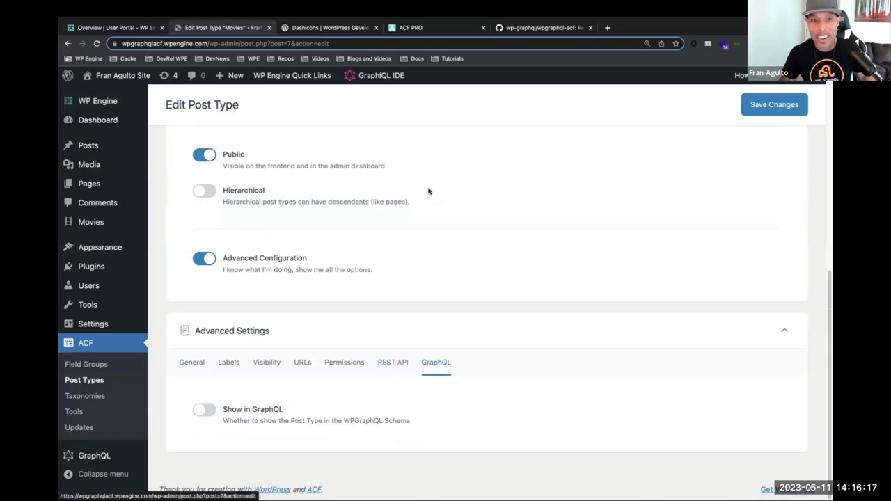
scroll(453, 270, up, 3)
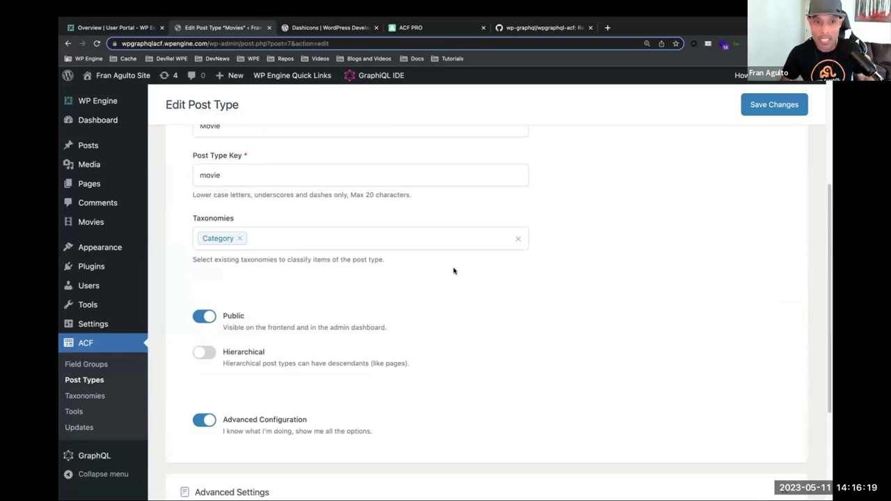
scroll(500, 340, down, 3)
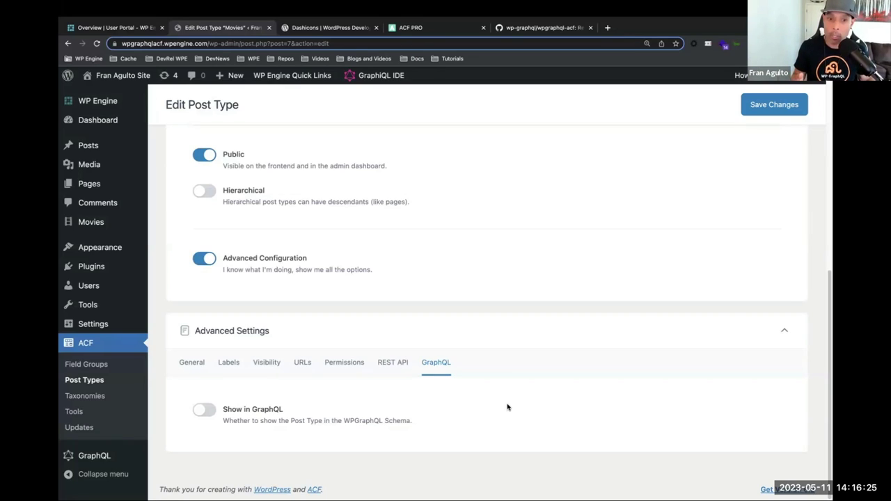
click(204, 410)
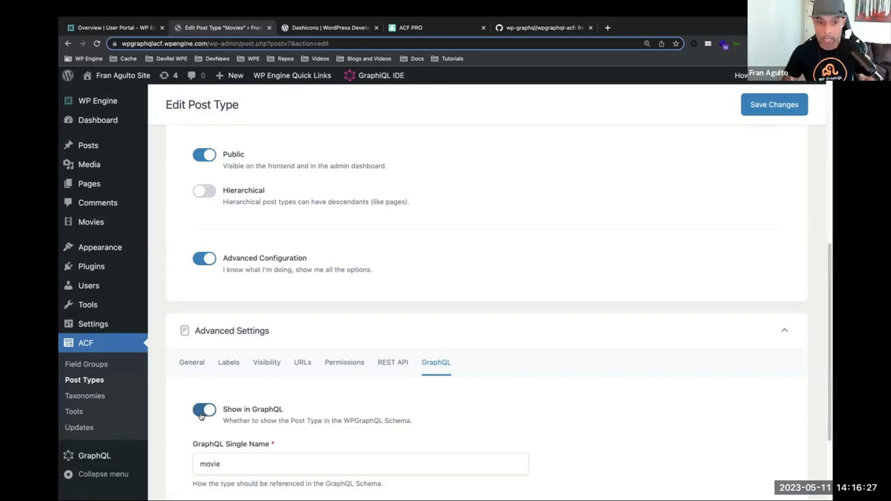
scroll(564, 433, down, 2)
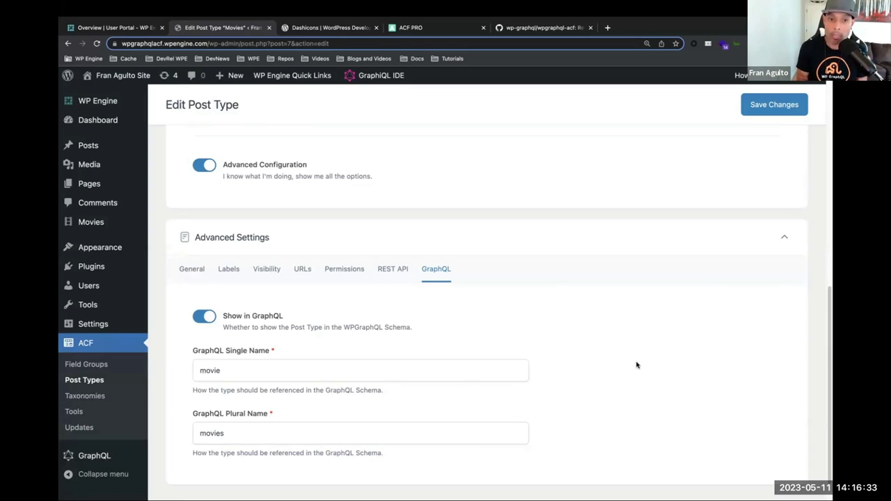
click(441, 361)
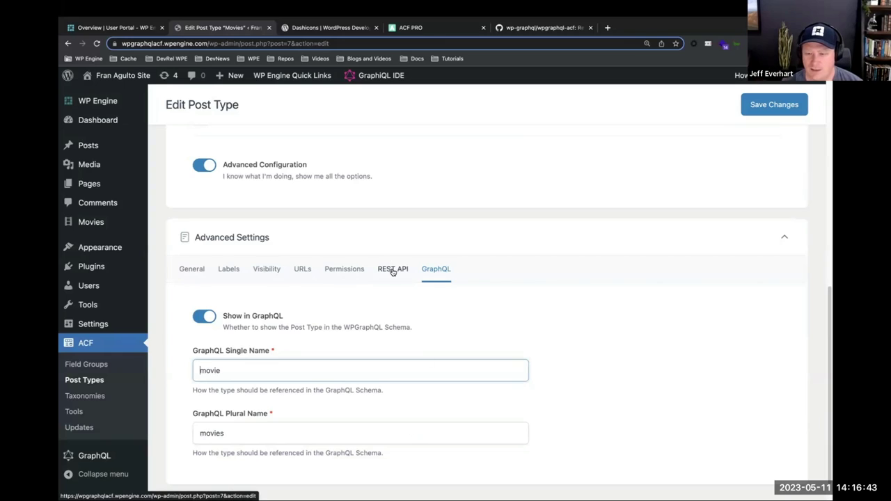
click(775, 104)
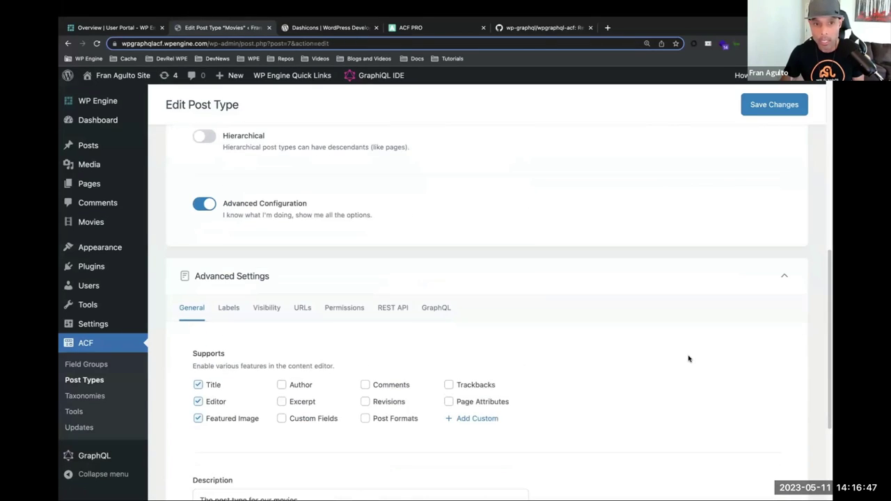
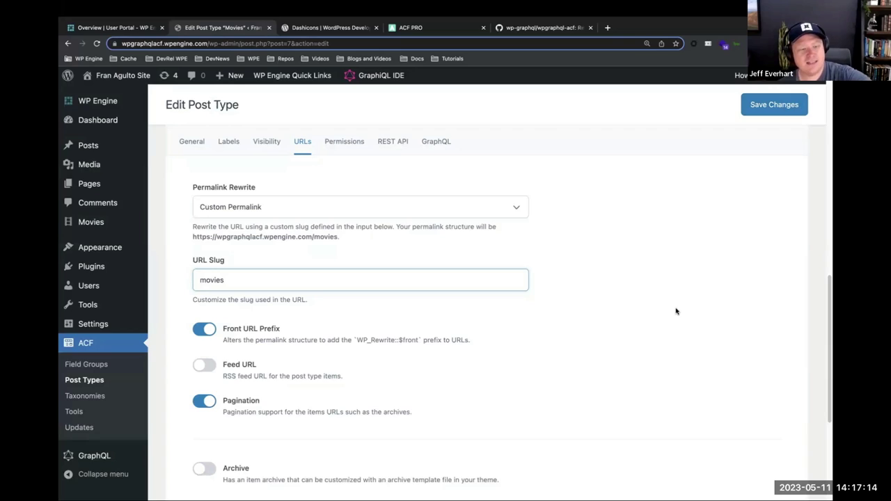
- Enable the item archive in the post type's URL settings and save the changes after checking the permissions
scroll(676, 325, down, 3)
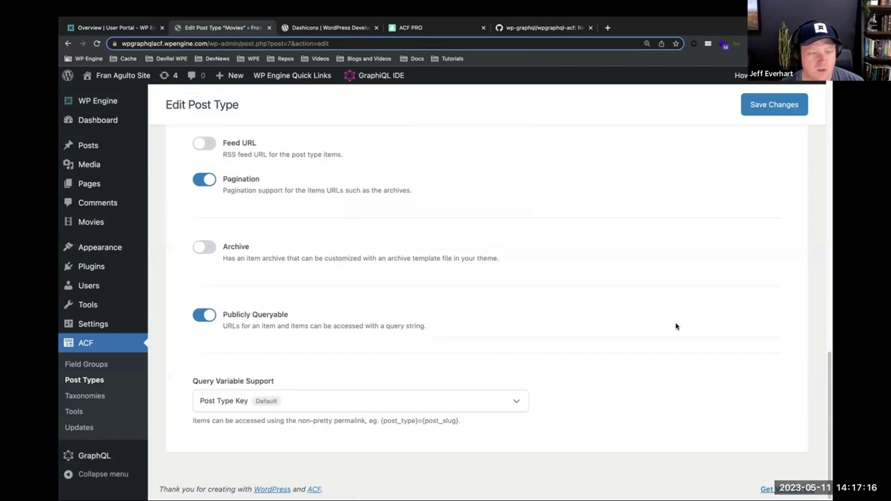
scroll(675, 326, up, 2)
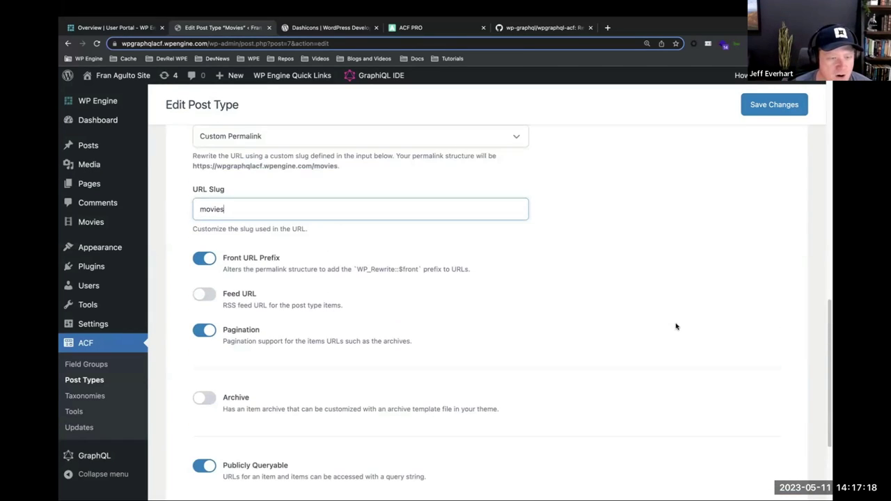
click(210, 401)
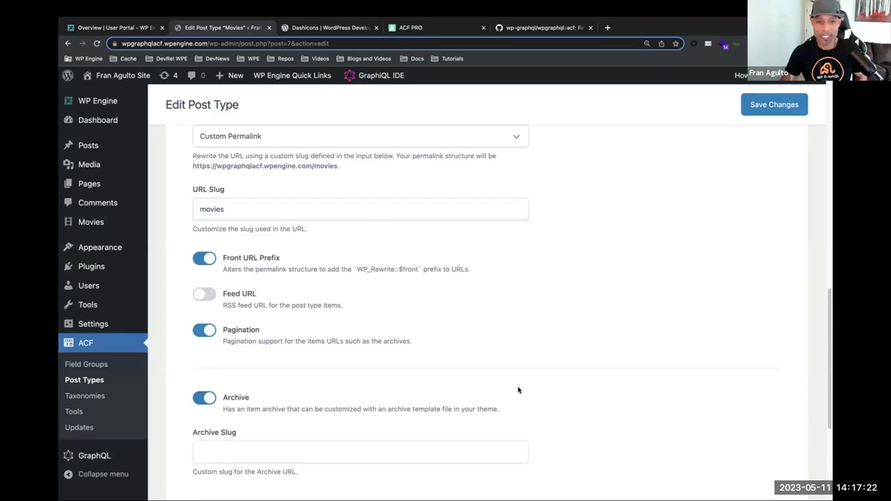
scroll(595, 373, down, 1)
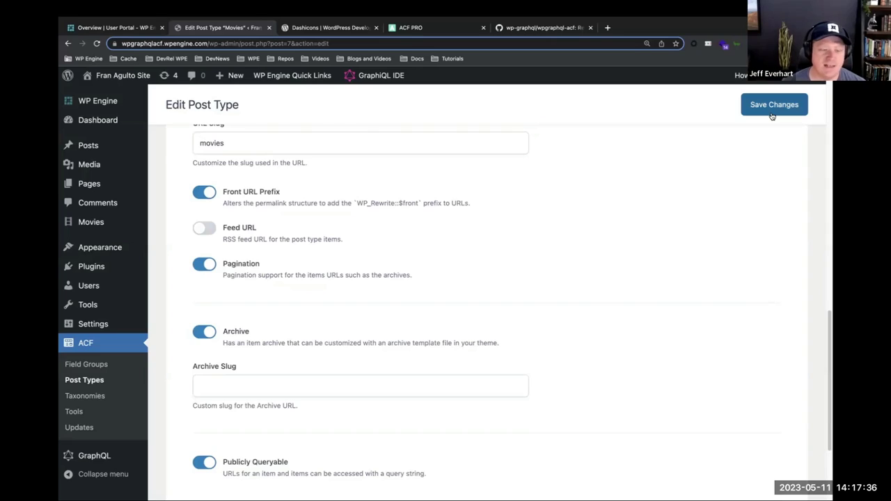
scroll(722, 326, up, 5)
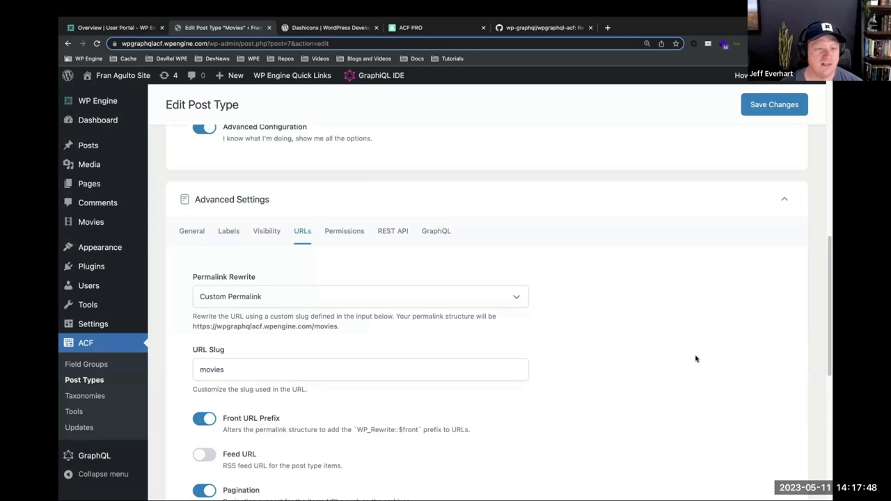
click(350, 237)
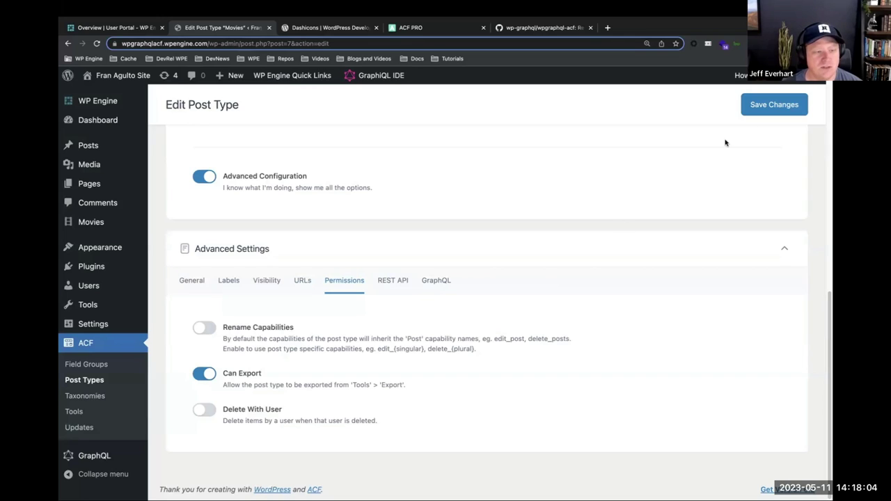
click(764, 110)
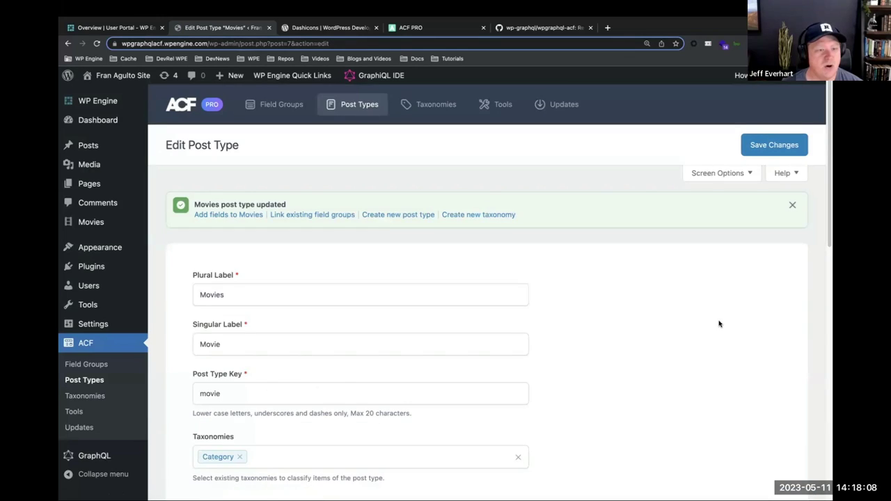
- Disable Editor support for the Movies post type, keeping Title and Featured Image, and save the changes
scroll(721, 357, down, 5)
scroll(722, 357, down, 3)
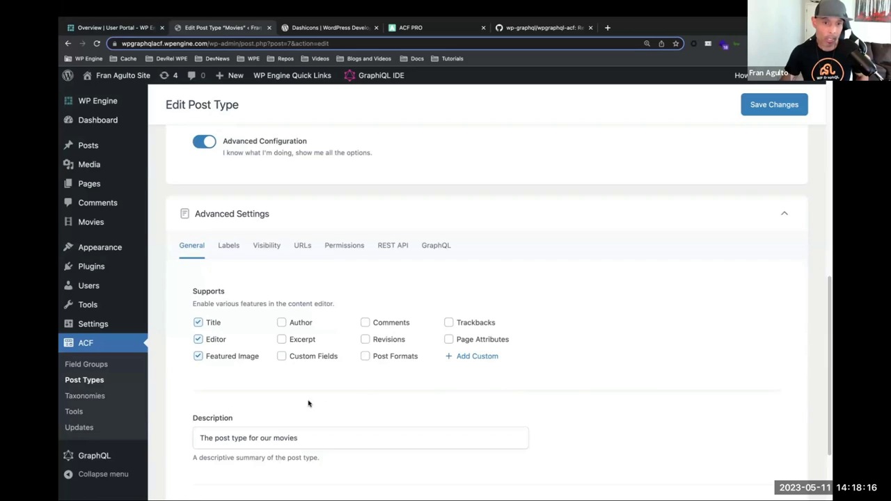
click(215, 343)
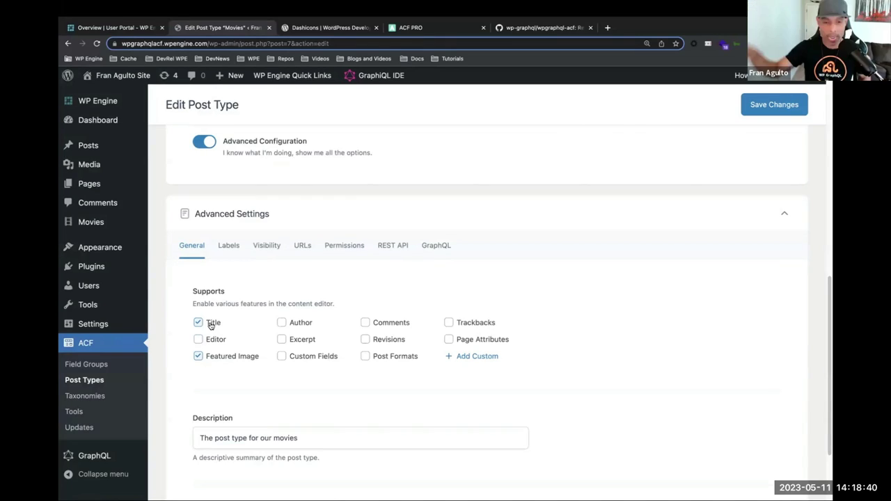
click(778, 113)
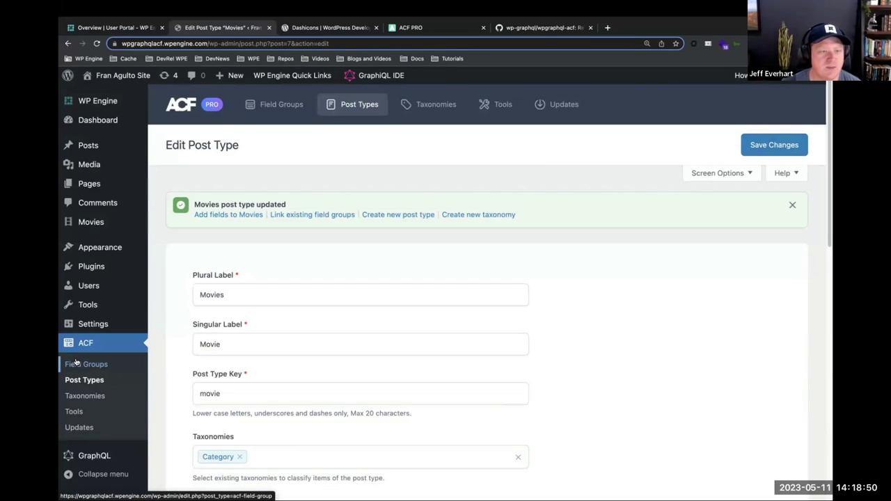
- Start a new field group for the Movies post type and open the field type browser for its first field
mouse_move(80, 313)
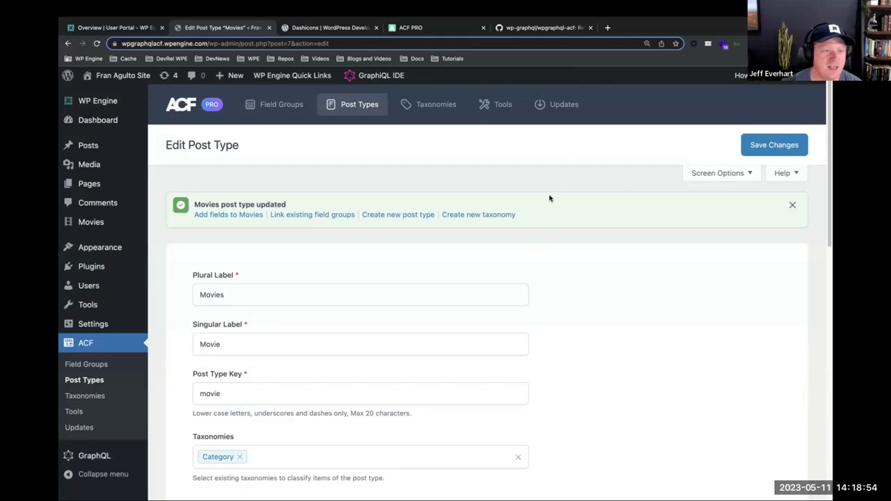
click(237, 216)
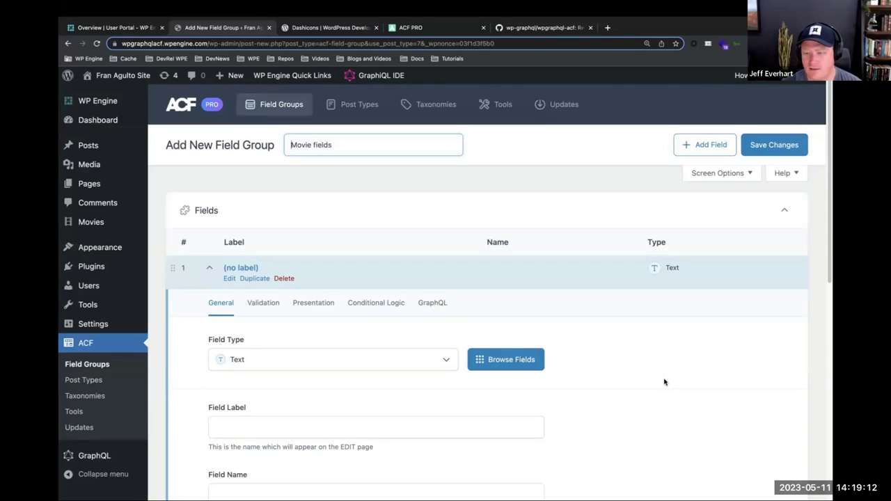
scroll(664, 382, down, 1)
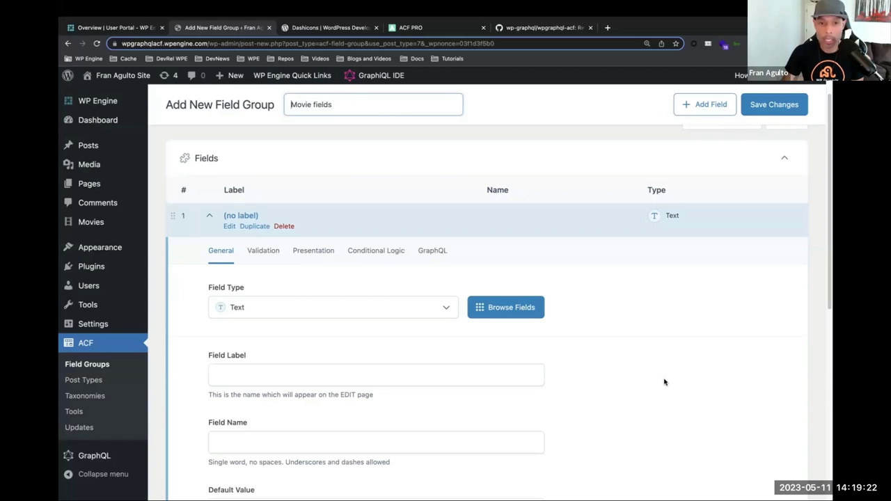
click(484, 309)
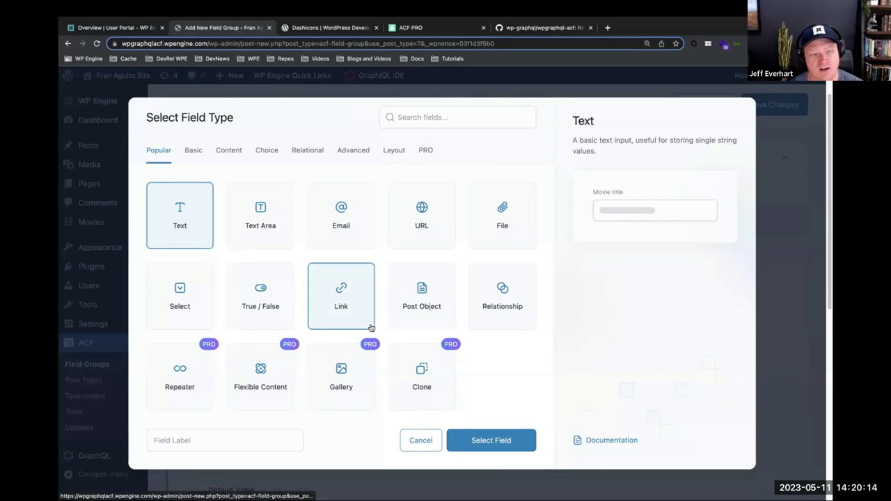
- Select the Text type for the first field and try Title as its label
click(522, 441)
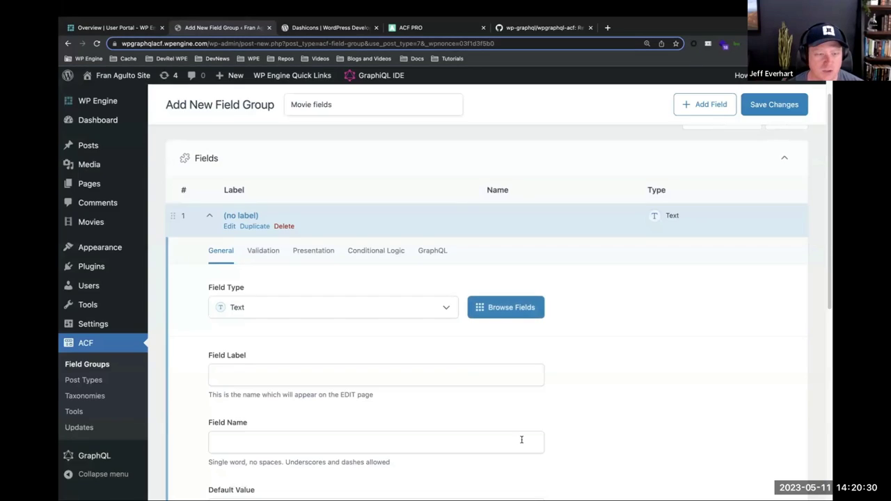
click(369, 380)
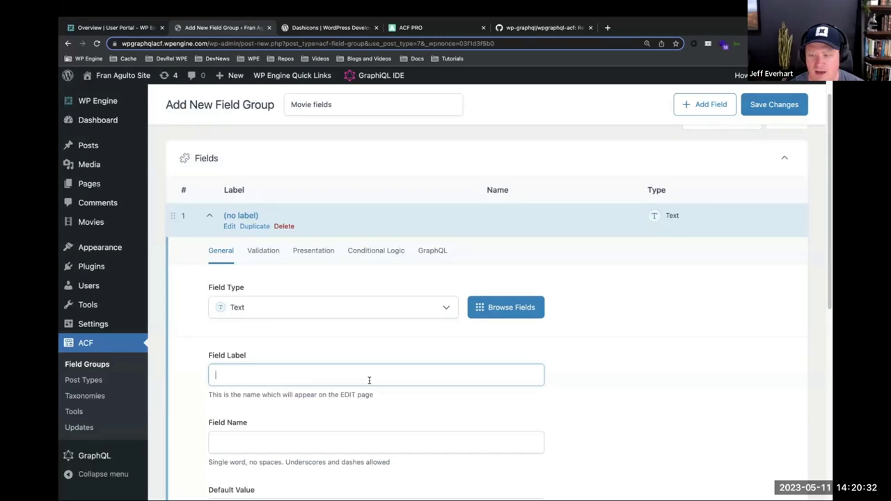
text(Title)
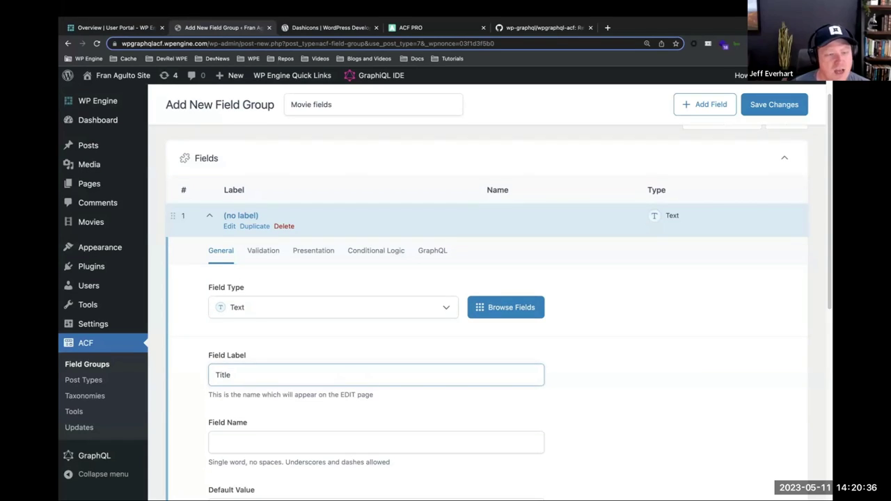
drag(281, 376, 207, 374)
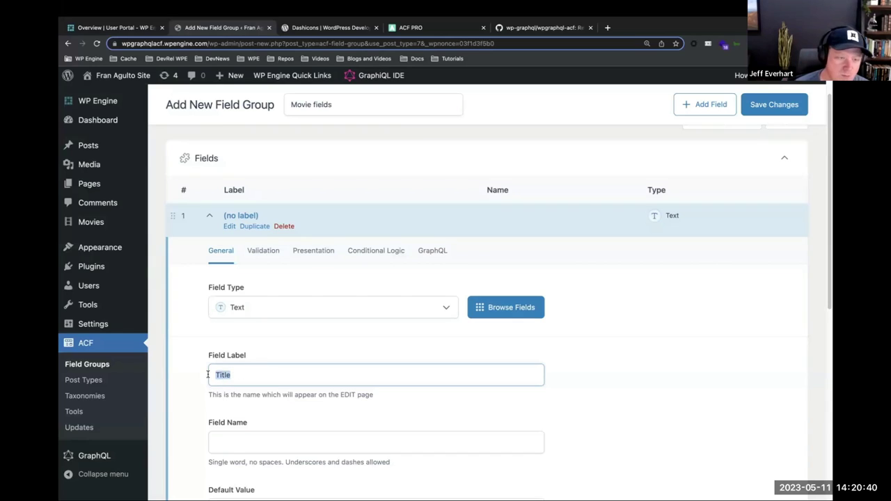
key(BackSpace)
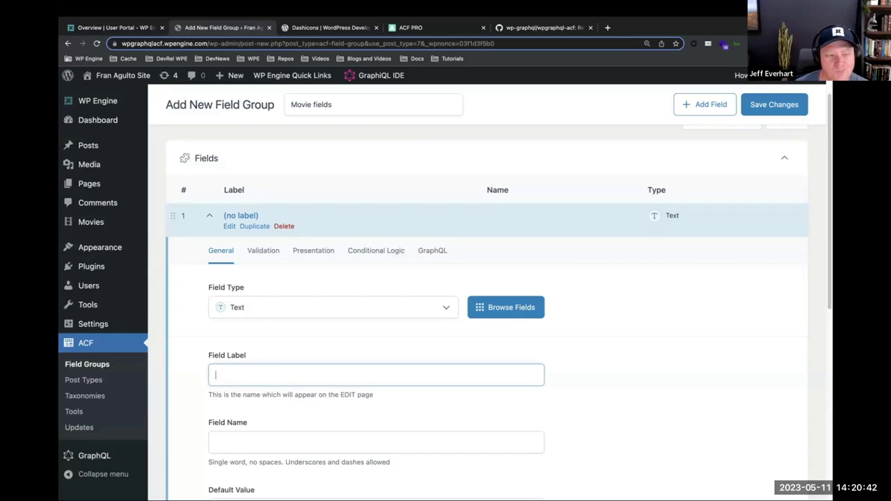
- Label the first text field Running Time
text(runni)
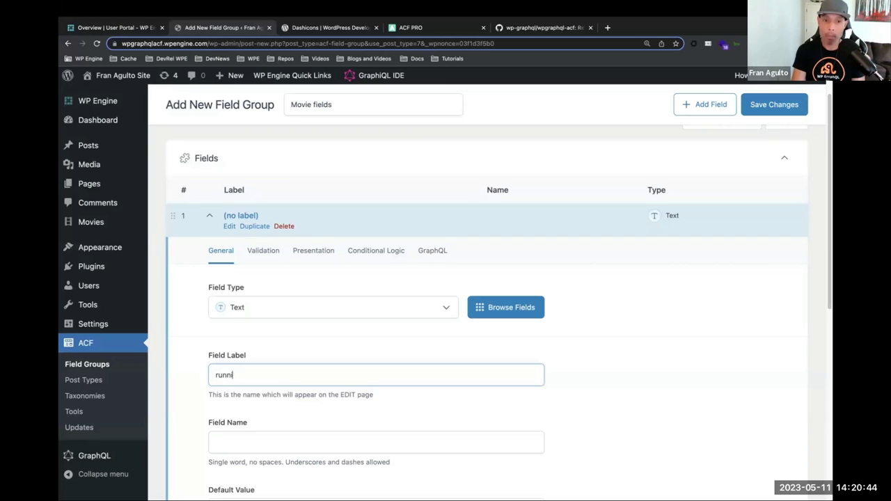
key(BackSpace)
key(BackSpace)
key(BackSpace)
text(Runi)
key(BackSpace)
key(BackSpace)
text(nning Time)
key(Tab)
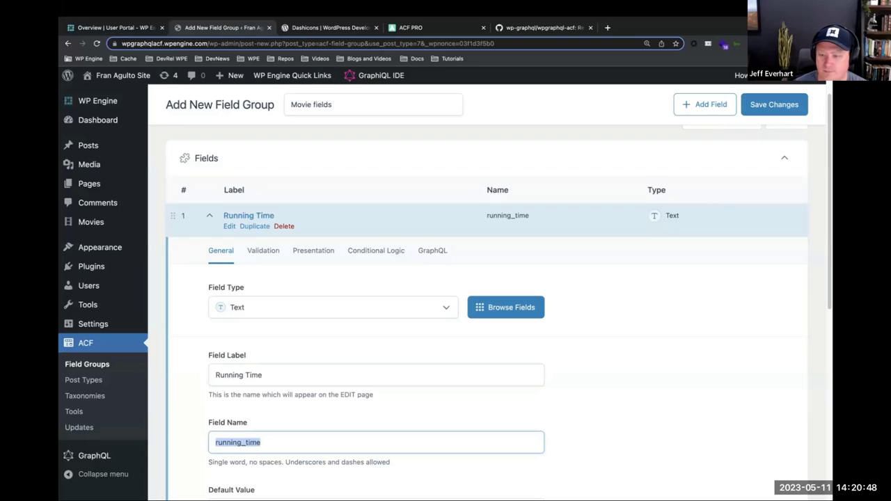
- Add a second field to the Movie fields group and look over both fields' settings
scroll(450, 453, down, 1)
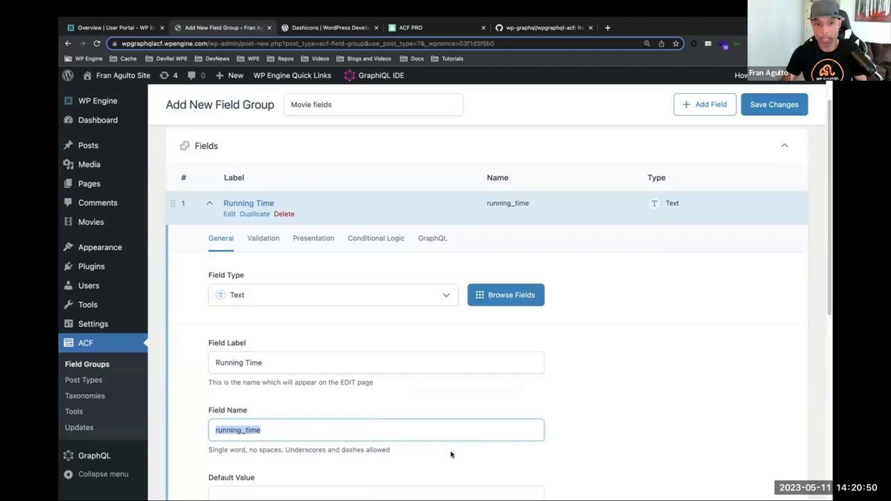
scroll(453, 454, down, 3)
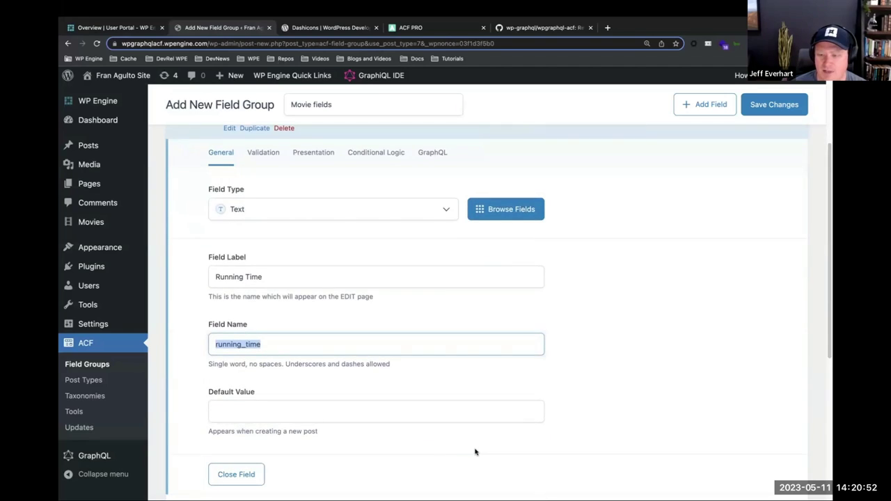
scroll(481, 449, down, 5)
scroll(652, 386, up, 7)
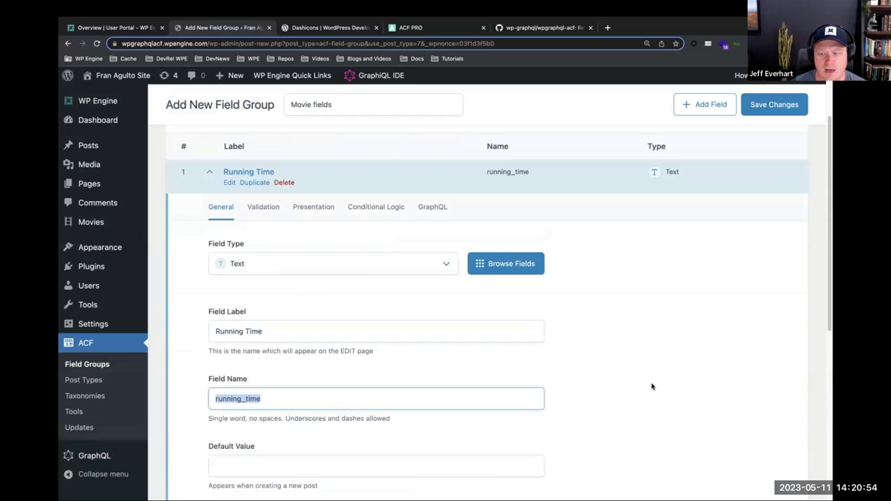
scroll(652, 386, down, 6)
click(756, 381)
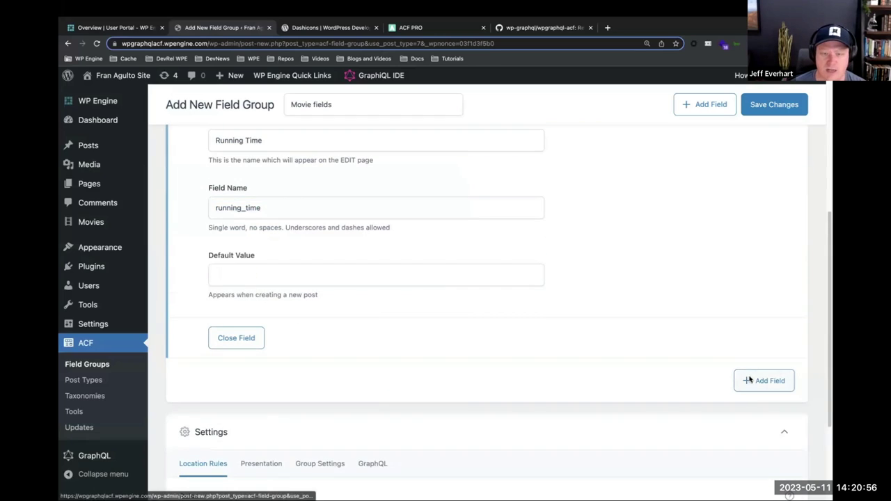
scroll(600, 418, down, 2)
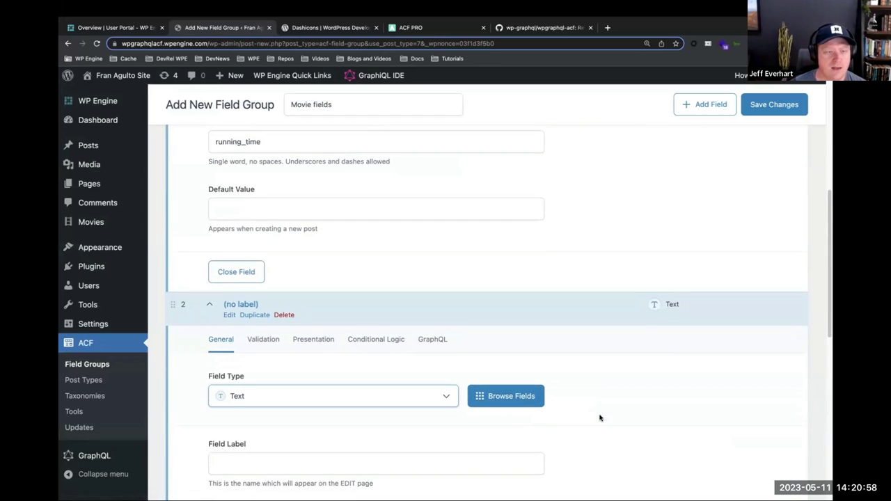
scroll(600, 418, down, 2)
scroll(601, 417, up, 5)
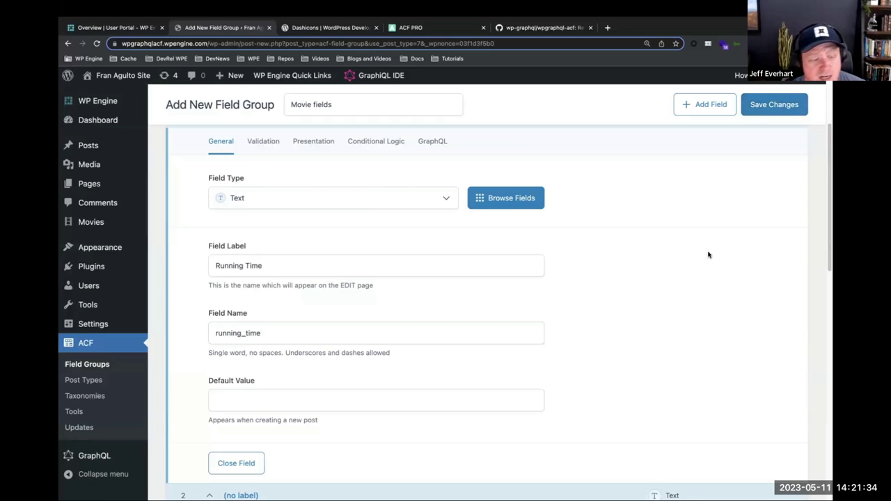
scroll(708, 255, up, 3)
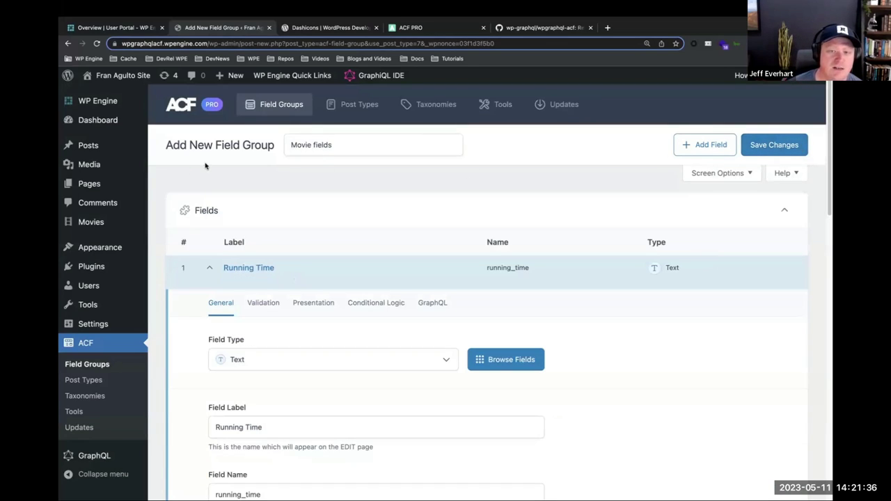
- Leave the unsaved field group and review the list of installed plugins
click(95, 271)
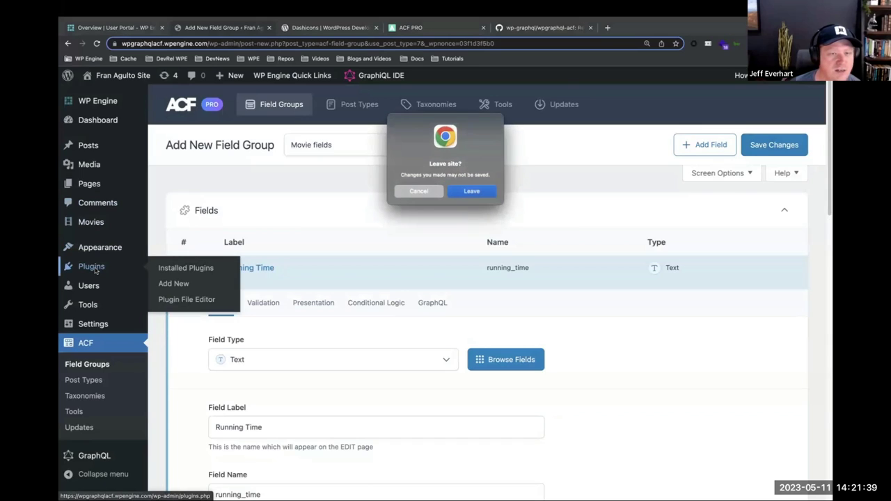
click(471, 191)
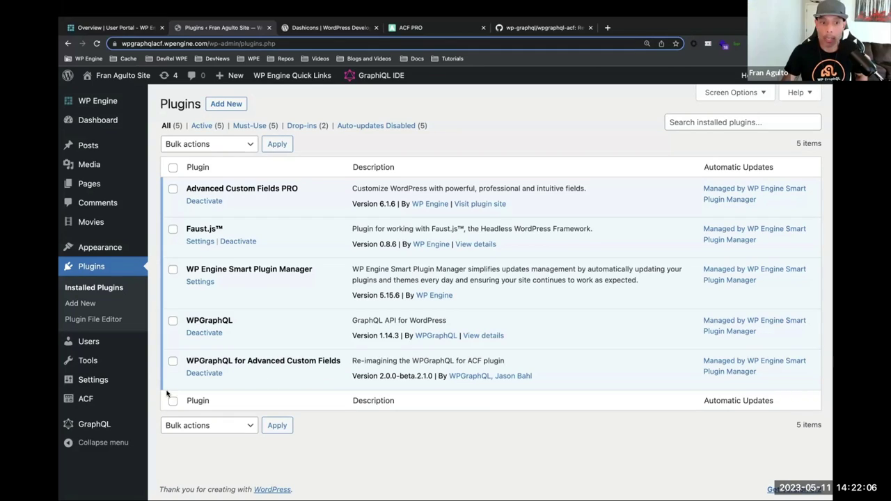
mouse_move(96, 395)
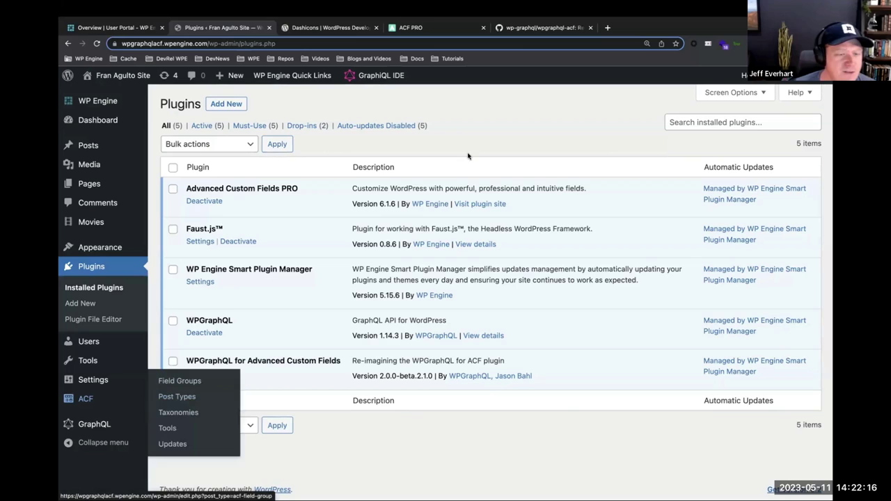
- Switch to the wpgraphql-acf repository on GitHub and view the start of its page
click(530, 31)
scroll(390, 294, up, 15)
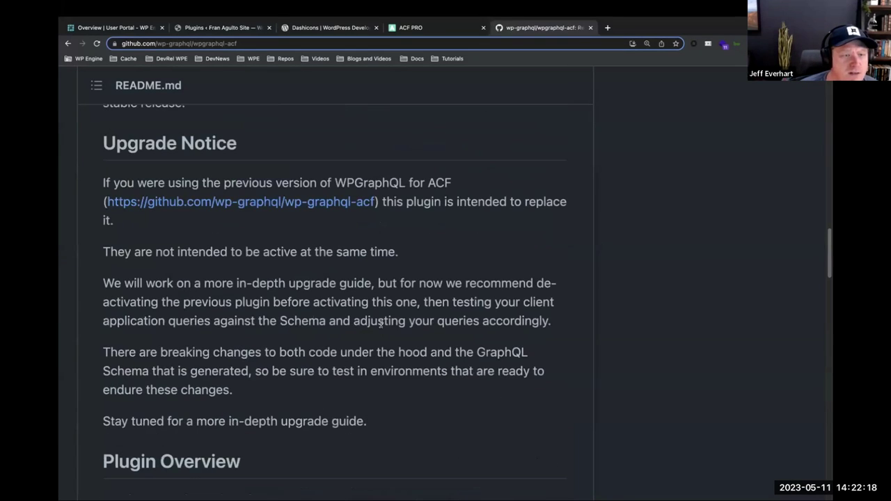
scroll(376, 350, up, 6)
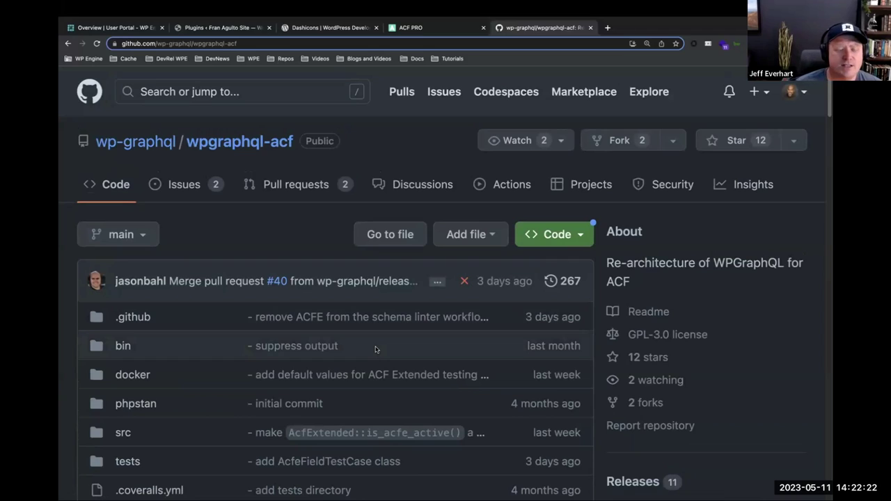
click(456, 28)
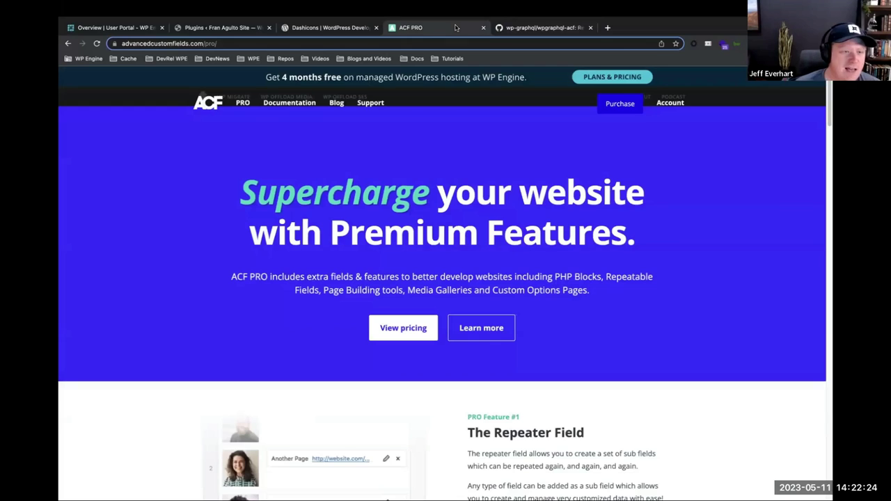
click(503, 28)
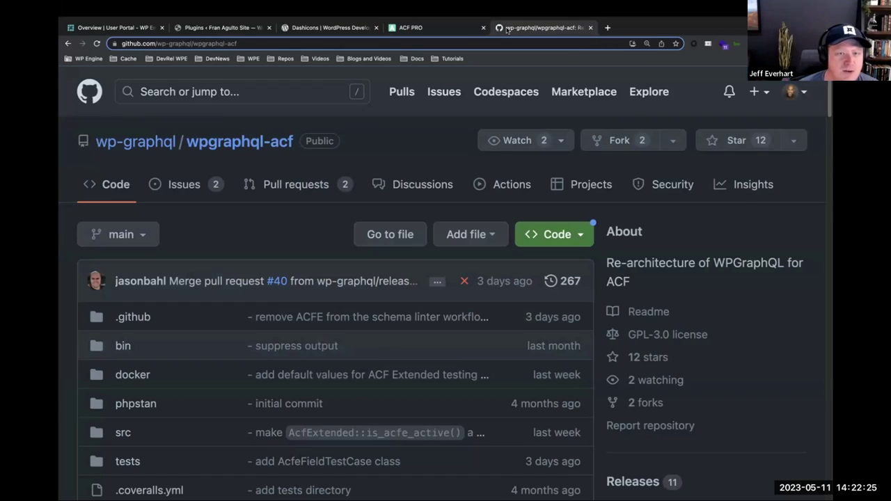
- Open the wp-graphql organization's page and look through its repositories for the ACF plugins
click(112, 142)
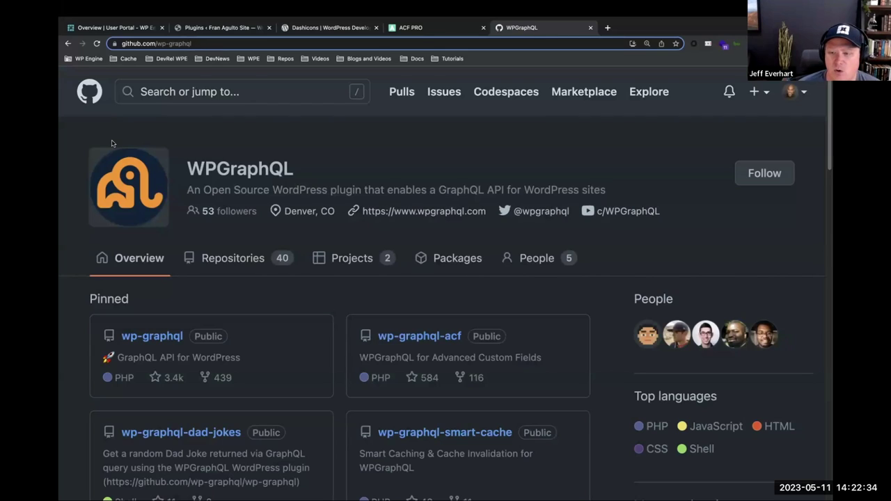
scroll(209, 189, down, 1)
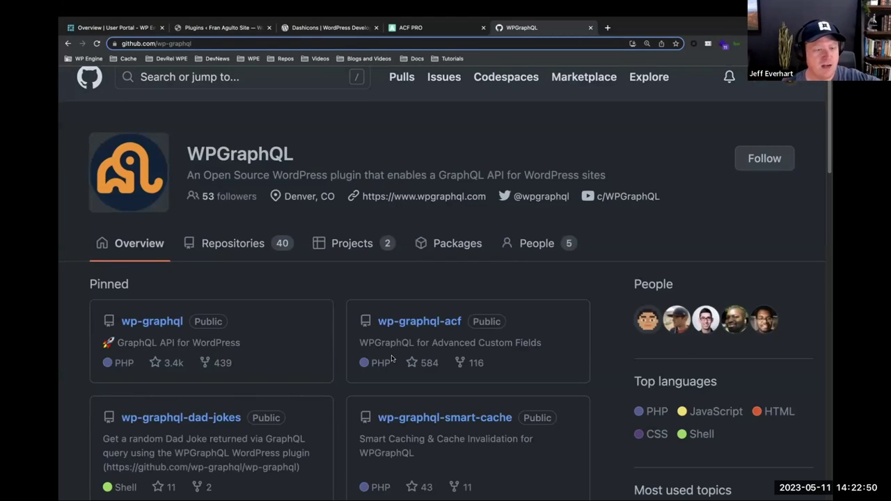
scroll(397, 363, down, 3)
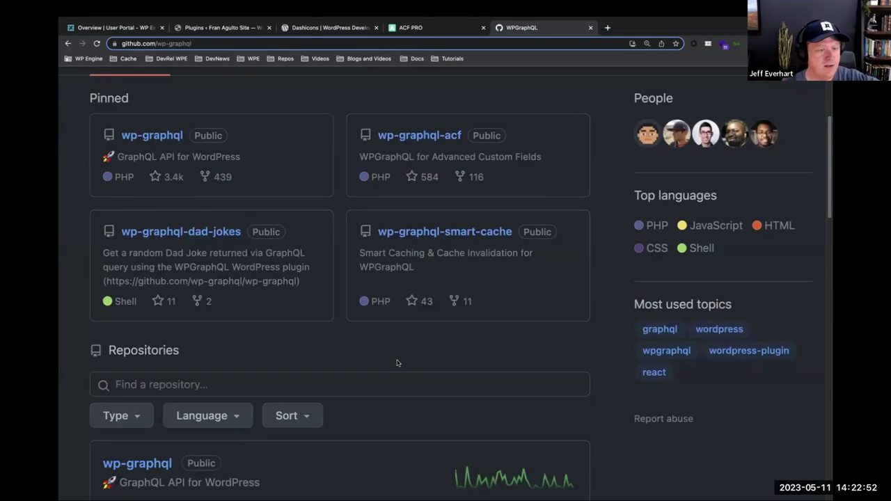
scroll(285, 375, down, 1)
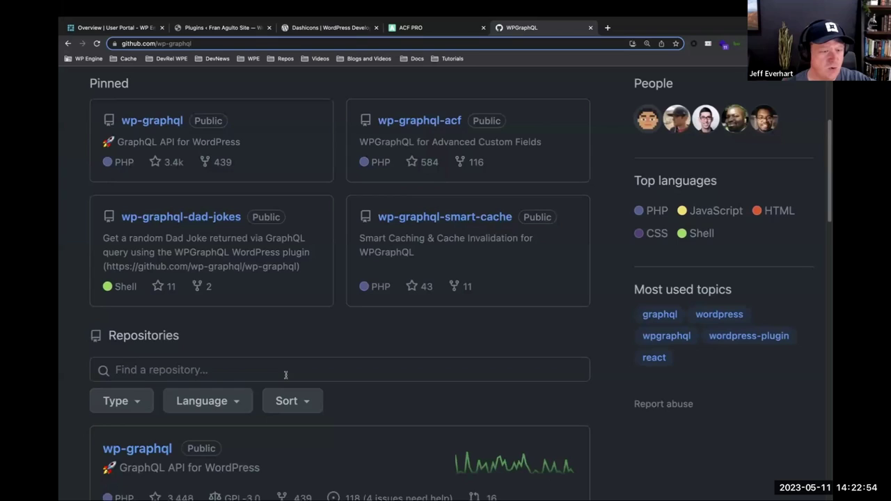
scroll(286, 376, down, 5)
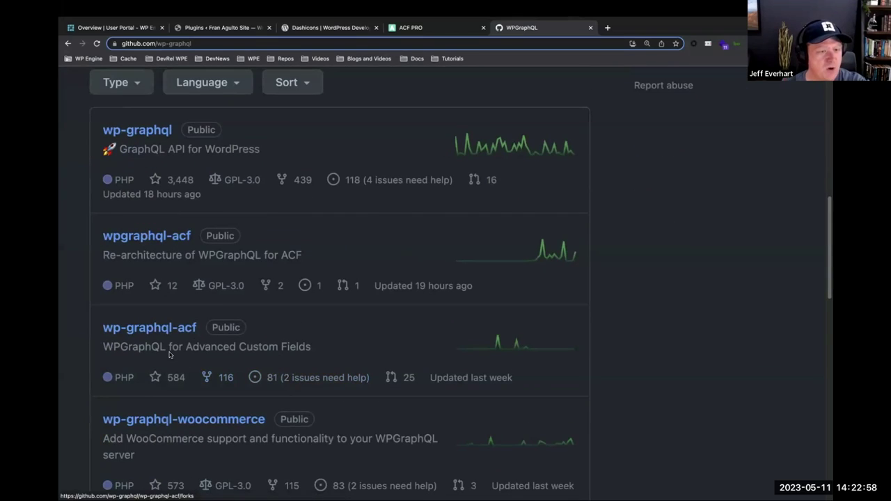
- Open the wpgraphql-acf repository from the organization's list and select its web address
right_click(151, 243)
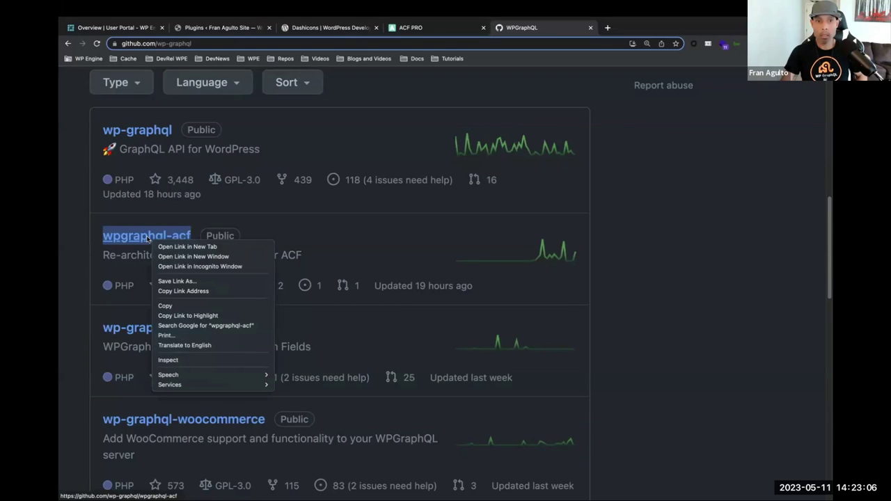
click(148, 239)
click(148, 237)
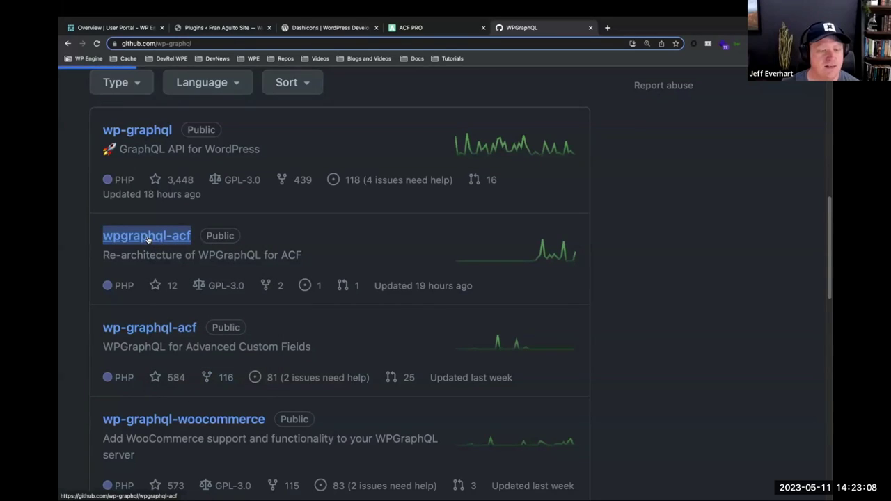
right_click(257, 45)
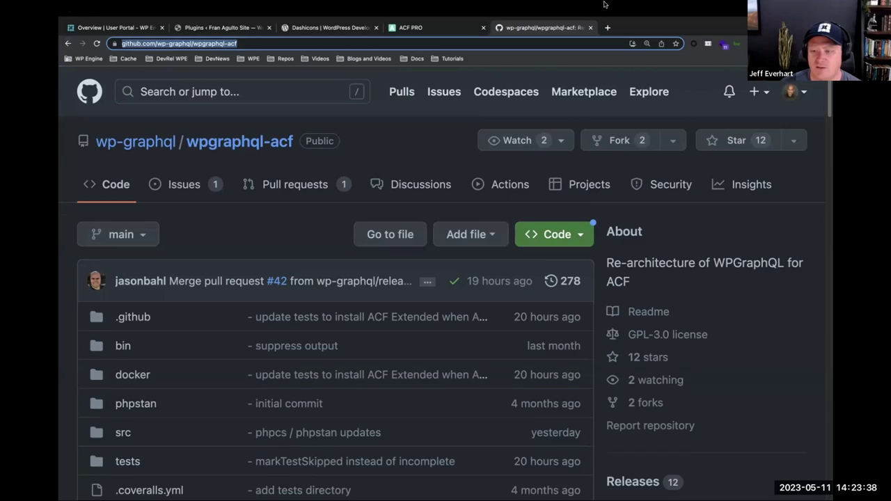
- Switch back to the WordPress admin and open the ACF field groups list
click(222, 27)
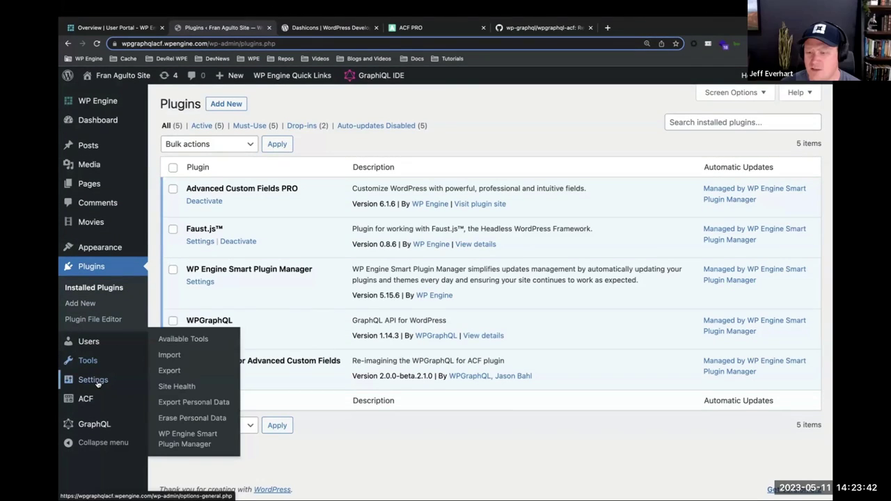
mouse_move(96, 395)
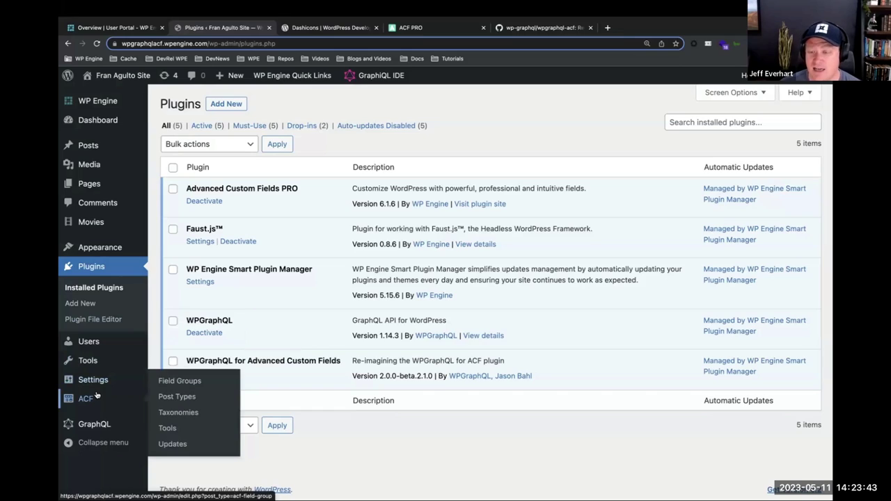
click(172, 382)
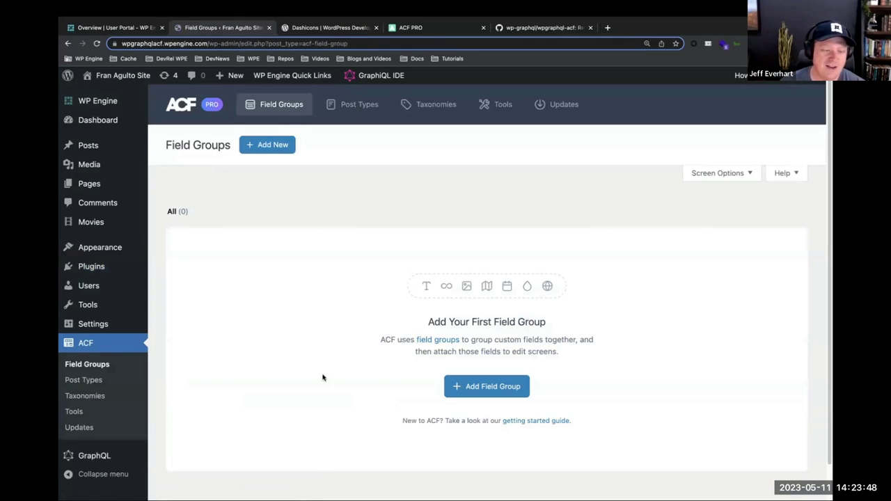
- View the Movies post type's settings and return to the field groups list
click(71, 380)
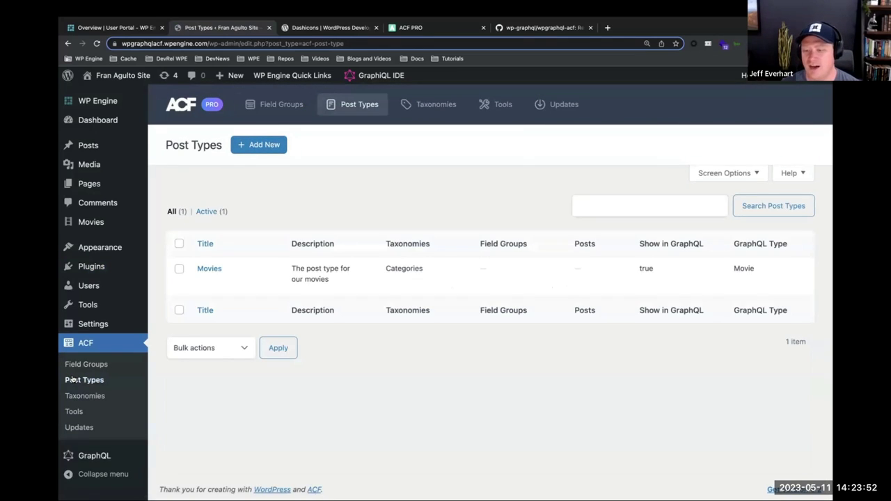
click(214, 269)
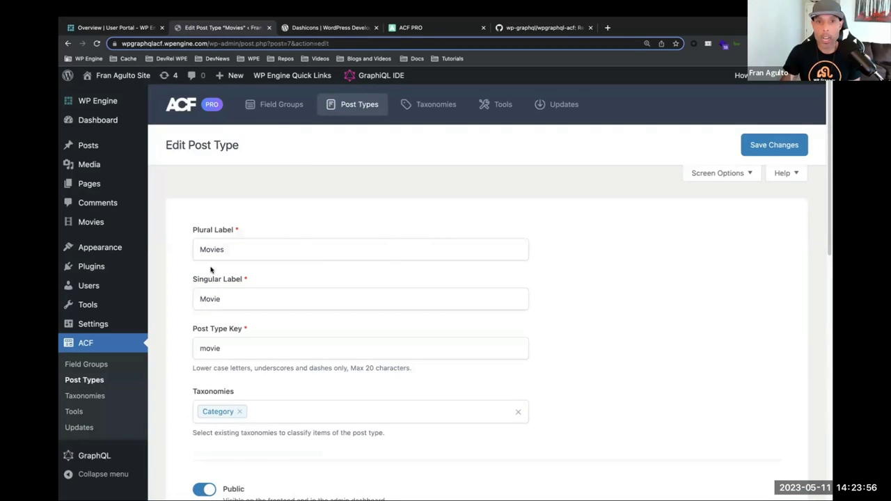
click(278, 117)
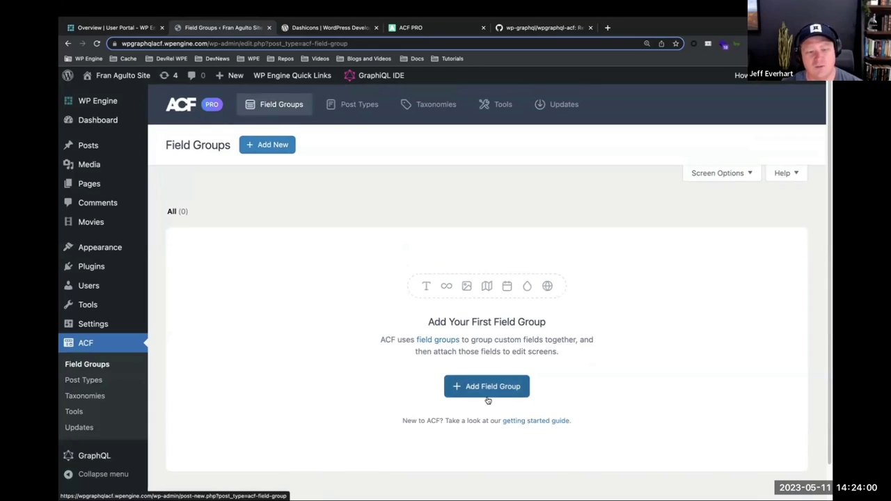
- Start a new field group titled "Movie Details" and try to save it without defining its first field
click(488, 395)
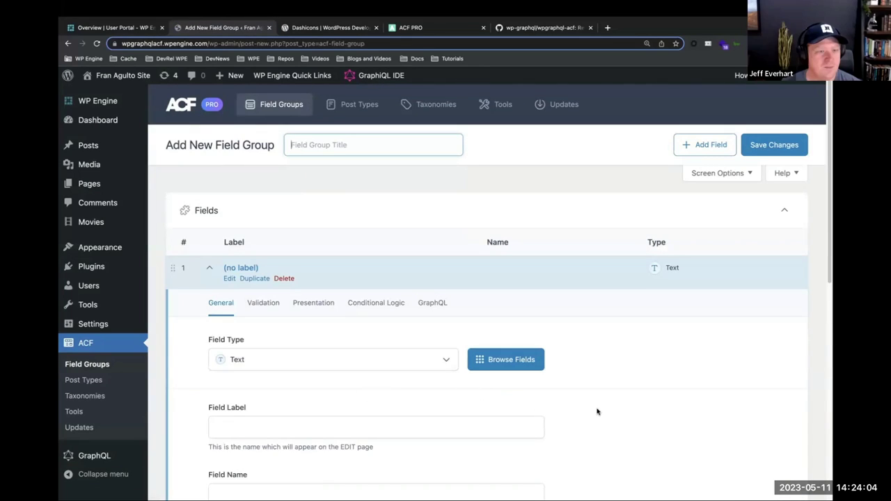
scroll(509, 405, down, 2)
click(299, 350)
scroll(300, 350, up, 2)
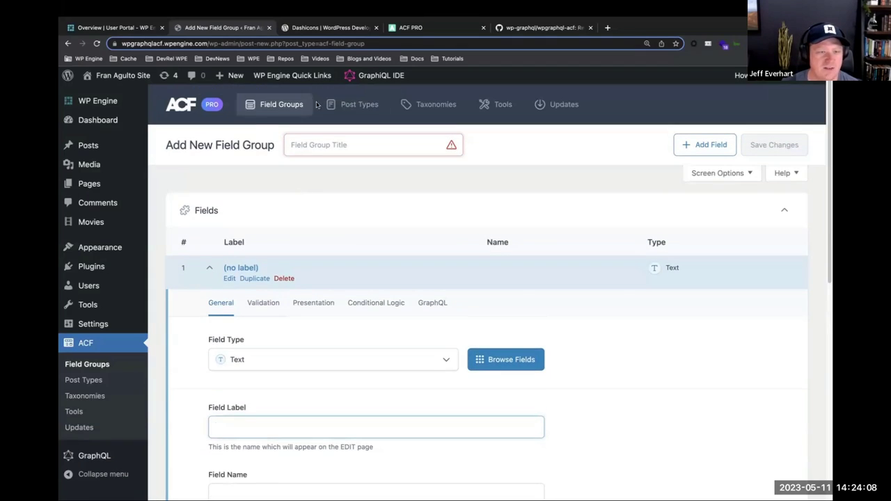
click(322, 145)
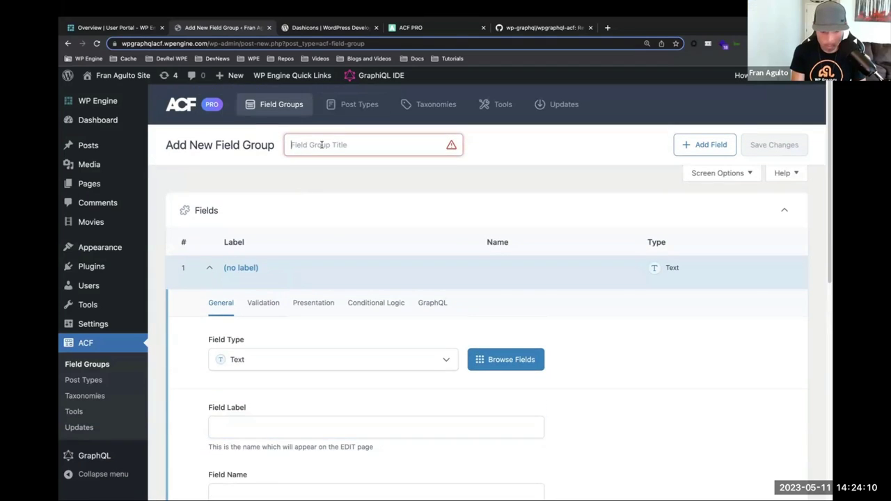
text(Movie )
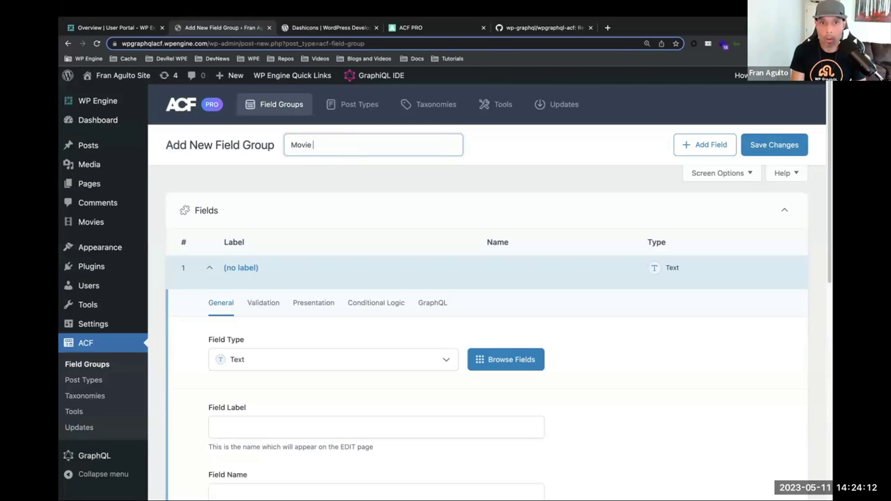
text(Details)
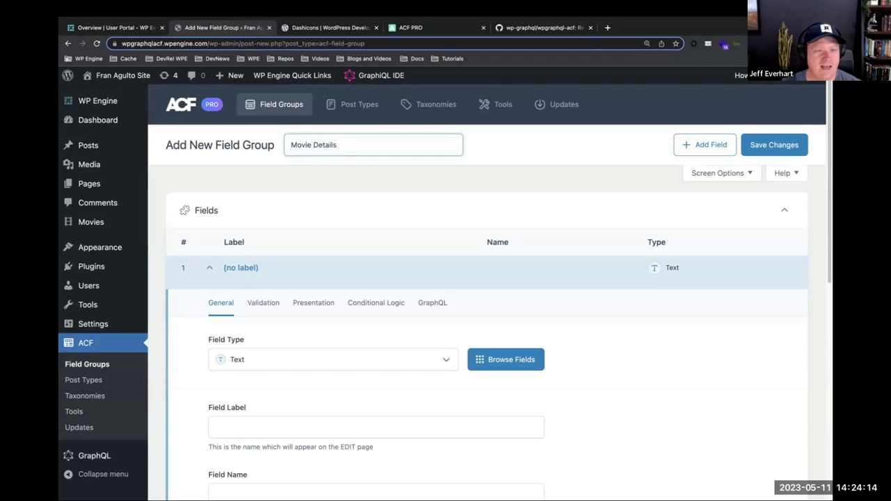
click(759, 138)
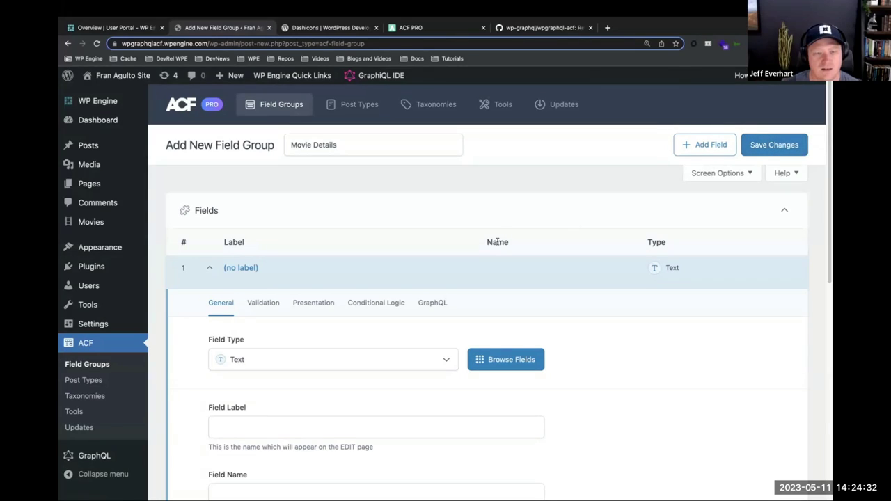
- Examine the browser's developer console for errors on the new field group page, then close the developer tools
key(super+alt+j)
drag(124, 133, 445, 136)
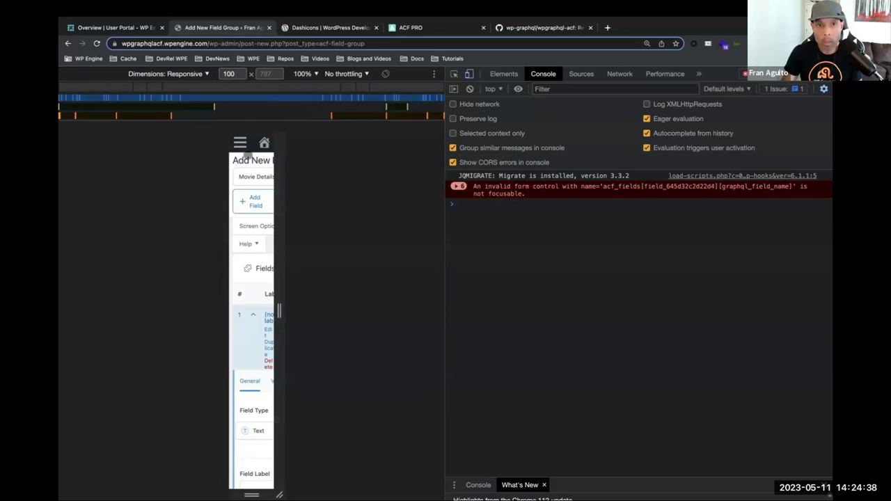
drag(226, 147, 62, 147)
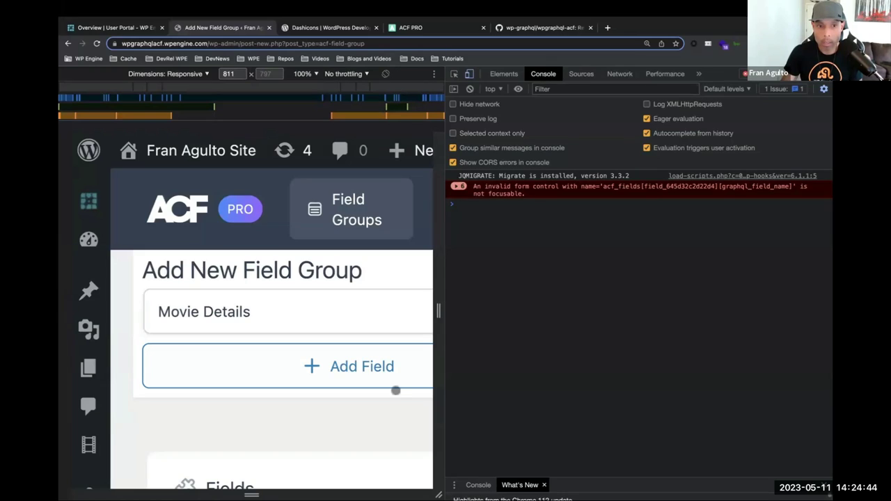
scroll(357, 395, down, 3)
scroll(357, 395, down, 2)
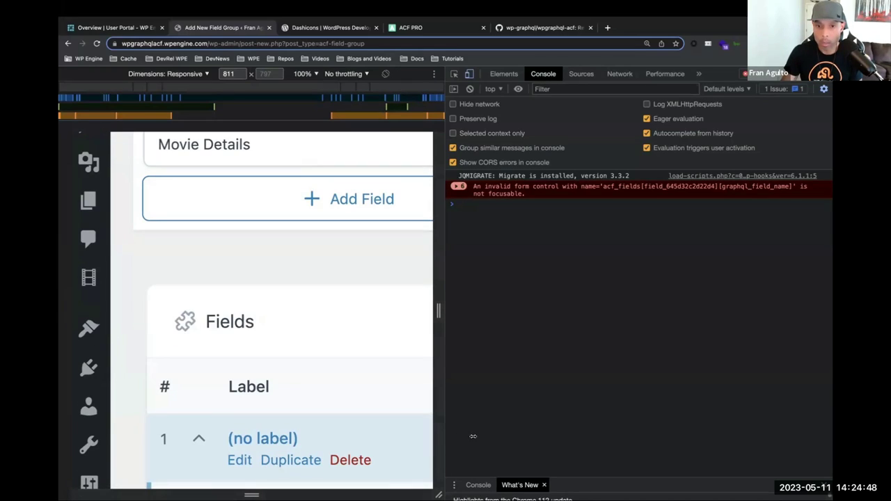
drag(443, 98, 620, 128)
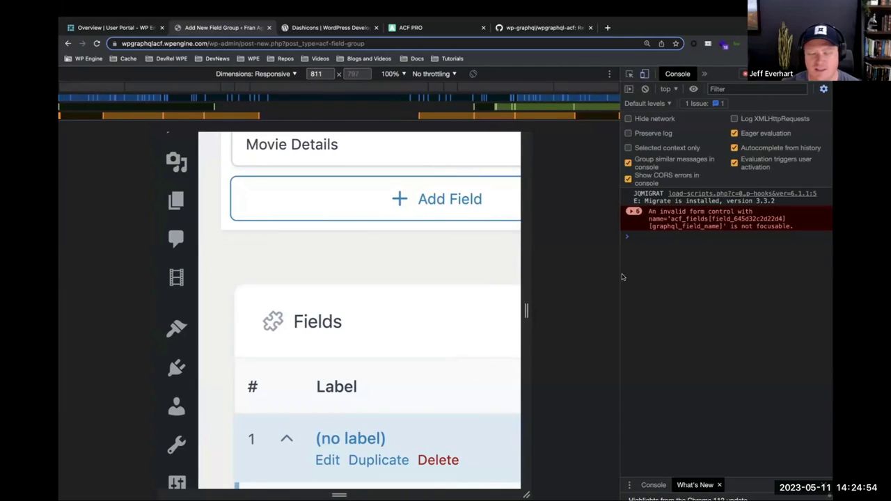
drag(526, 312, 611, 310)
scroll(510, 377, up, 3)
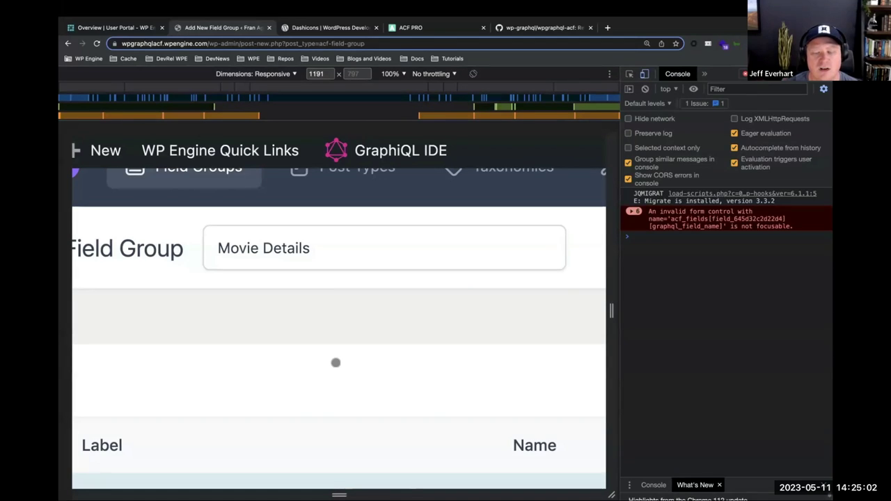
click(823, 80)
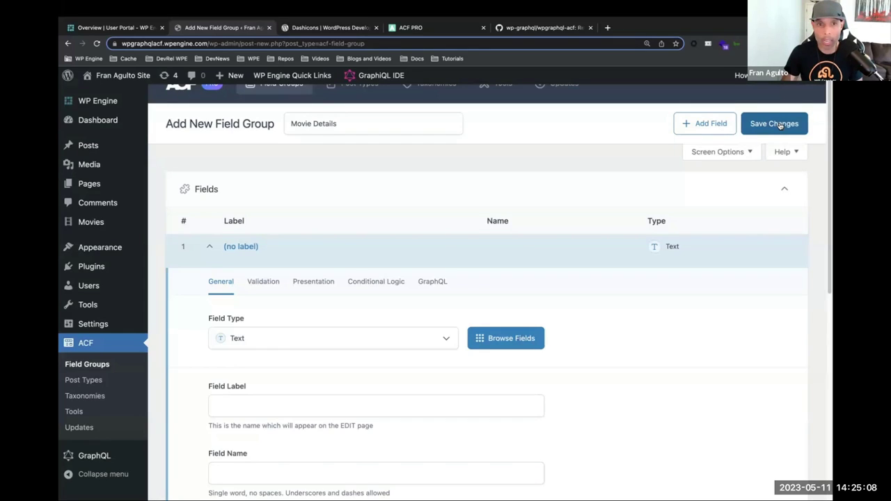
scroll(293, 250, up, 1)
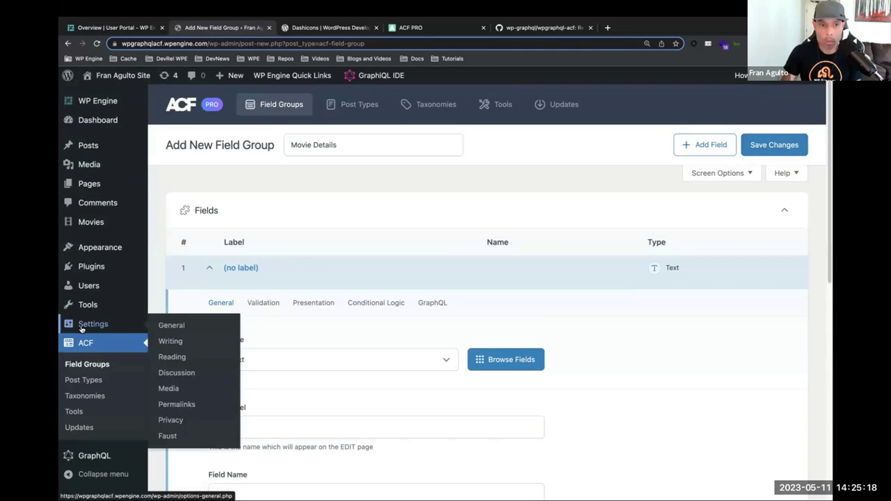
- Review the installed plugins list and glance at the wpgraphql-acf repository before returning to the WordPress admin
click(90, 267)
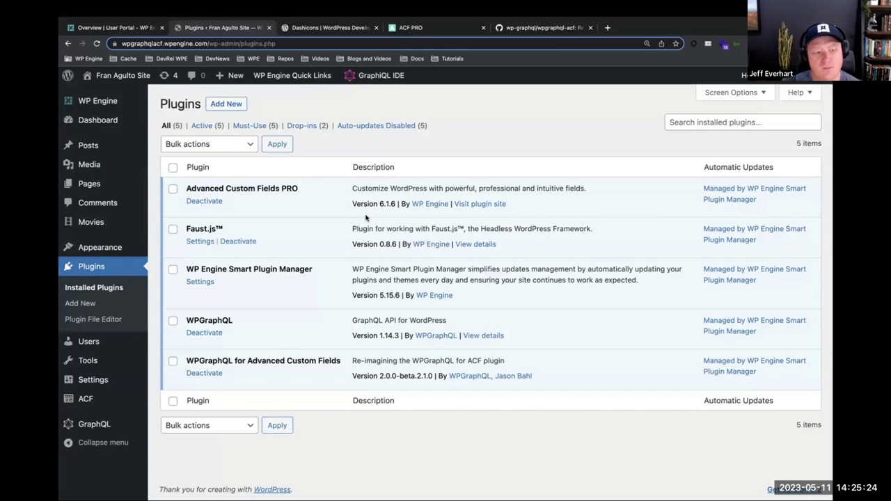
click(607, 28)
text(gith)
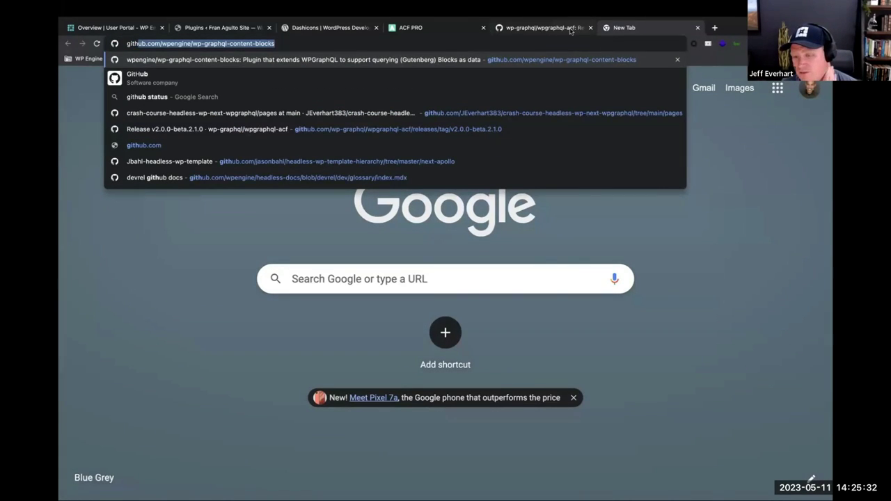
click(571, 29)
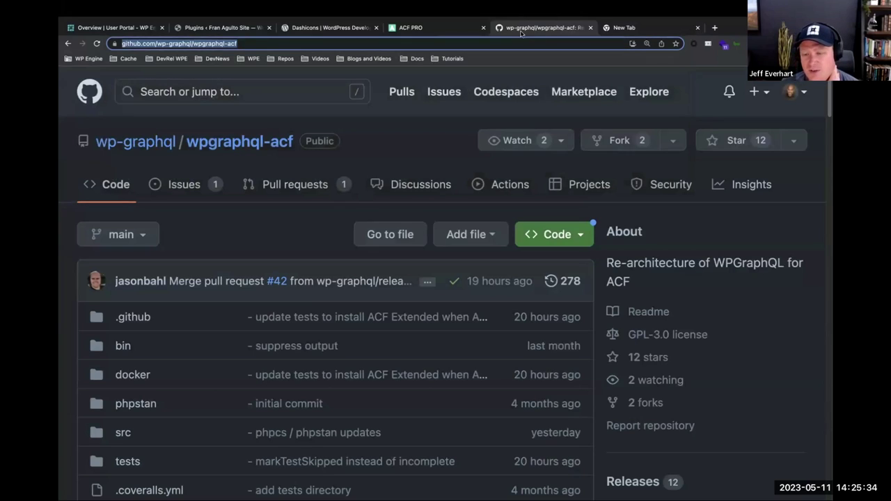
click(444, 33)
click(203, 33)
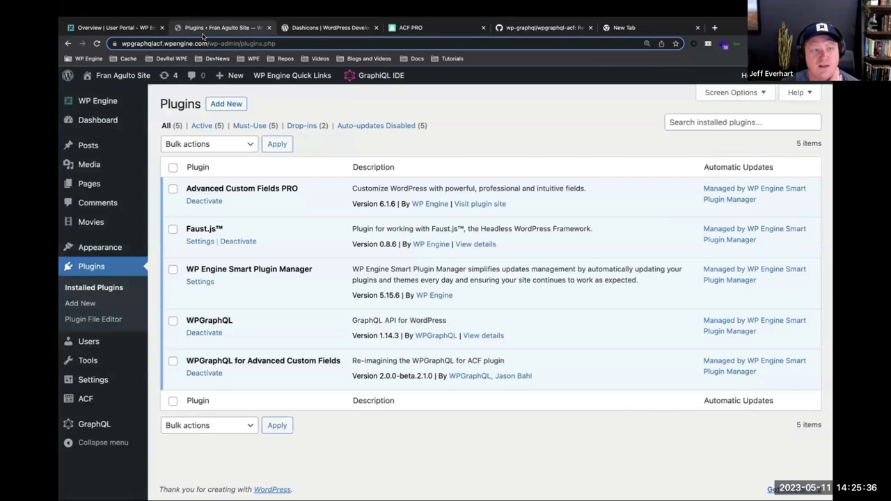
- Create a new ACF field group and title it "Movie Details"
mouse_move(90, 399)
click(173, 383)
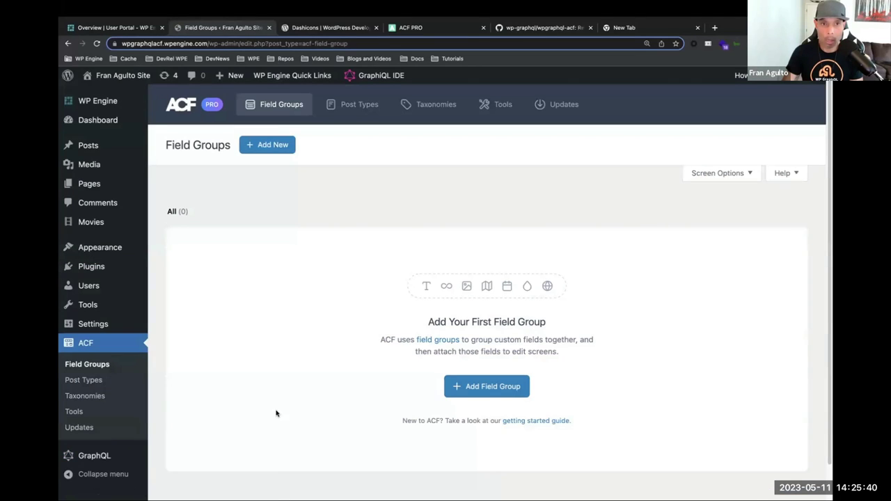
click(471, 387)
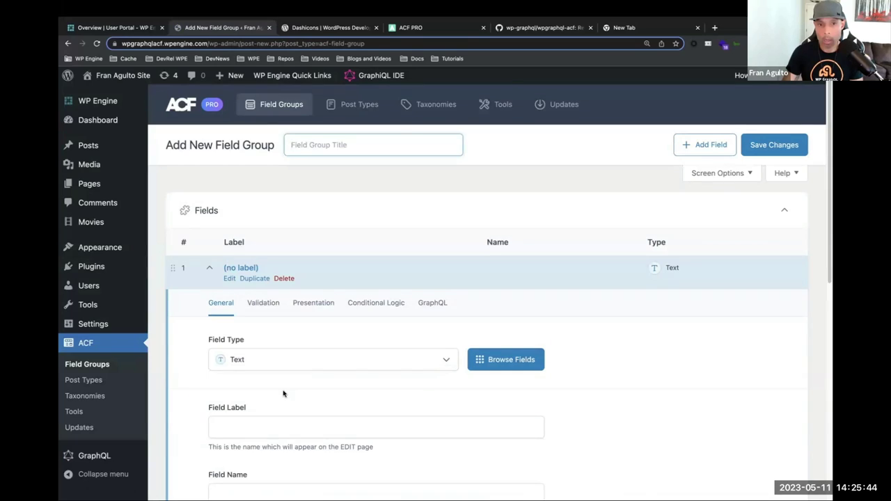
scroll(282, 394, down, 2)
click(279, 359)
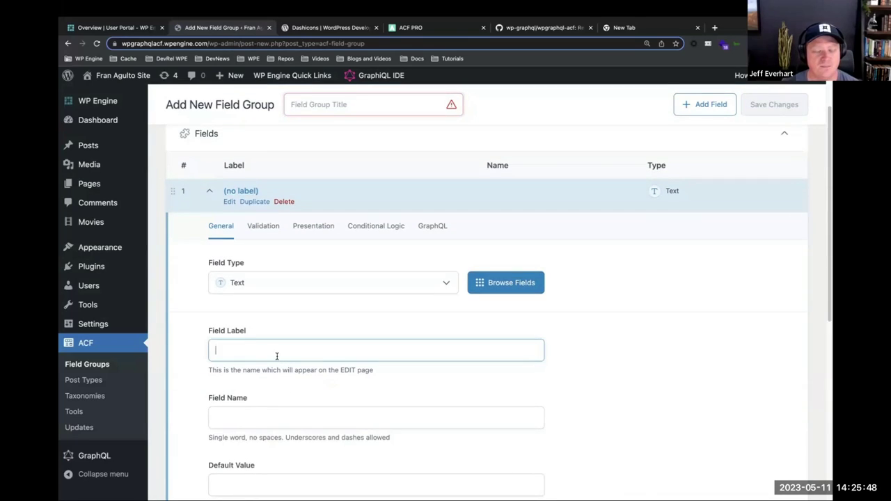
click(314, 113)
text(Movie)
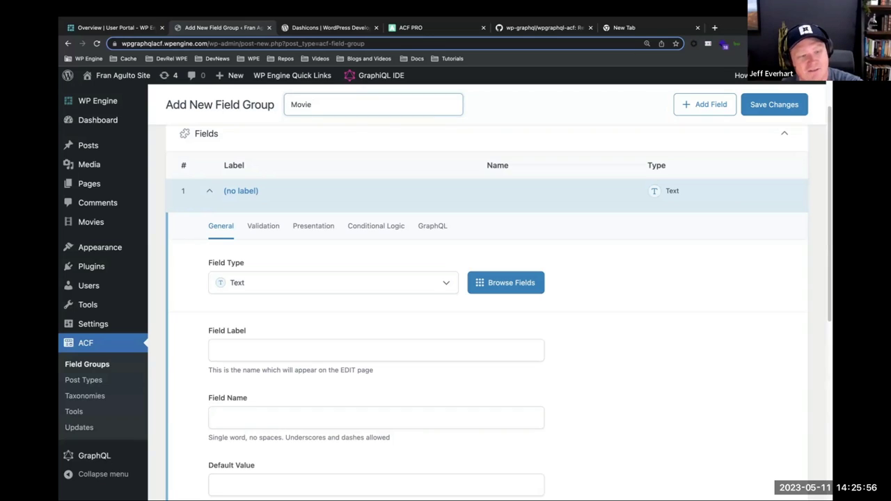
text(Detai)
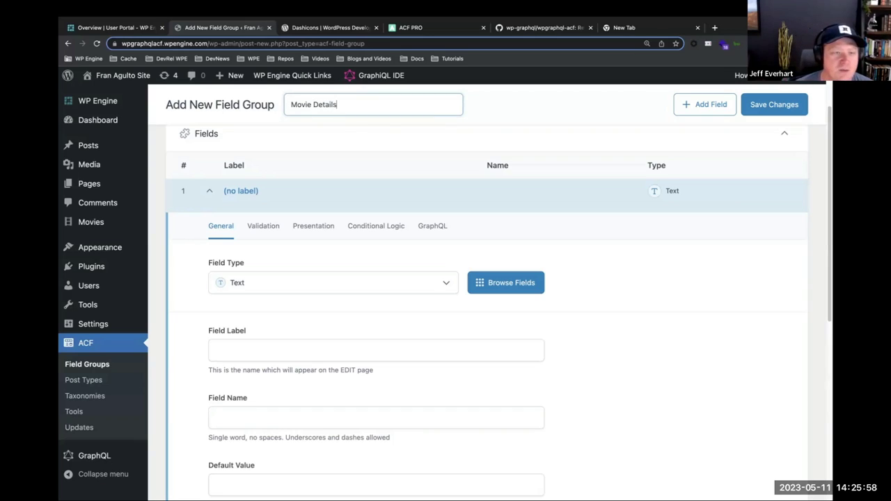
text(ls)
click(293, 105)
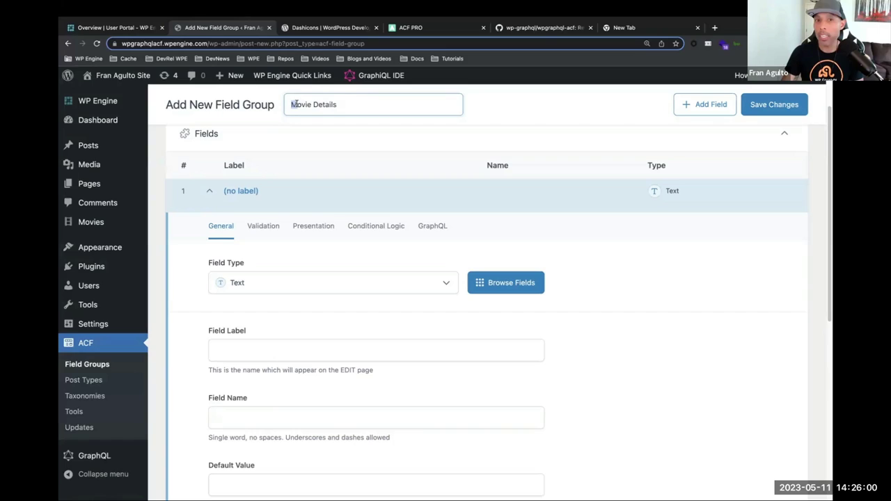
- Define the first field as a Number field labelled "Running Time" and save the Movie Details field group
click(295, 348)
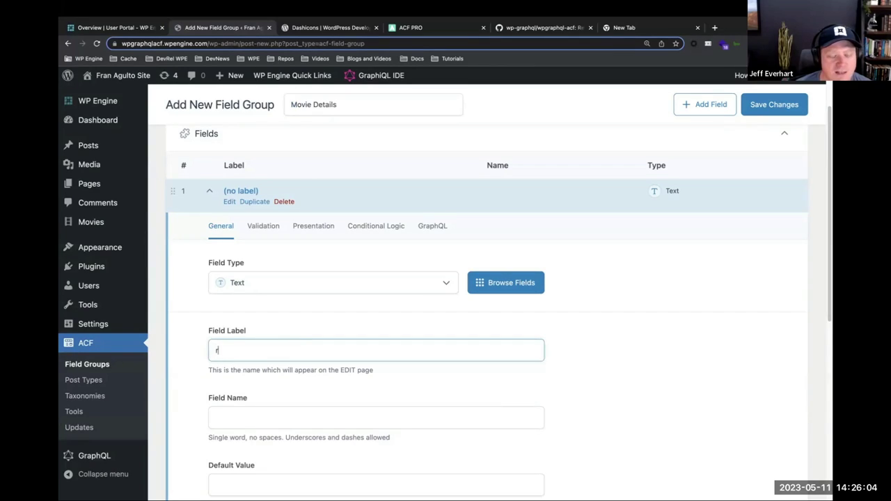
text(Running Time)
key(Tab)
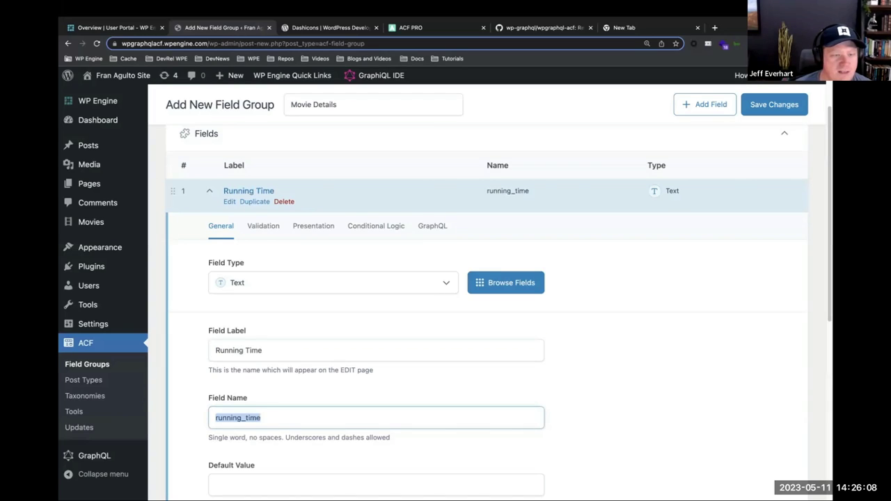
scroll(305, 437, down, 2)
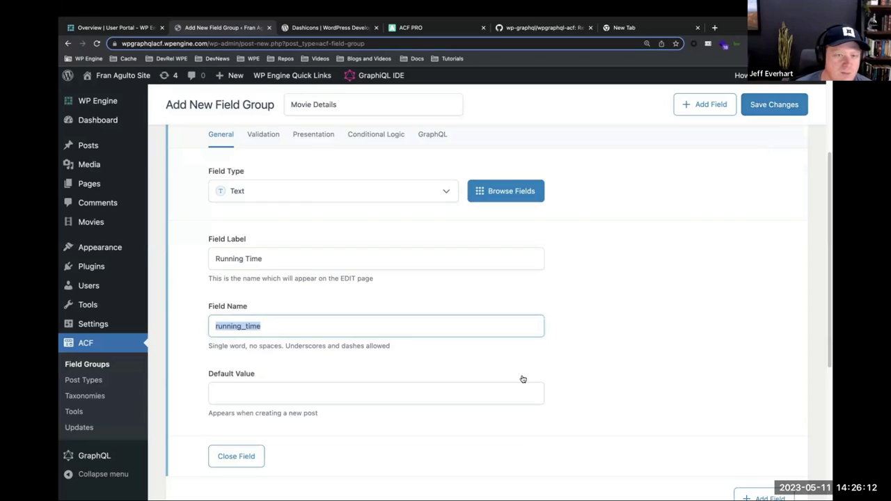
scroll(523, 378, up, 4)
click(342, 366)
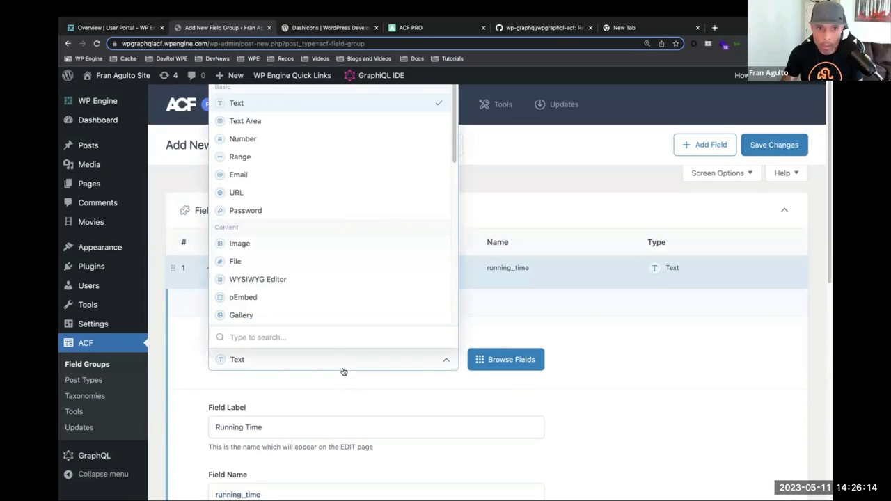
click(254, 139)
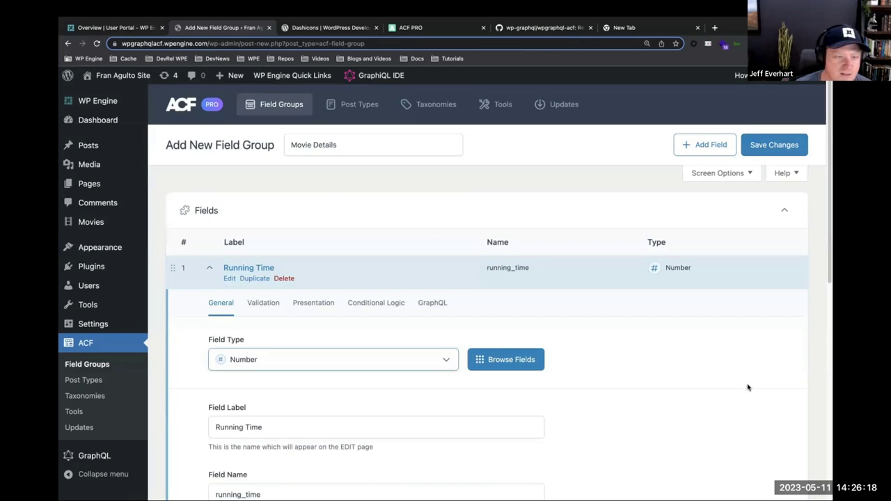
click(764, 147)
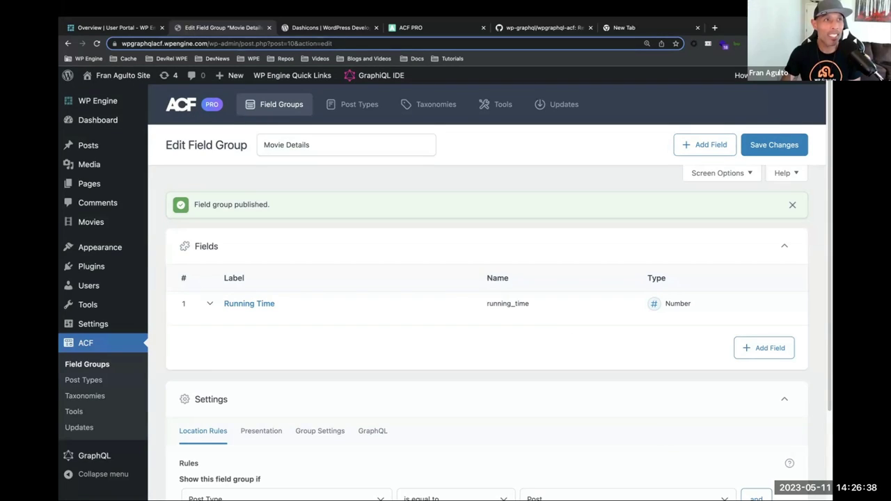
- Add a second field of type Text labelled "Director" to the Movie Details group
click(764, 348)
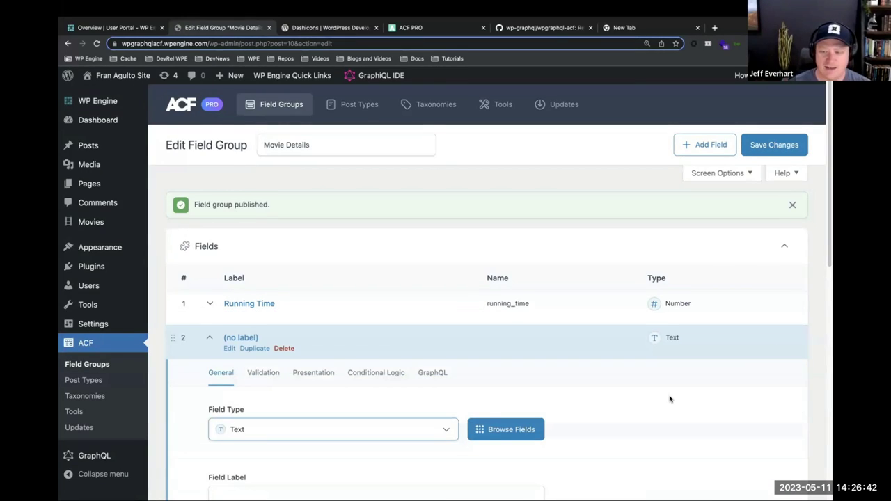
scroll(669, 397, down, 1)
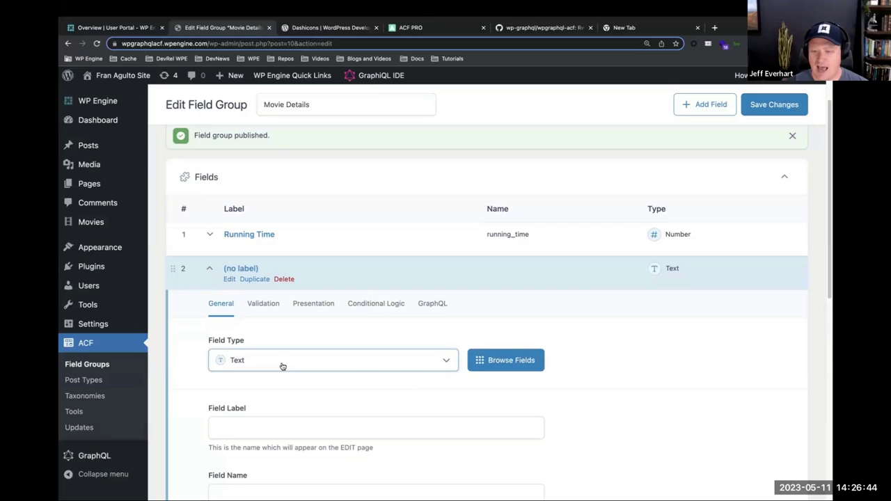
click(492, 369)
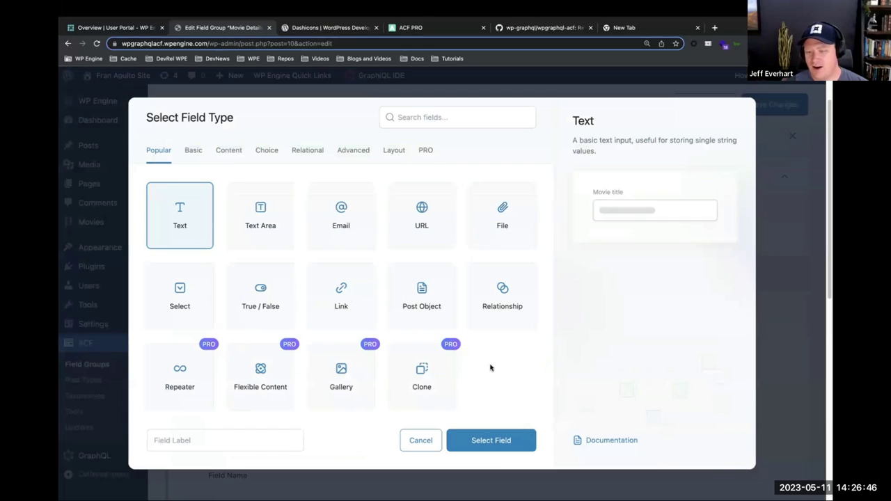
click(469, 440)
click(346, 424)
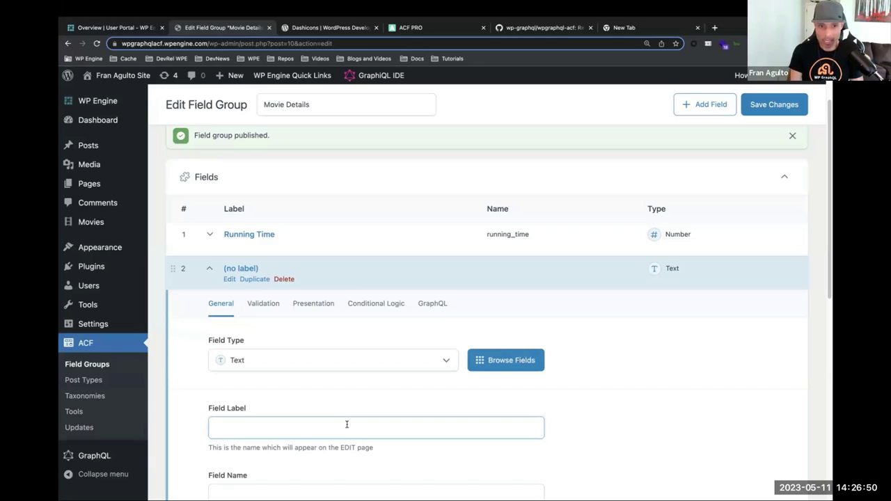
text(Director)
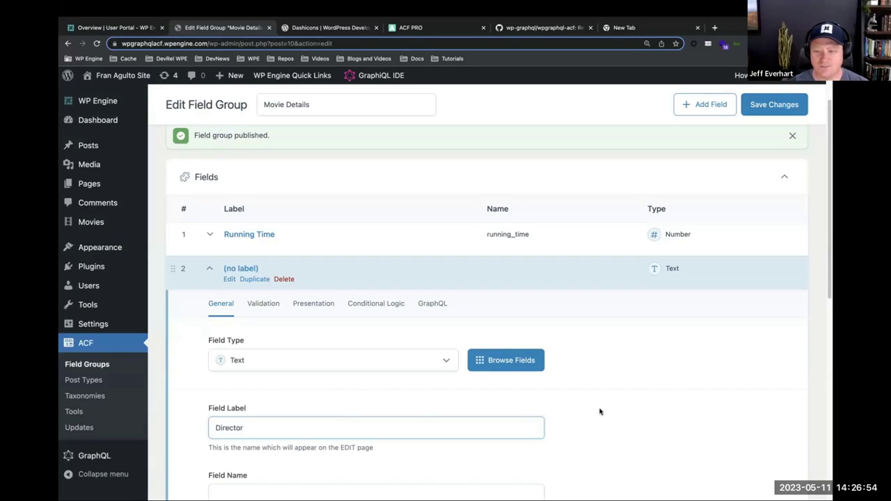
scroll(599, 411, down, 3)
click(393, 318)
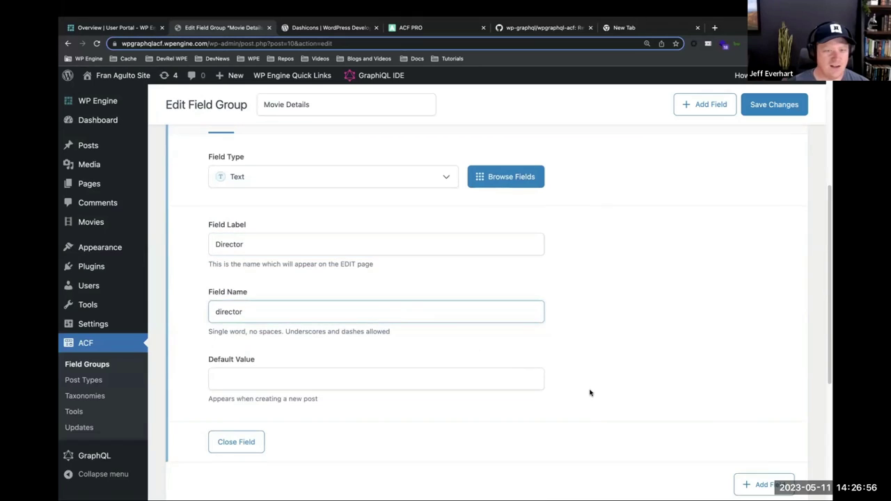
- Add a third field to the Movie Details group and look through the available field types
scroll(721, 425, down, 1)
click(746, 465)
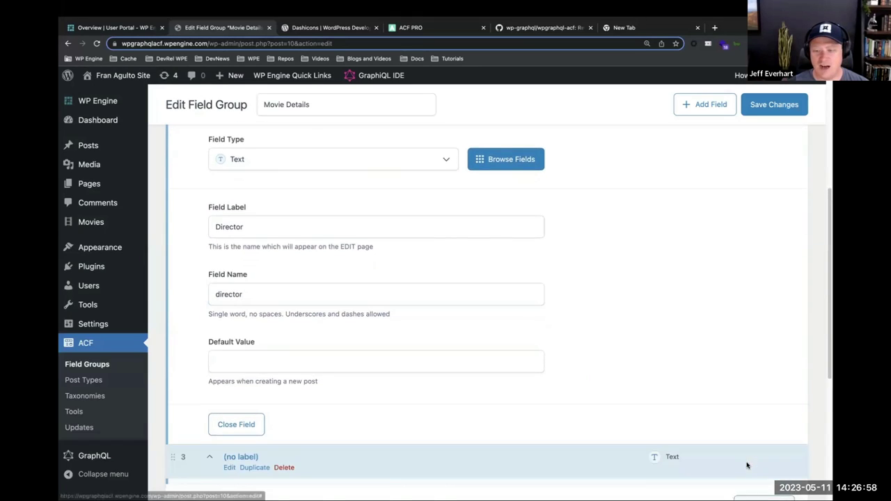
click(492, 300)
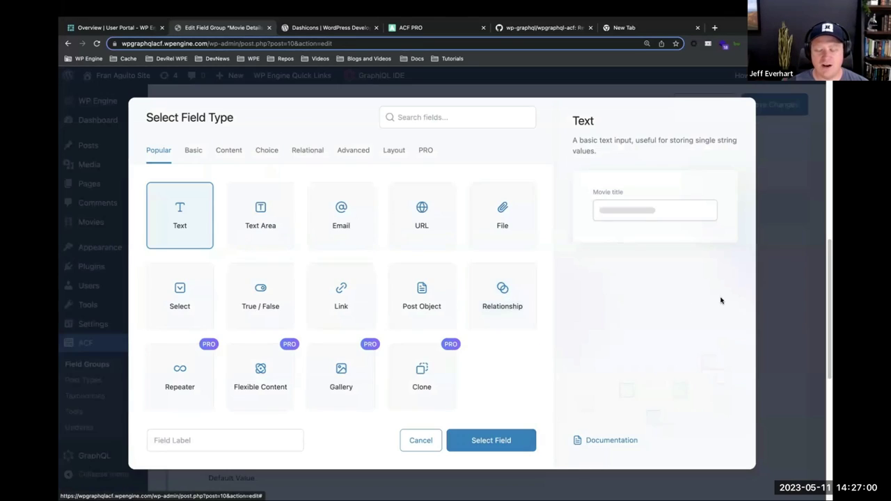
click(420, 441)
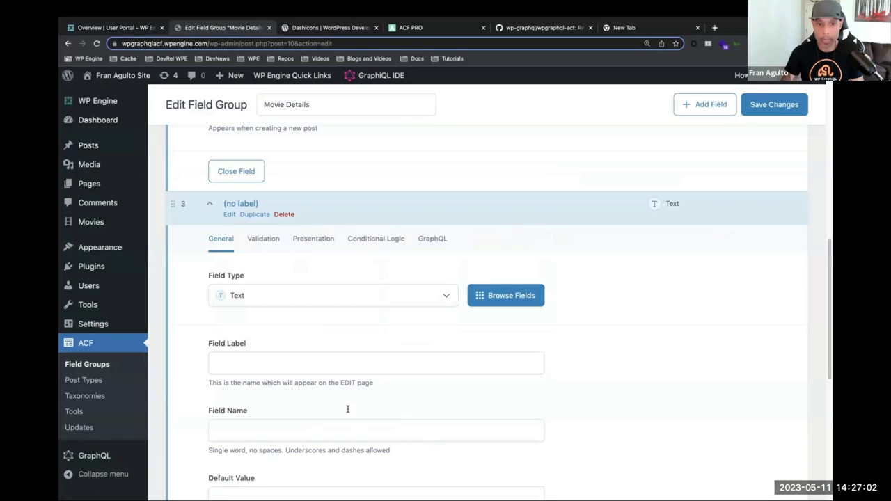
click(428, 301)
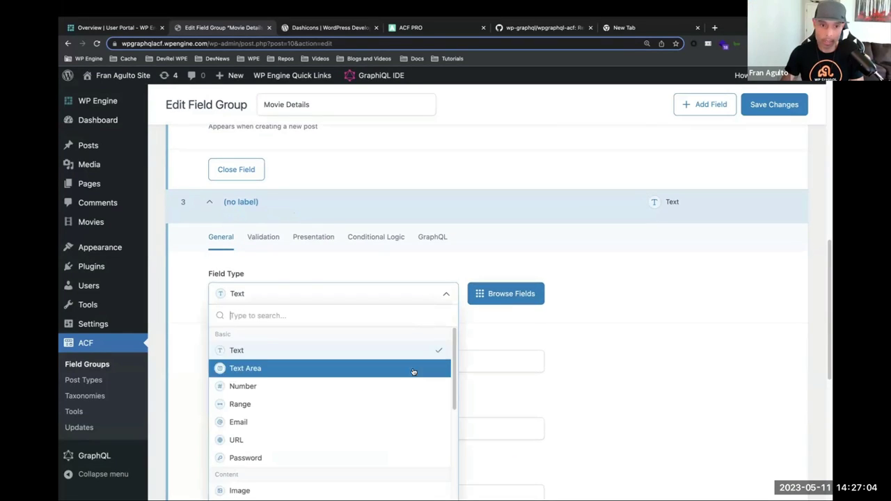
click(716, 324)
click(406, 302)
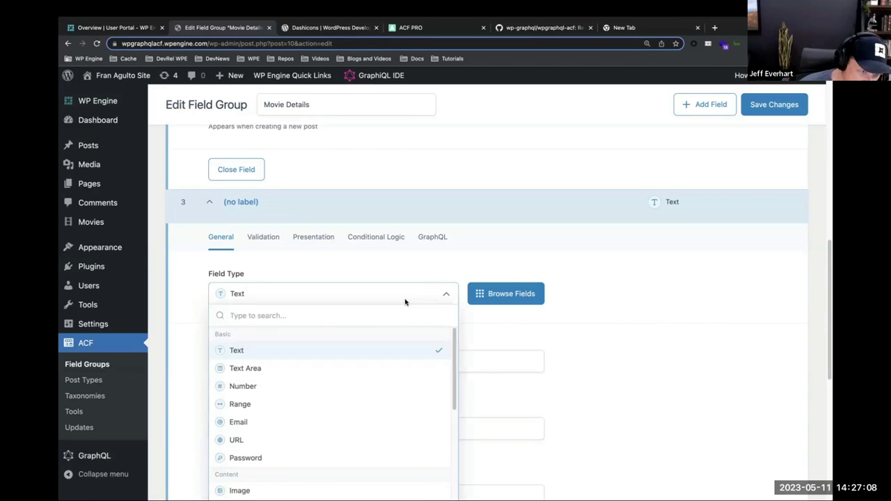
scroll(391, 400, down, 5)
scroll(391, 407, down, 5)
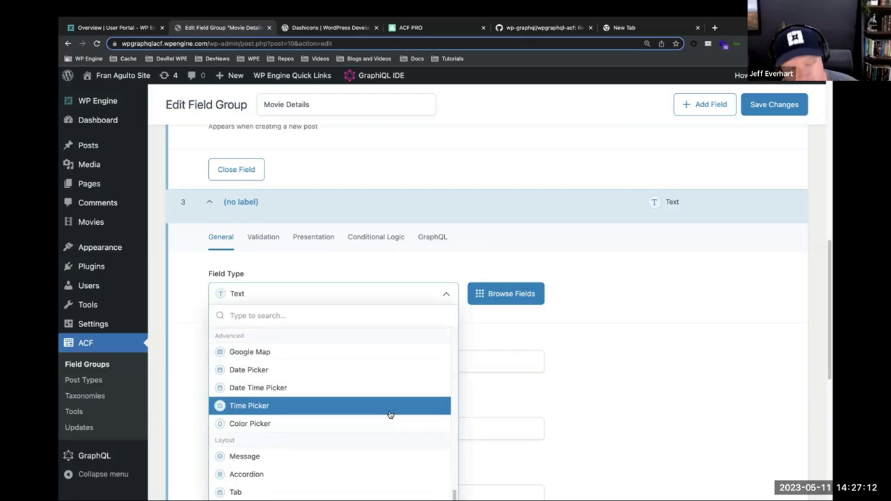
click(552, 317)
- Make the third field of the Movie Details group a Repeater labelled "Awards"
click(480, 303)
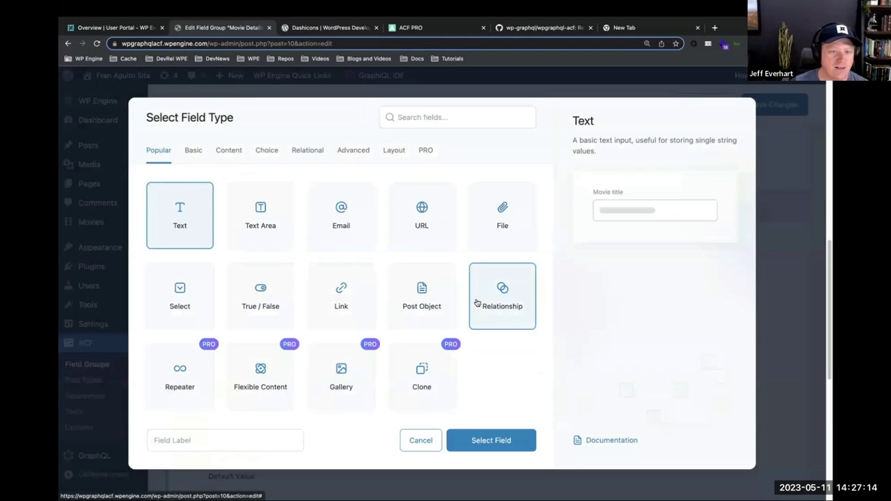
click(194, 375)
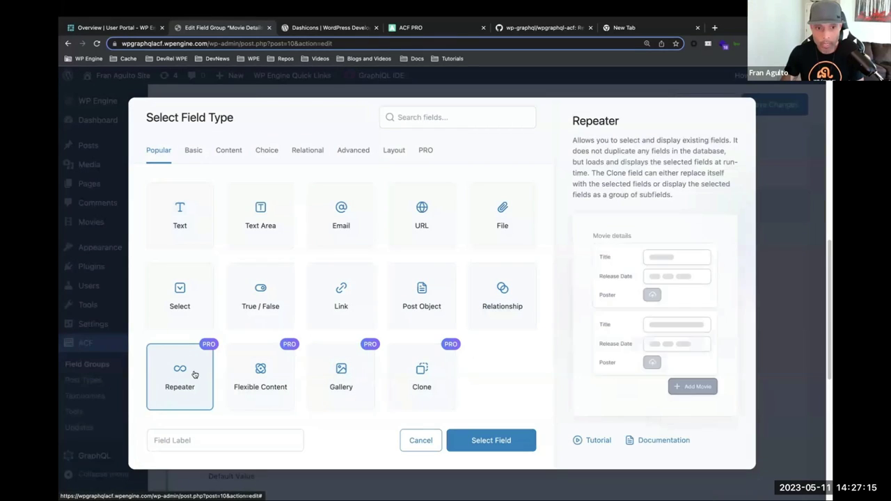
click(454, 446)
click(365, 363)
text(Awards)
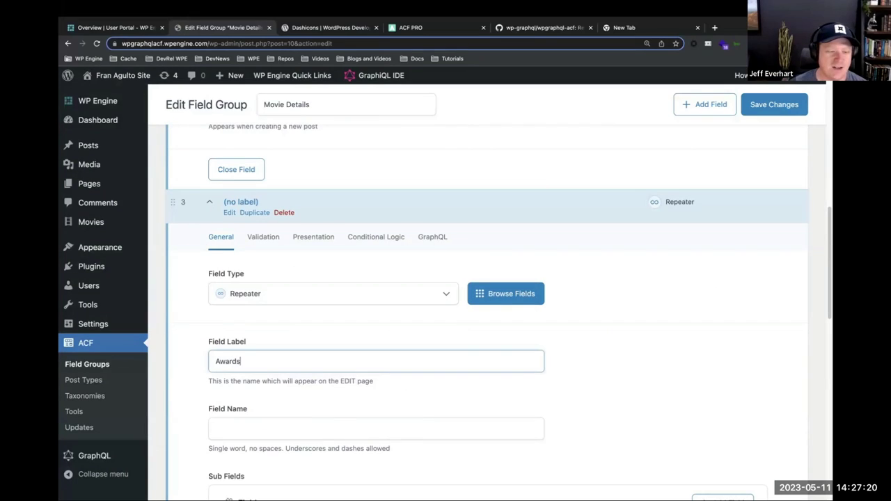
key(Tab)
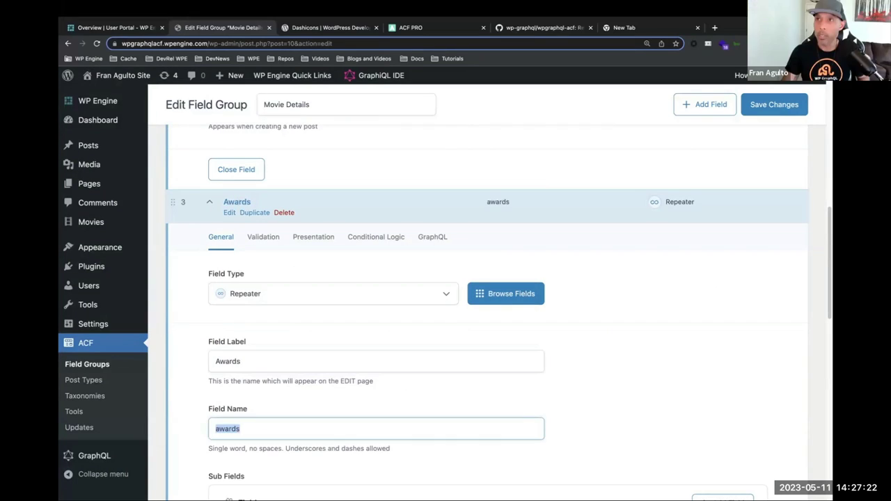
click(748, 402)
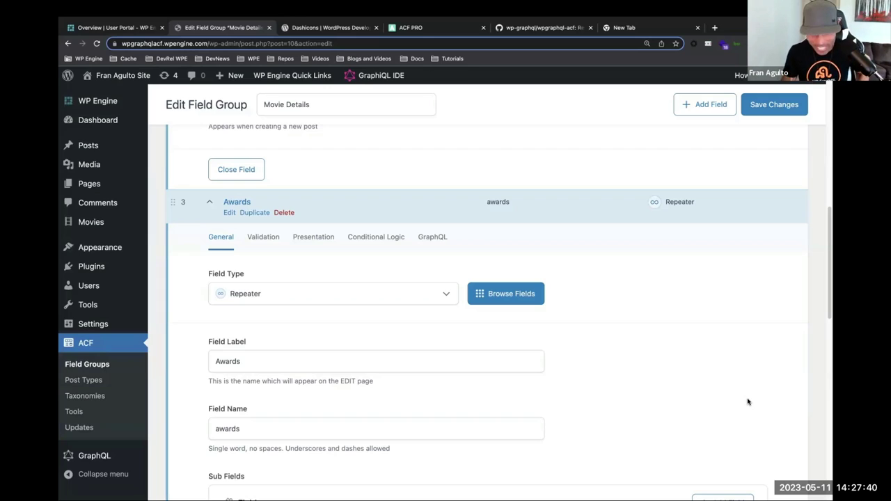
- Add the first sub field to the Awards repeater, keeping its type as Text
scroll(720, 397, down, 2)
scroll(714, 379, down, 1)
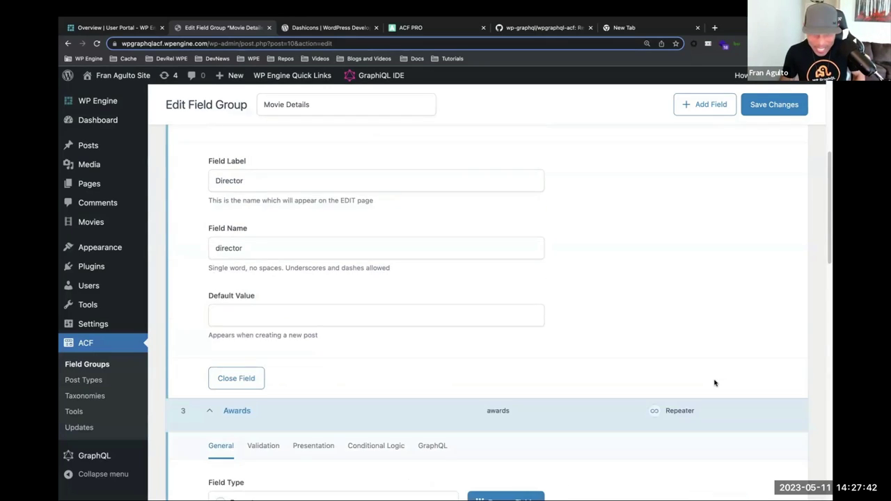
scroll(715, 382, up, 3)
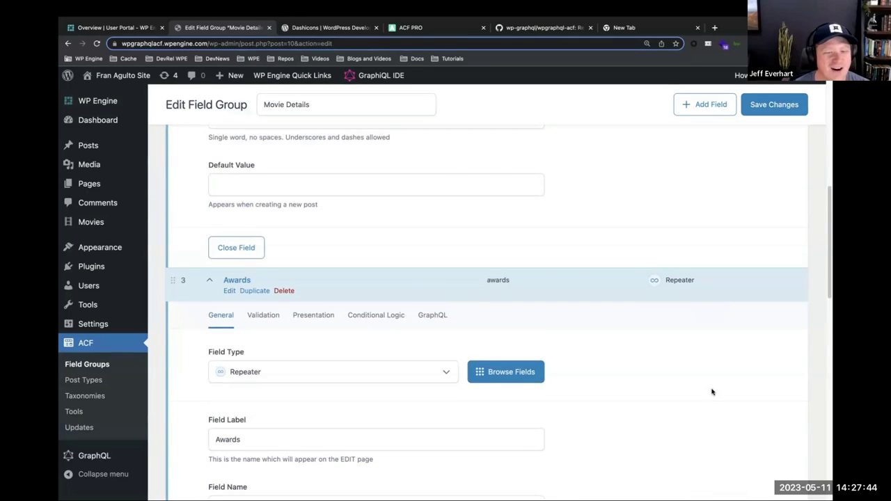
scroll(710, 393, down, 2)
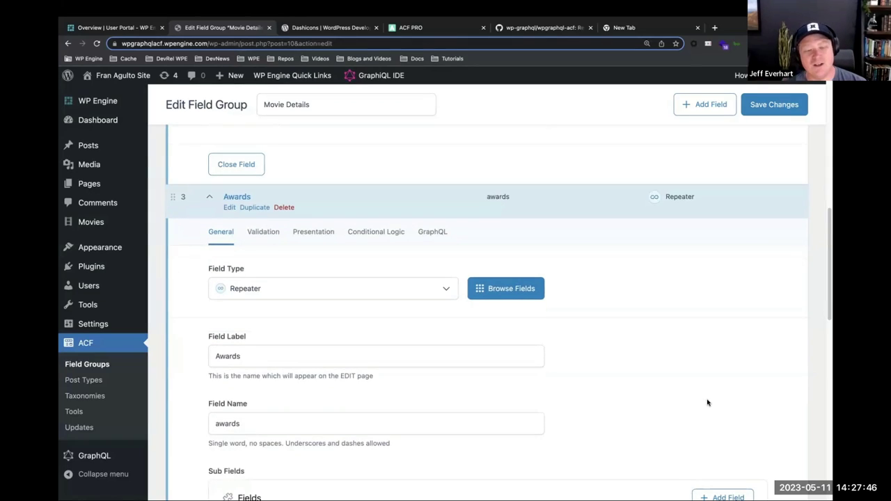
scroll(708, 402, down, 2)
scroll(706, 398, down, 4)
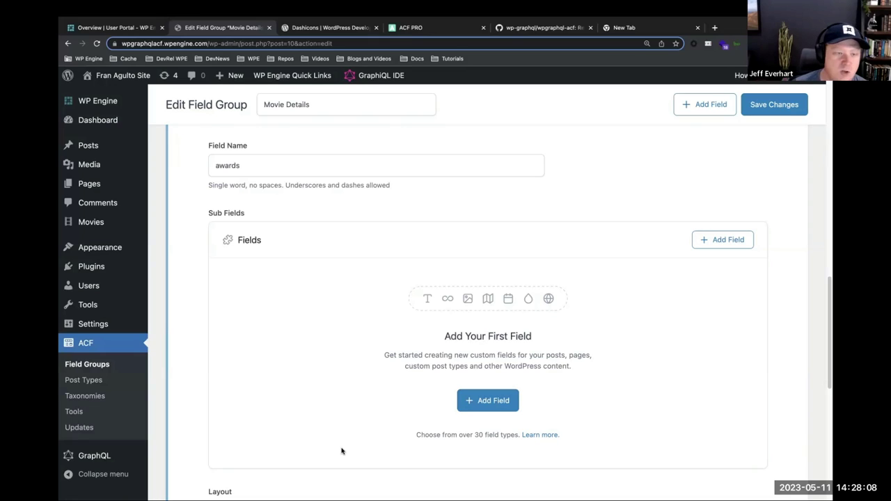
click(487, 401)
scroll(711, 414, down, 2)
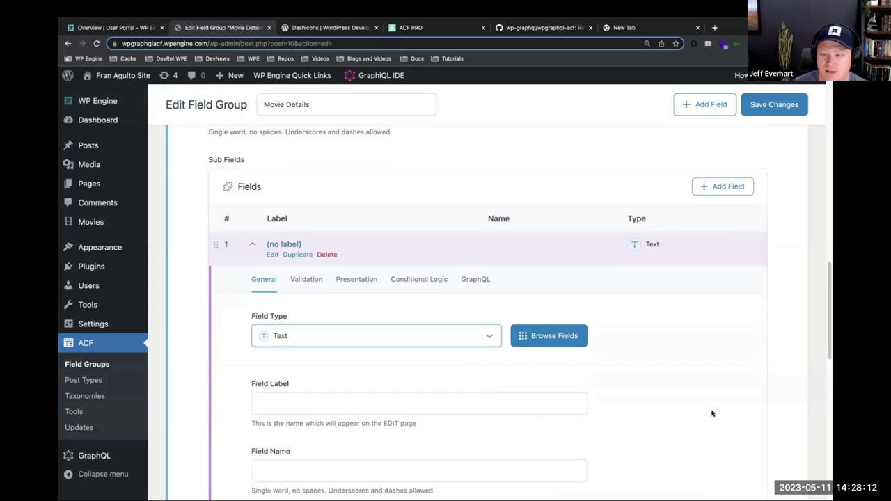
scroll(711, 414, down, 2)
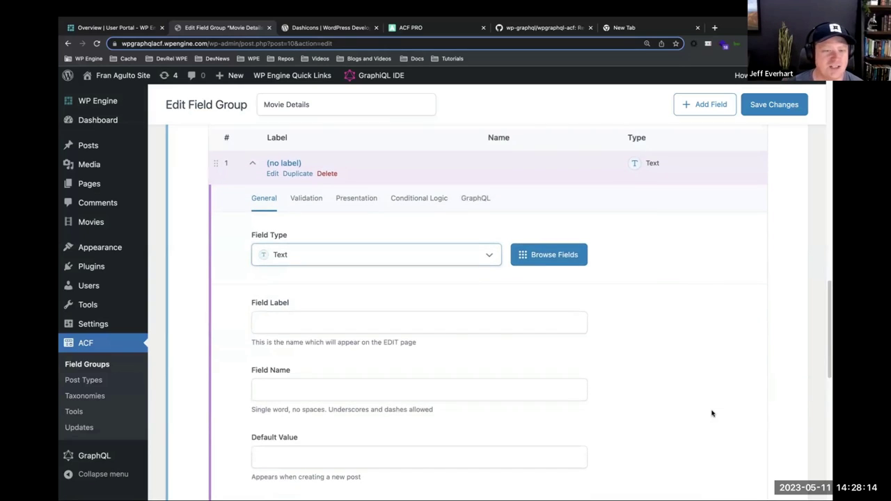
- Label the first Awards sub field "Award Name" and let its field name fill in from the label
click(471, 331)
text(Name)
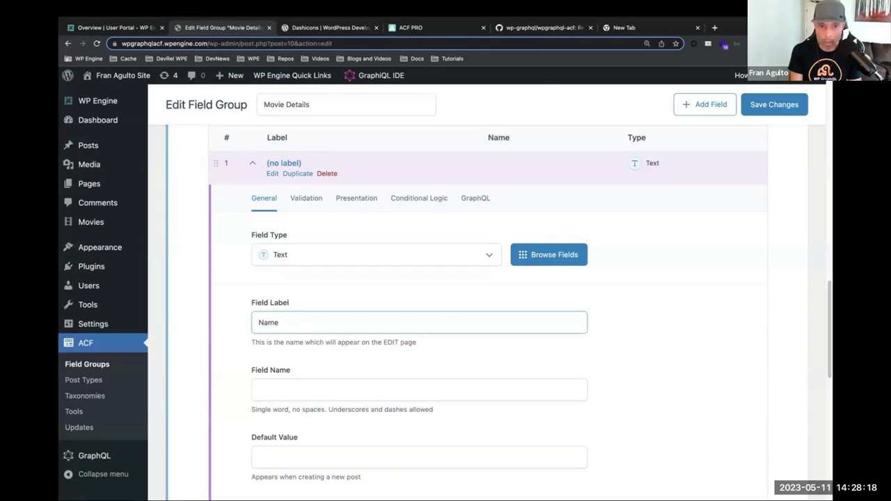
key(BackSpace)
key(BackSpace)
key(BackSpace)
text(Award Name)
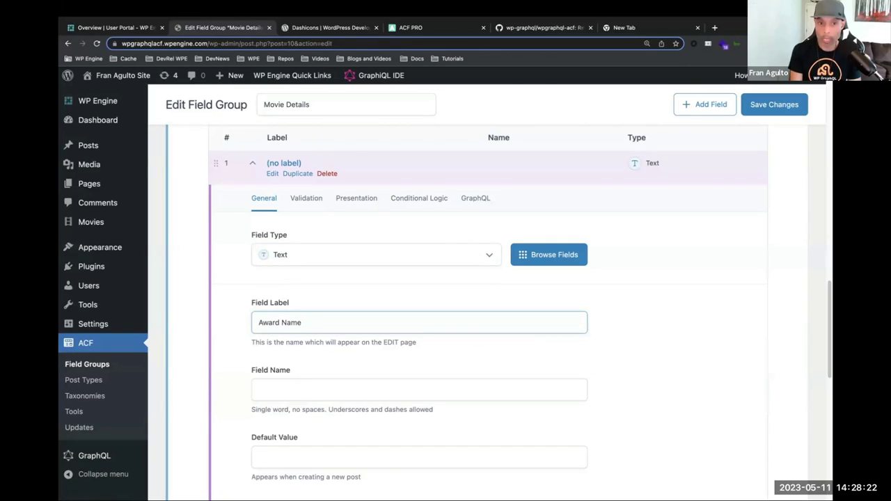
key(Tab)
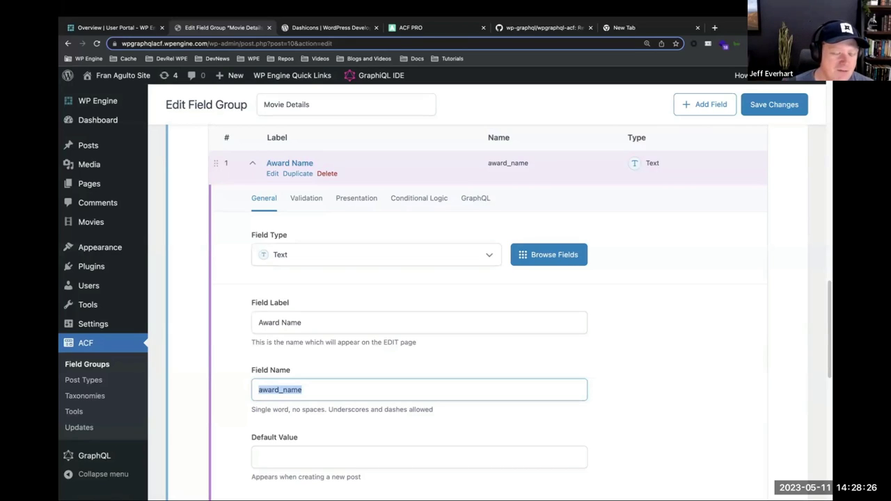
- Add a second sub field below Award Name in the Awards repeater
scroll(608, 415, down, 3)
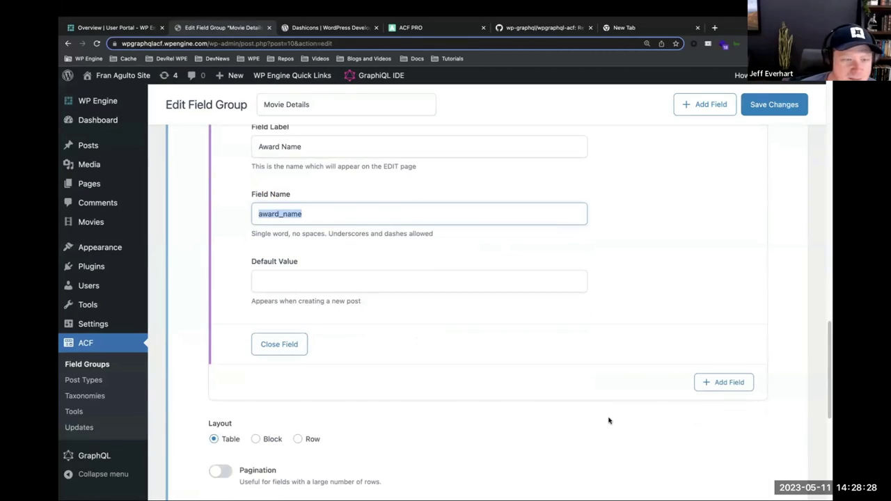
scroll(609, 421, up, 3)
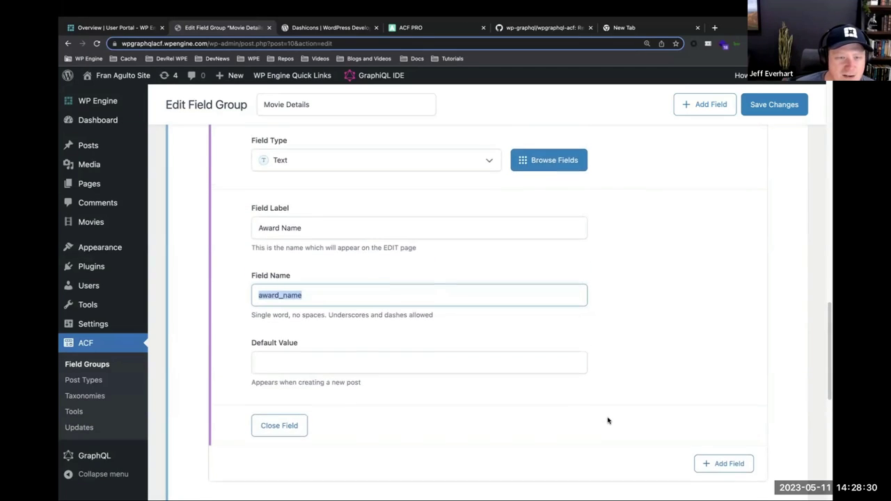
scroll(641, 426, up, 2)
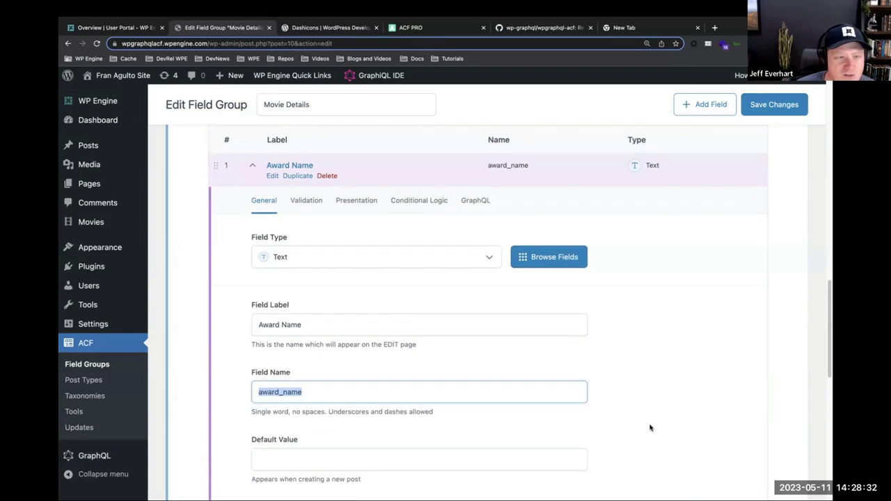
scroll(649, 428, down, 2)
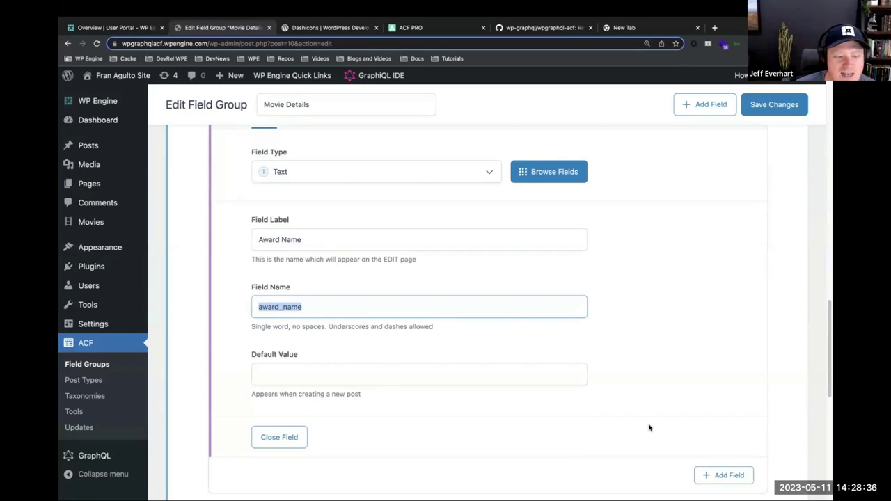
scroll(649, 428, down, 2)
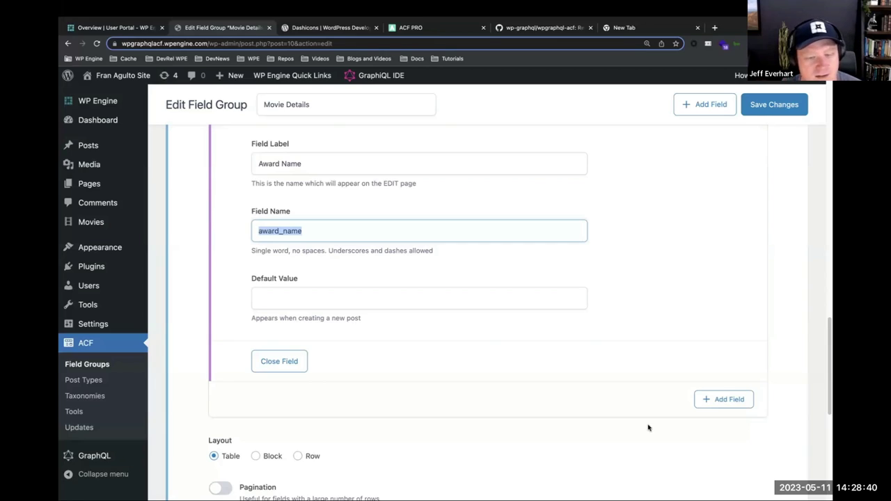
click(737, 402)
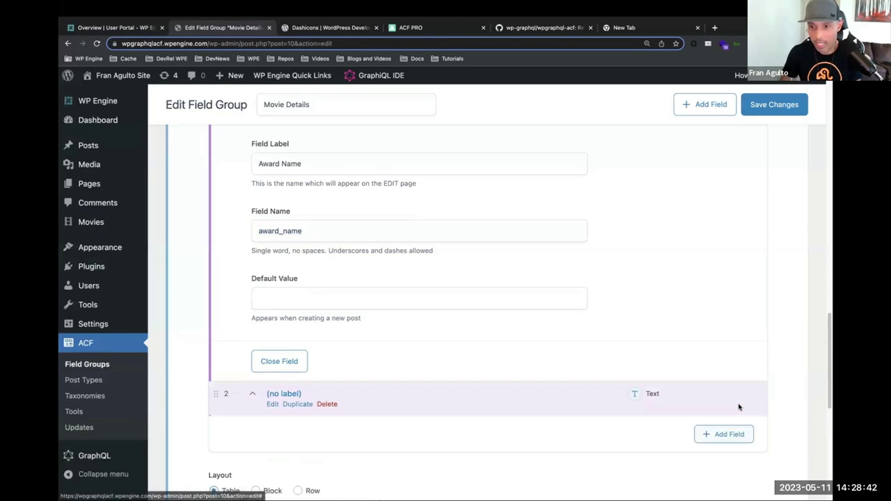
scroll(690, 417, down, 2)
scroll(682, 417, down, 2)
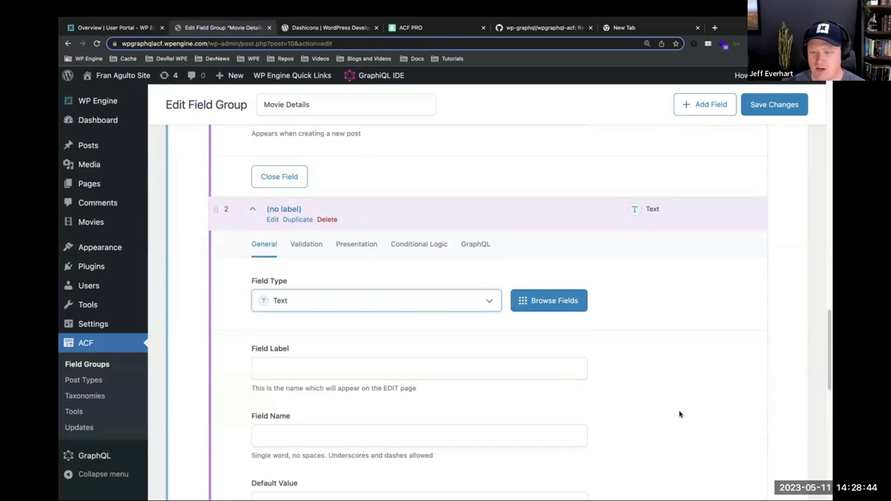
- Set the field type of the second Awards sub field to Date Picker from the Advanced field types
click(530, 302)
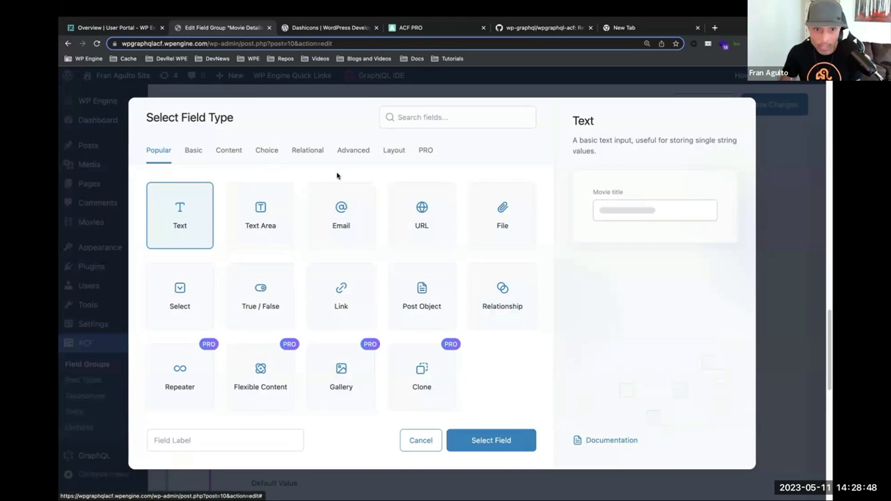
click(197, 151)
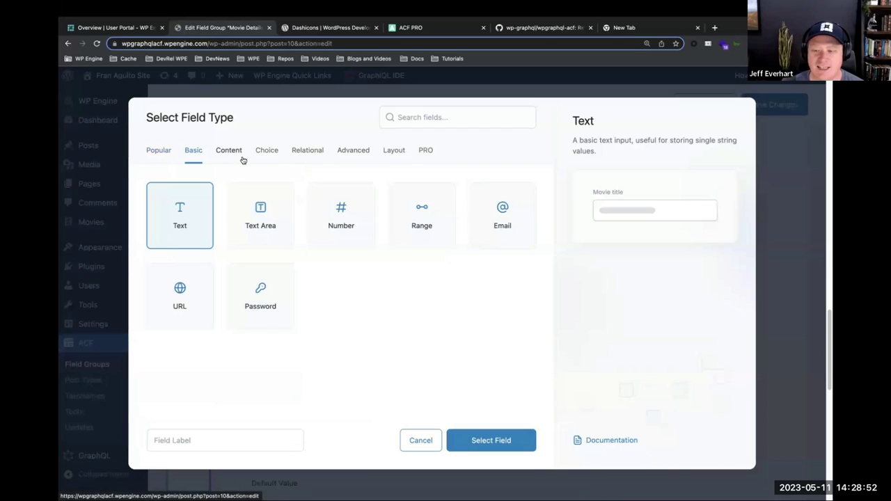
click(160, 151)
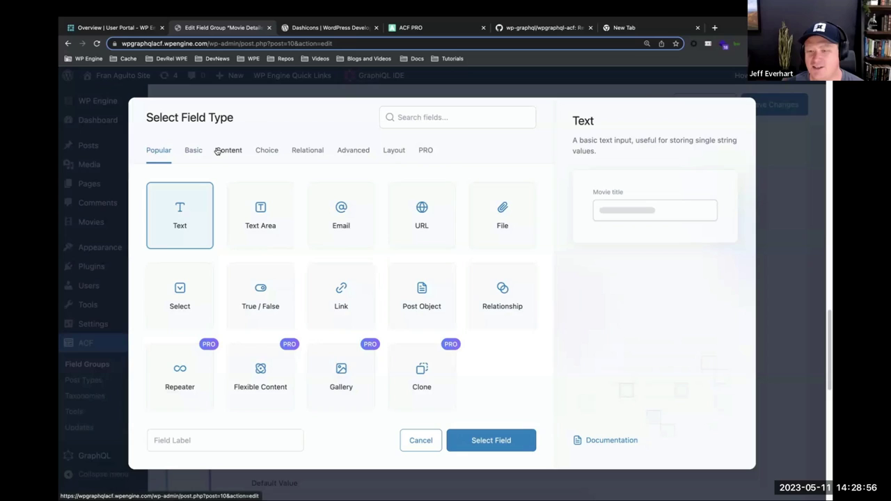
click(305, 151)
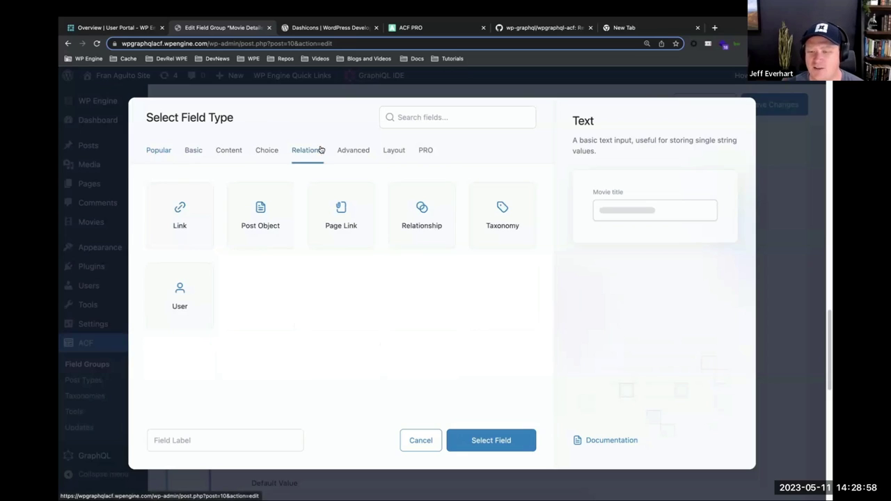
click(344, 150)
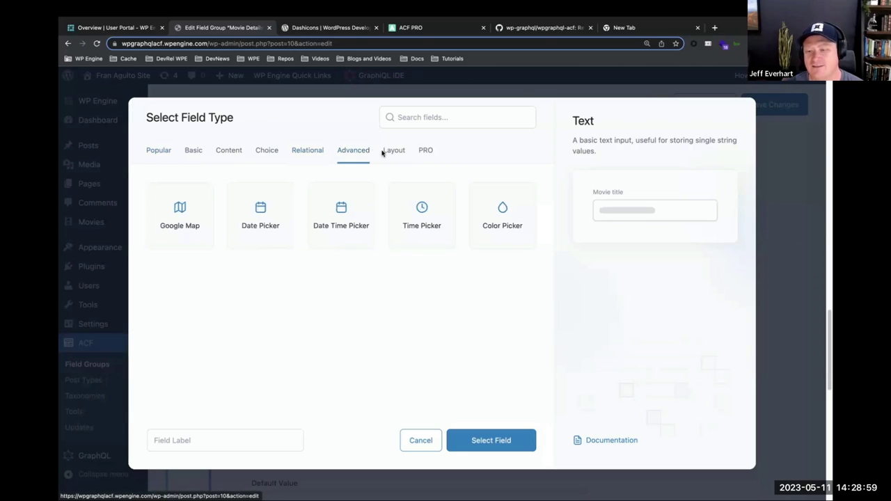
click(263, 218)
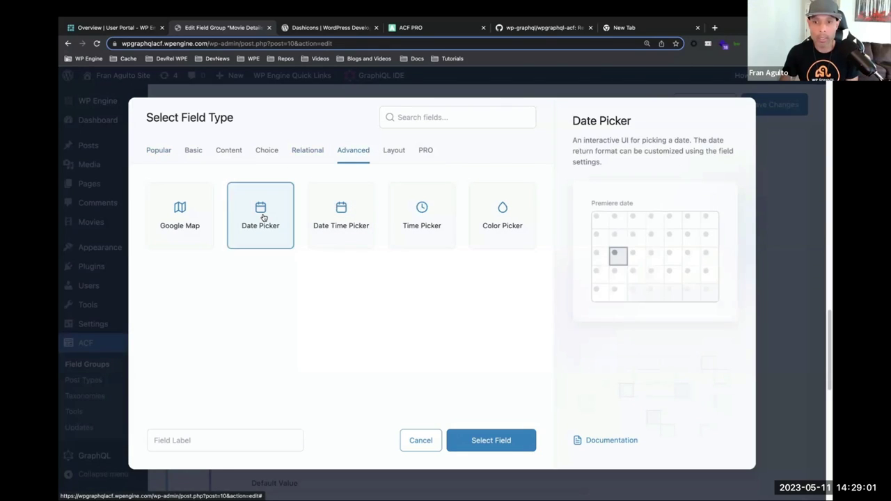
click(491, 440)
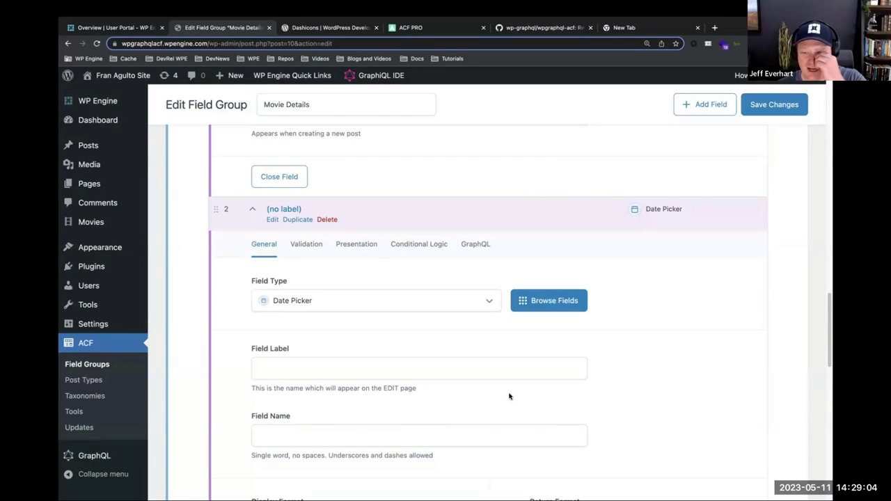
- Label the second Awards sub field "Award Date" and let its field name fill in from the label
click(467, 374)
text(Date)
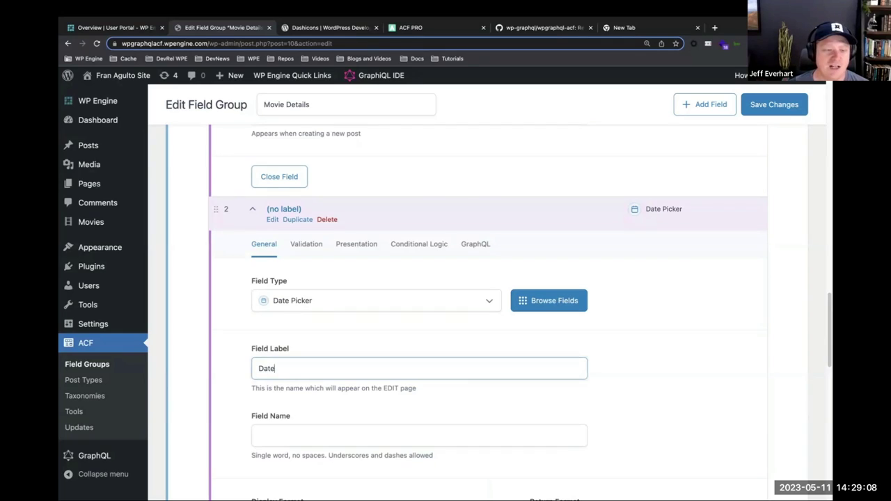
key(BackSpace)
key(BackSpace)
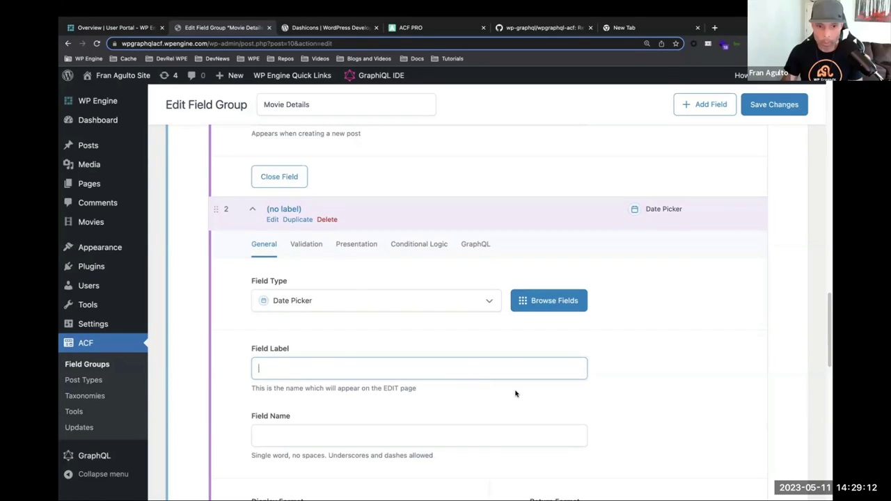
text(And)
key(BackSpace)
key(BackSpace)
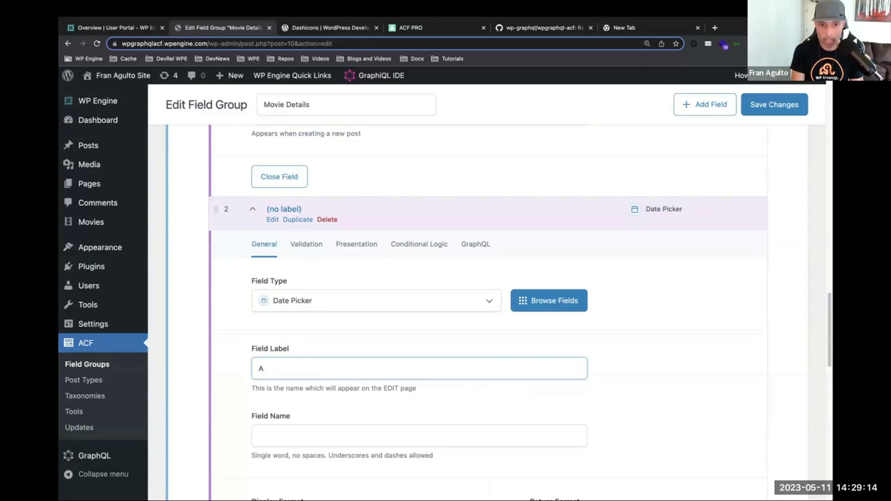
text(Award)
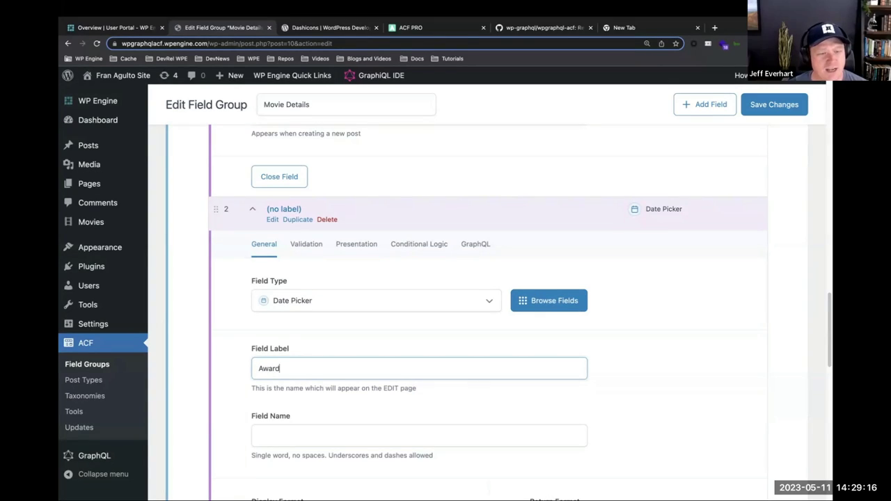
text( Date)
key(Tab)
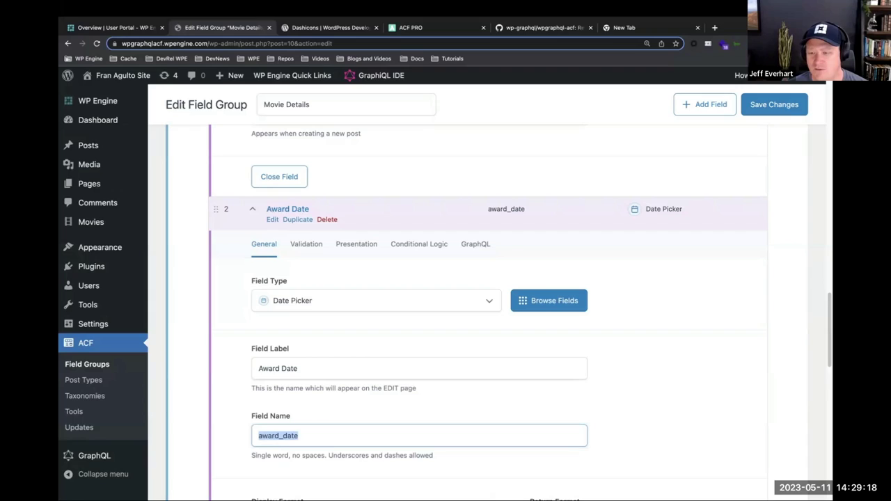
- Review the Award Date format settings, leave them at their defaults, and save the Movie Details field group
scroll(661, 418, down, 5)
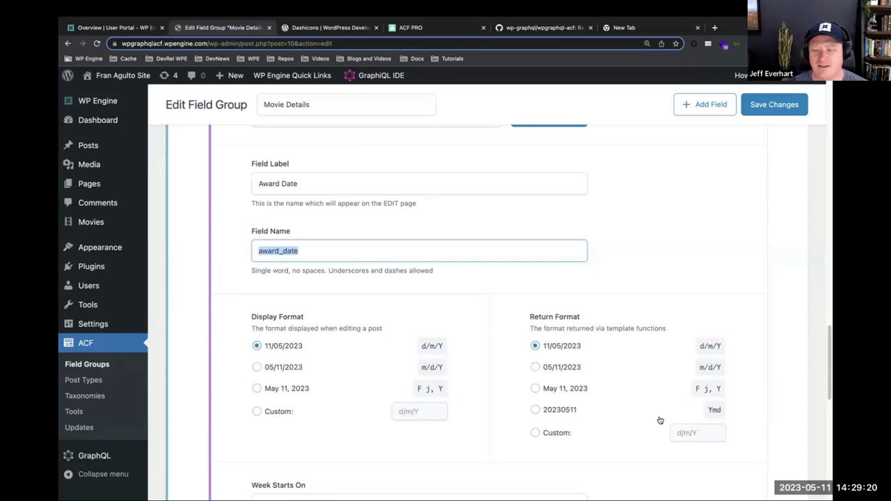
scroll(661, 420, down, 2)
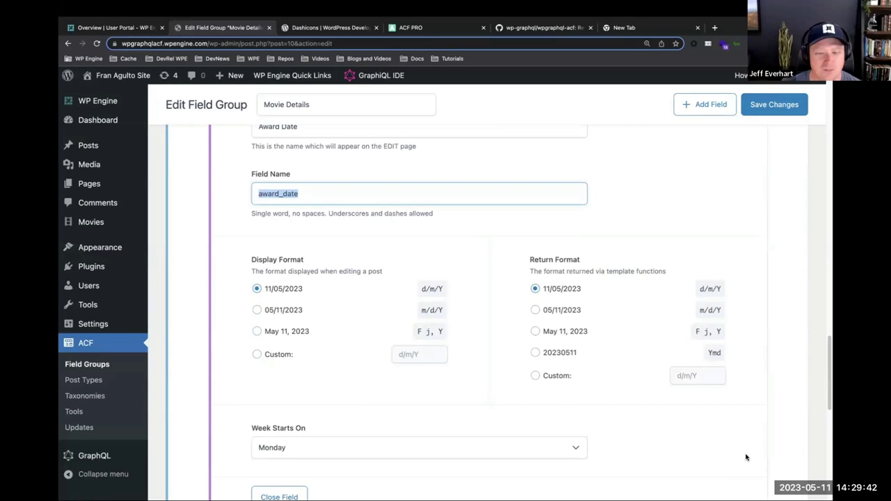
scroll(746, 457, down, 1)
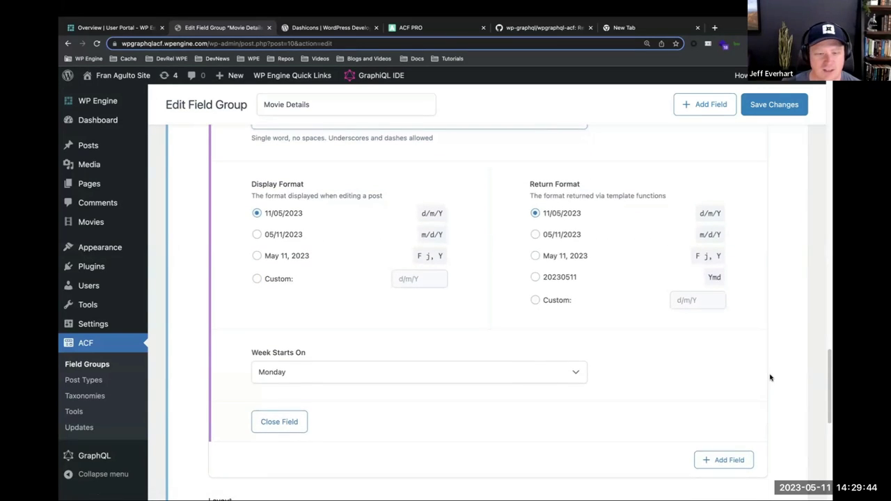
scroll(770, 376, down, 3)
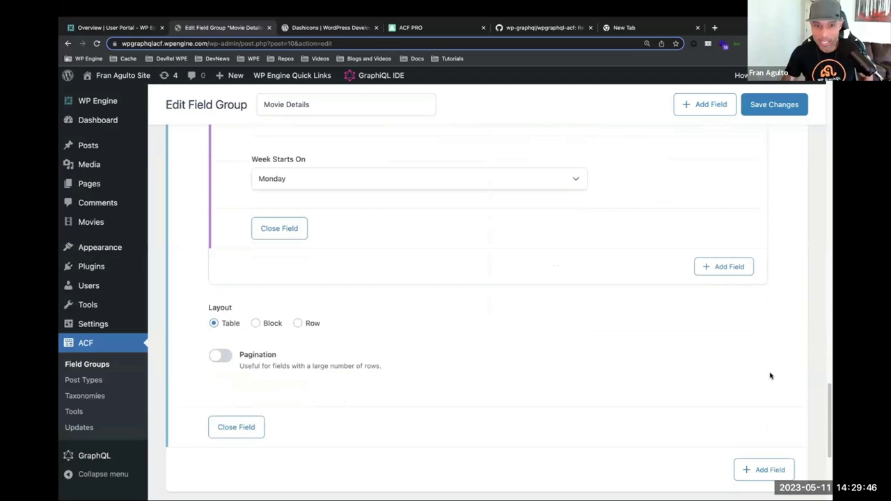
click(787, 111)
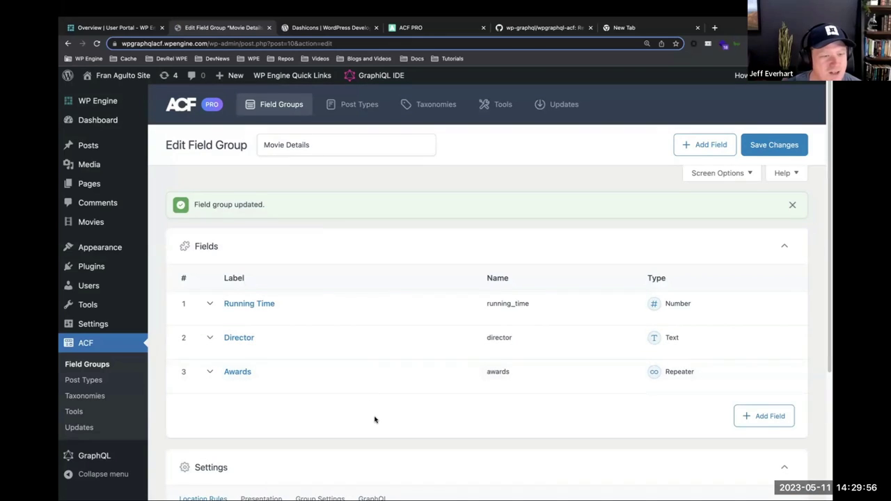
- Add a fourth field below Awards in the Movie Details field group
click(764, 416)
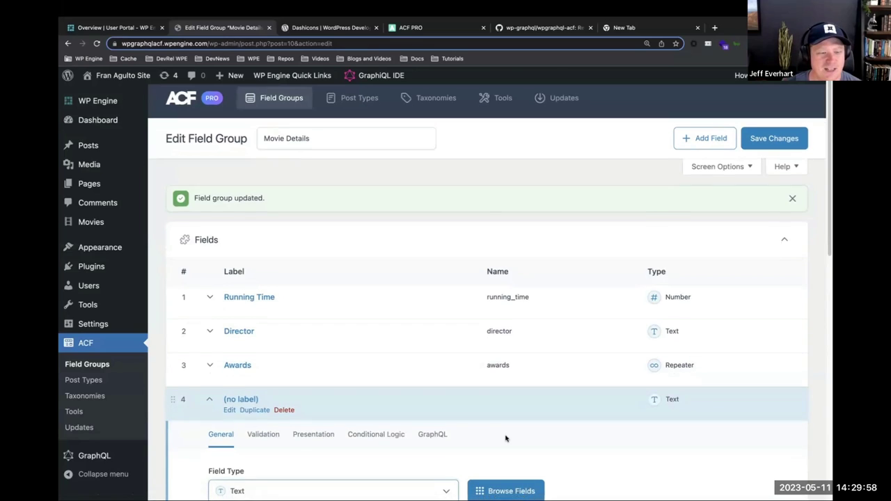
scroll(418, 417, down, 3)
click(322, 374)
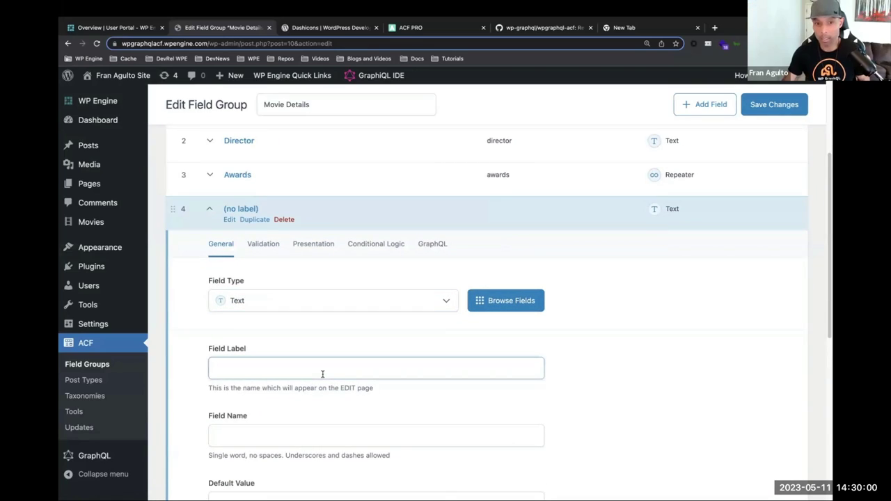
text(Synp)
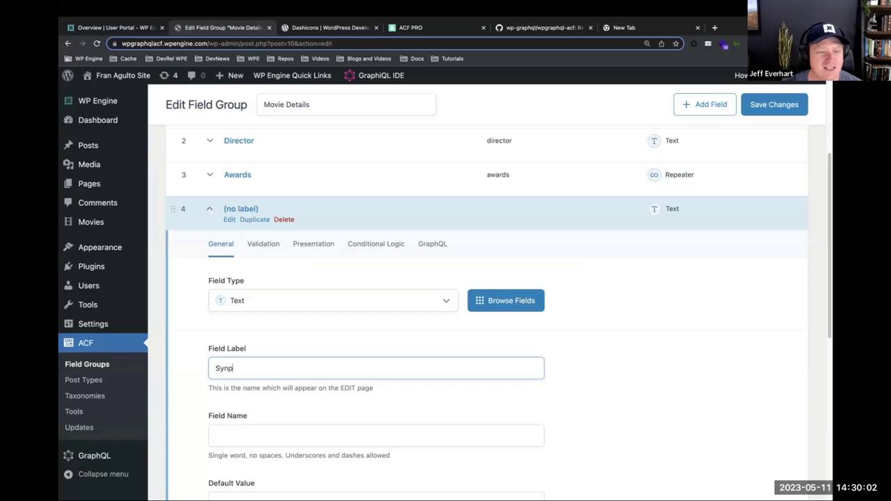
key(BackSpace)
key(BackSpace)
key(BackSpace)
key(BackSpace)
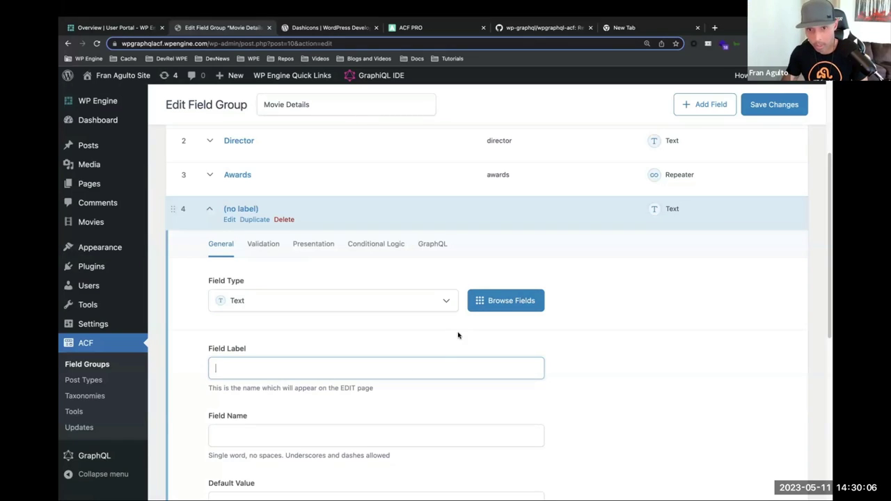
- Set the fourth field's type to WYSIWYG Editor from the Content field types
click(509, 300)
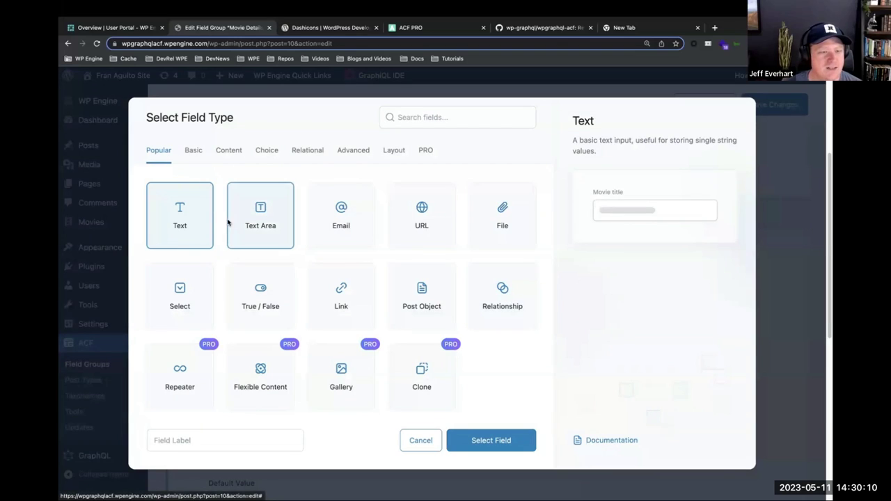
click(193, 155)
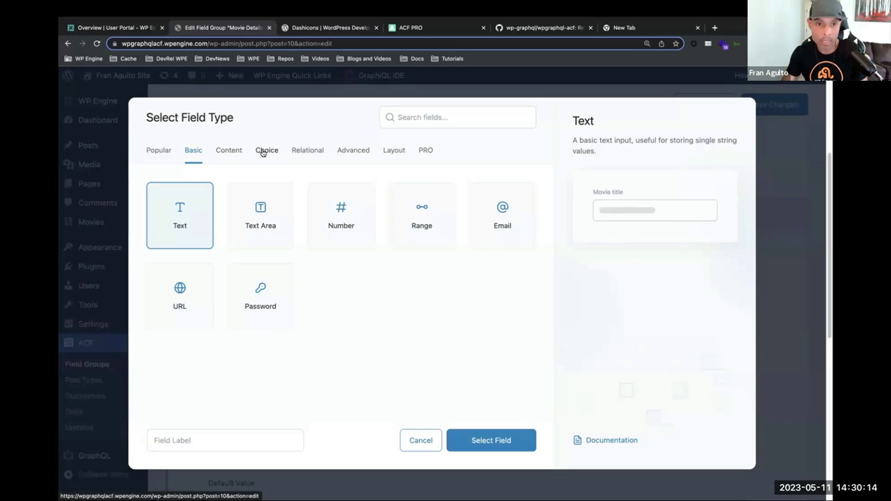
click(264, 197)
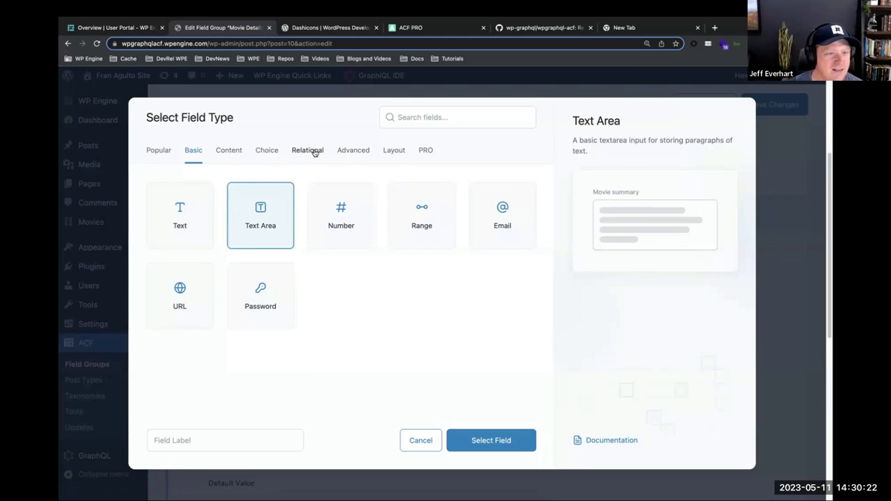
click(232, 152)
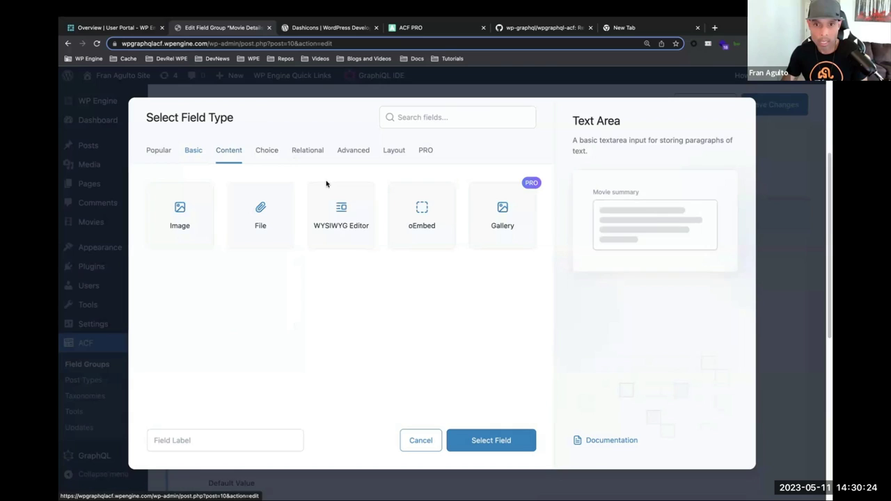
click(341, 232)
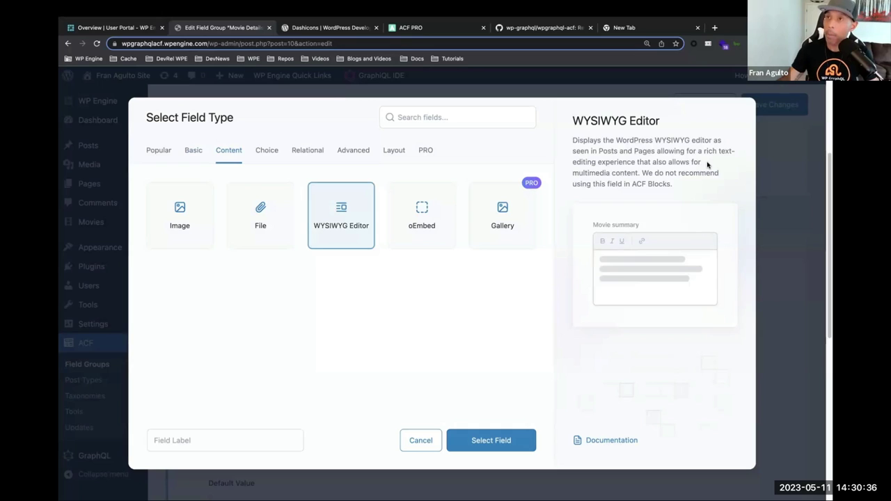
click(519, 451)
- Label the fourth field "Synopsis", let its field name fill in from the label, and save the field group
click(281, 374)
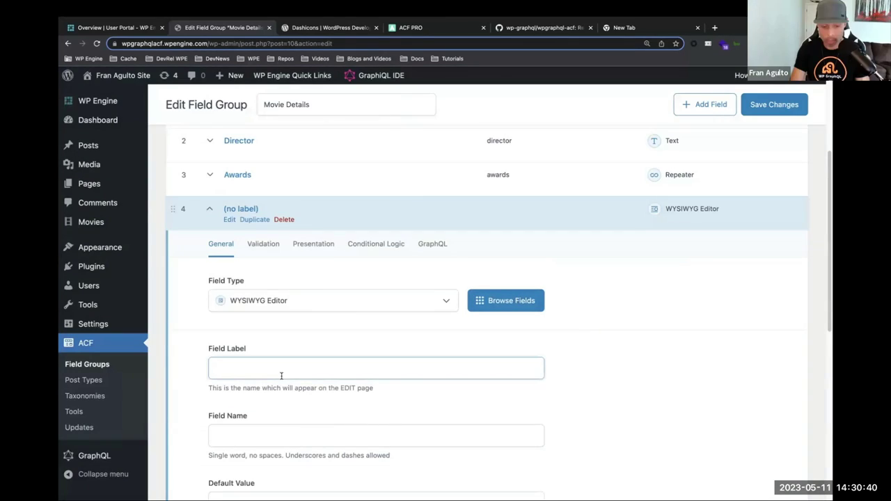
text(Synopsis)
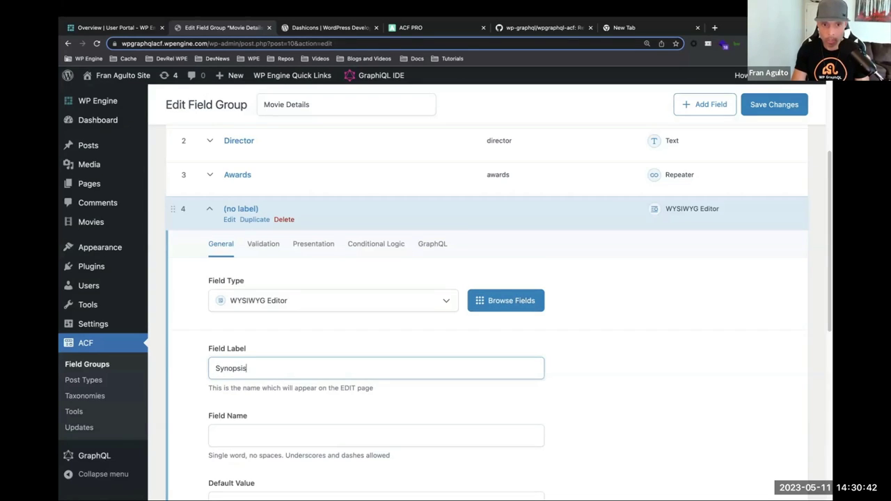
key(Tab)
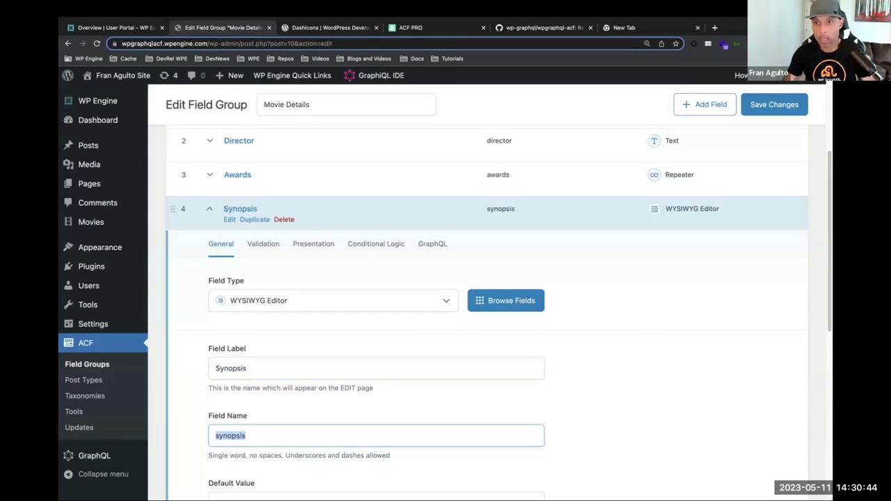
click(752, 103)
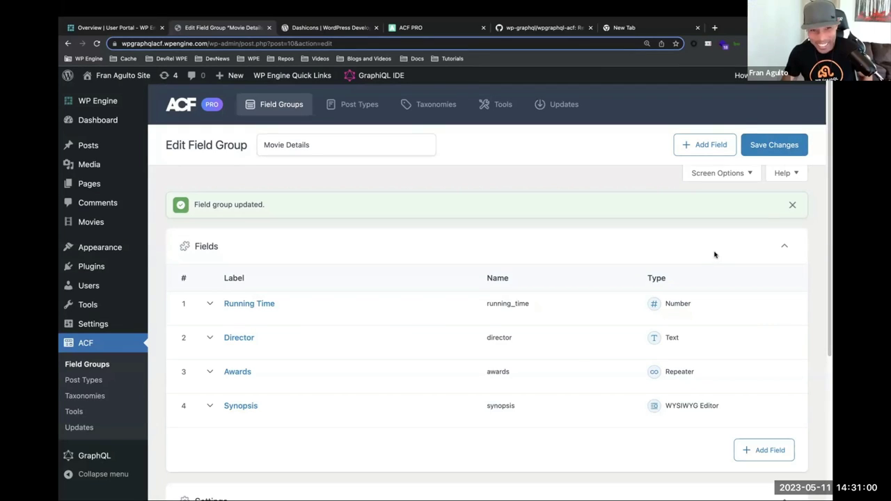
click(792, 205)
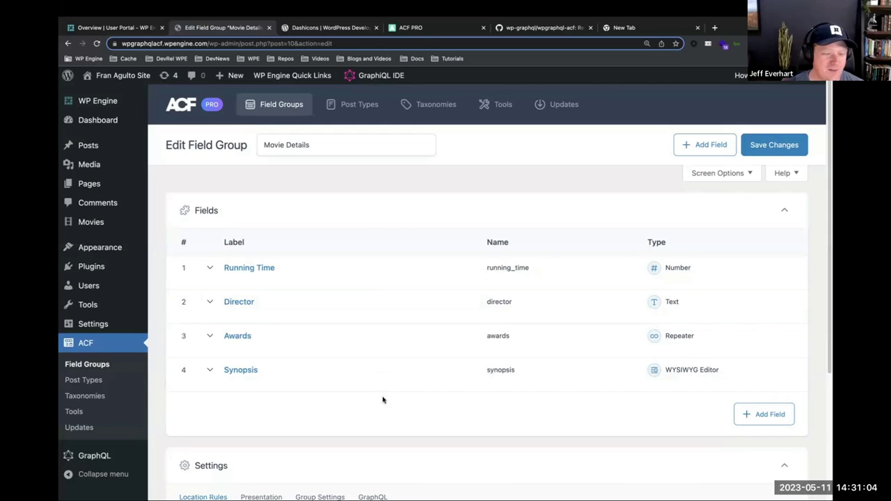
- Set the location rule to show the field group when Post Type is equal to Movie, and save the changes
scroll(382, 400, down, 5)
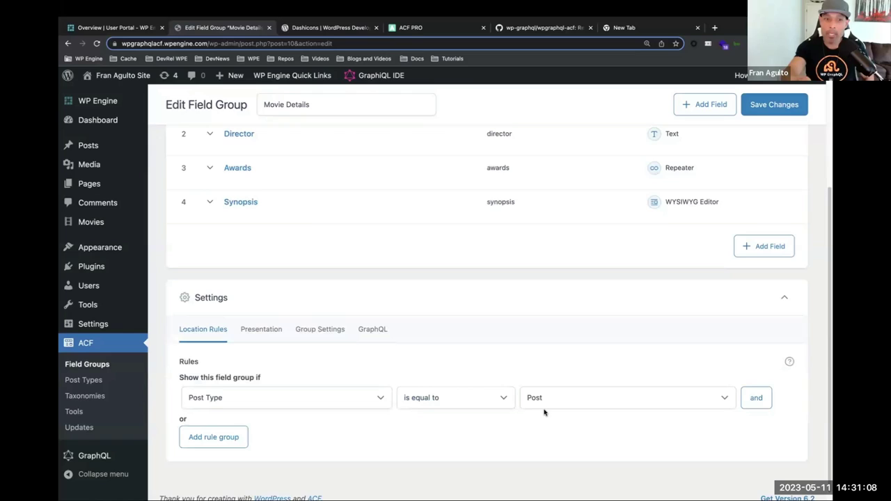
click(550, 400)
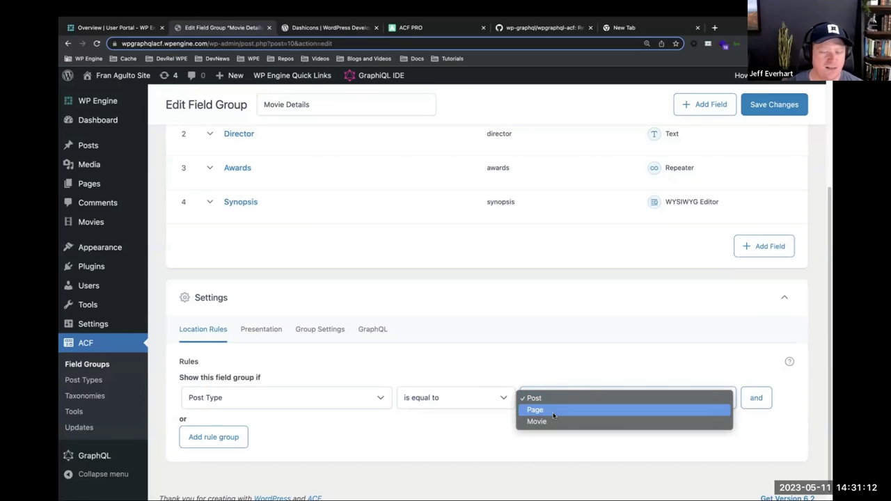
click(551, 419)
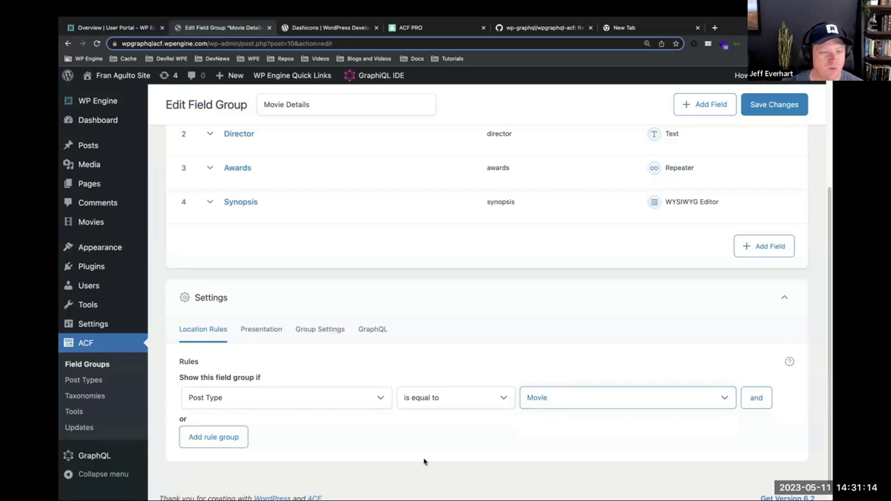
click(756, 104)
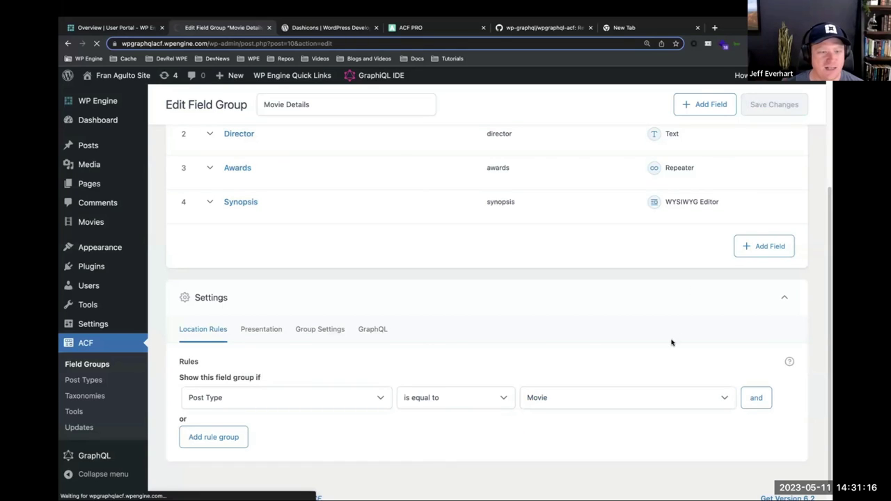
- Enable Show in GraphQL in the Movie Details field group's settings and save the changes
scroll(642, 396, down, 5)
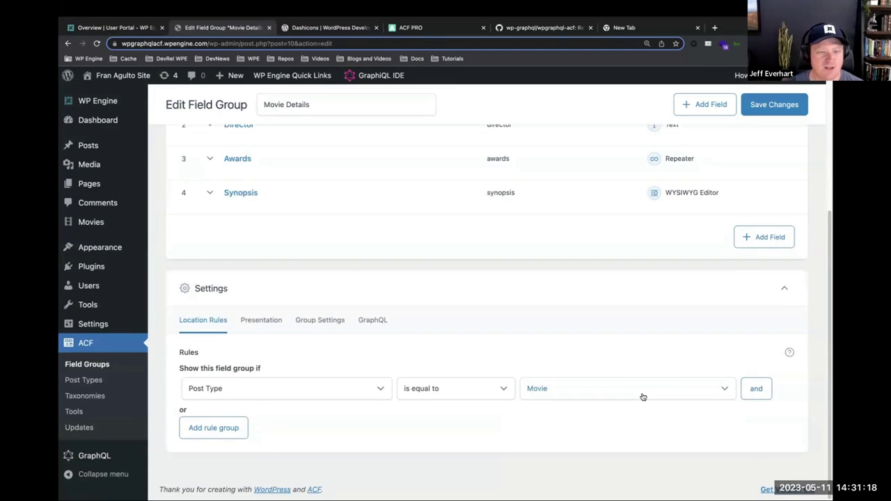
click(368, 327)
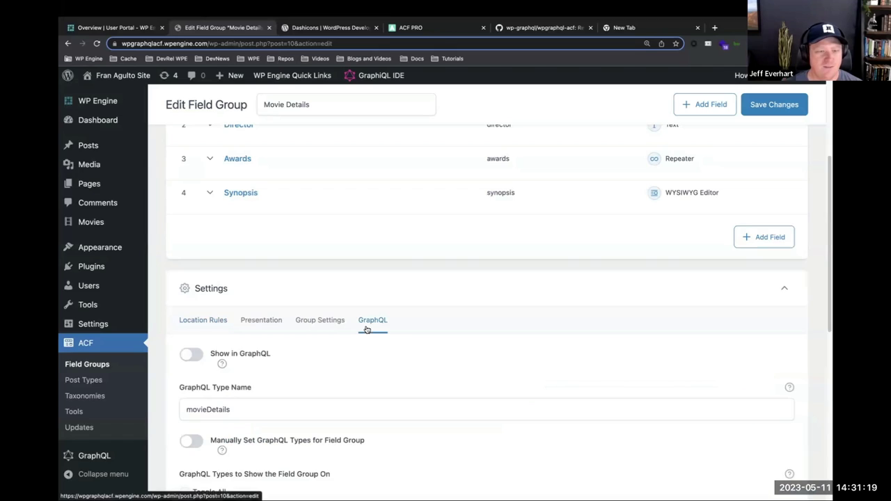
click(258, 353)
scroll(380, 358, down, 2)
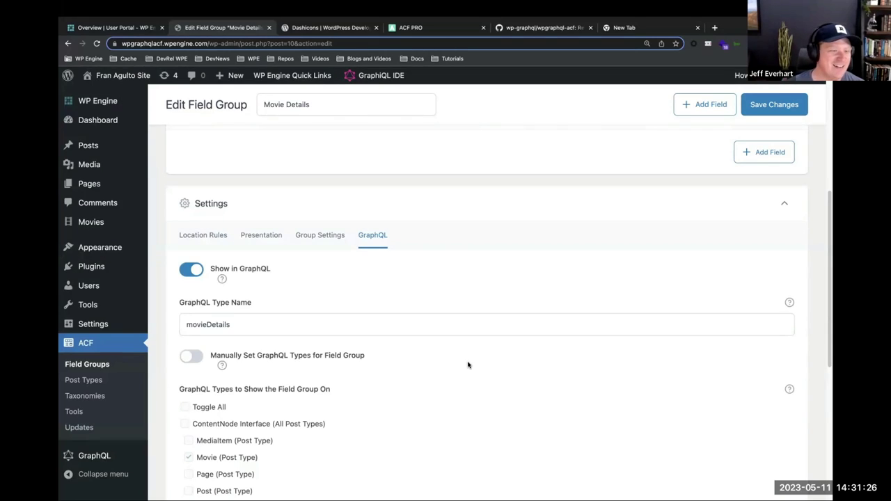
scroll(468, 365, down, 5)
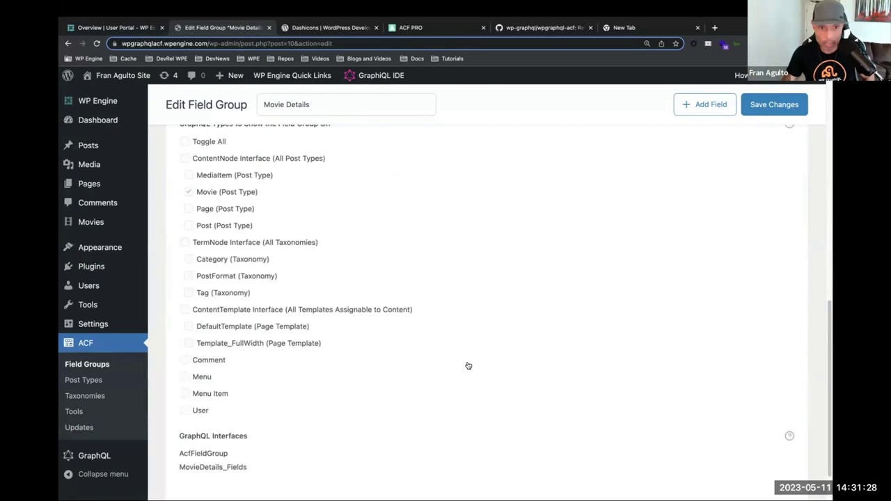
scroll(467, 365, down, 1)
click(763, 105)
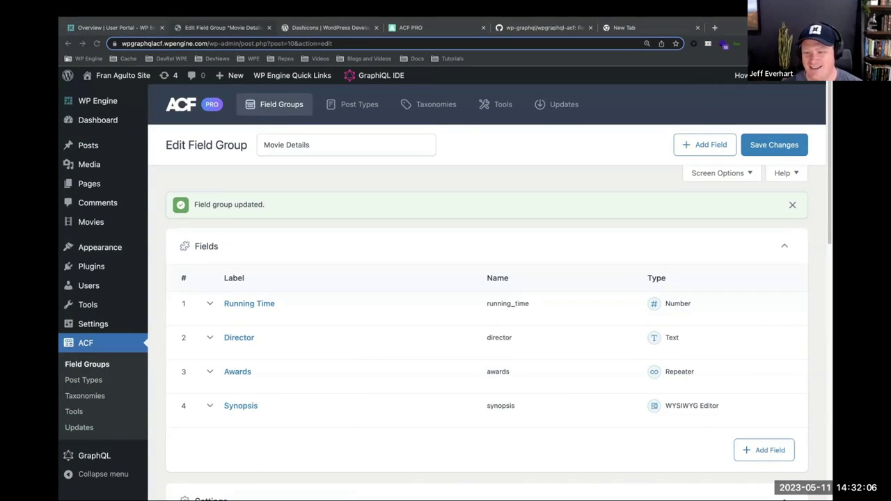
- In ChatGPT, ask "Give me a list of 5 award winning movies that includes running time, synopsis, director, and the date the award was given"
mouse_move(672, 4)
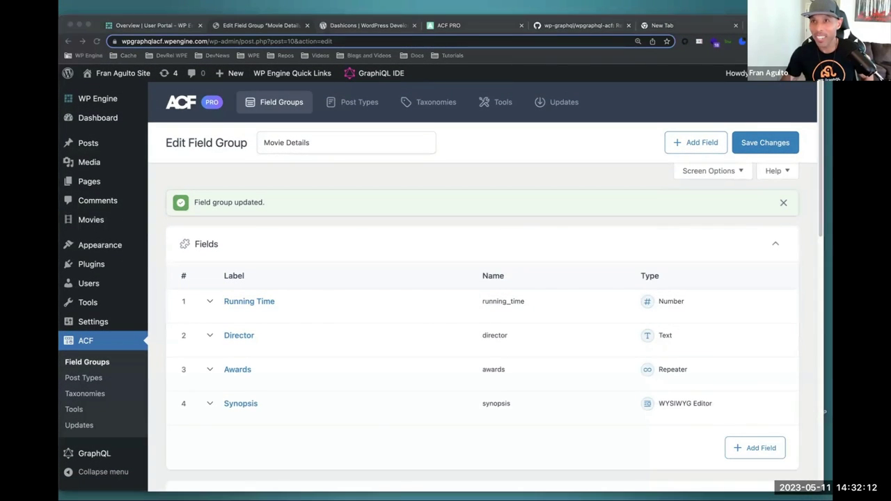
key(super+Tab)
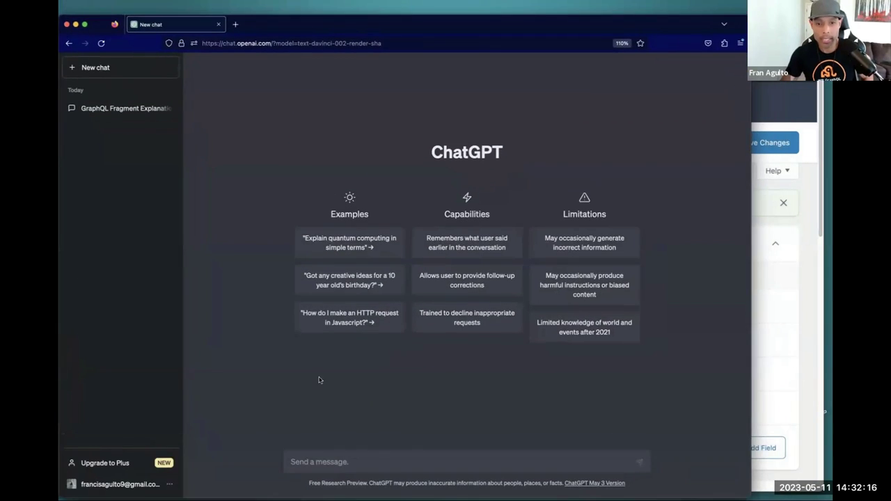
click(358, 458)
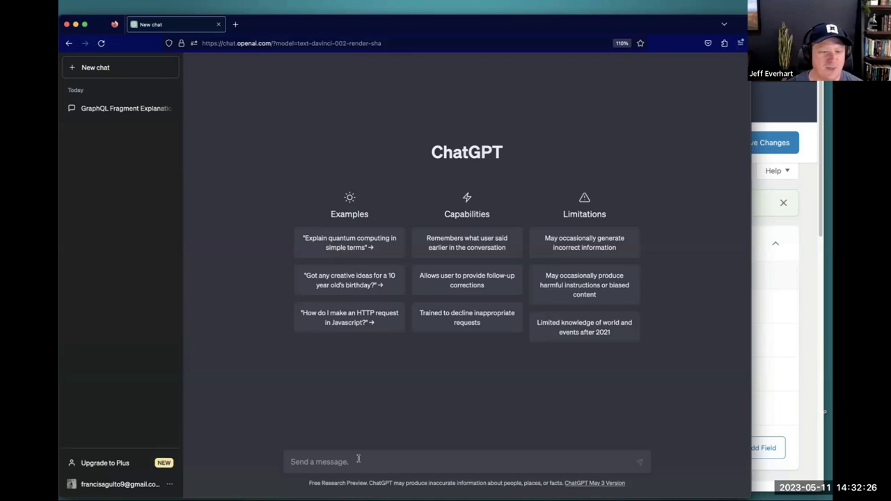
text(Giv)
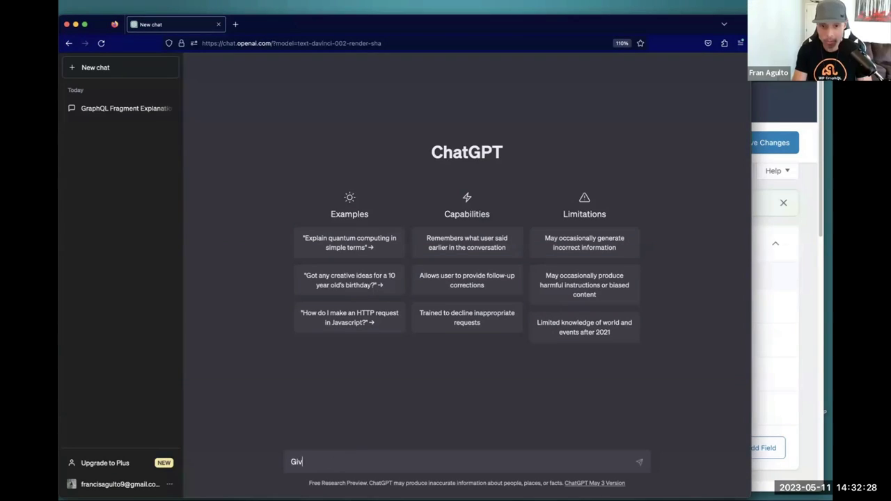
text(e m)
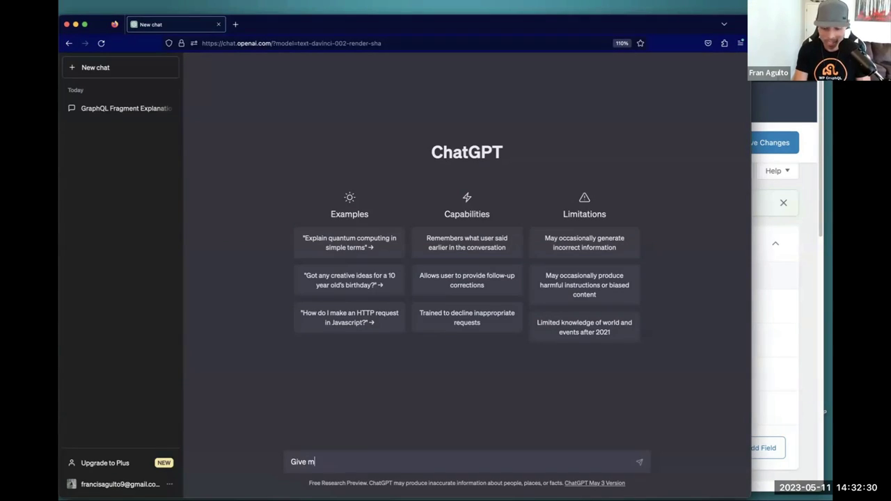
text(e a list of)
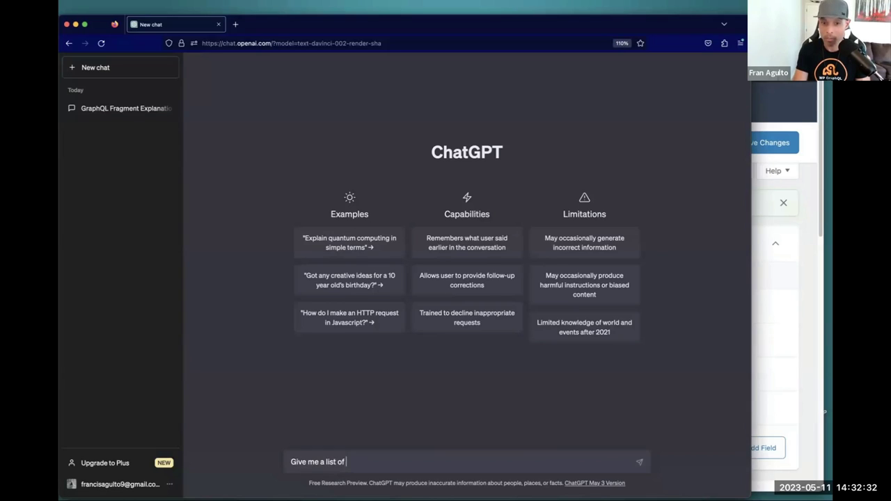
text( 5)
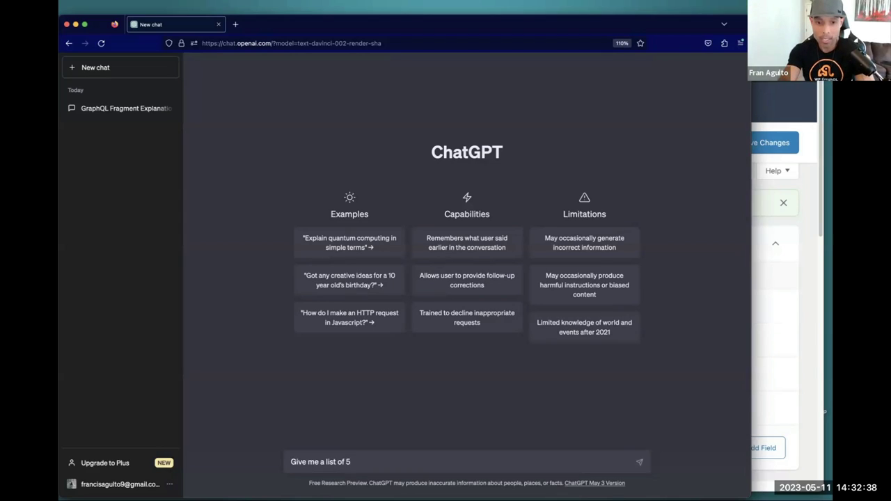
text( d)
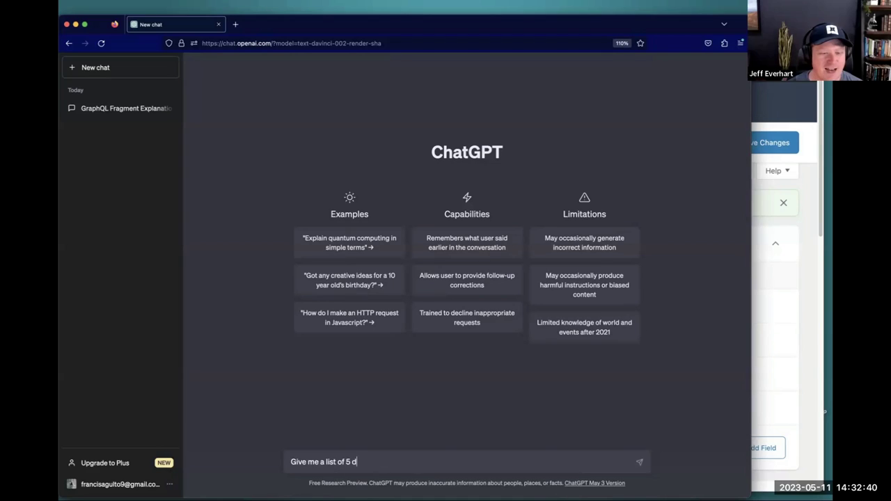
key(BackSpace)
text(award w)
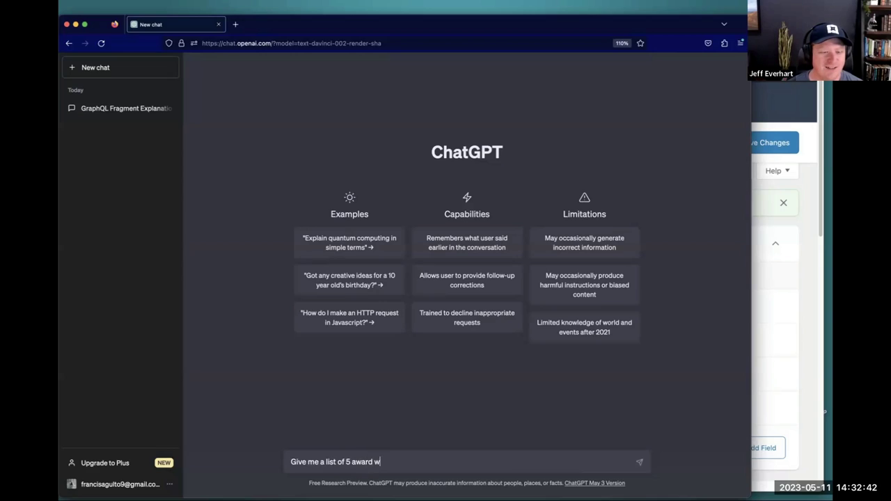
text(inning movies th)
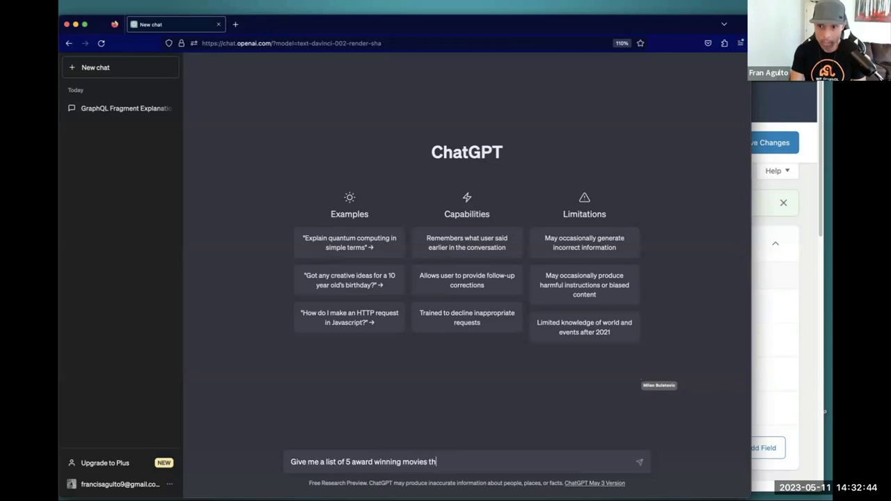
text(at includes r)
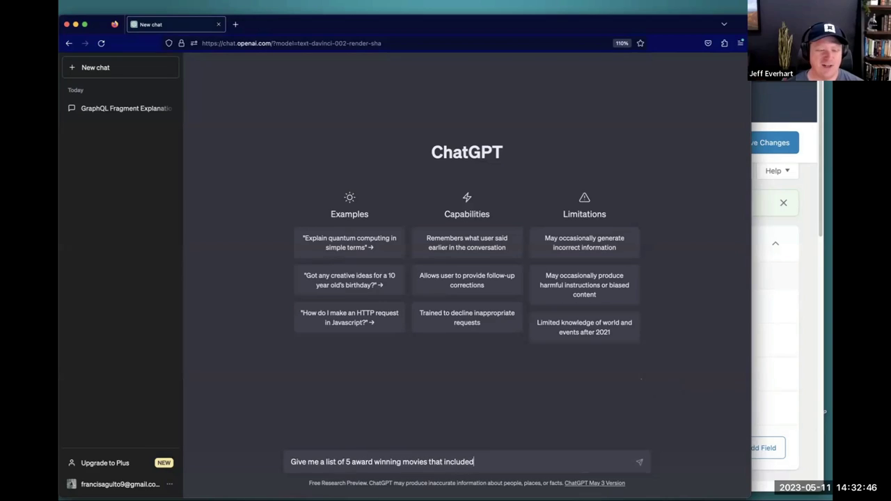
text(unning time, )
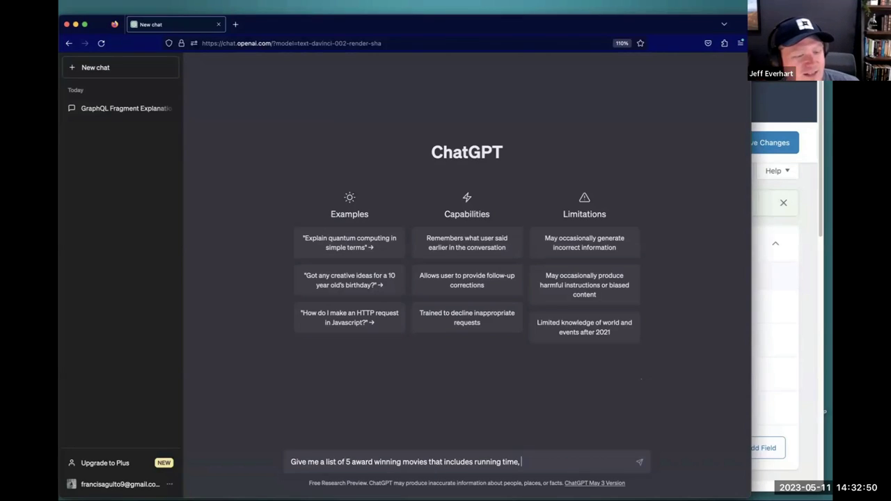
text(synopsis,)
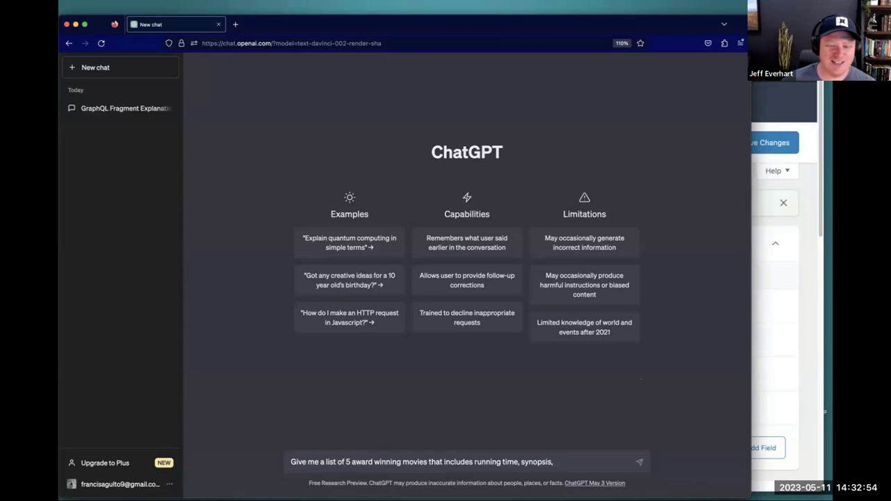
text( director)
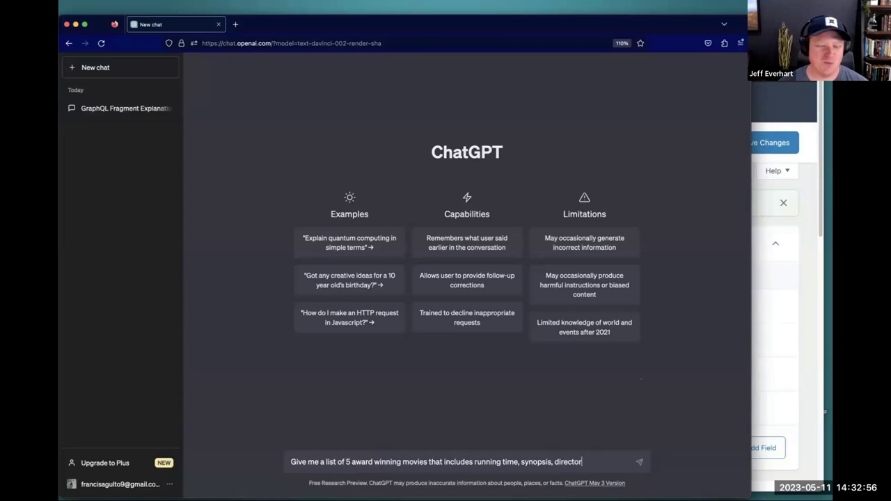
text(, and the award)
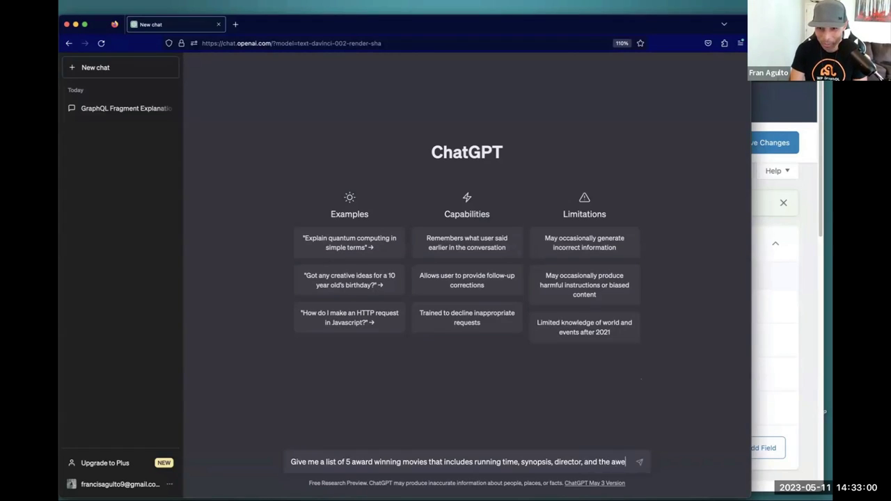
key(BackSpace)
key(BackSpace)
key(BackSpace)
key(BackSpace)
key(BackSpace)
text(date)
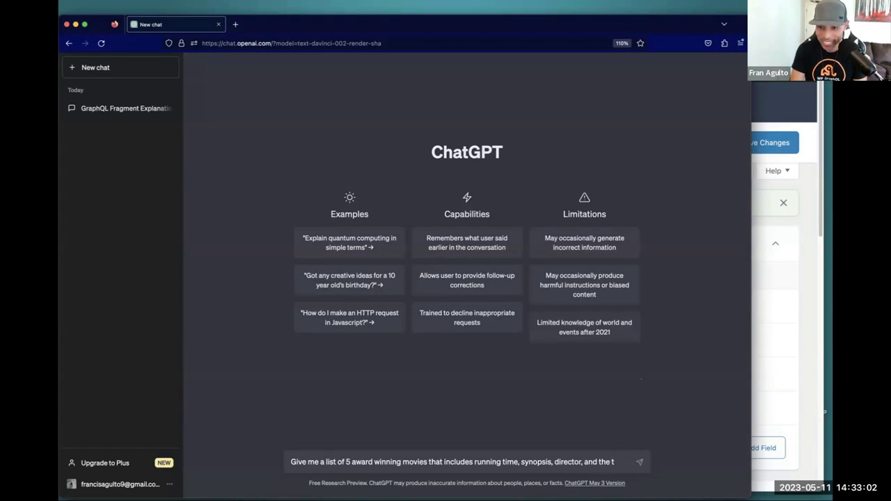
text( the aw)
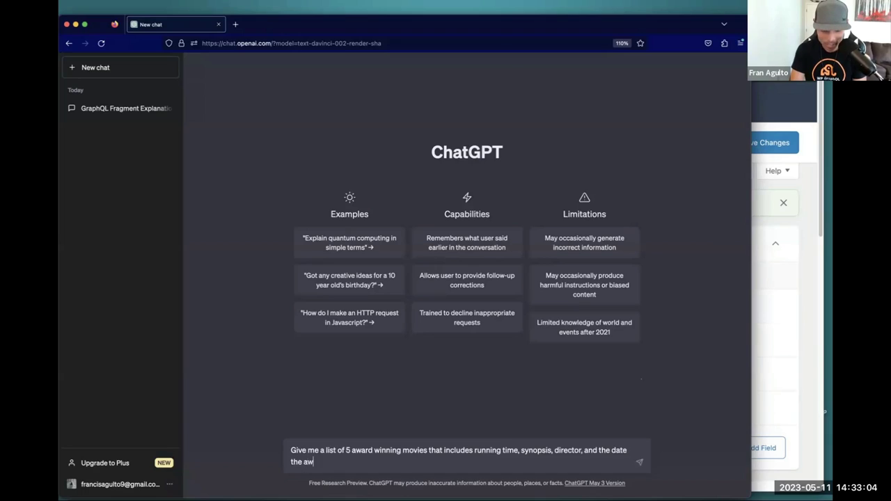
text(ard was given)
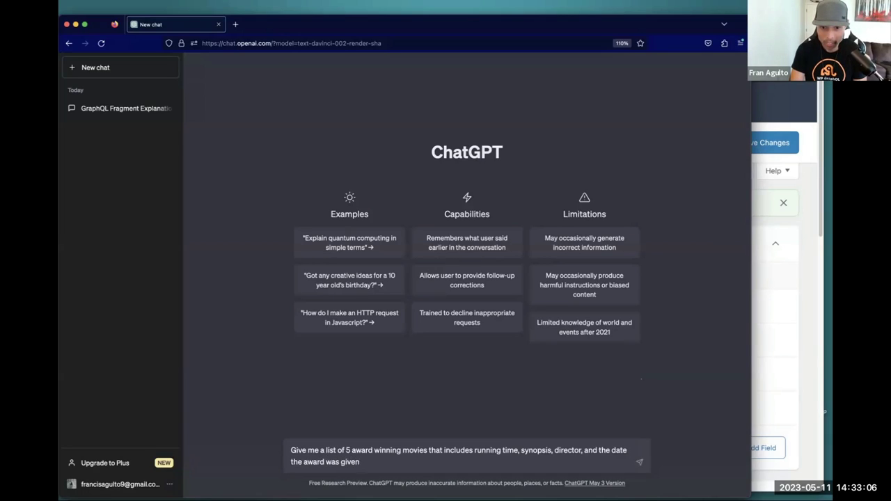
key(Return)
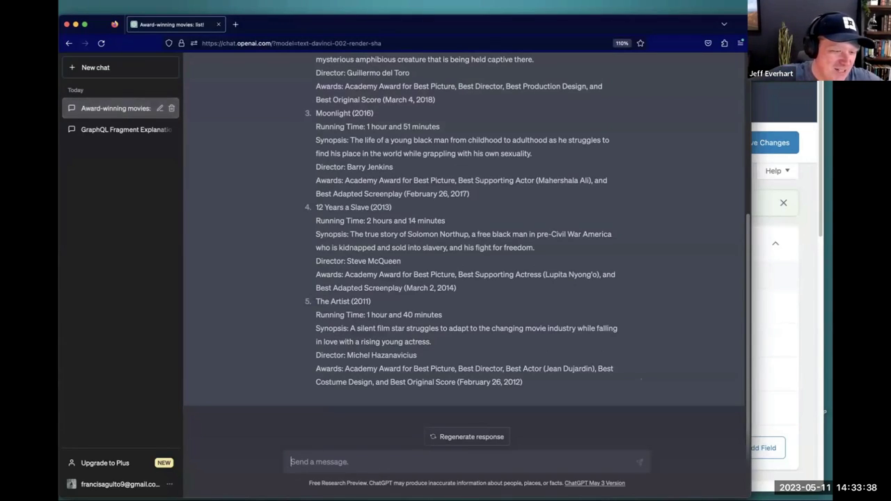
- Review the generated movie list from its first entry and switch back to the WordPress browser window in full screen
scroll(500, 304, up, 2)
scroll(500, 304, up, 5)
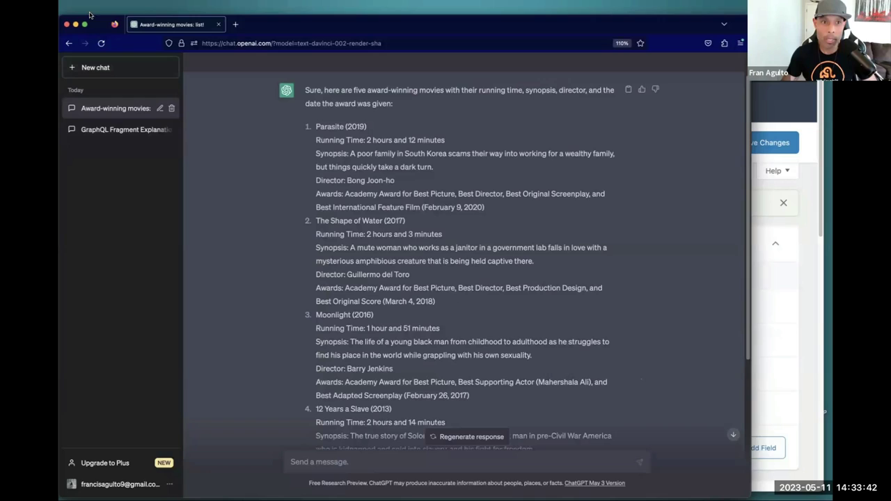
drag(93, 21, 405, 126)
key(super+Tab)
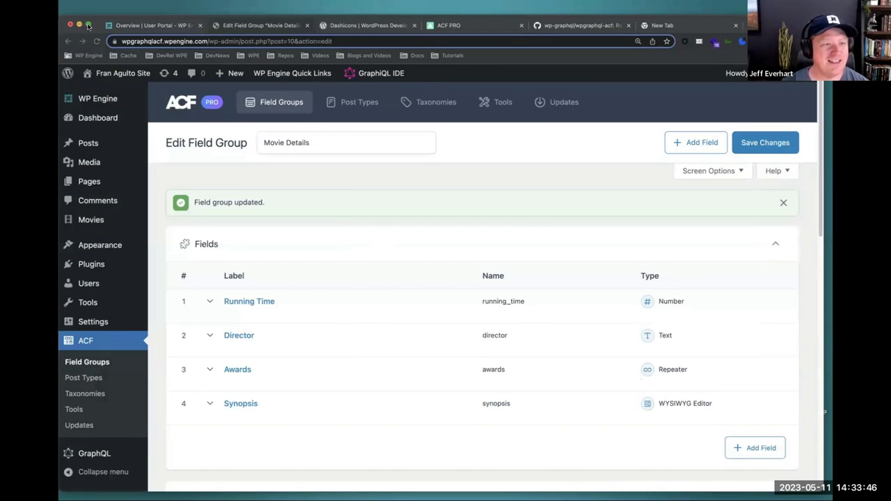
drag(89, 28, 89, 30)
- Stay on the Movie Details field group instead of leaving for Movies, and save its changes again
mouse_move(94, 222)
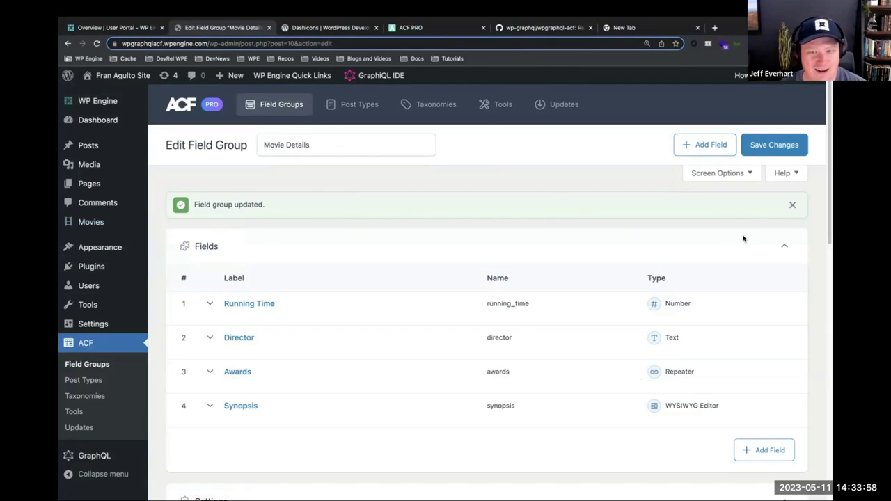
click(91, 221)
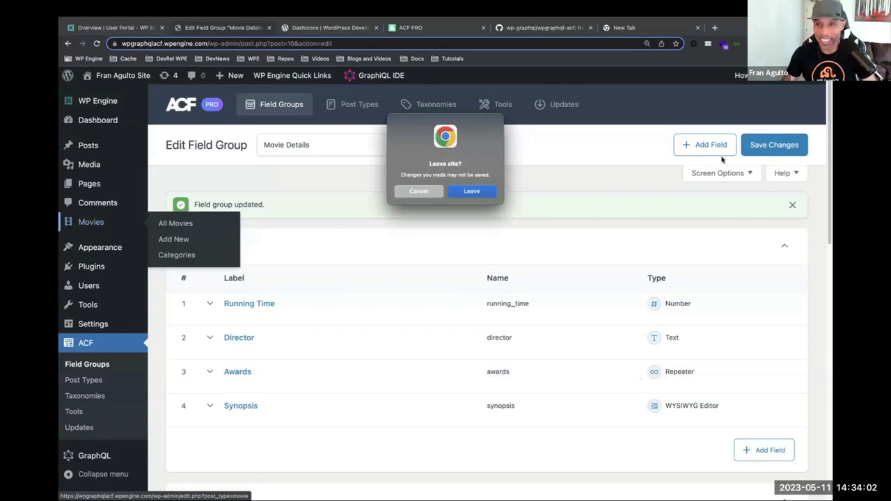
click(418, 191)
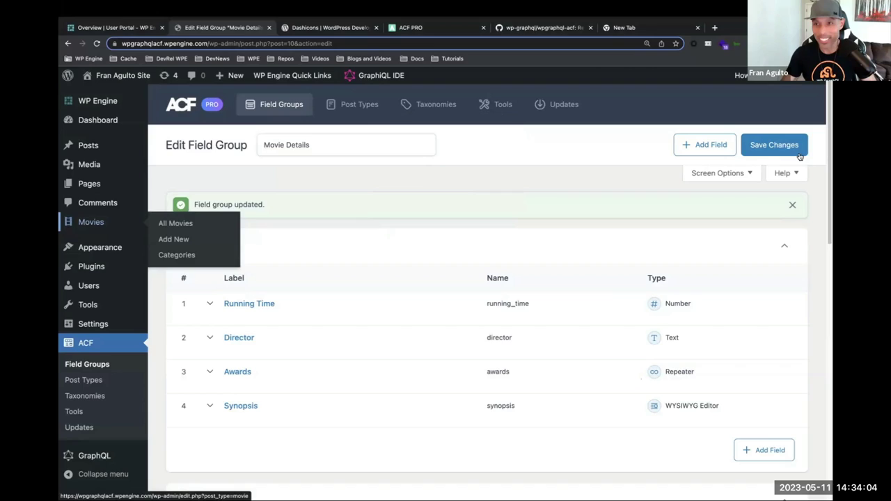
click(774, 145)
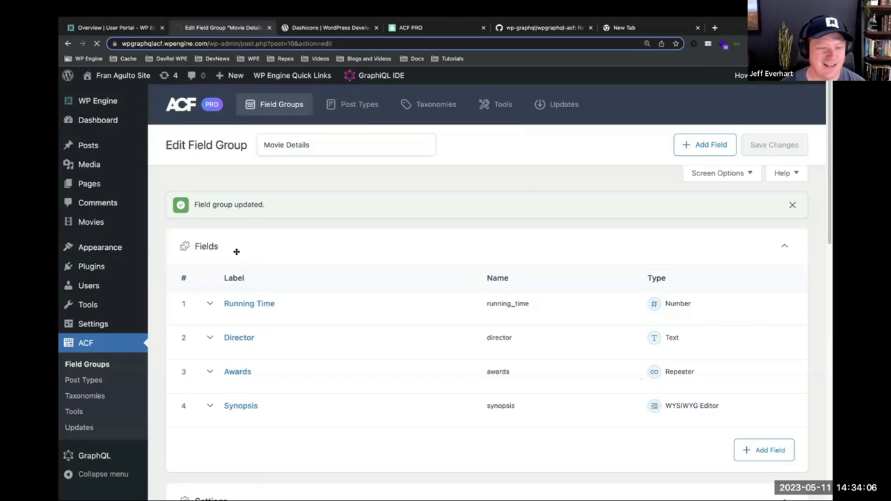
- Go to the Movies list, agreeing to leave the field group page, and start a new movie
click(99, 228)
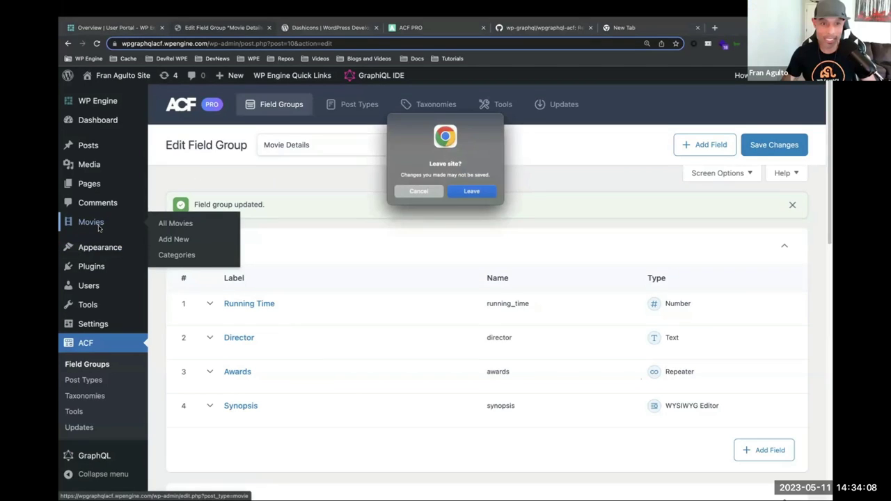
click(460, 196)
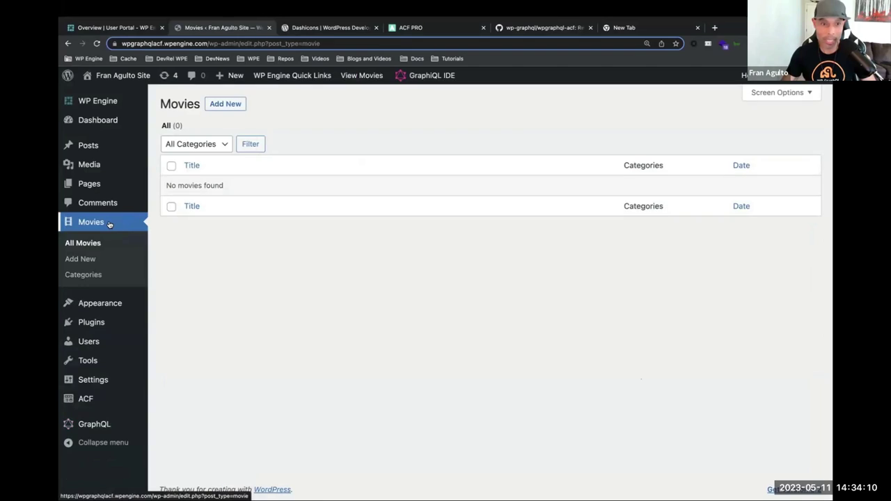
click(225, 104)
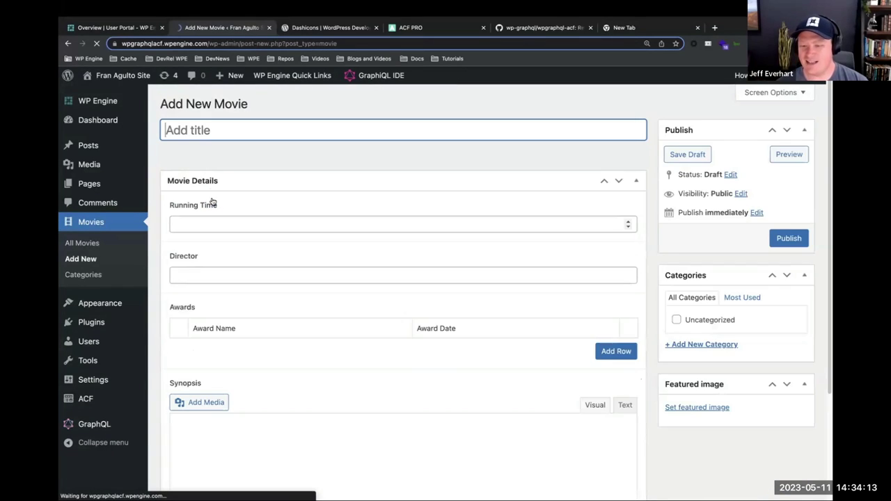
- Set the new movie's Running Time to 132, consulting the ChatGPT list for the movie's length
click(214, 222)
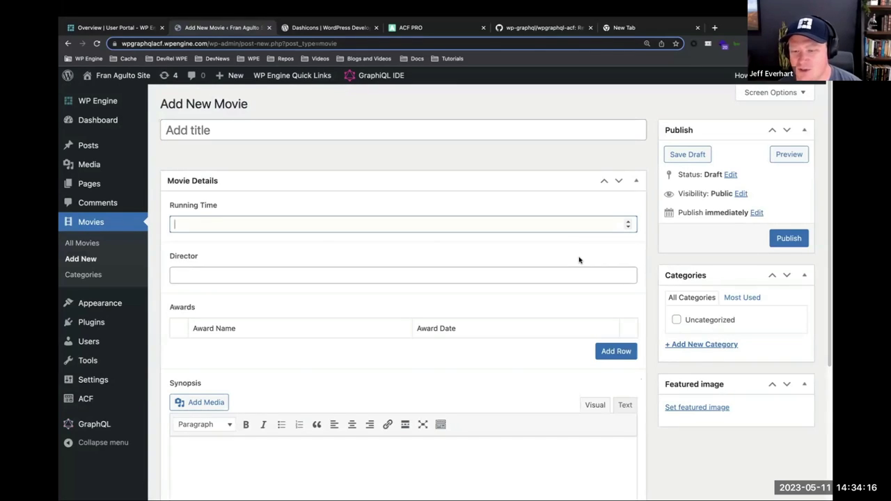
key(super+Tab)
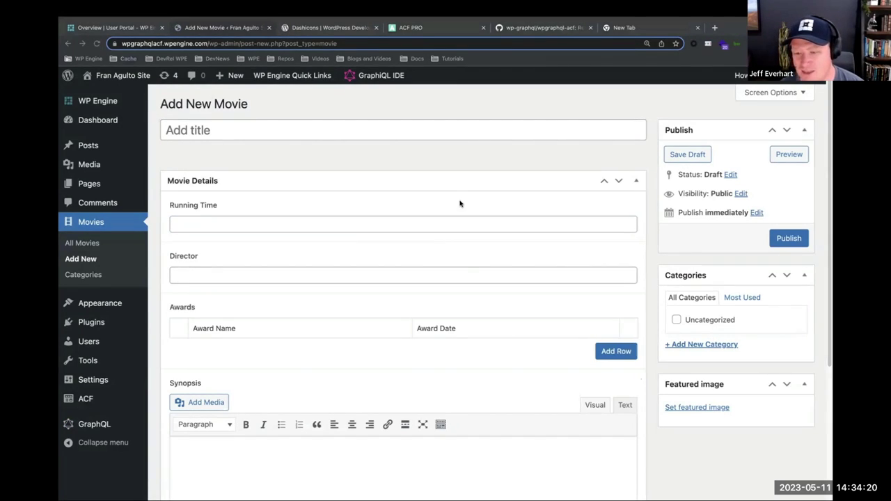
click(461, 223)
text(22)
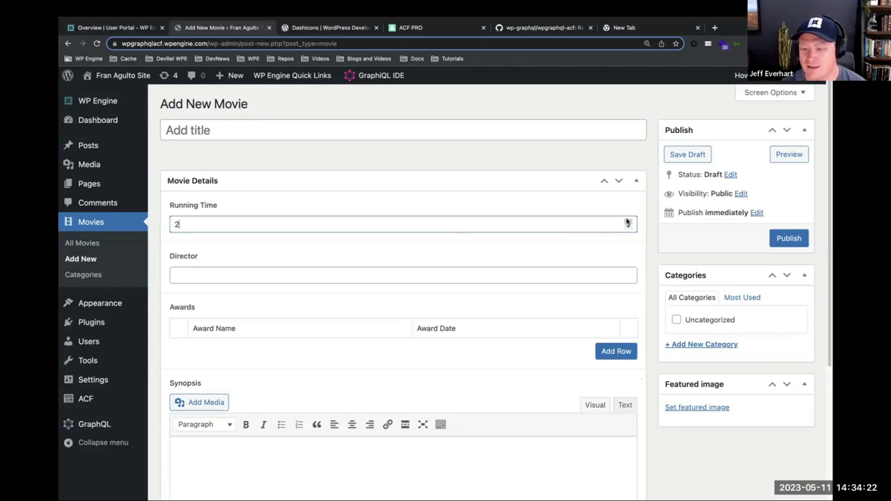
drag(628, 220, 628, 223)
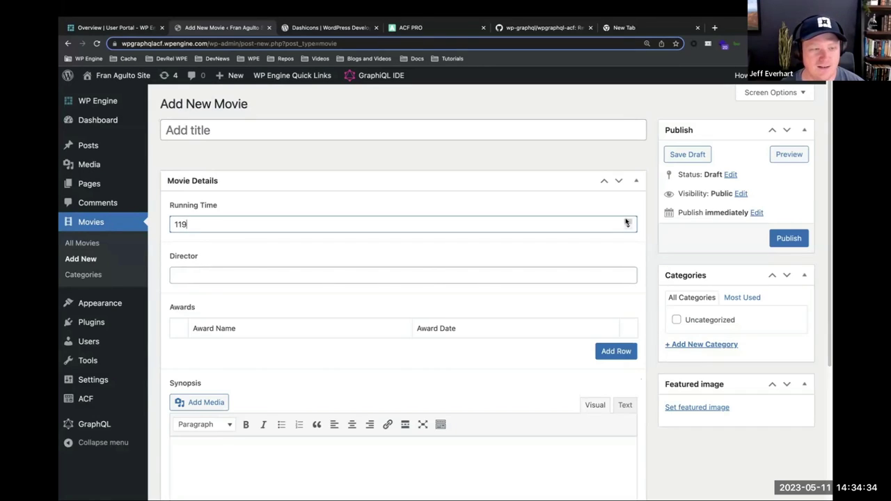
key(BackSpace)
text(32)
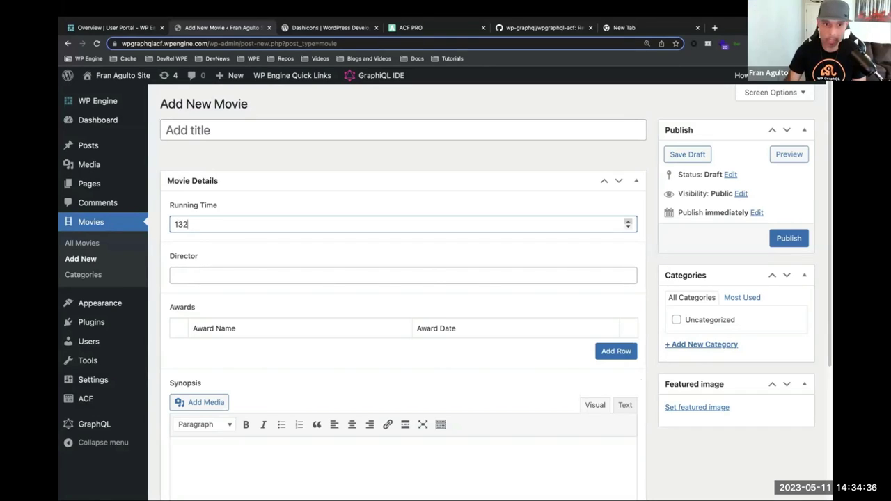
- Enter Bong Joon-ho as the director in the new movie's details
click(431, 270)
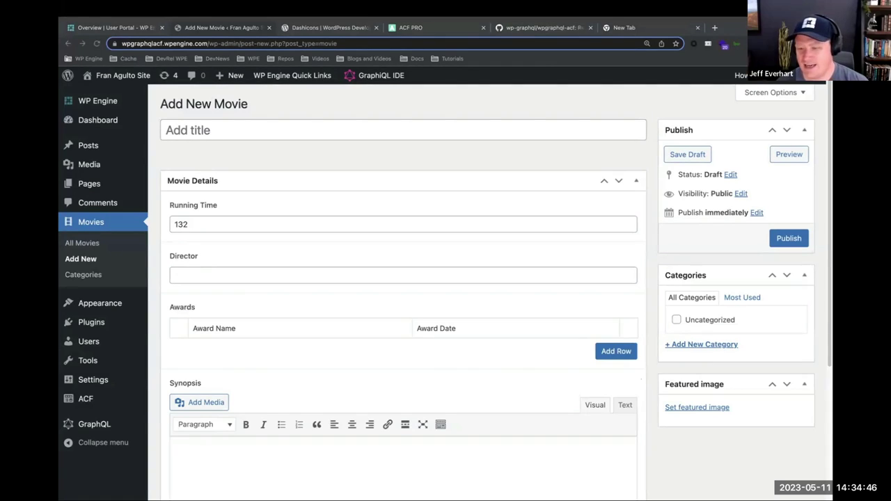
click(344, 278)
text(Bong Joon-ho)
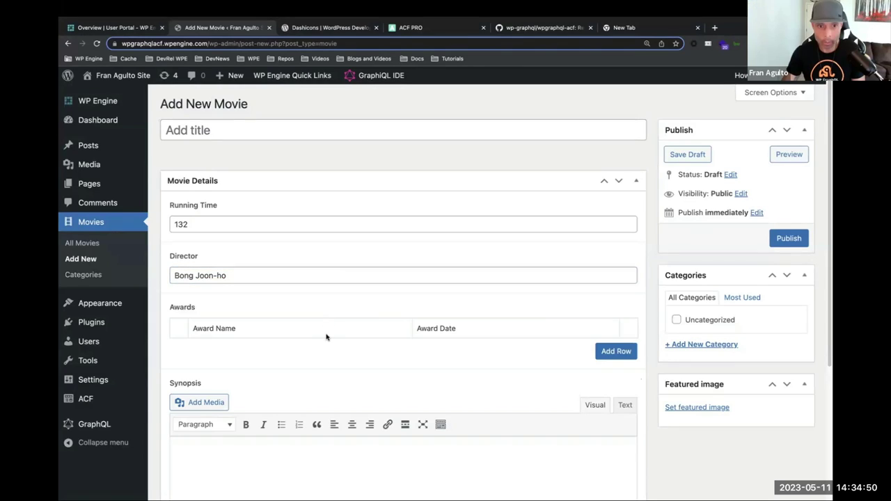
- Add a first row to the movie's awards and name the award Best Picture
click(607, 351)
click(250, 354)
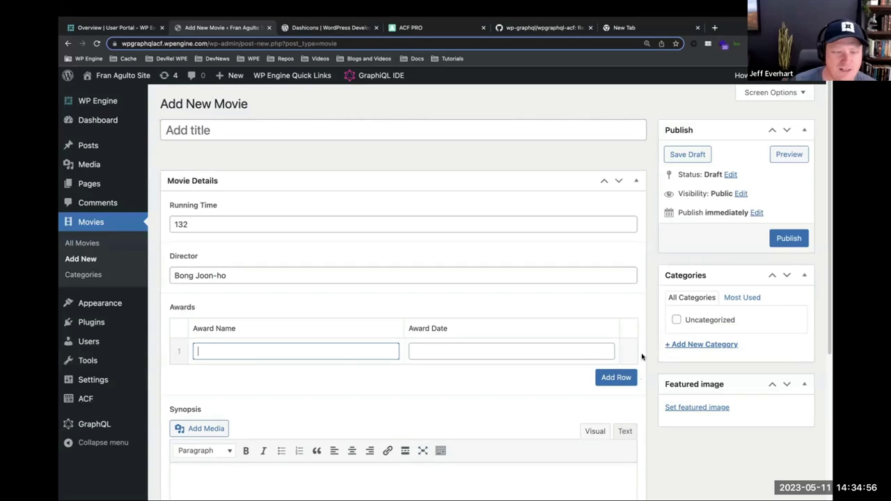
text(Best P)
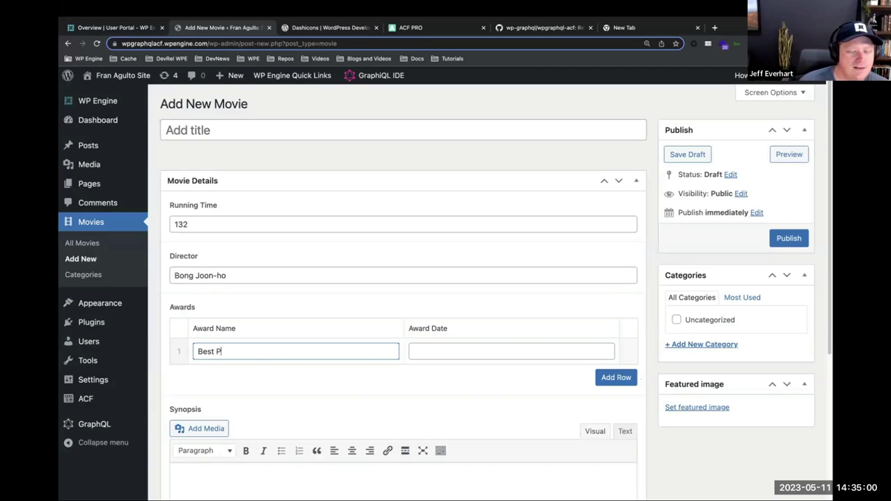
text(ictere)
key(Tab)
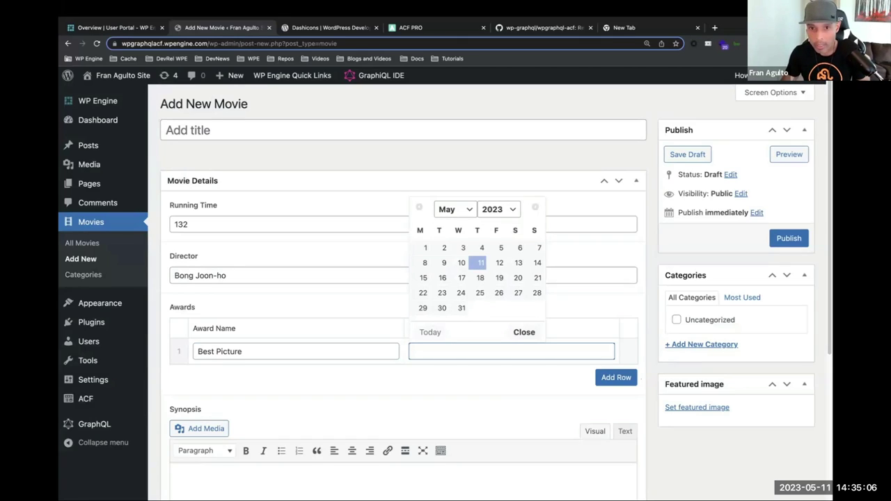
- Set the Best Picture award date to 1 February 2020 using the calendar
click(446, 211)
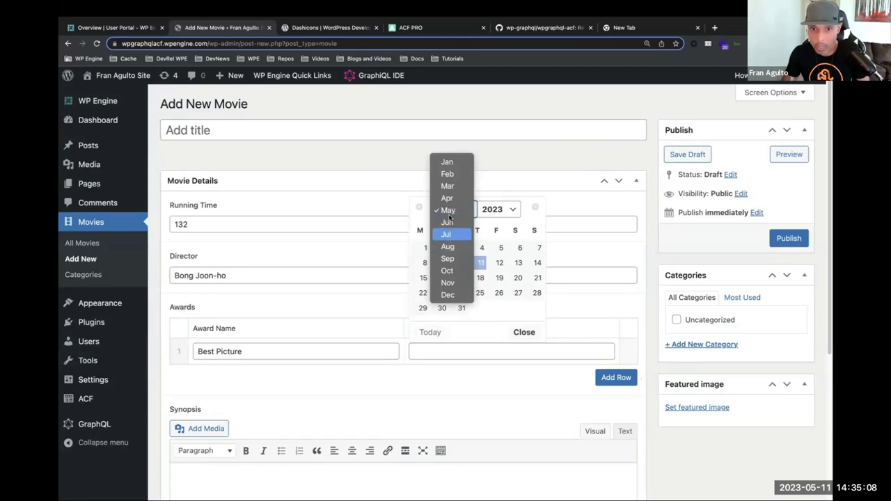
click(447, 174)
click(485, 208)
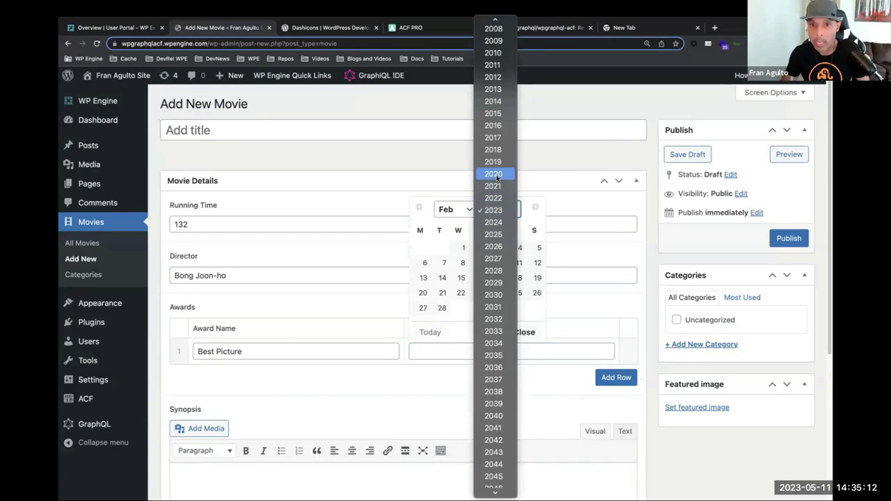
click(494, 174)
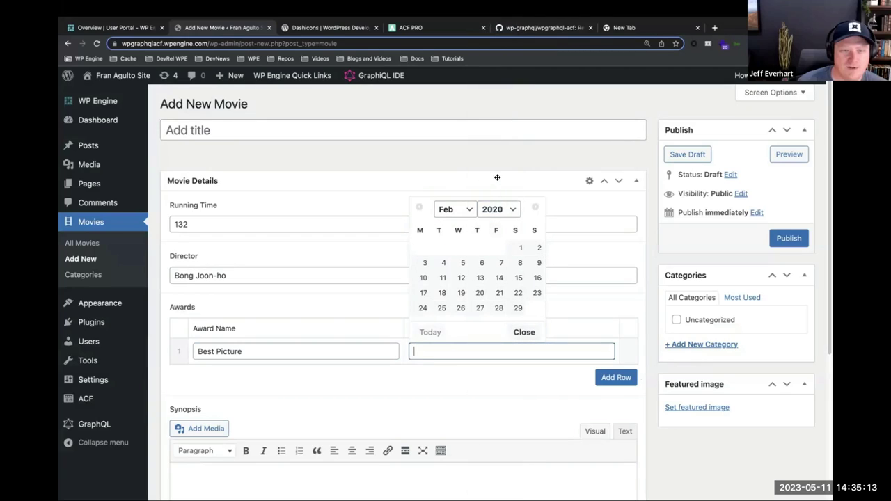
click(510, 250)
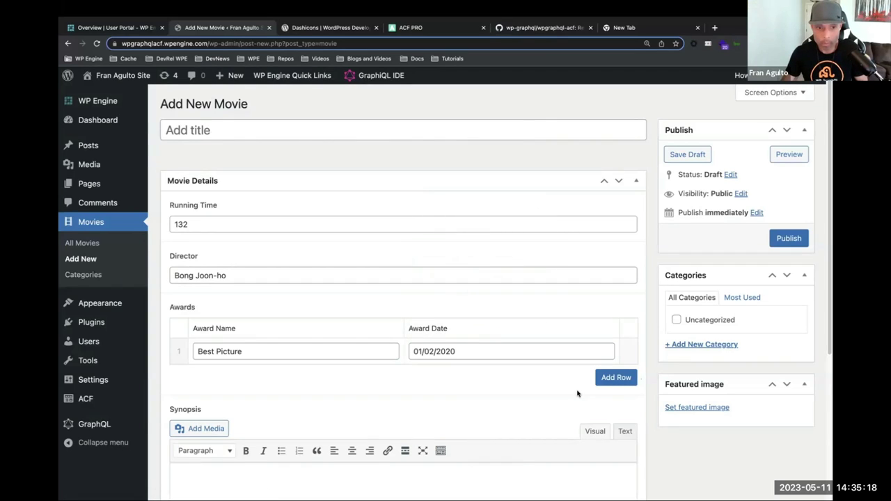
- Fill in the synopsis with "A poor family in South Korea scams their way into working for a wealthy family, but things quickly take a dark turn."
scroll(599, 384, down, 5)
click(427, 345)
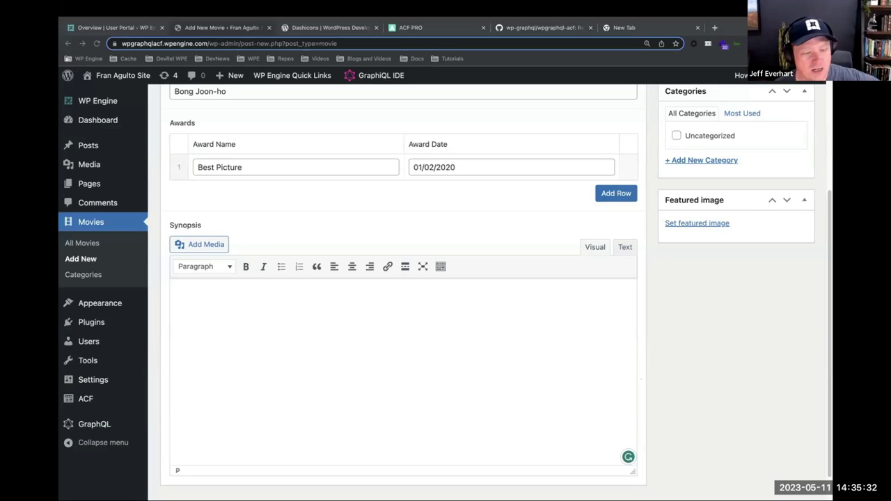
click(374, 355)
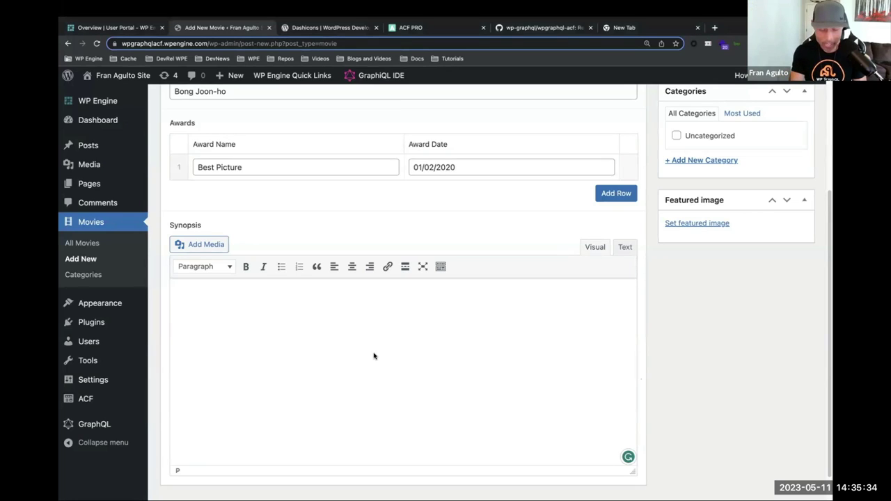
text(A poor family in South Korea scams their way into working for a wealthy family, but things quickly take a dark turn.)
- Add a second, empty row to the movie's awards
click(617, 193)
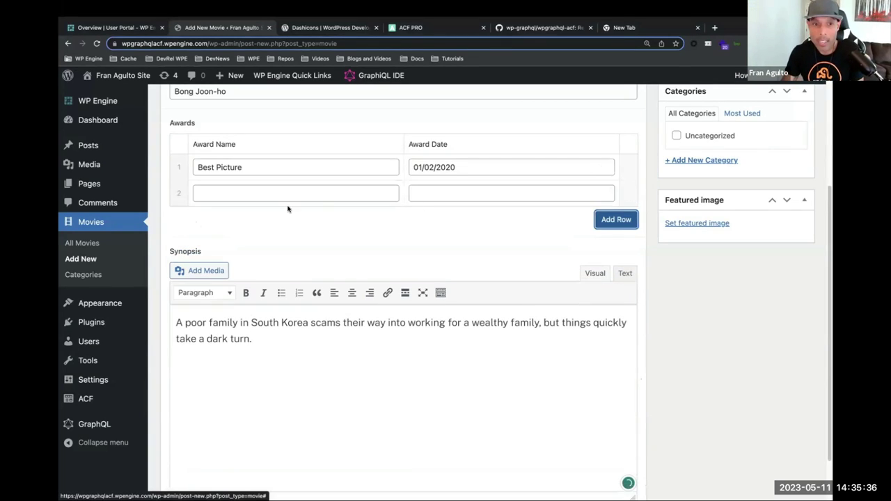
click(276, 192)
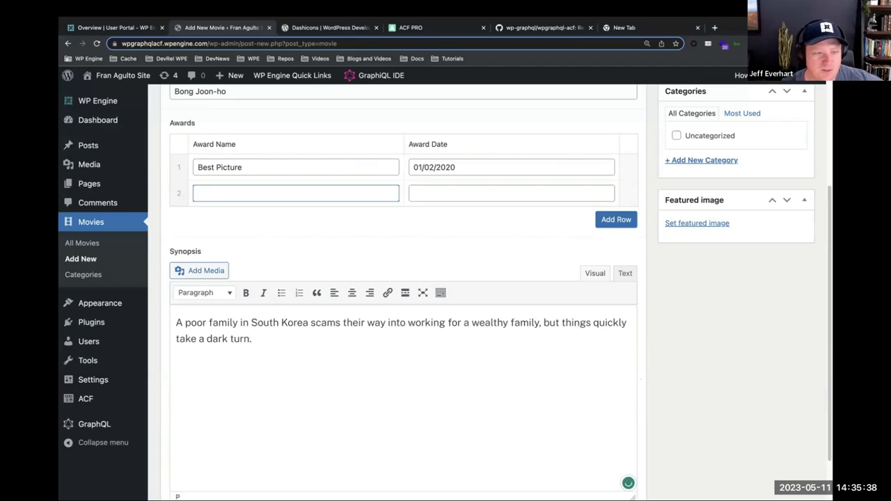
key(super+Tab)
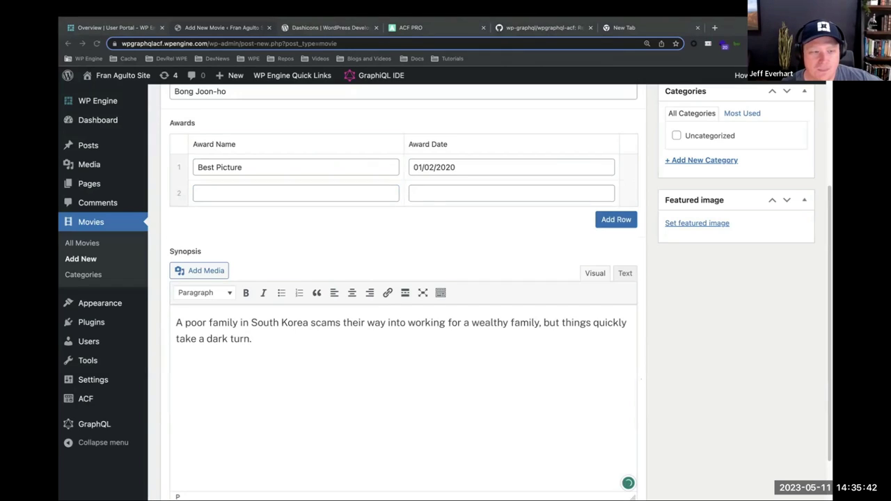
- Give the new movie entry the title Parasite
scroll(331, 379, up, 3)
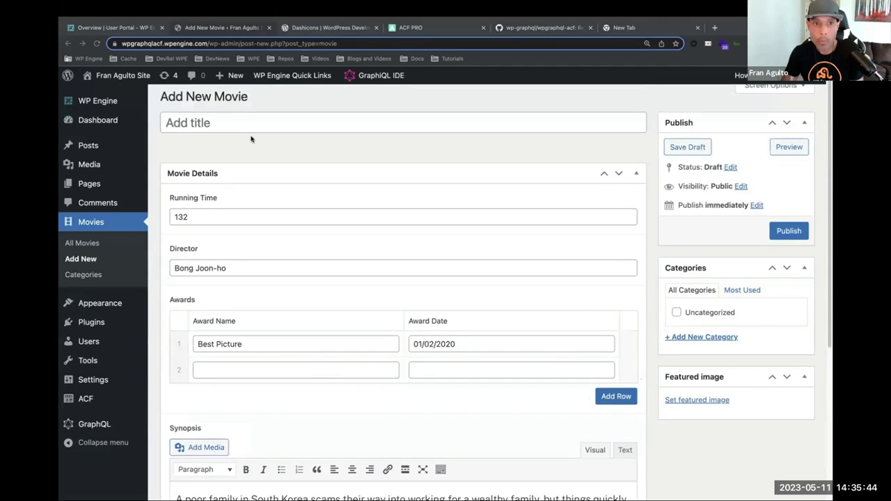
key(super+Tab)
click(245, 124)
text(Parasite)
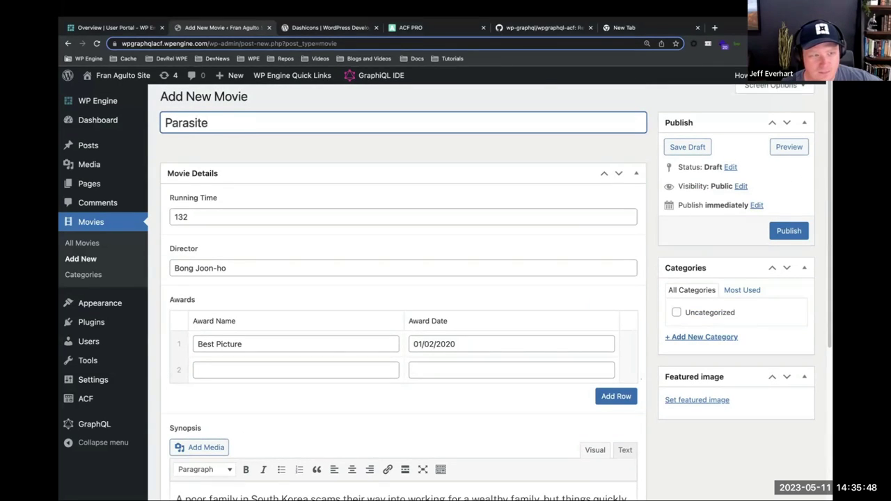
- Enter Best Director as the award name in the second awards row
scroll(378, 390, down, 2)
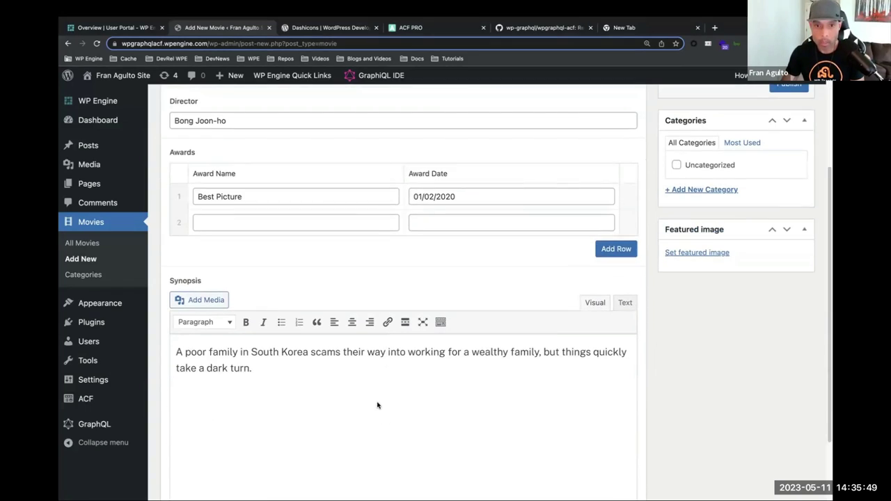
click(357, 222)
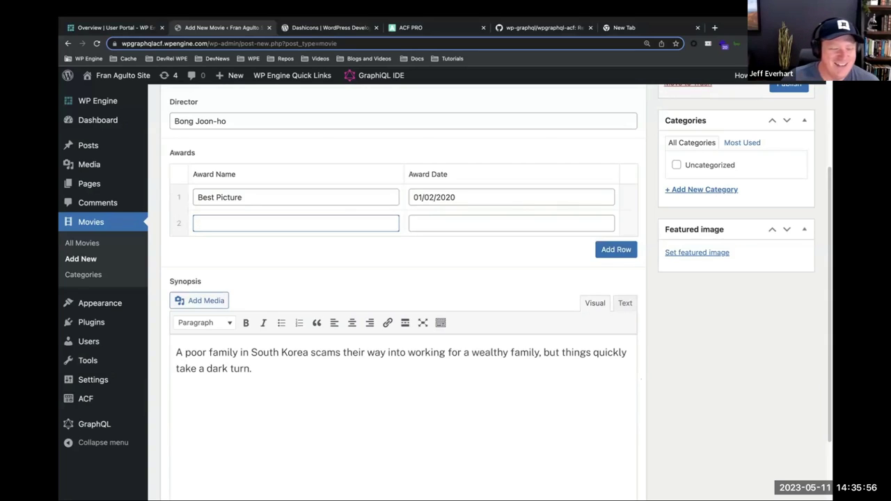
key(super+Tab)
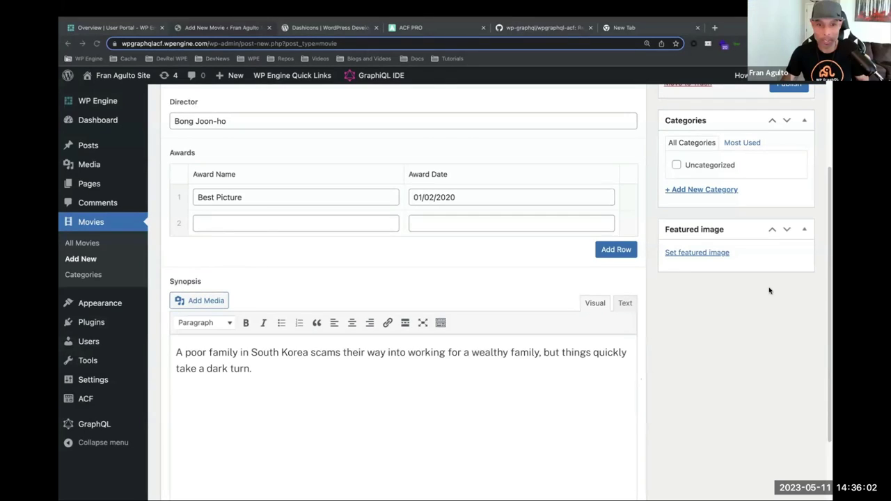
click(335, 229)
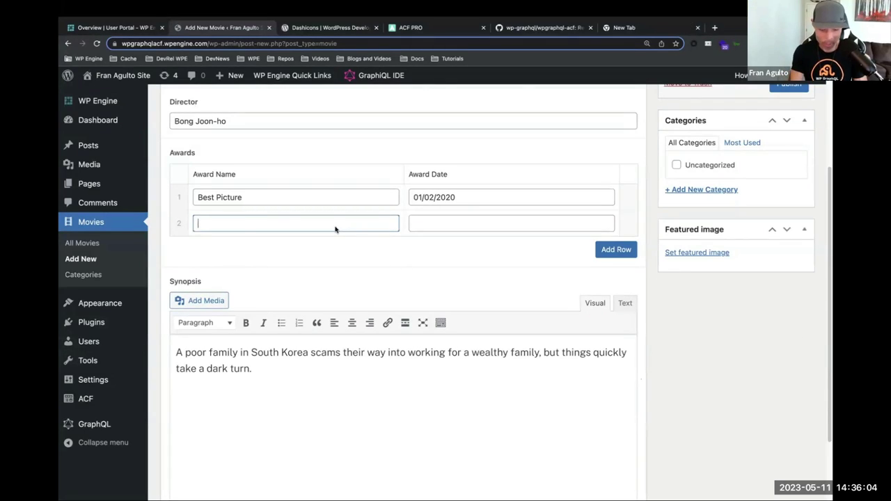
text(Best Director)
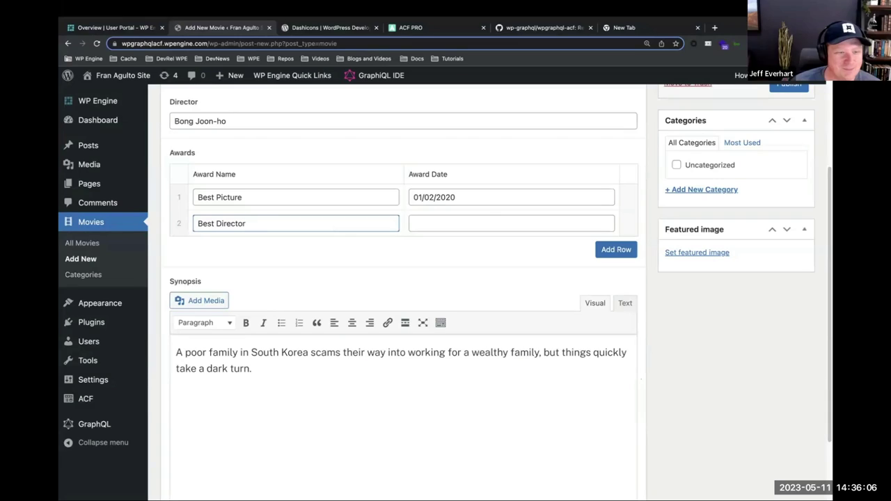
- Set the Best Director award date to 1 February 2020 using the calendar
click(444, 229)
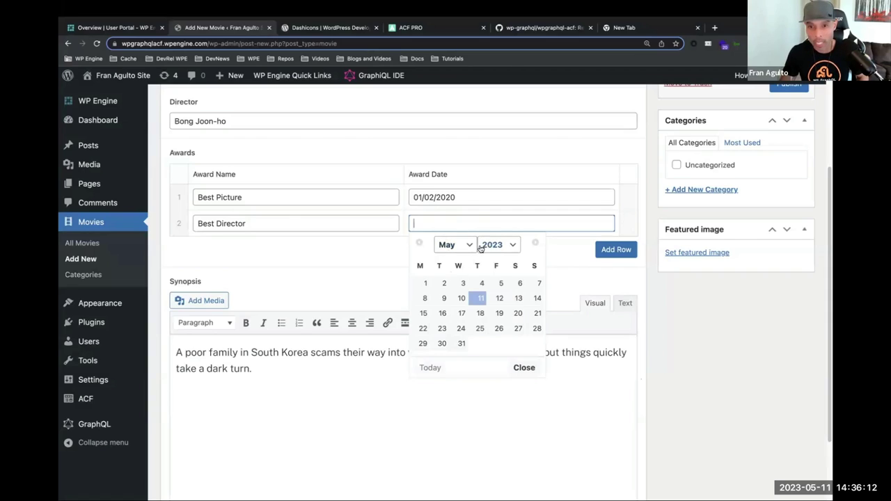
click(449, 245)
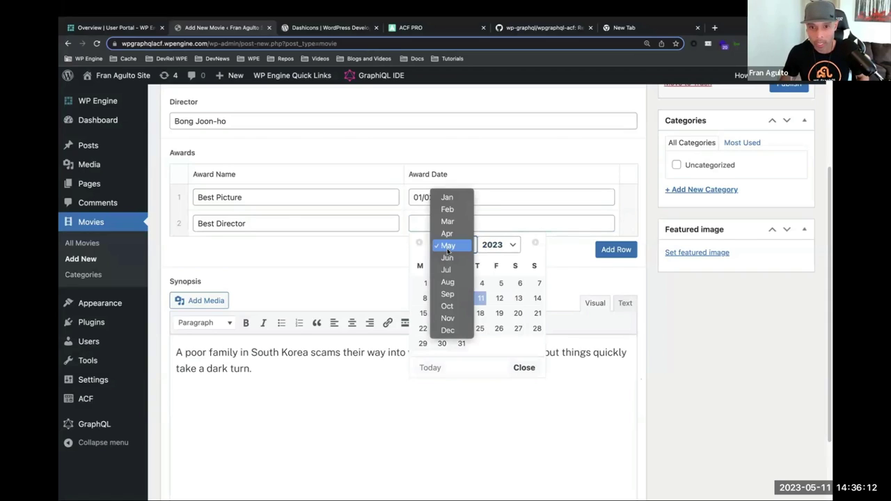
click(446, 211)
click(493, 246)
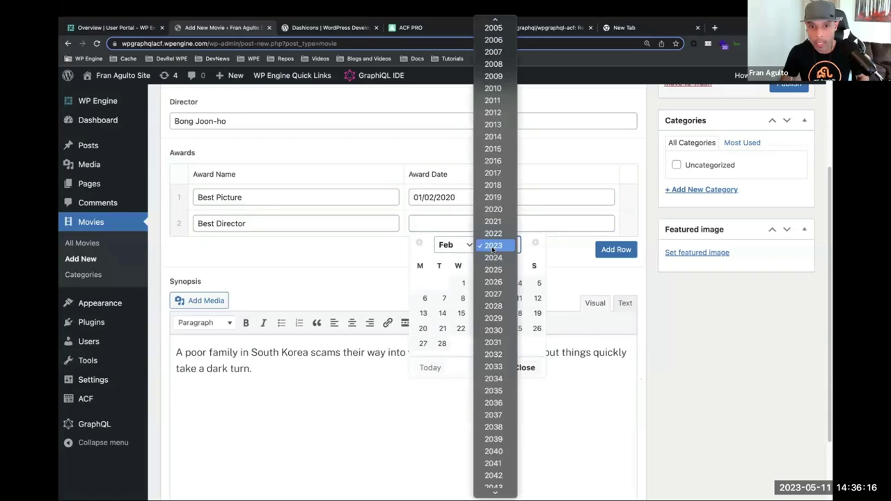
scroll(491, 209, up, 1)
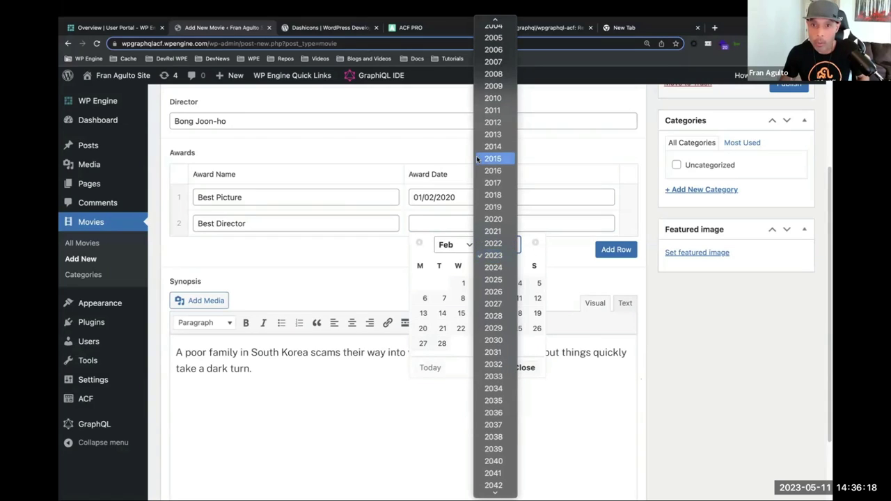
click(493, 219)
click(520, 283)
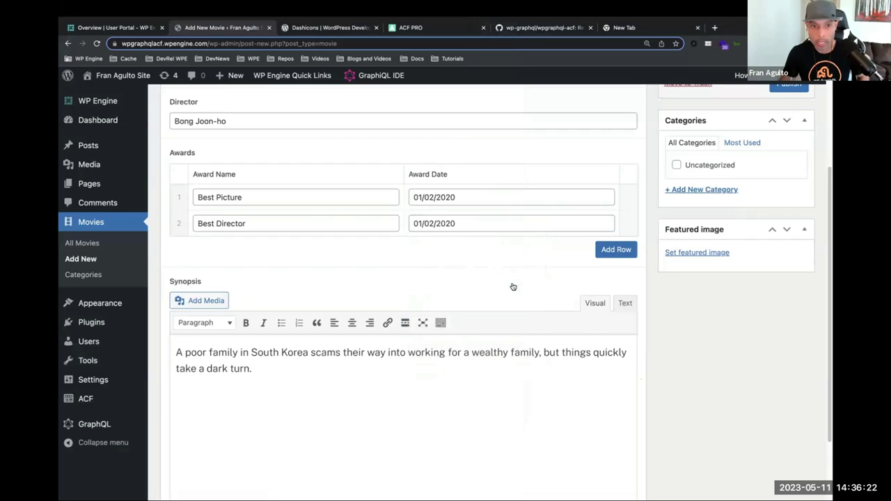
- Review the completed movie form and publish the Parasite entry
click(456, 455)
scroll(456, 450, down, 2)
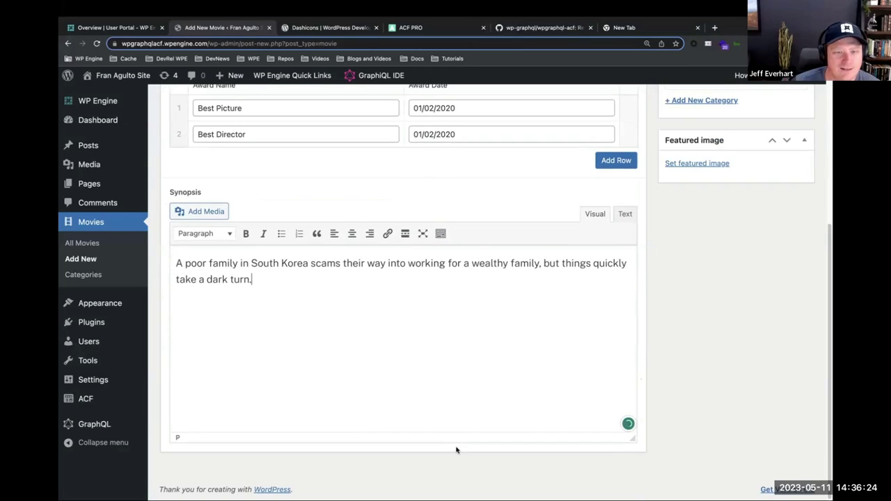
scroll(457, 450, up, 4)
scroll(456, 449, up, 2)
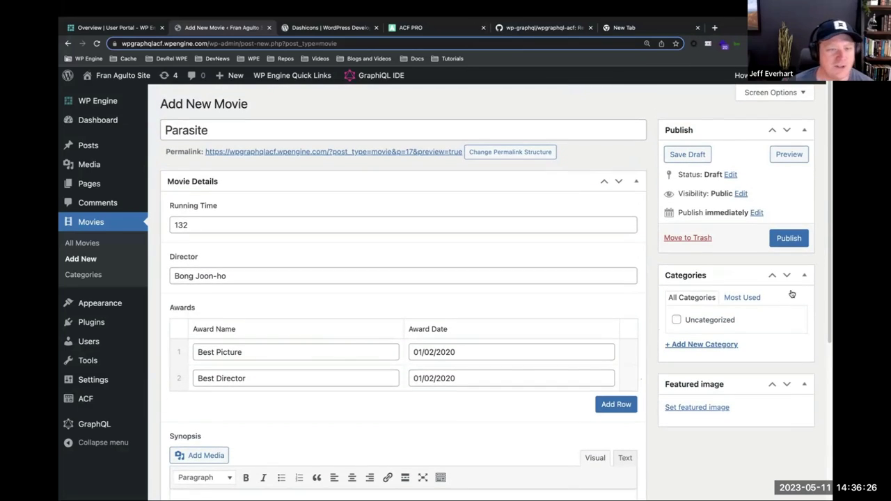
click(790, 239)
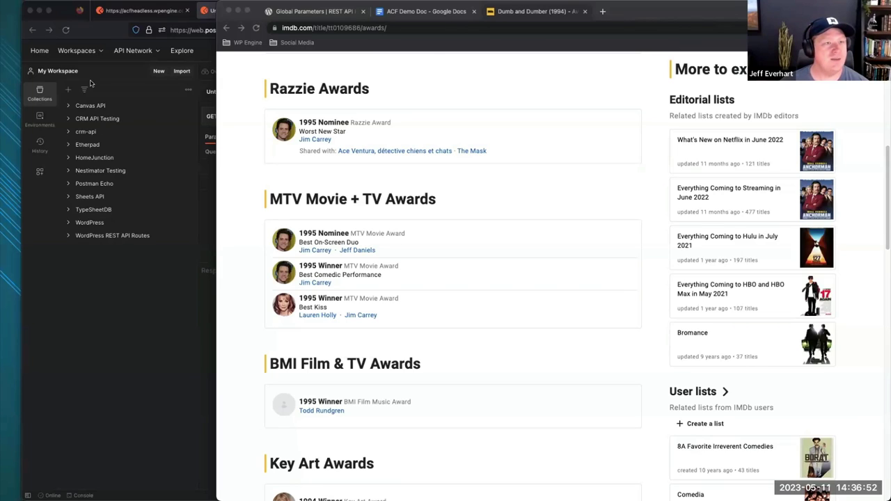
click(114, 29)
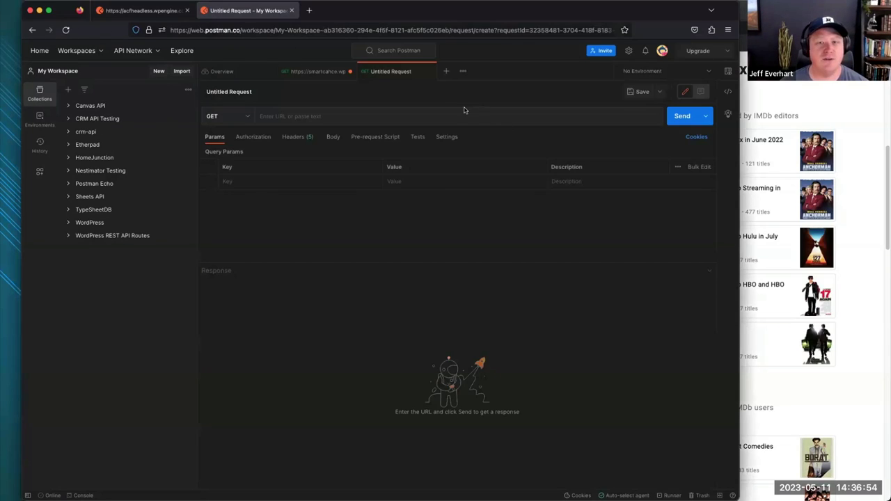
click(342, 117)
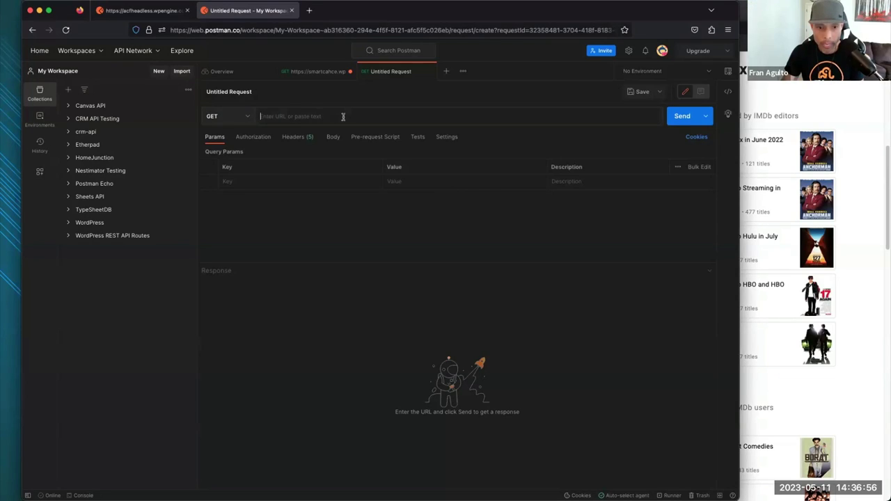
text(h)
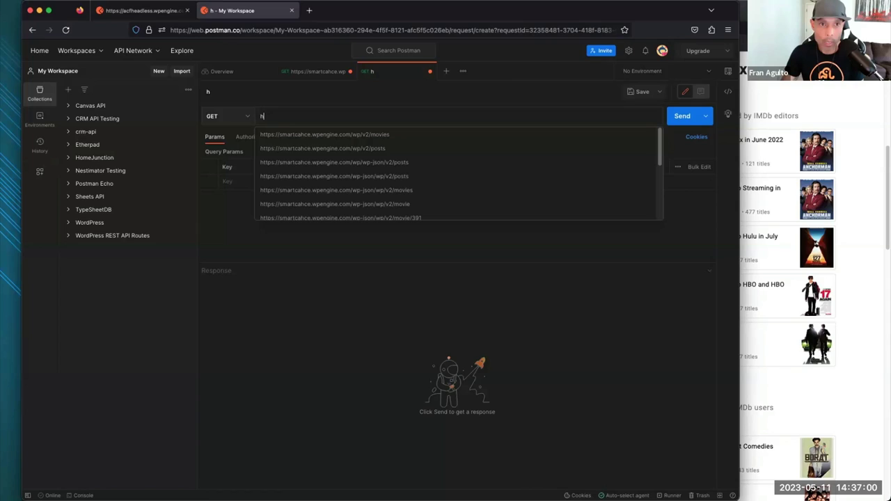
click(342, 162)
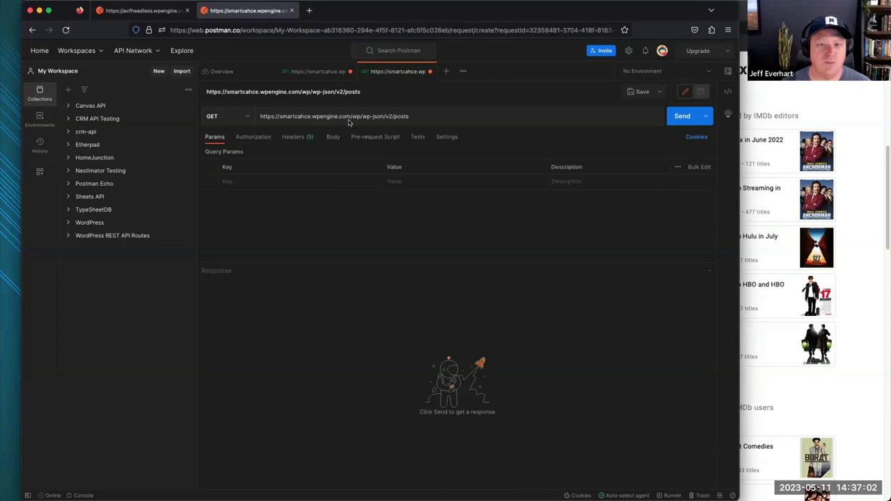
drag(345, 116, 324, 117)
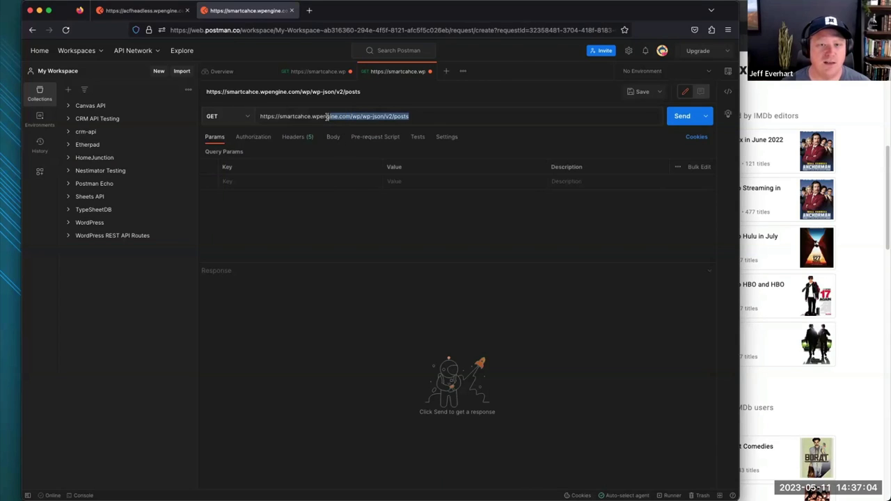
click(325, 117)
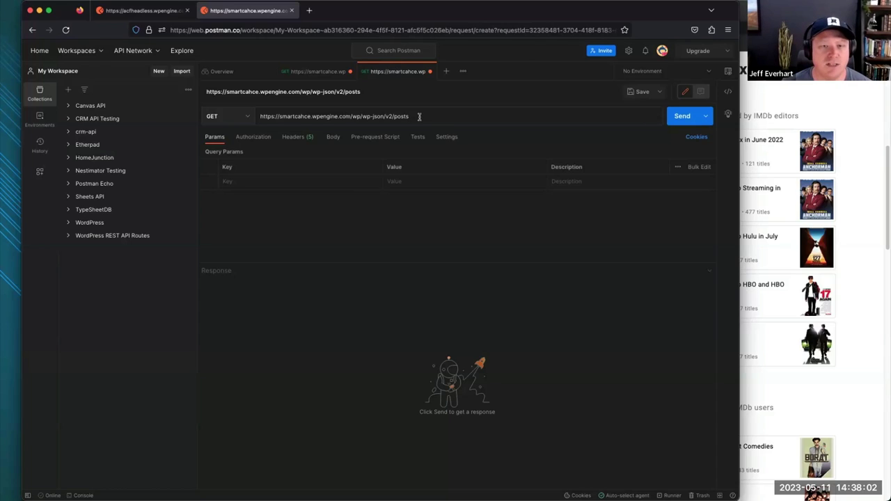
drag(351, 117, 253, 117)
key(super+v)
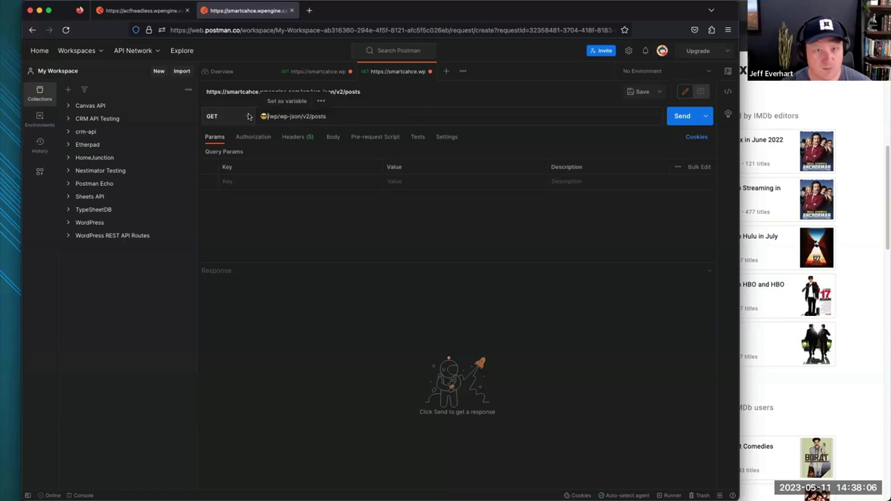
key(super+z)
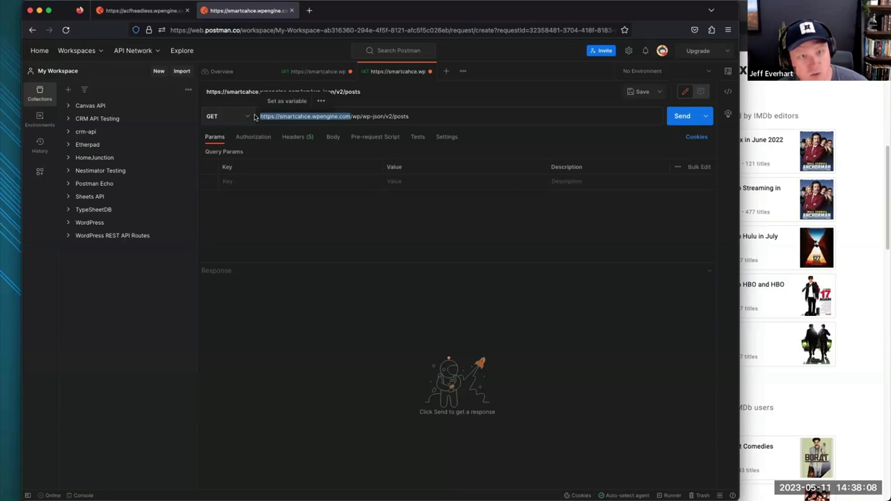
- Replace the host in the GET request URL with wpgraphqlacf.wpengine.com, leaving the posts path in place
click(351, 116)
key(BackSpace)
key(BackSpace)
key(BackSpace)
key(BackSpace)
key(BackSpace)
key(BackSpace)
key(BackSpace)
key(BackSpace)
key(BackSpace)
key(BackSpace)
key(BackSpace)
key(BackSpace)
key(BackSpace)
key(BackSpace)
key(BackSpace)
key(BackSpace)
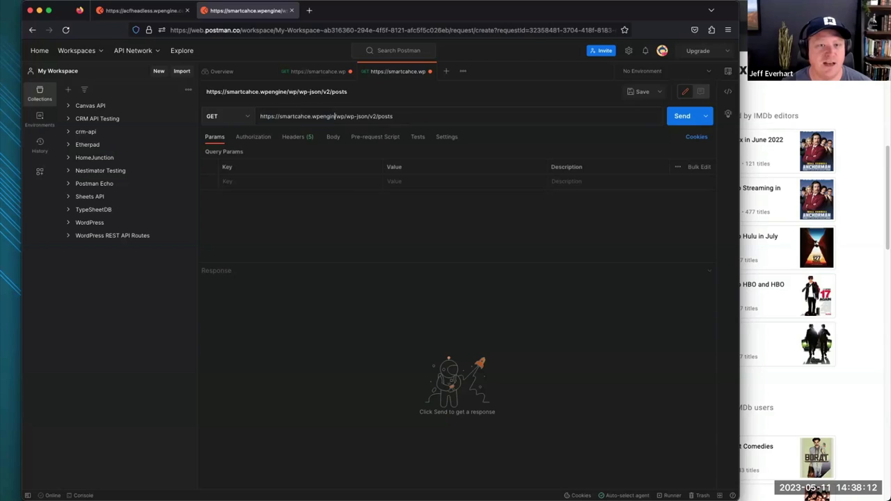
key(BackSpace)
key(BackSpace)
key(BackSpace)
key(BackSpace)
key(BackSpace)
key(BackSpace)
key(BackSpace)
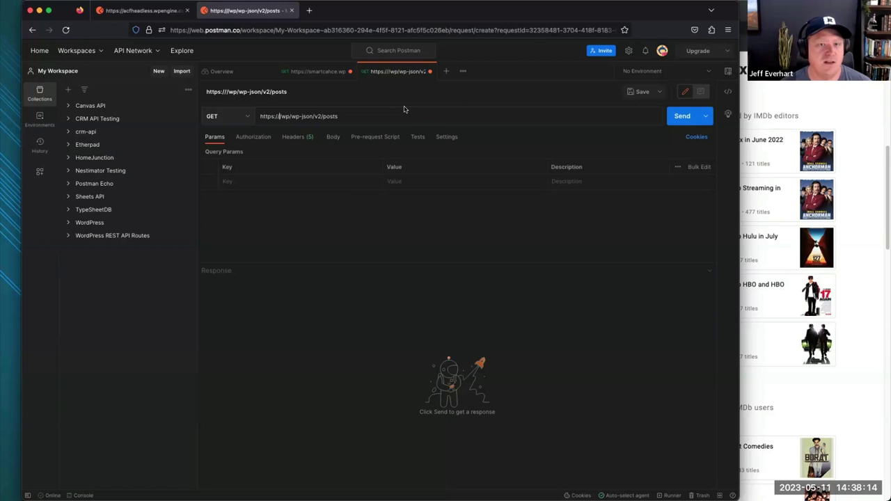
text(wp)
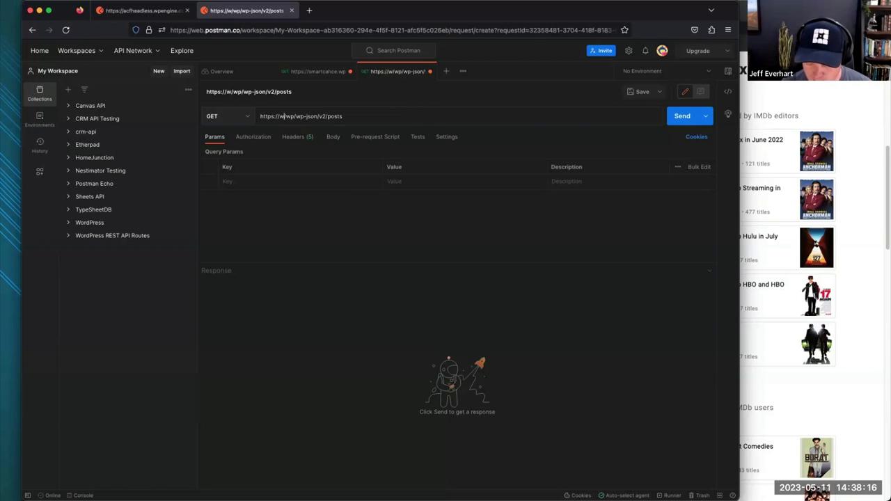
text(graphql)
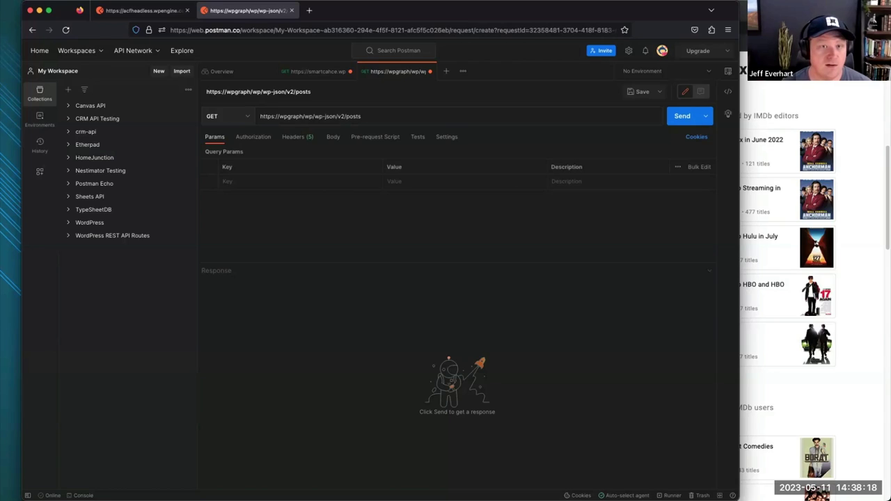
text(acf.w)
text(pengine)
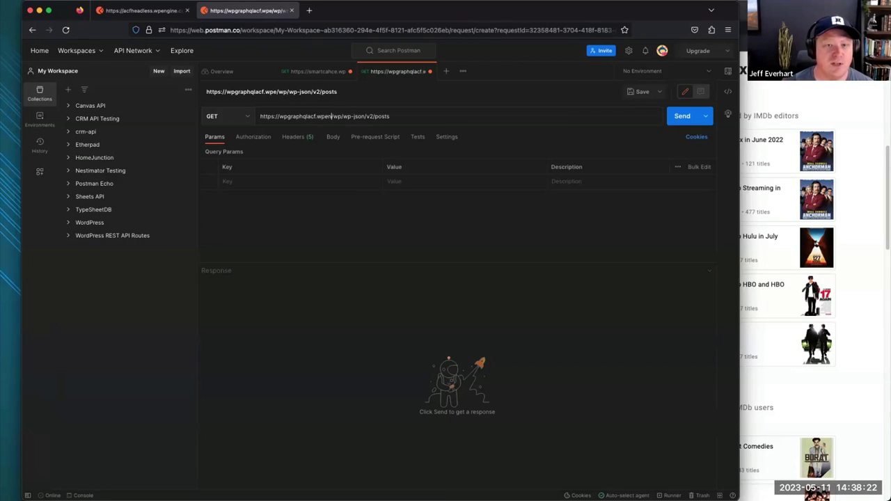
text(.com/)
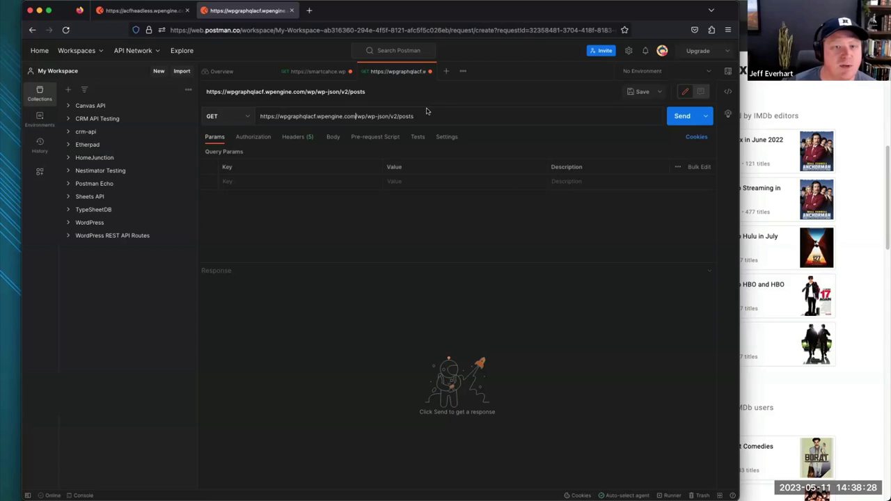
- Send the GET request and look over the returned response body
click(679, 119)
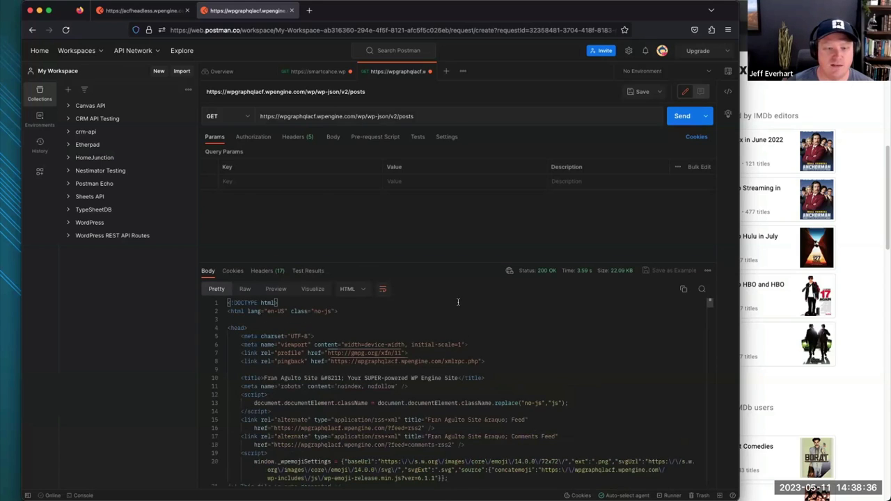
scroll(462, 405, down, 1)
scroll(463, 405, up, 1)
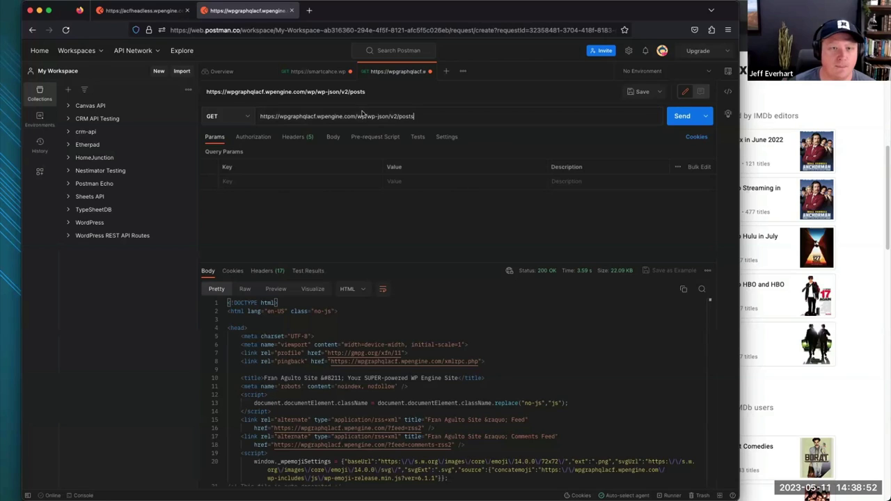
- Check the route used by the saved Posts request in the WordPress REST API Routes collection and return to the wpgraphqlacf request
click(69, 236)
click(86, 252)
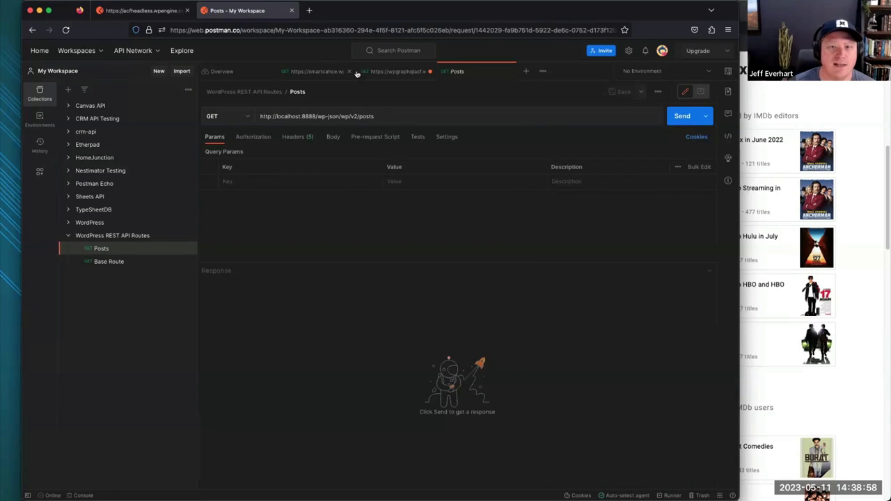
click(393, 72)
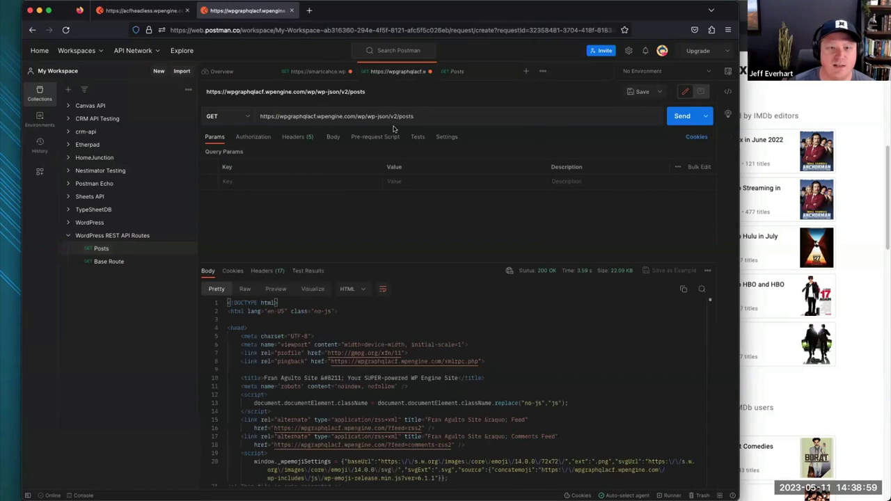
click(400, 116)
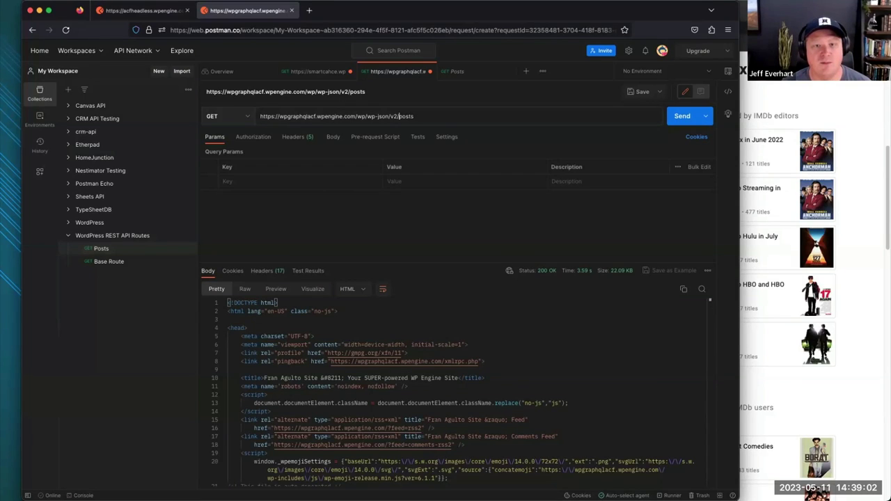
text(acf/)
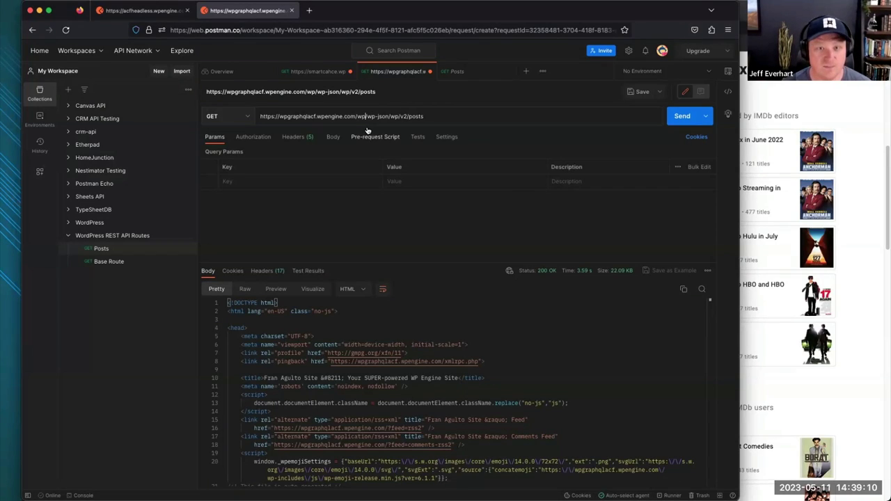
key(BackSpace)
key(BackSpace)
key(BackSpace)
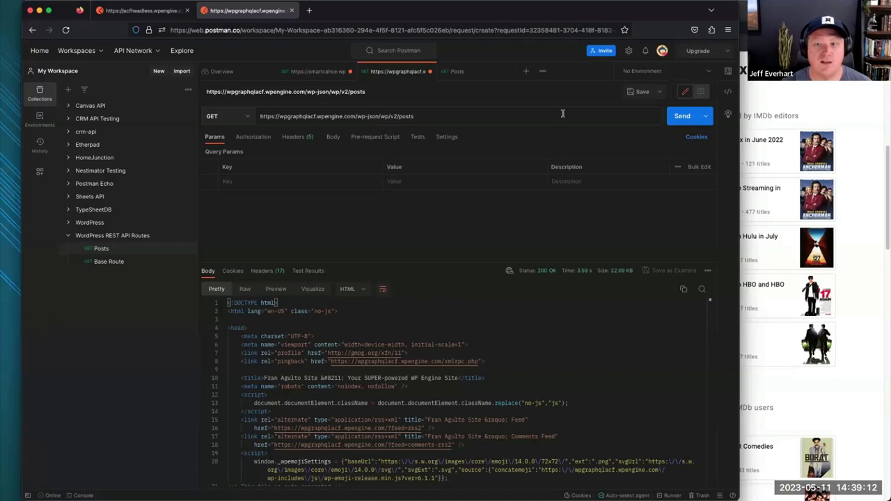
click(677, 117)
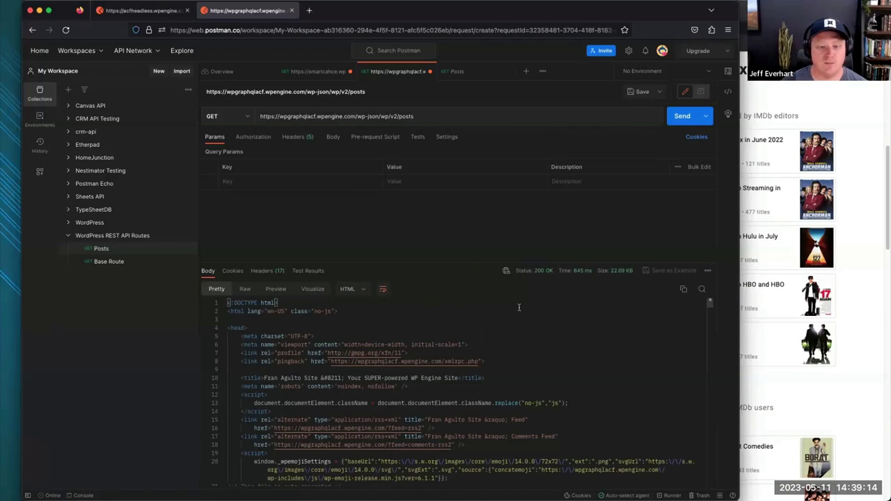
scroll(515, 321, down, 5)
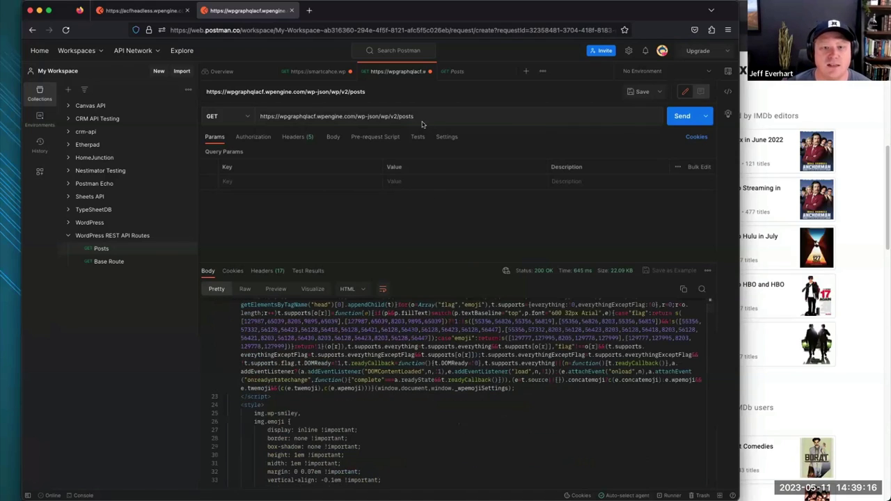
- Review the wp-json/wp/v2/posts path in the request URL and resend the request
drag(356, 117, 419, 117)
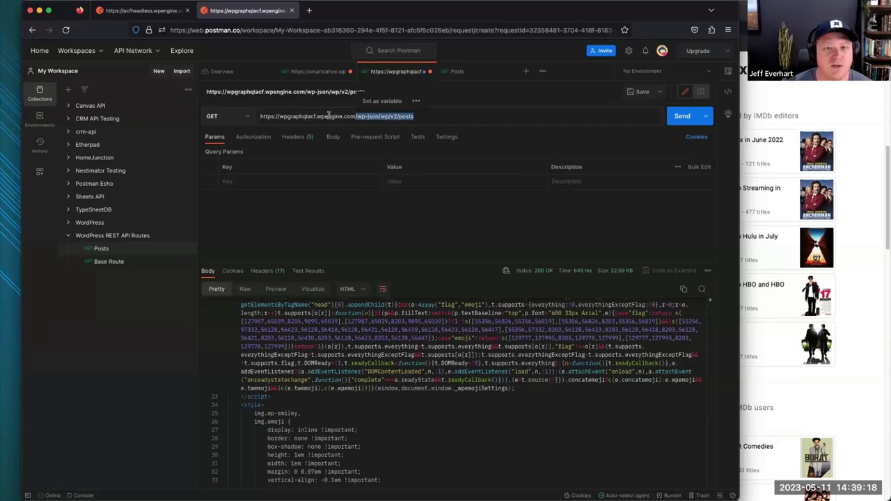
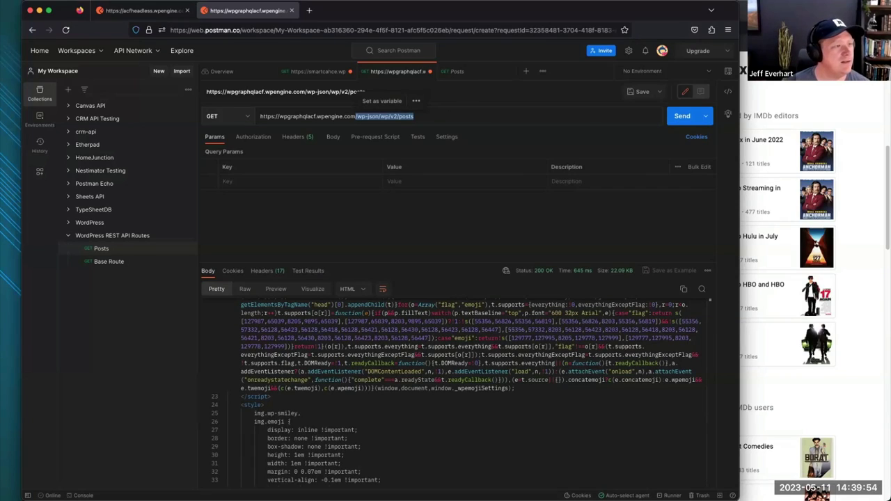
click(422, 116)
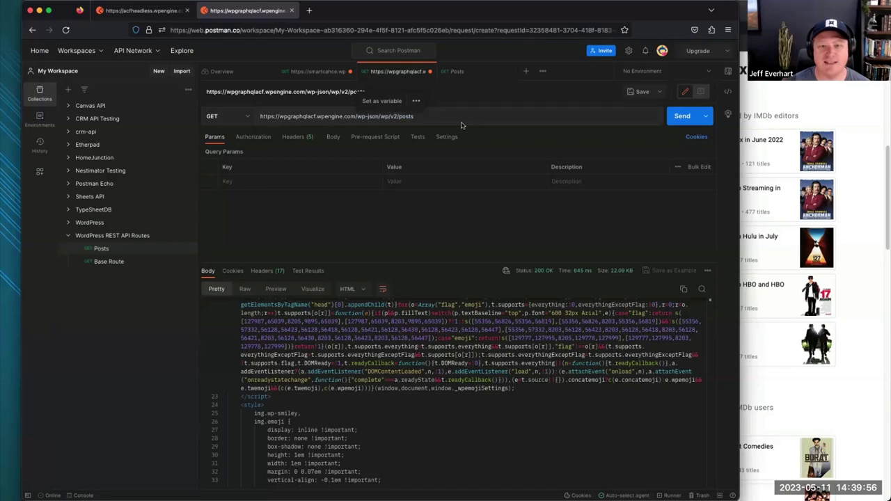
double_click(423, 116)
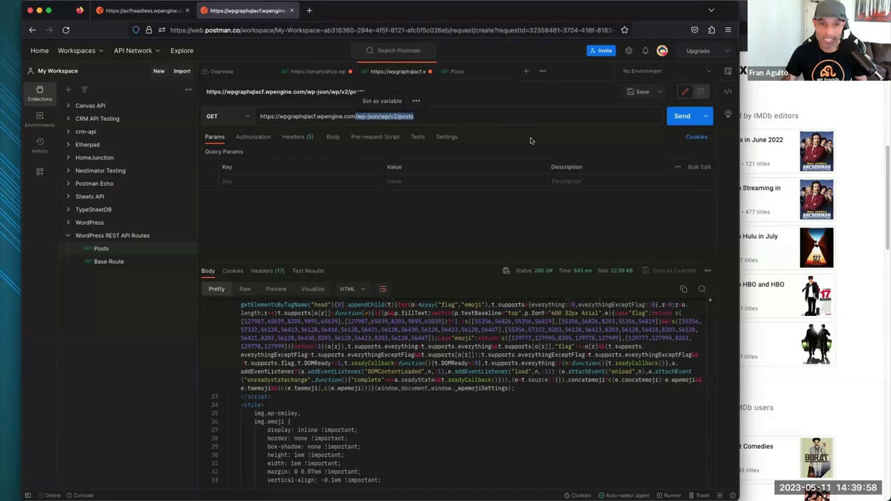
click(688, 117)
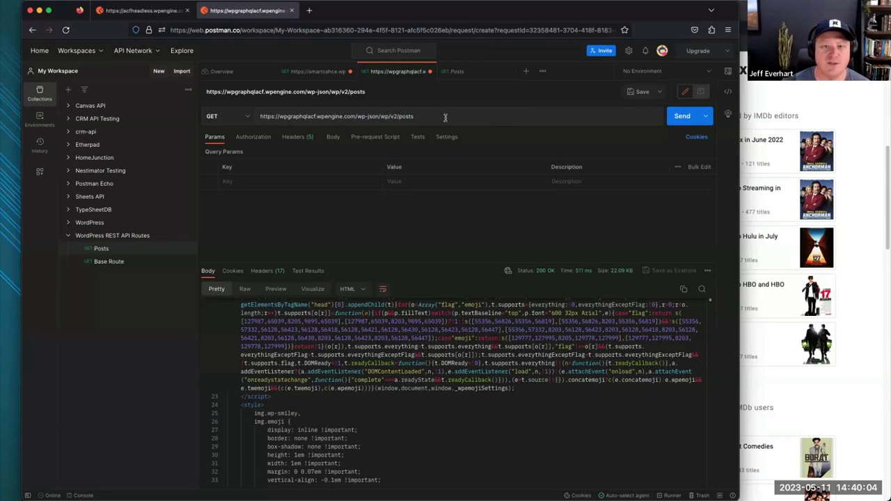
- Copy the full request URL, switch to Chrome and open it in the new tab
drag(423, 116, 230, 113)
key(super+c)
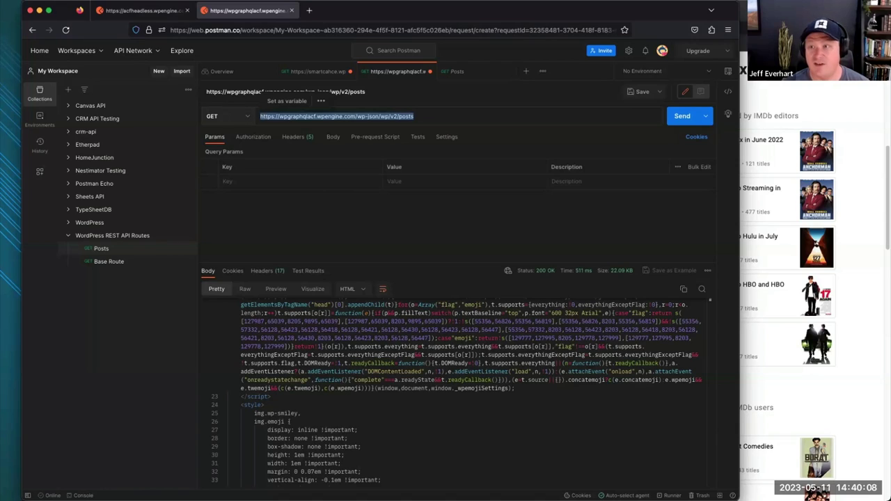
key(super+Tab)
click(603, 11)
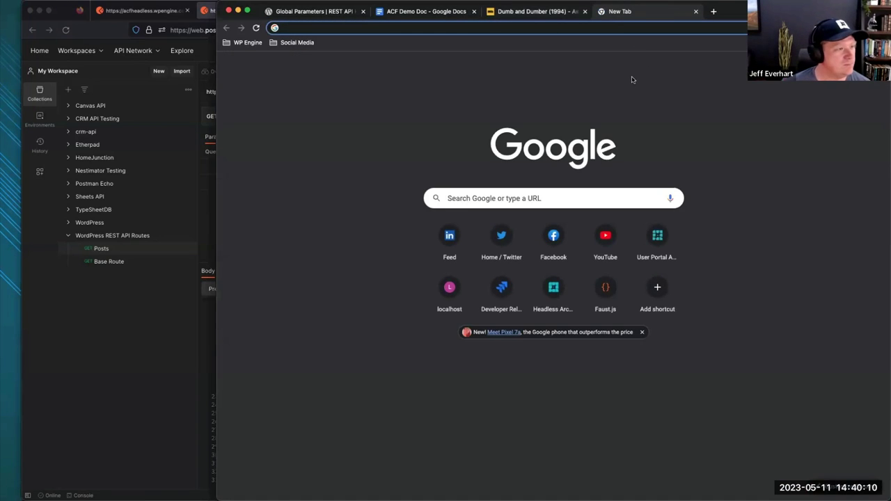
click(122, 28)
click(384, 92)
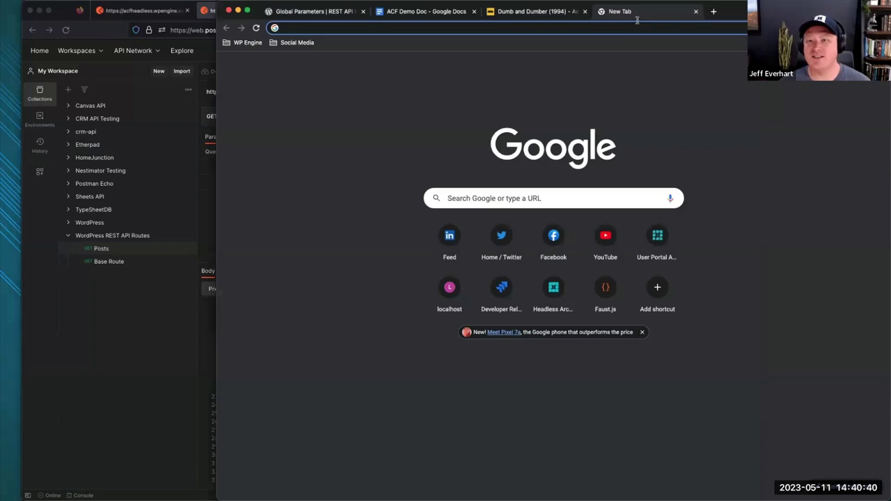
click(620, 28)
key(super+v)
key(Return)
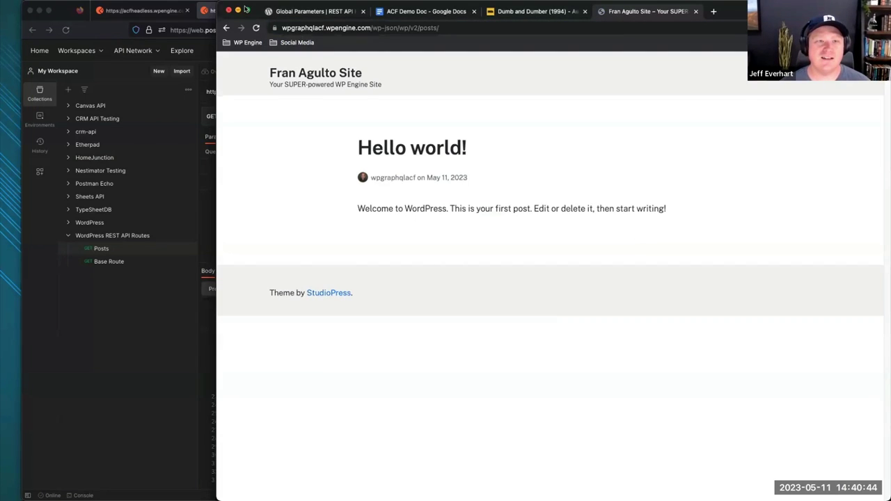
- Move the Chrome window and clear the end of the REST route in its address
drag(252, 9, 194, 25)
click(412, 43)
click(412, 43)
drag(424, 43, 353, 43)
key(BackSpace)
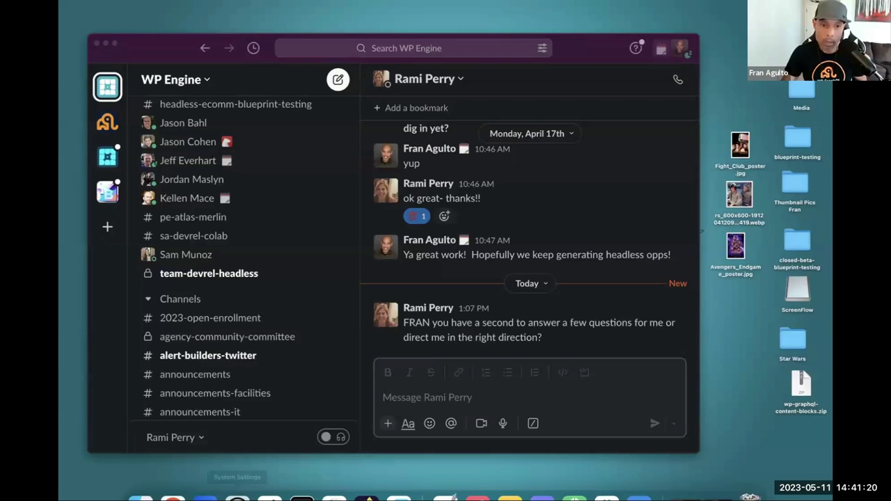
- Set the WordPress site's permalink structure to Post name and save the changes
mouse_move(173, 480)
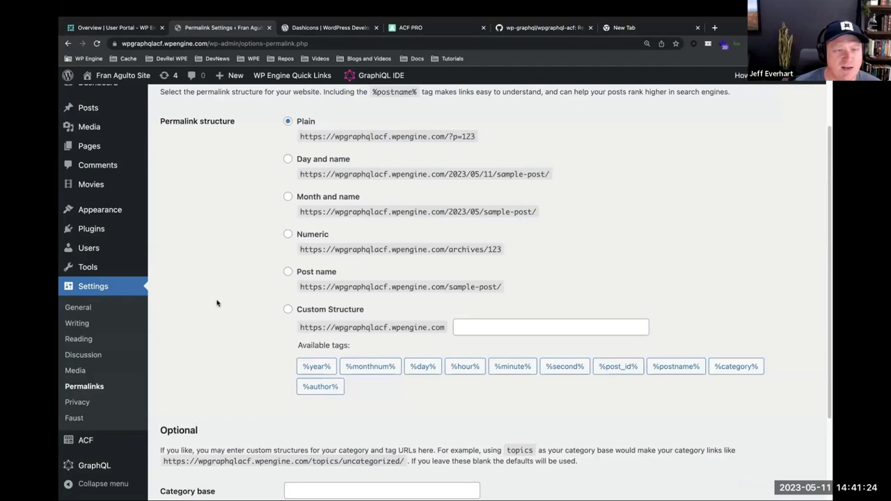
click(304, 278)
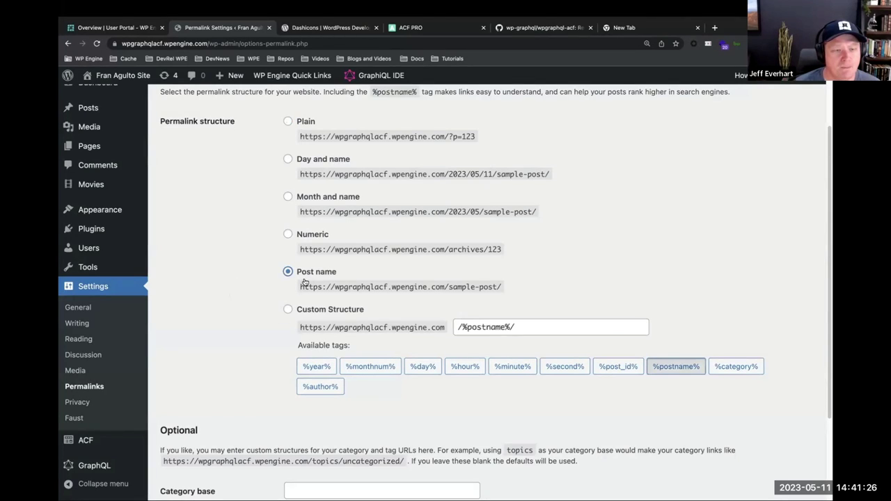
scroll(305, 281, down, 3)
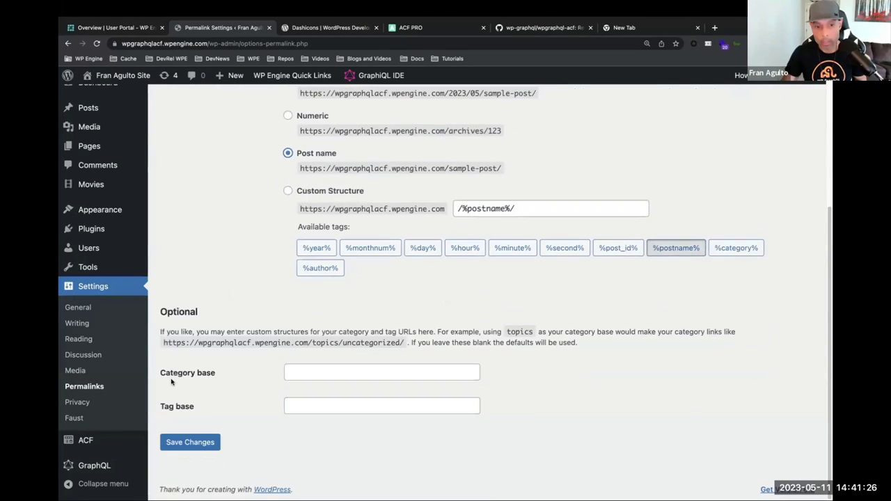
click(183, 443)
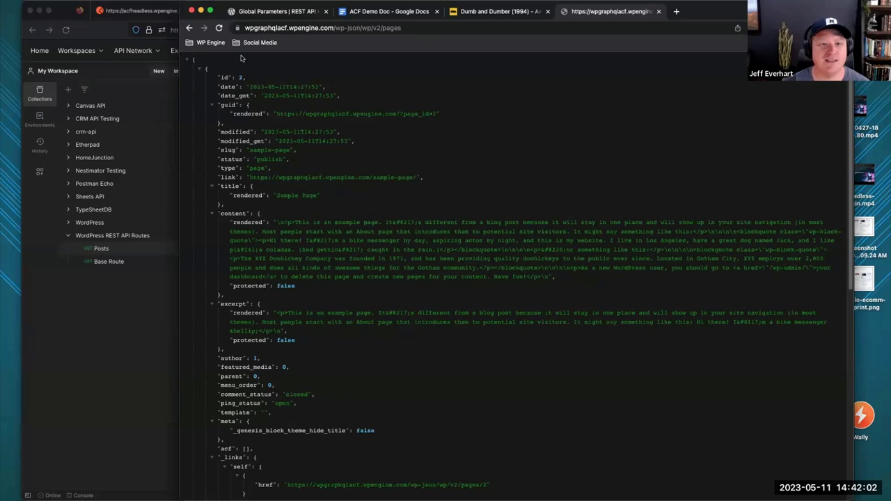
- Reposition the Chrome window and replace pages with movie in the address to load wp-json/wp/v2/movie
drag(220, 12, 223, 8)
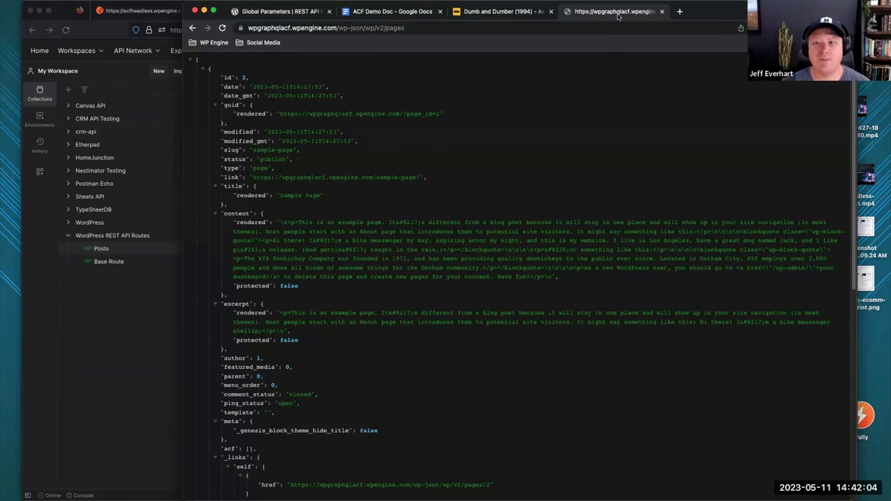
drag(712, 9, 723, 25)
click(438, 37)
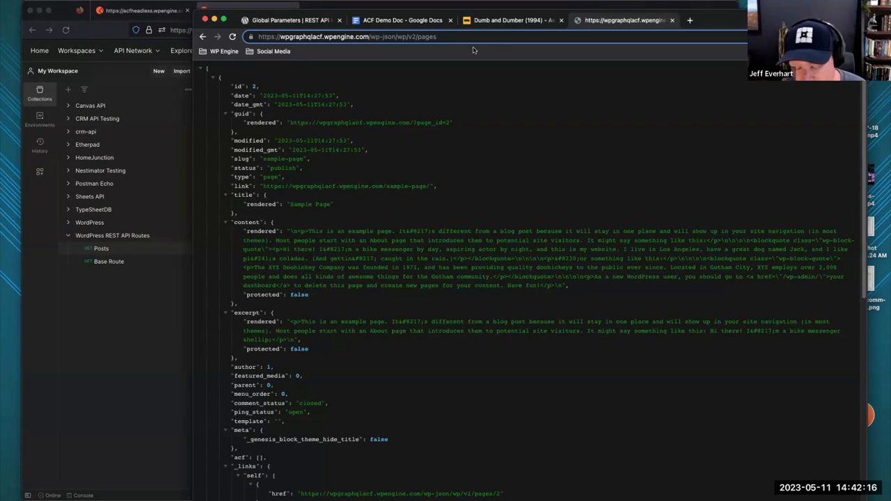
key(BackSpace)
key(BackSpace)
key(BackSpace)
key(BackSpace)
key(BackSpace)
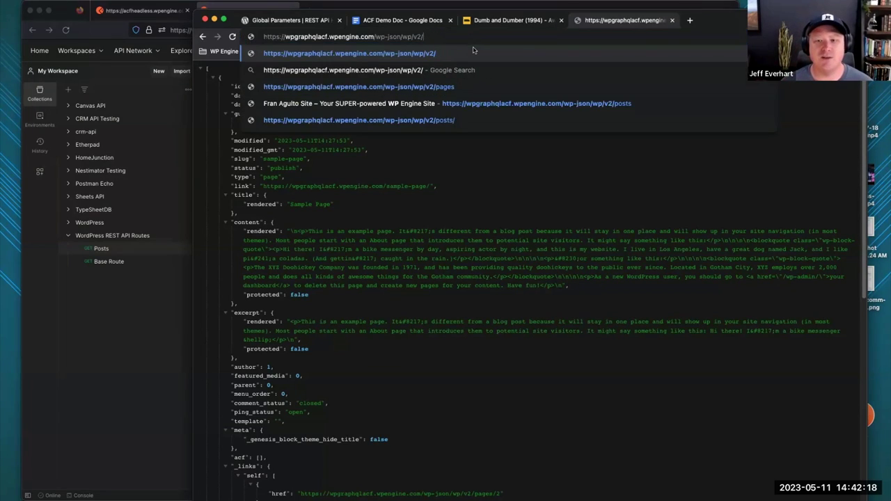
text(mov)
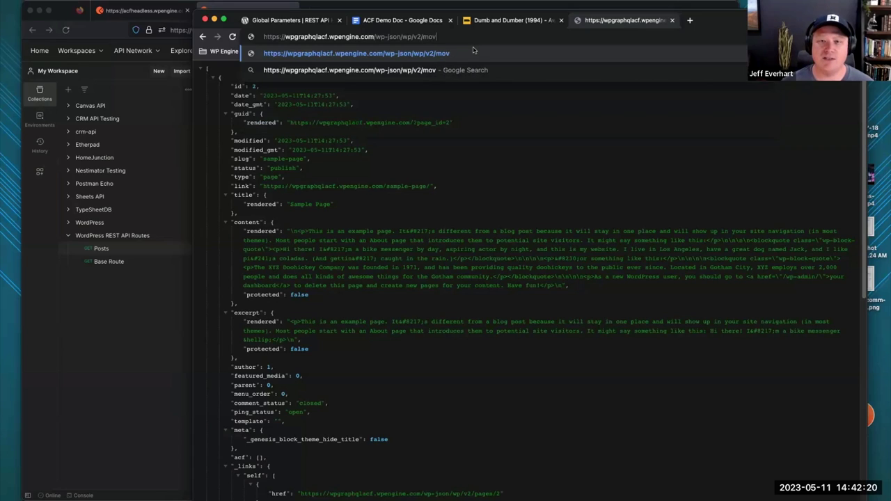
text(ie)
key(Return)
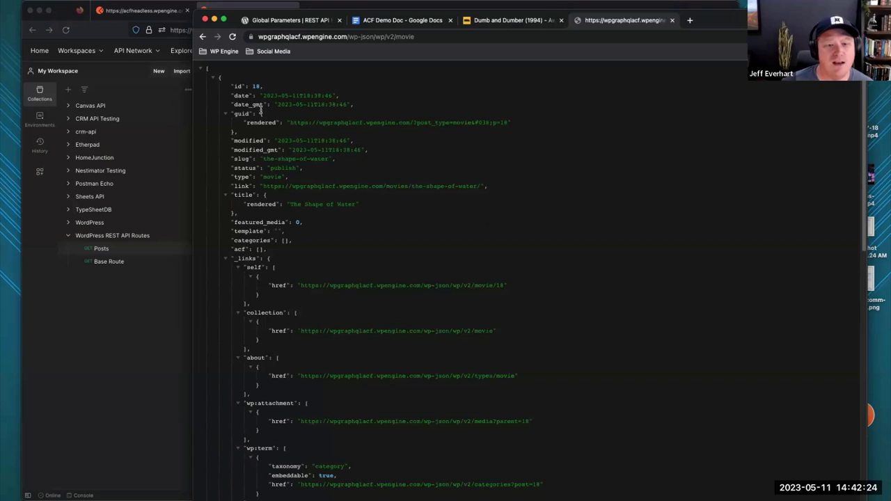
- Collapse the first movie object in the JSON response and examine the Parasite entry's fields and links
click(214, 77)
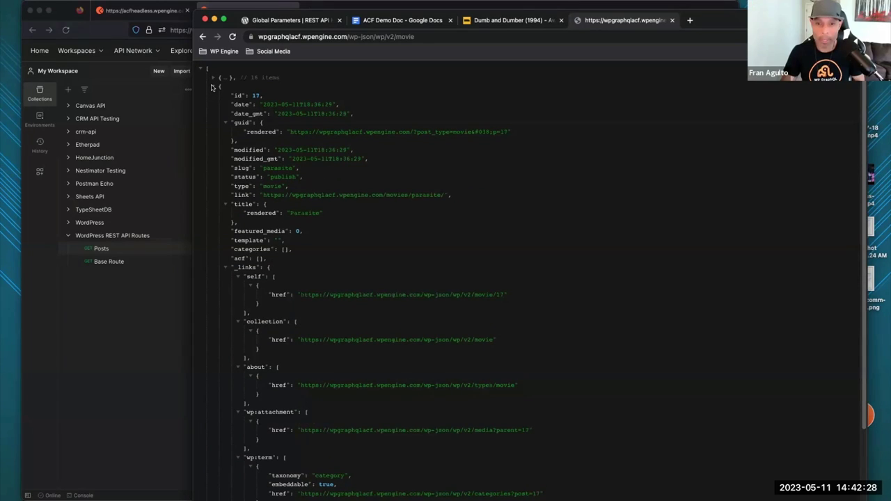
click(213, 88)
click(213, 87)
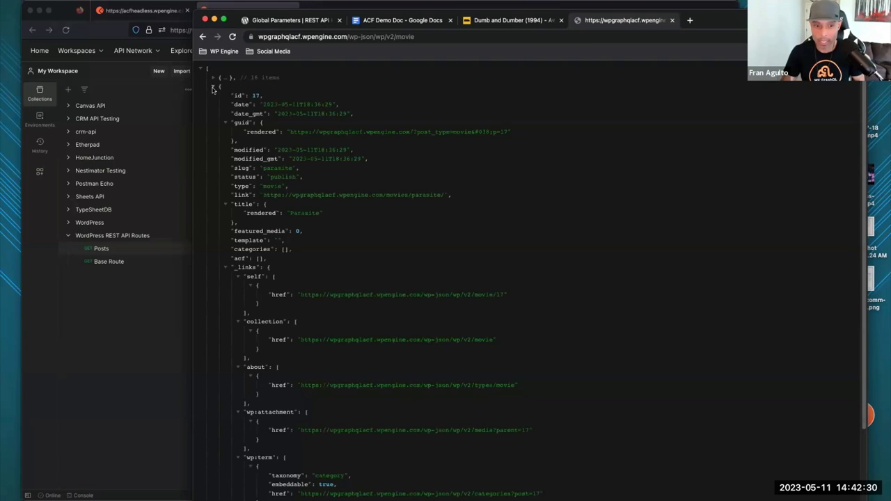
scroll(292, 269, down, 1)
scroll(292, 268, down, 3)
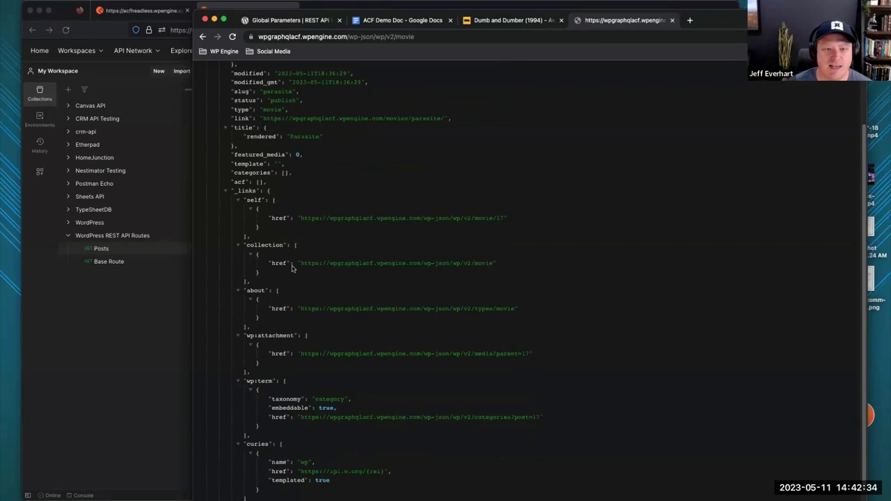
scroll(293, 268, up, 4)
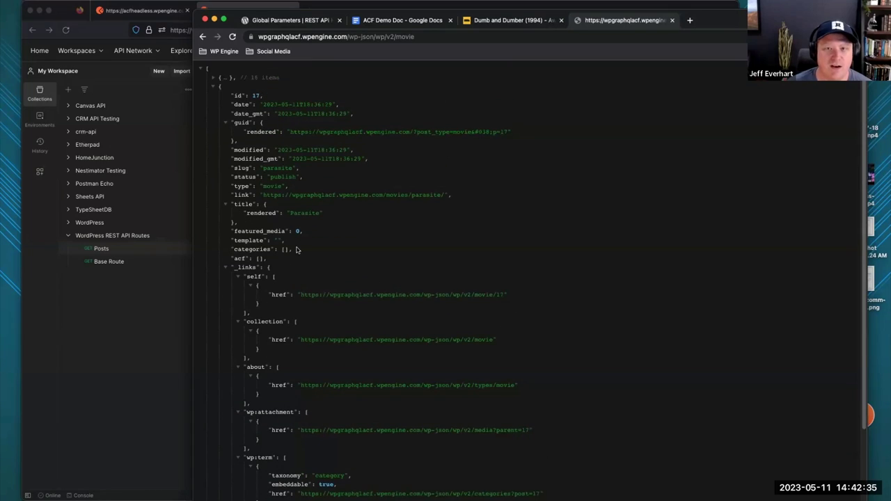
- Extend the REST route to wp-json/wp/v2/movie/17 and load that single movie
click(429, 37)
click(430, 37)
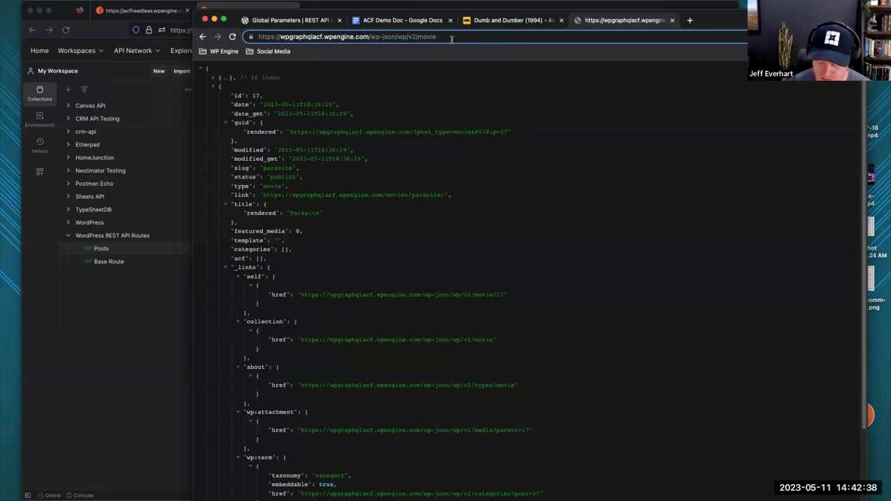
text(/17)
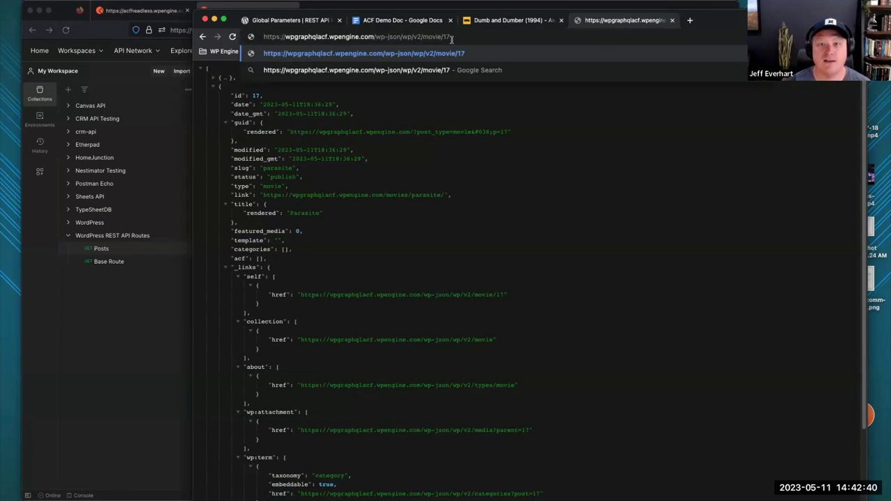
key(Return)
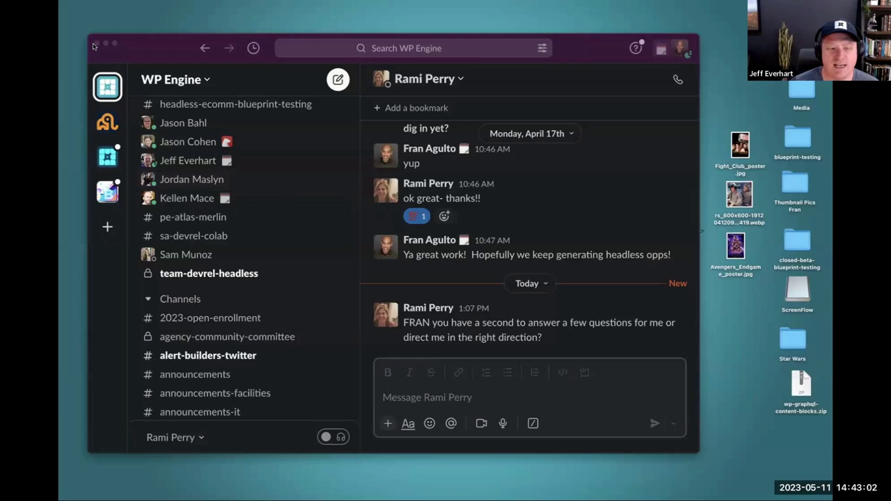
- Close the Slack window, return to the WordPress admin and open the Movie Details field group in ACF
click(97, 43)
click(173, 479)
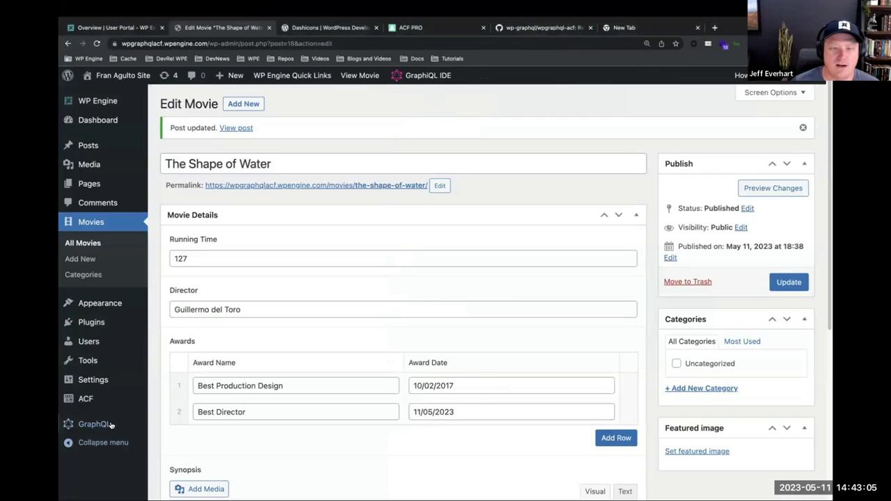
mouse_move(96, 391)
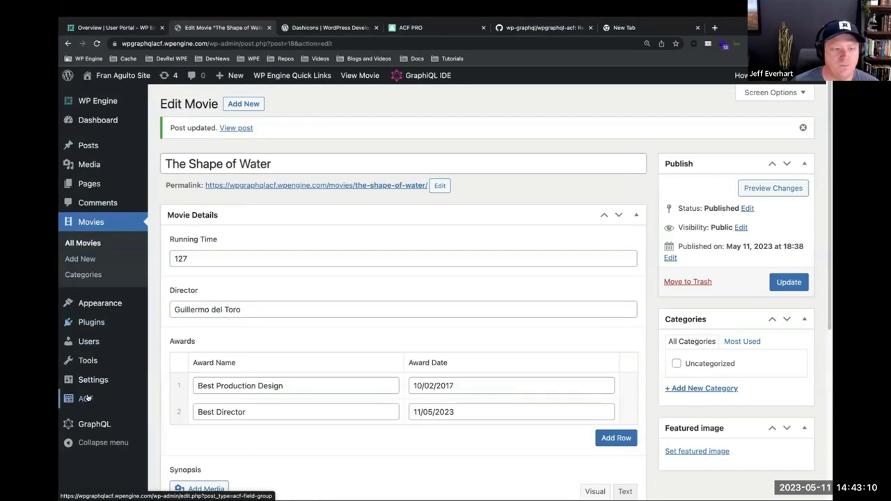
click(161, 404)
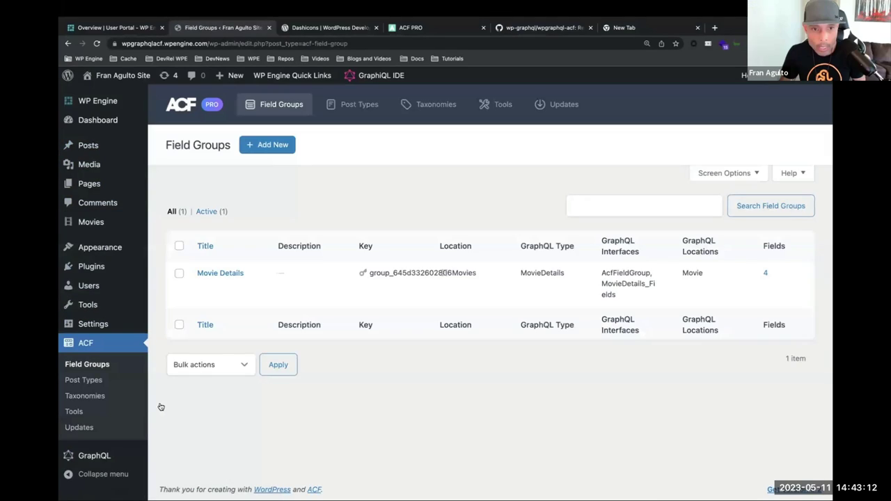
click(204, 274)
- Enable Show in REST API in the Movie Details group settings and save the field group
scroll(380, 380, down, 4)
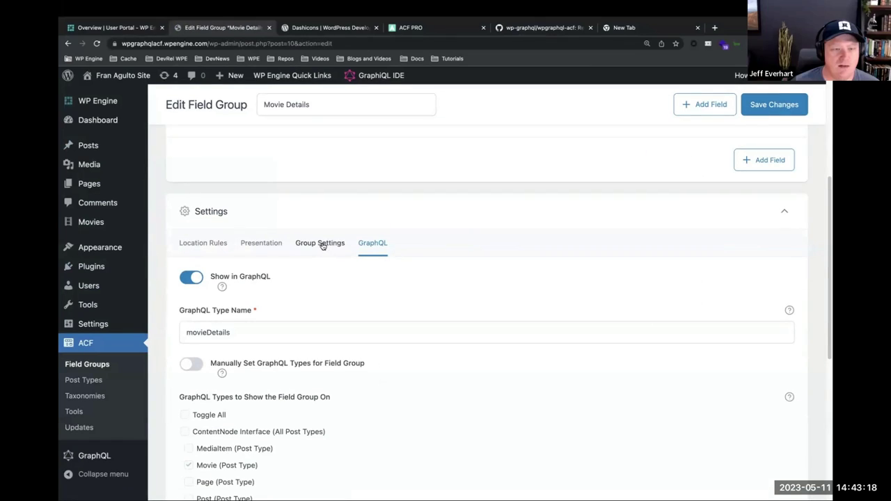
scroll(340, 274, down, 2)
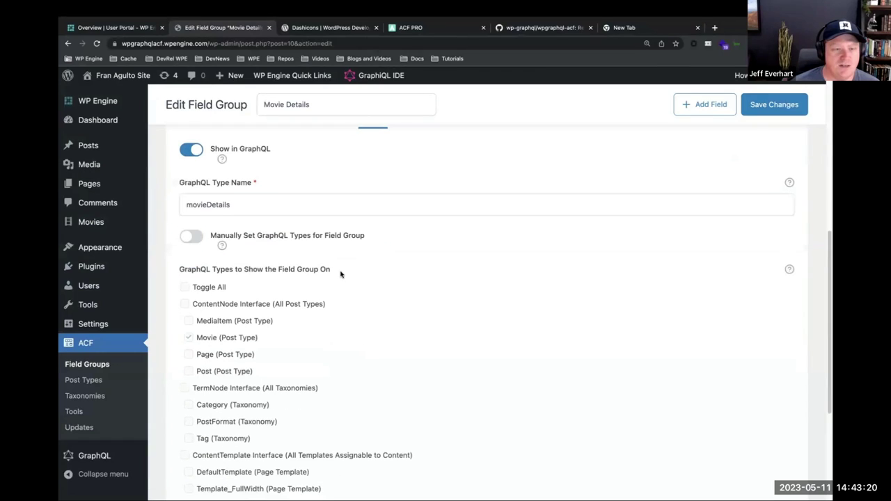
scroll(324, 223, up, 2)
click(269, 214)
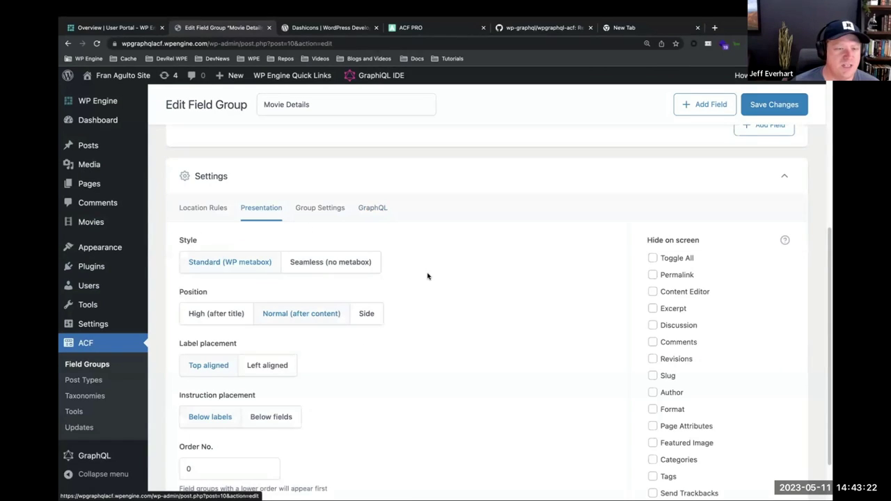
click(309, 215)
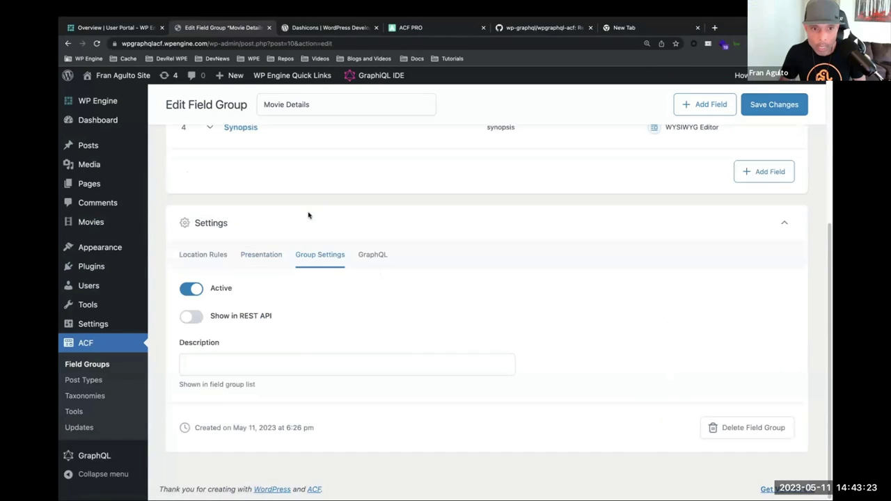
click(231, 315)
click(771, 110)
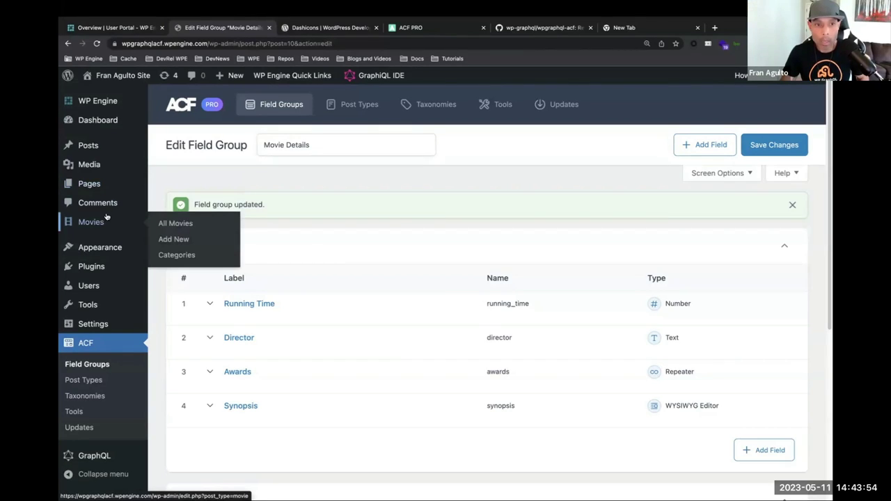
- Open The Shape of Water movie for editing and review its running time, director, awards and synopsis fields
mouse_move(94, 256)
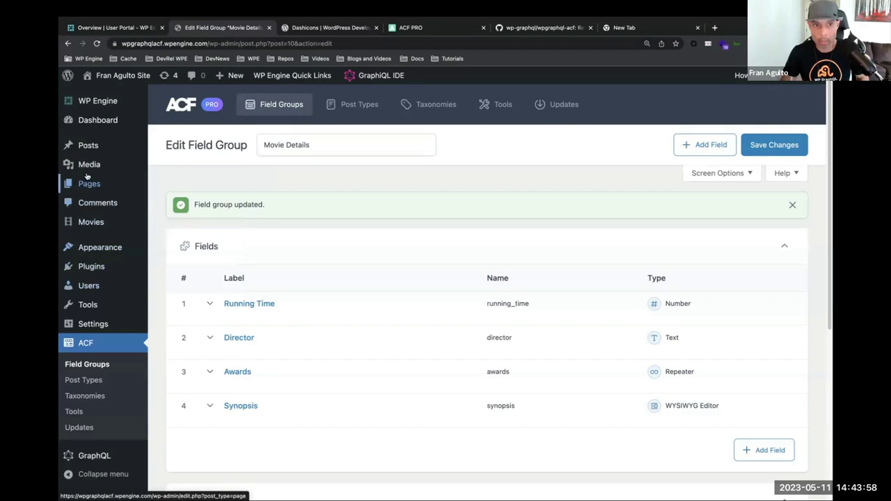
click(82, 224)
click(474, 190)
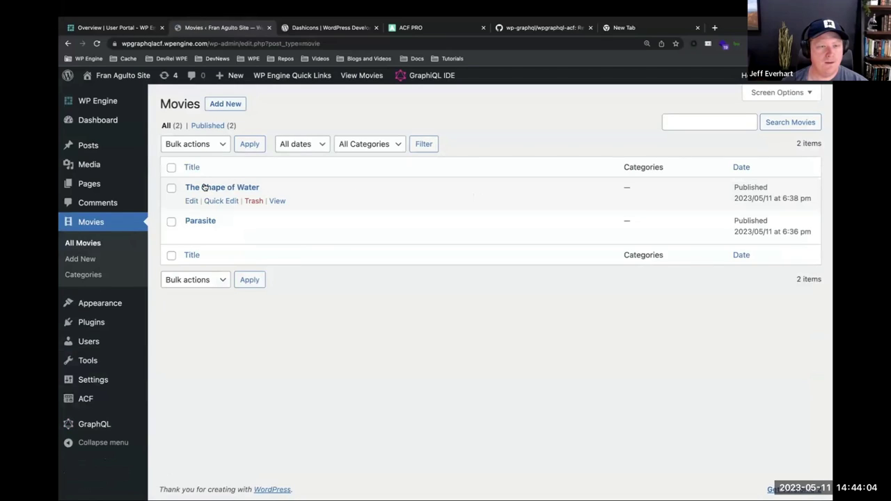
click(204, 187)
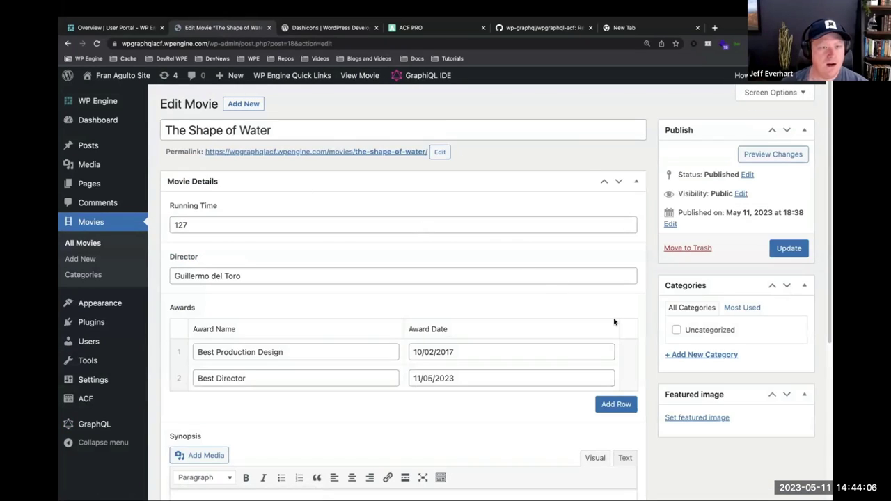
scroll(614, 322, down, 3)
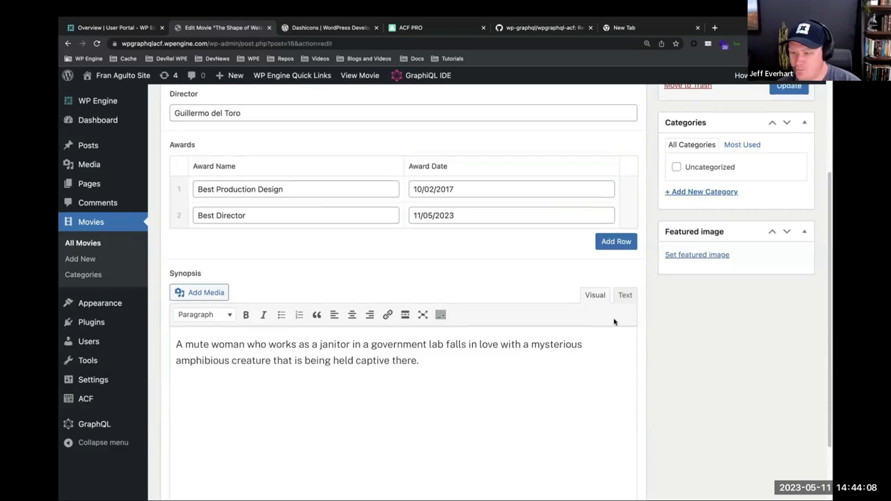
scroll(615, 322, up, 3)
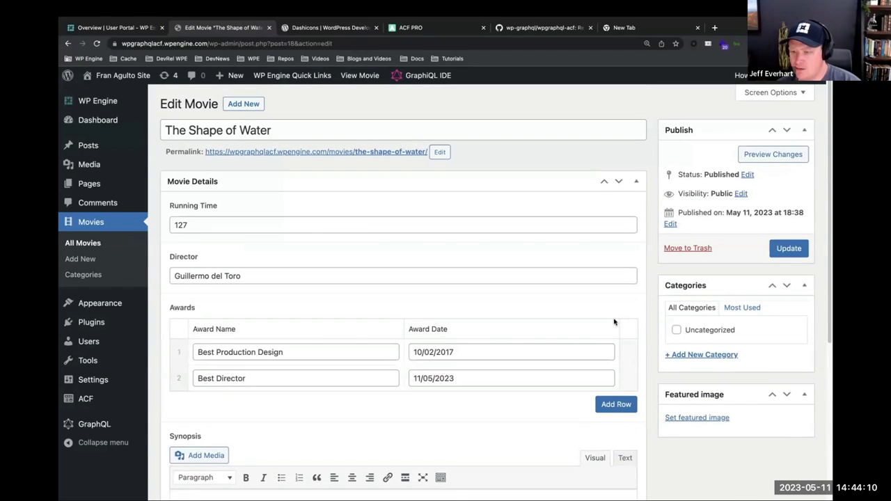
scroll(615, 322, down, 1)
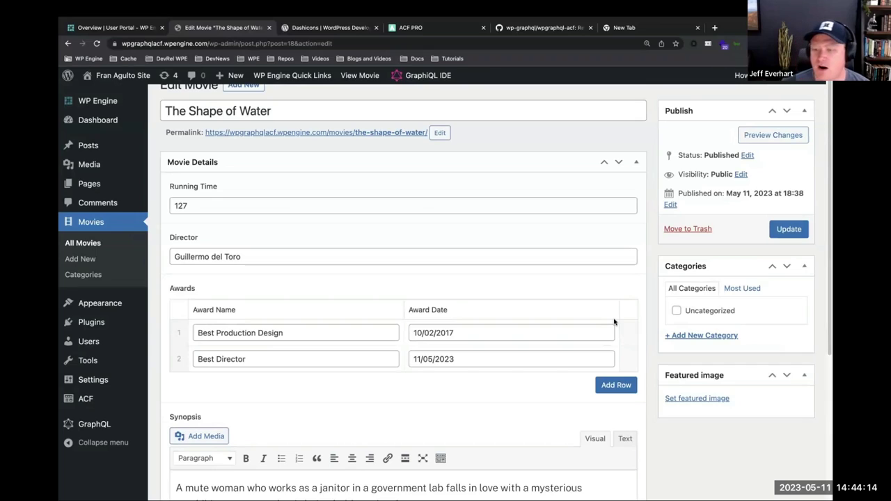
scroll(614, 321, down, 3)
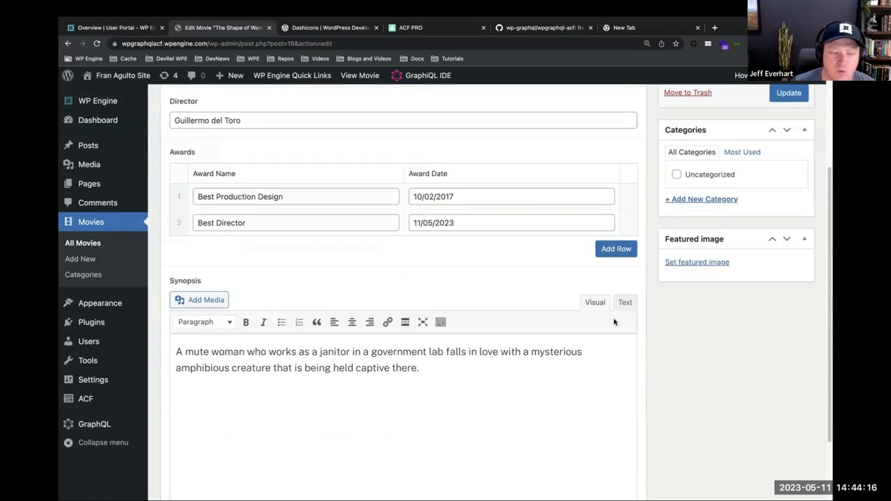
scroll(614, 322, down, 2)
scroll(614, 319, up, 4)
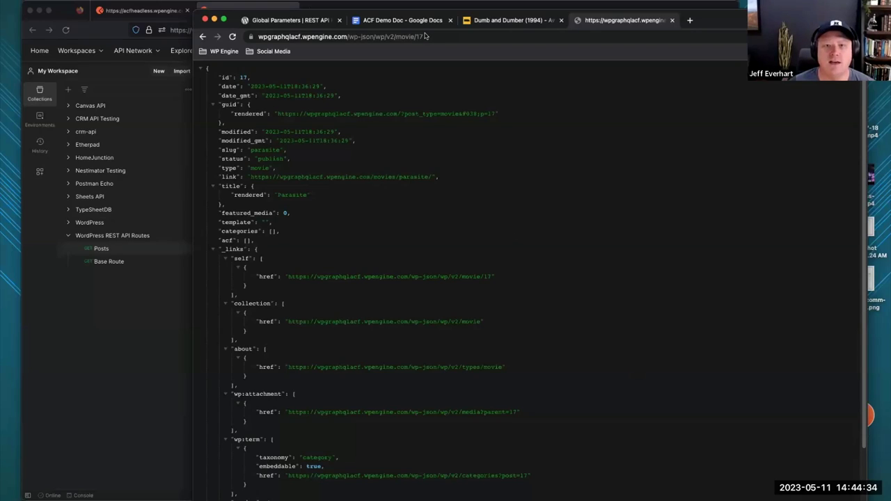
- Try to load the movie with ID 19 by requesting wp-json/wp/v2/movie/19
click(433, 36)
click(434, 36)
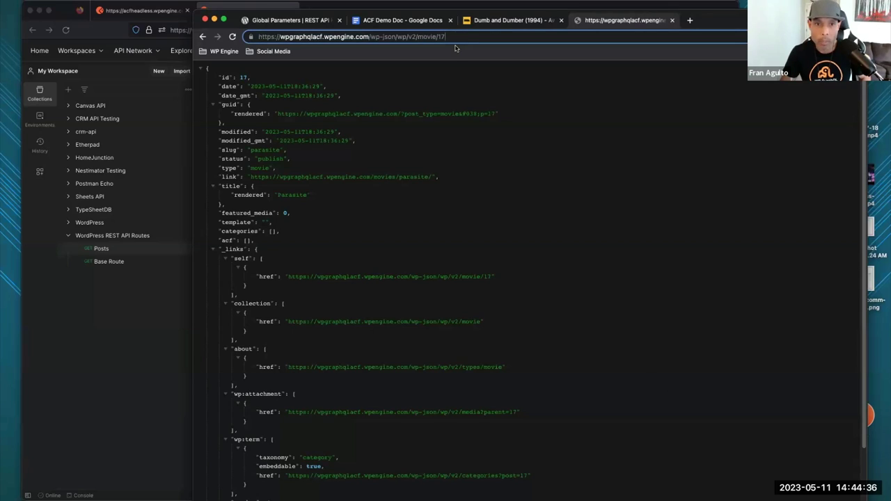
key(BackSpace)
key(BackSpace)
text(19)
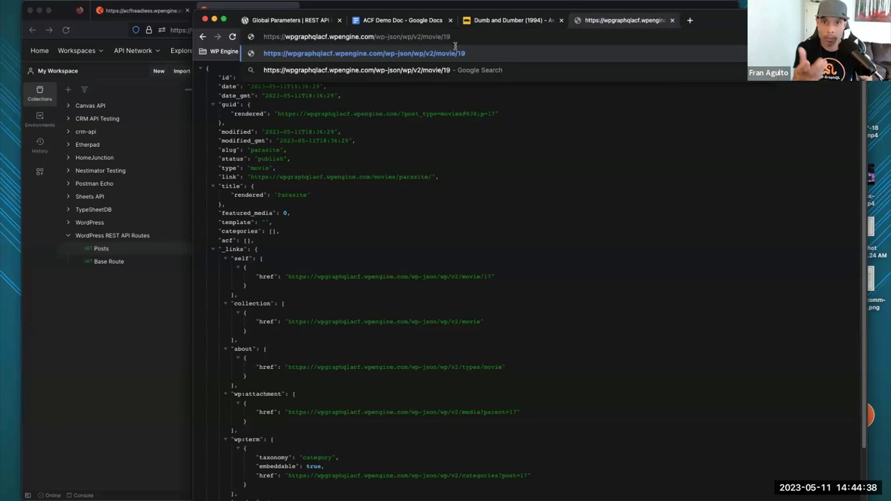
key(Return)
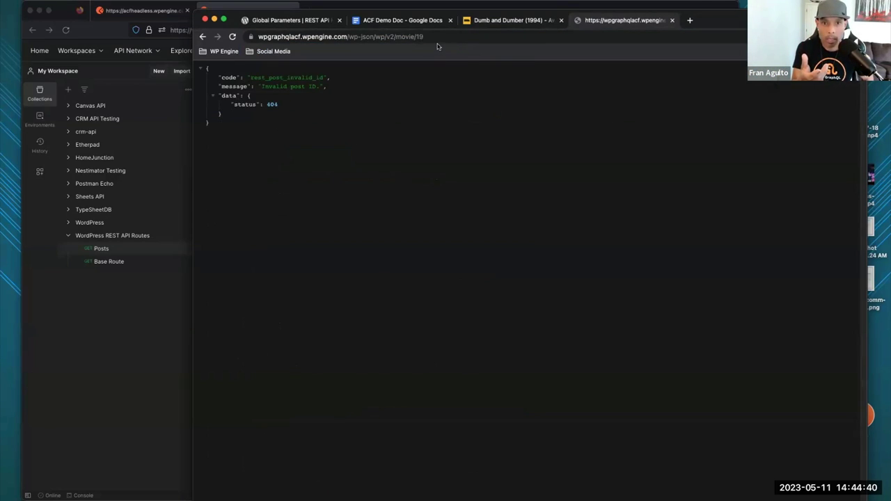
- Remove the ID from the REST route and reload the full wp-json/wp/v2/movie list
click(437, 36)
click(438, 35)
key(BackSpace)
key(BackSpace)
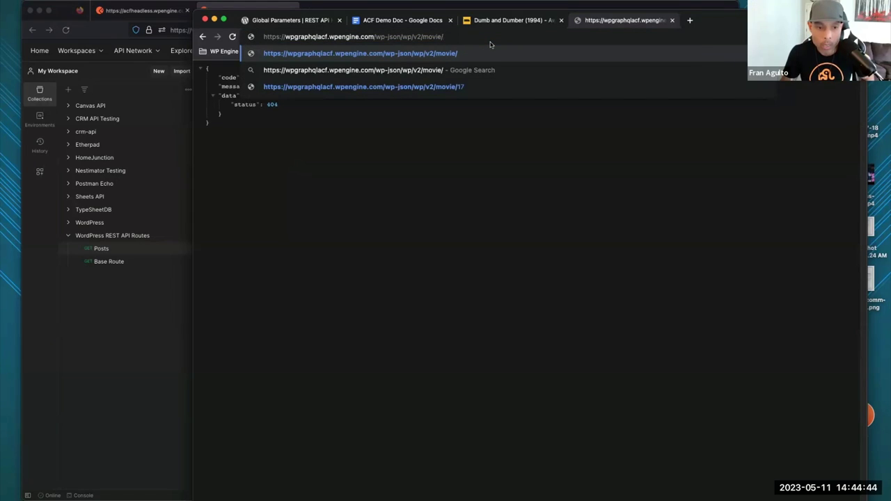
key(BackSpace)
key(Return)
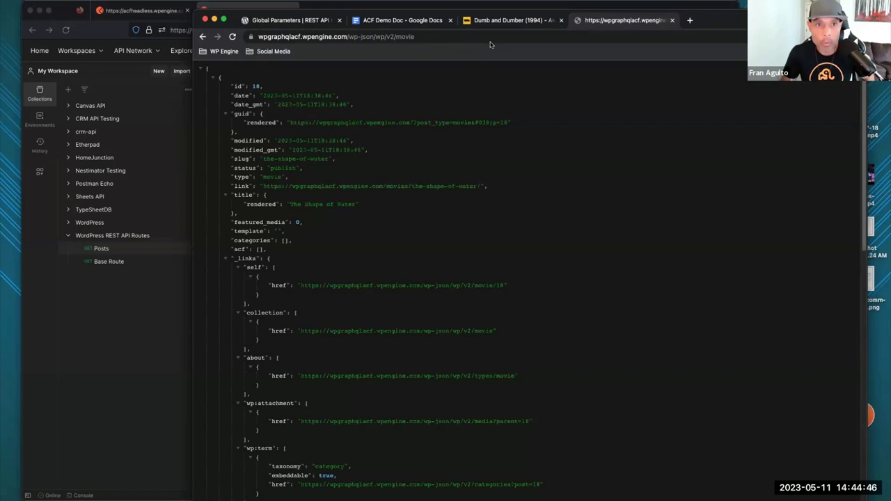
- Load The Shape of Water's REST data at wp-json/wp/v2/movie/18
click(461, 36)
click(464, 36)
text(/18)
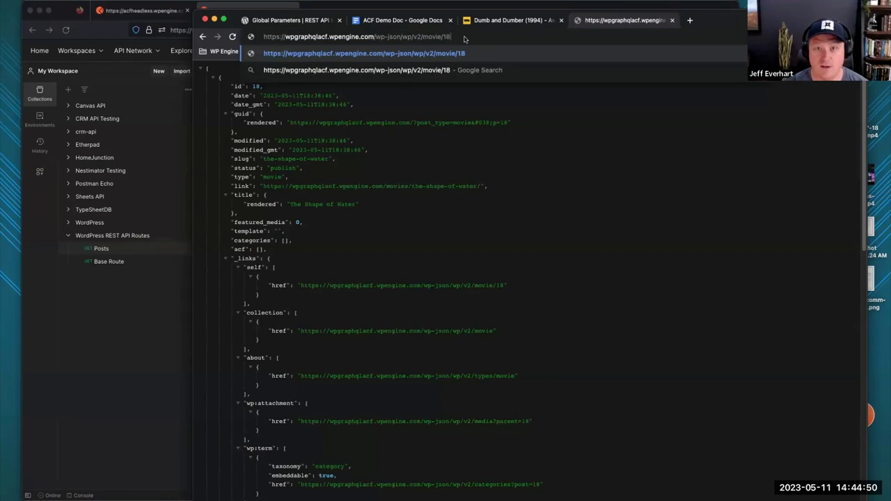
key(Return)
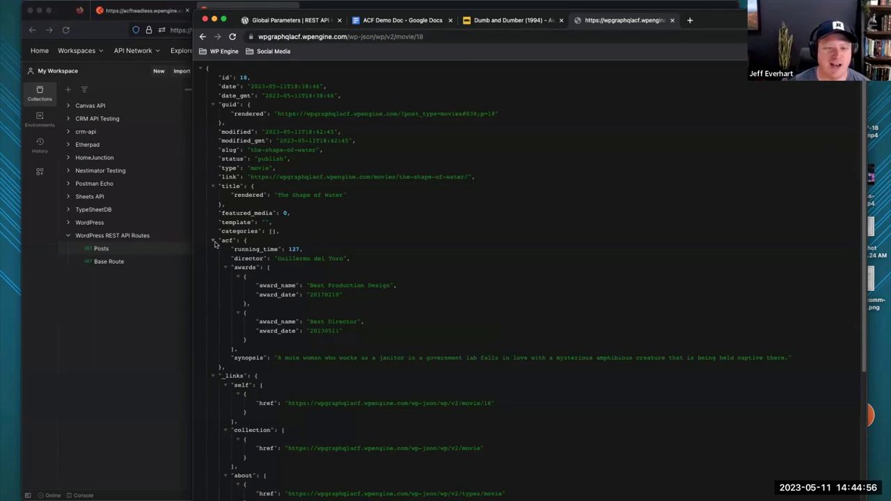
- Examine the acf object in the movie's REST response, checking the running time, awards with their dates, and synopsis
scroll(339, 255, down, 1)
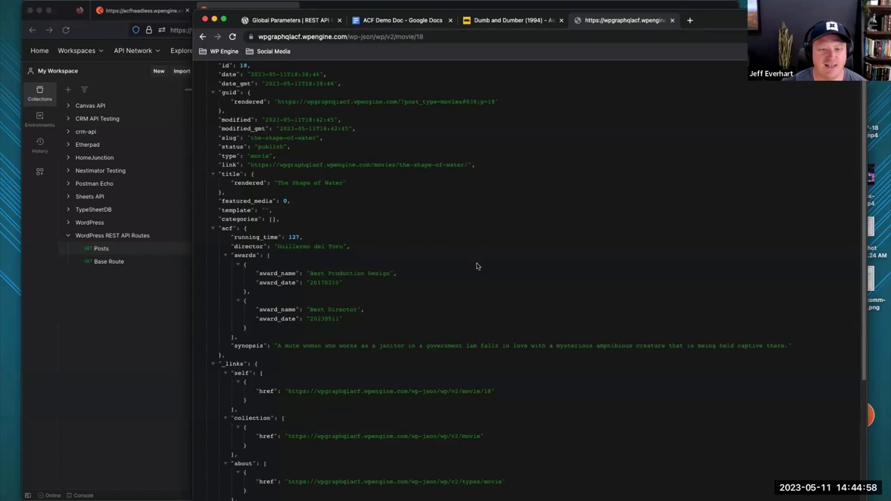
double_click(310, 282)
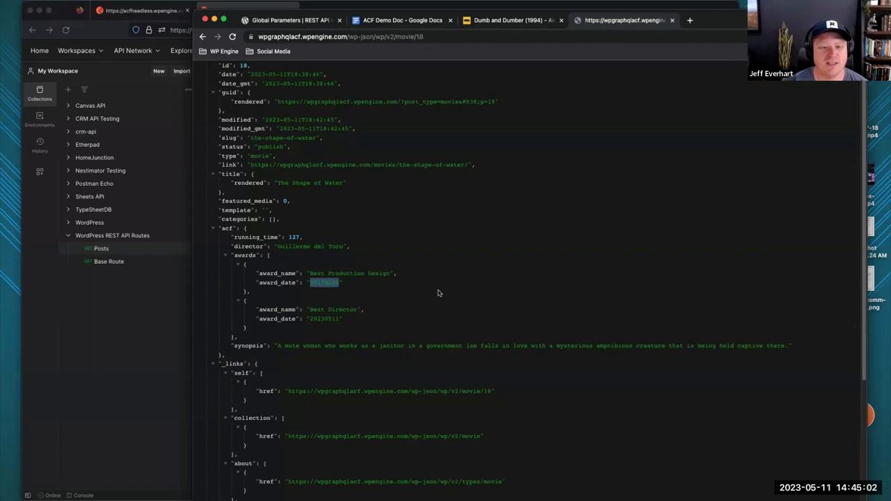
drag(218, 229, 249, 292)
scroll(342, 279, up, 1)
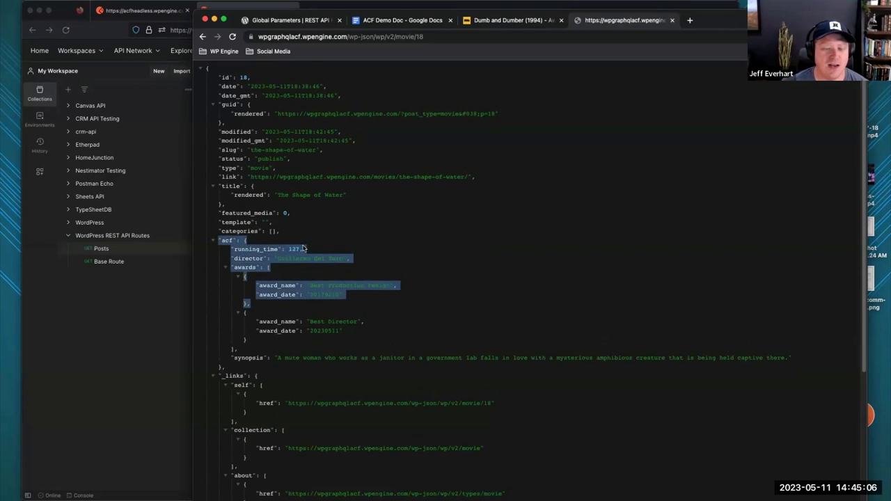
click(273, 247)
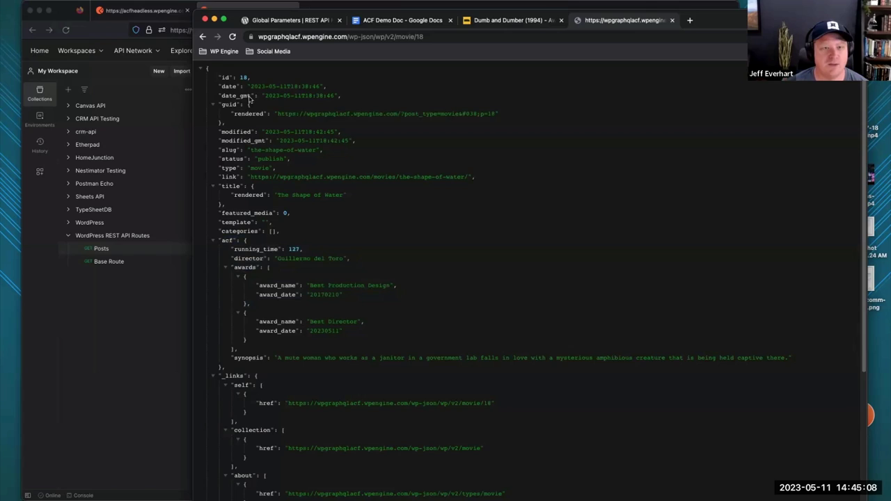
scroll(234, 259, down, 2)
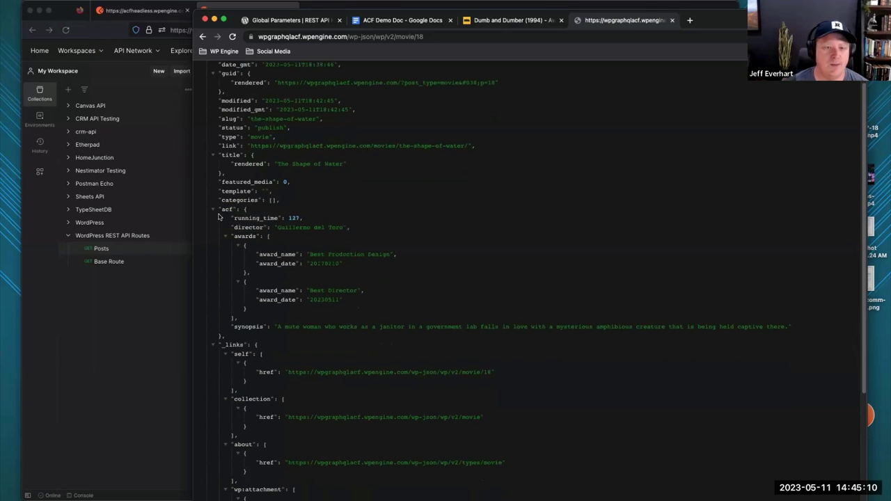
drag(218, 208, 348, 339)
click(268, 227)
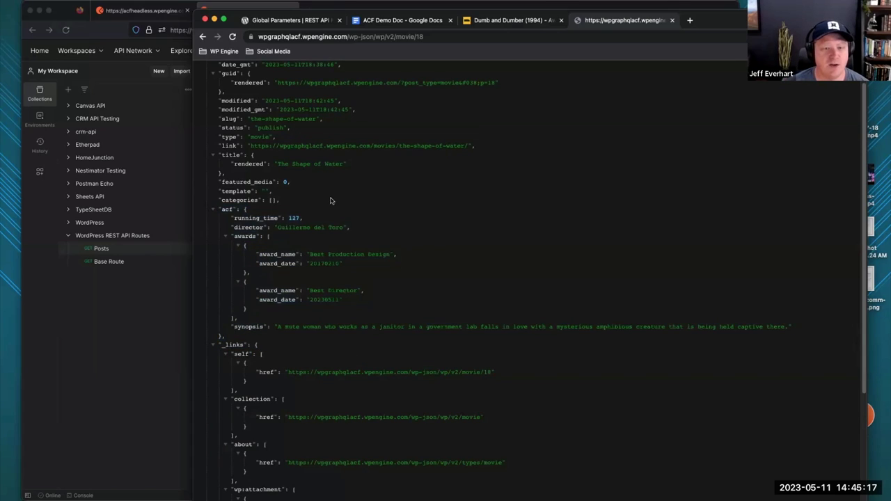
double_click(296, 219)
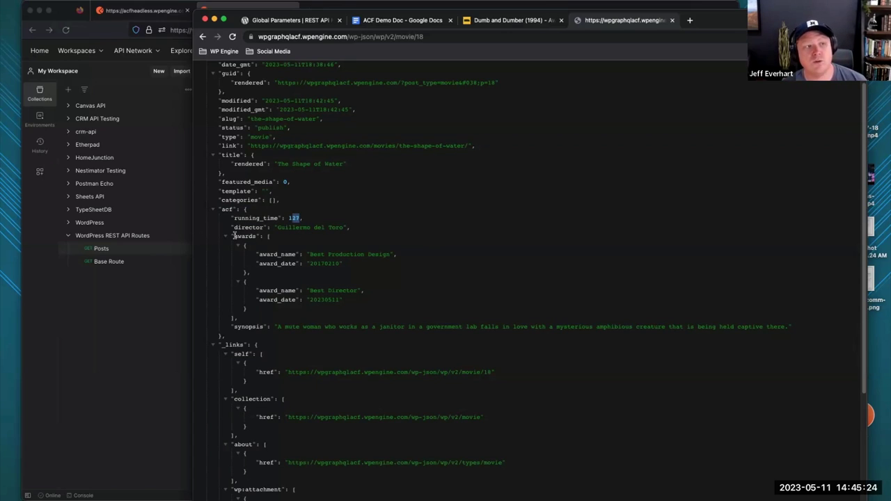
drag(268, 236, 291, 325)
click(297, 323)
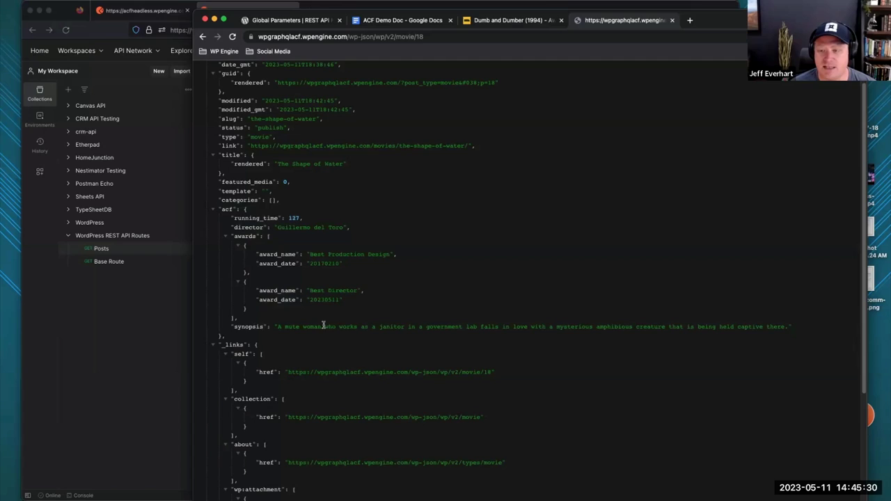
drag(792, 327, 202, 326)
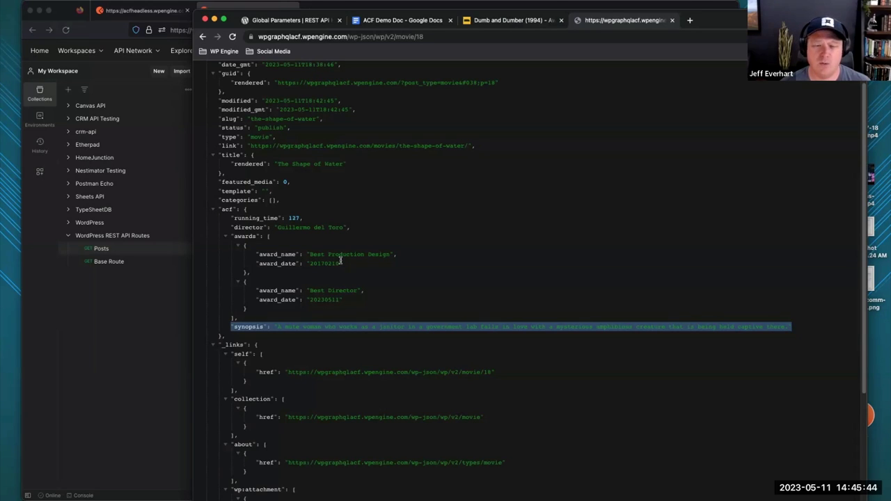
scroll(350, 270, up, 2)
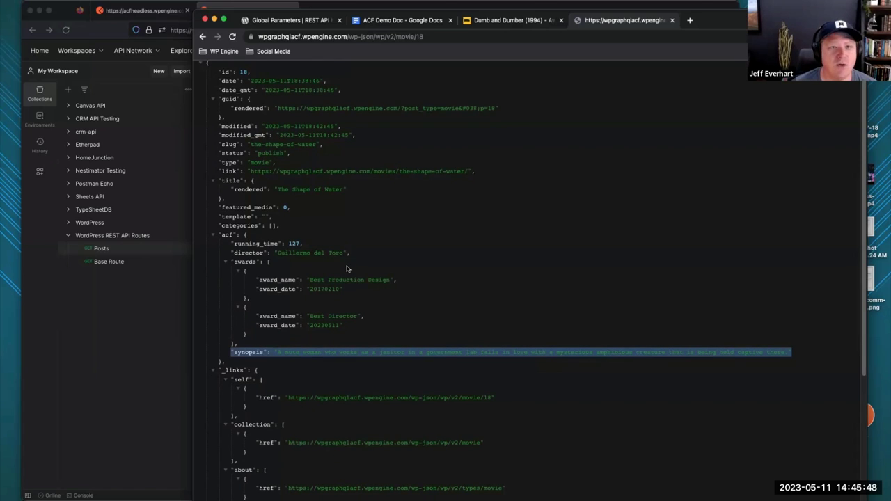
- Search Google for "acf rest api" in a new browser tab and open the Advanced Custom Fields WP REST API Integration page
drag(194, 12, 152, 39)
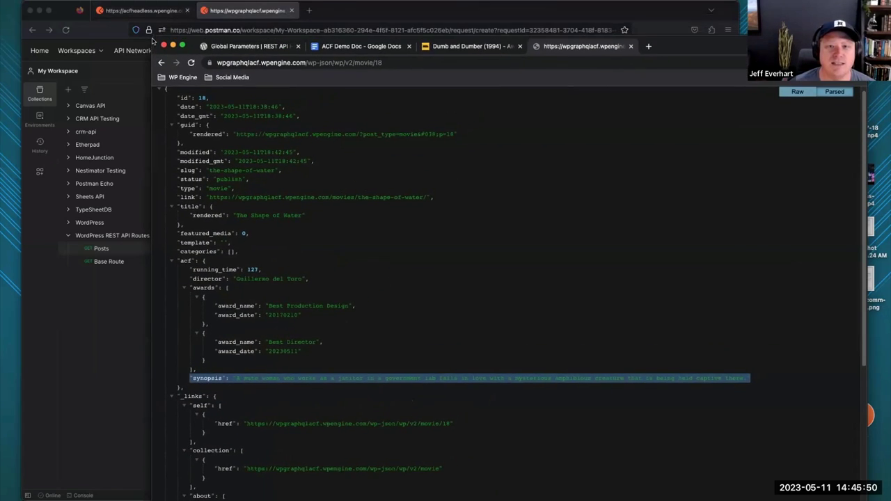
click(235, 46)
click(648, 46)
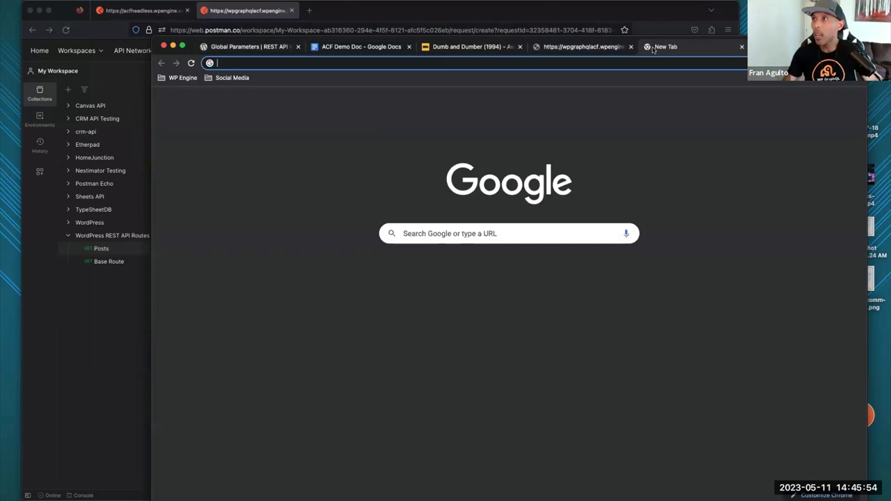
text(acf )
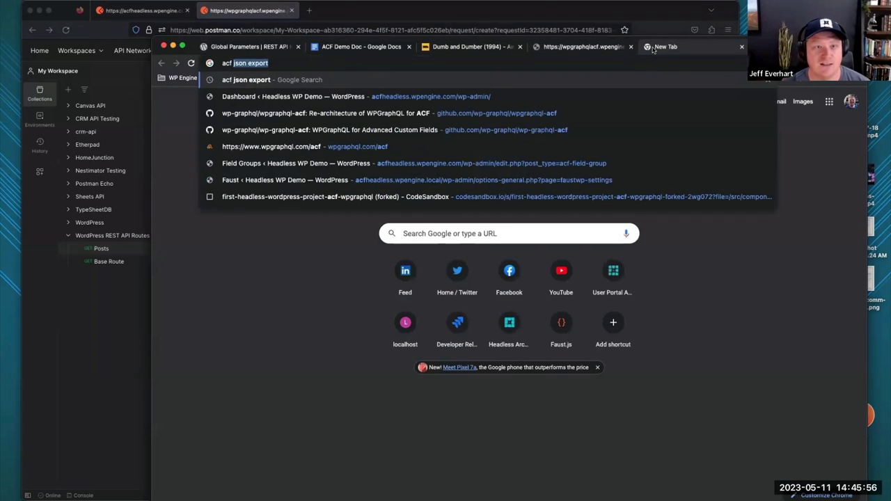
text(rest api)
key(Return)
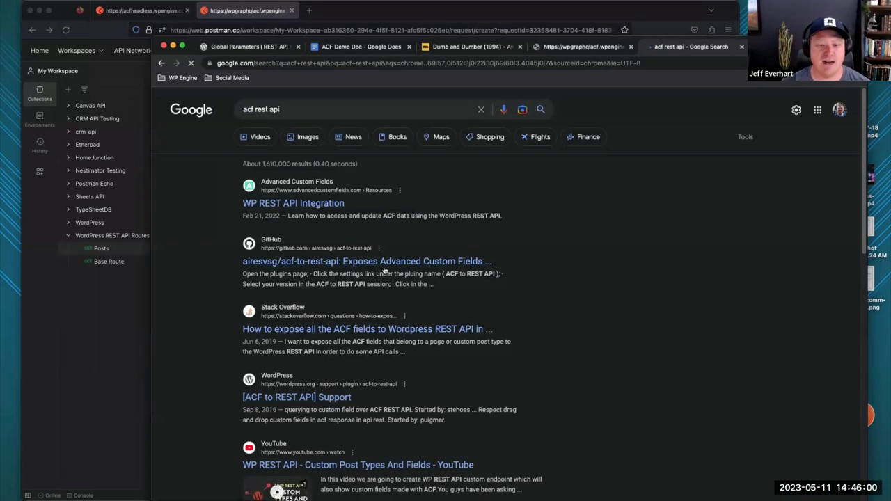
click(303, 207)
- Find the Controlling the Output Format section in the ACF documentation and examine the acf_format parameter
scroll(536, 281, down, 5)
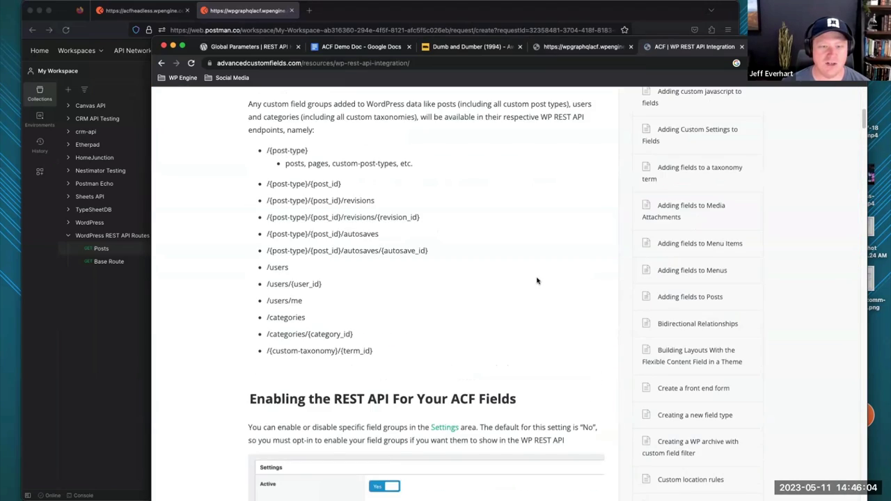
scroll(537, 280, down, 10)
scroll(410, 294, down, 15)
scroll(410, 293, down, 15)
scroll(409, 293, down, 15)
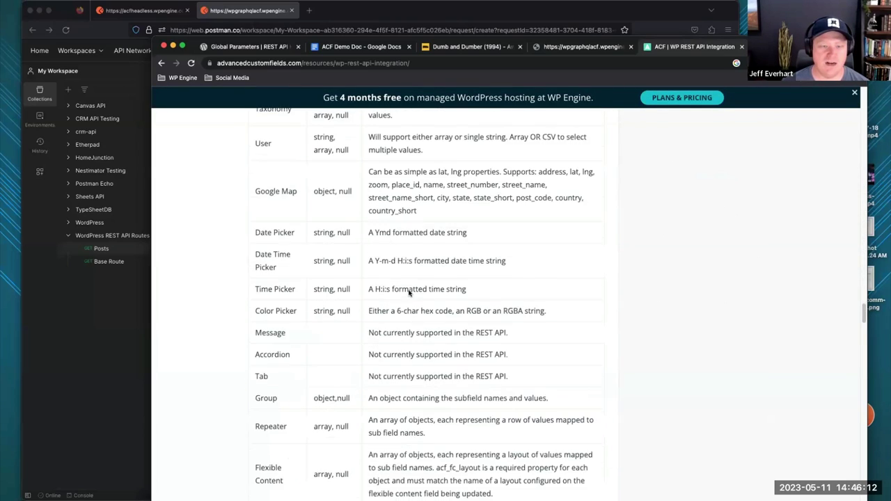
scroll(410, 293, down, 5)
scroll(410, 294, down, 8)
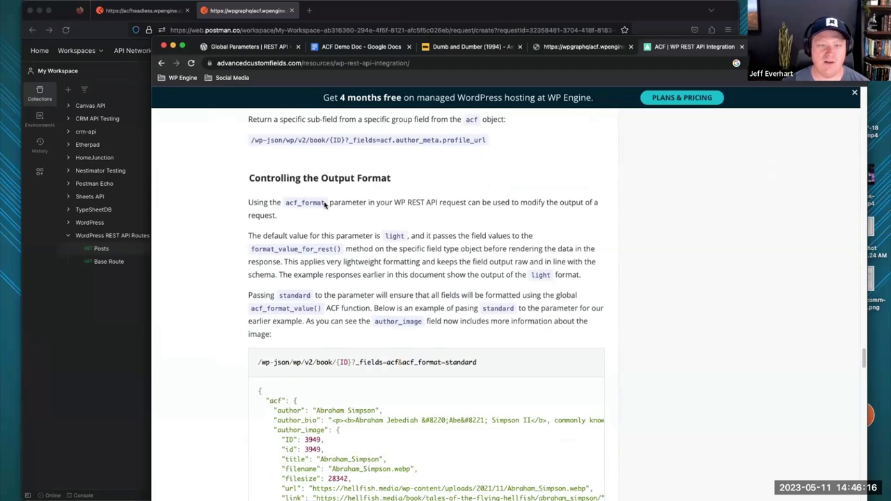
double_click(311, 202)
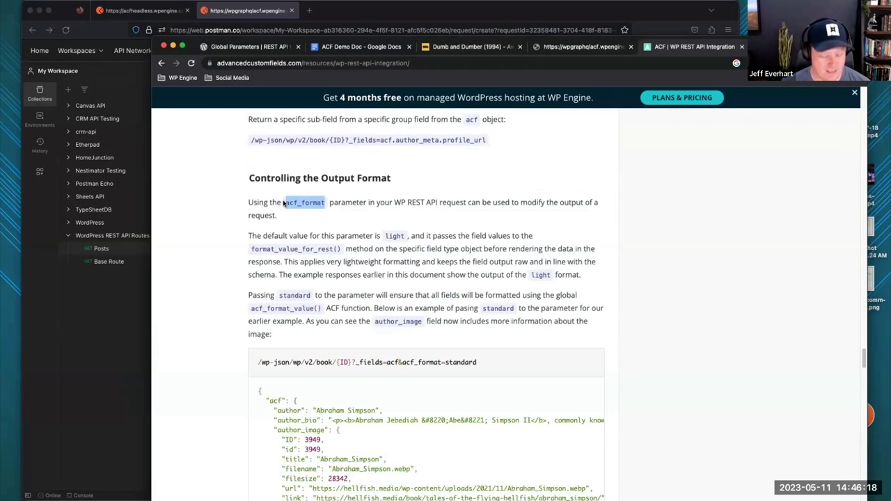
- Request The Shape of Water's REST data with ?acf_format=standard added to the wp-json/wp/v2/movie/18 URL
click(600, 46)
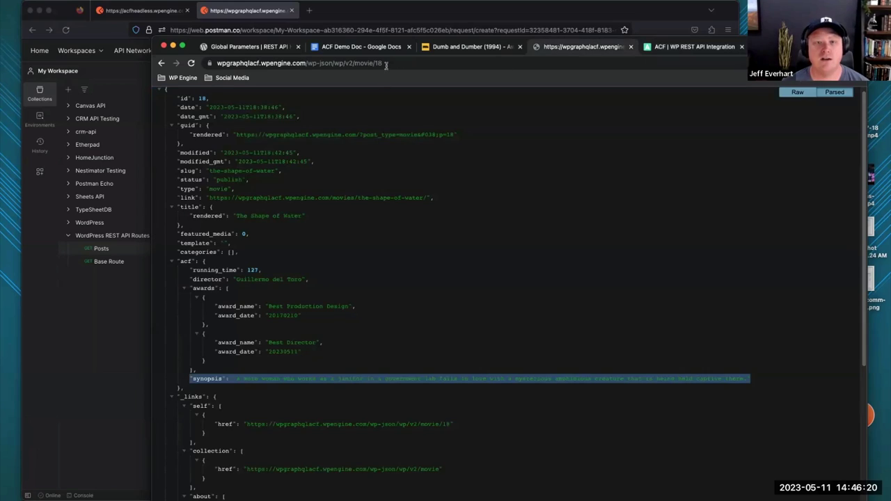
click(429, 61)
click(430, 60)
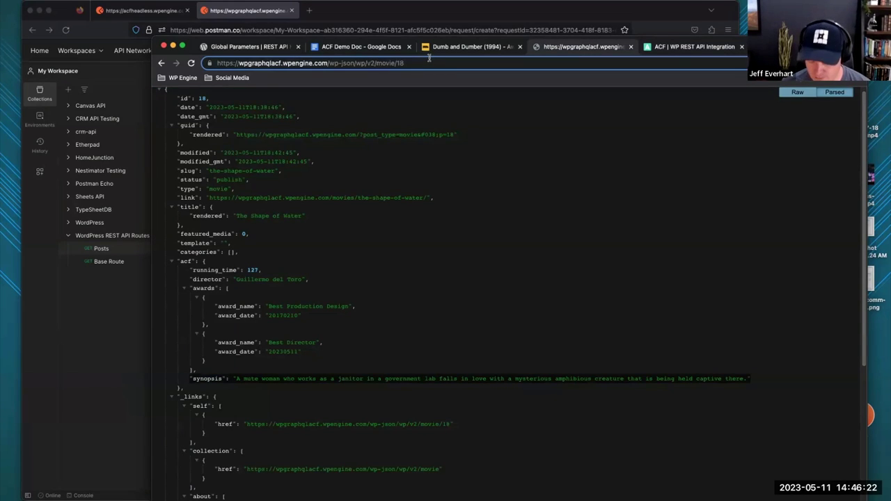
text(?acf_format)
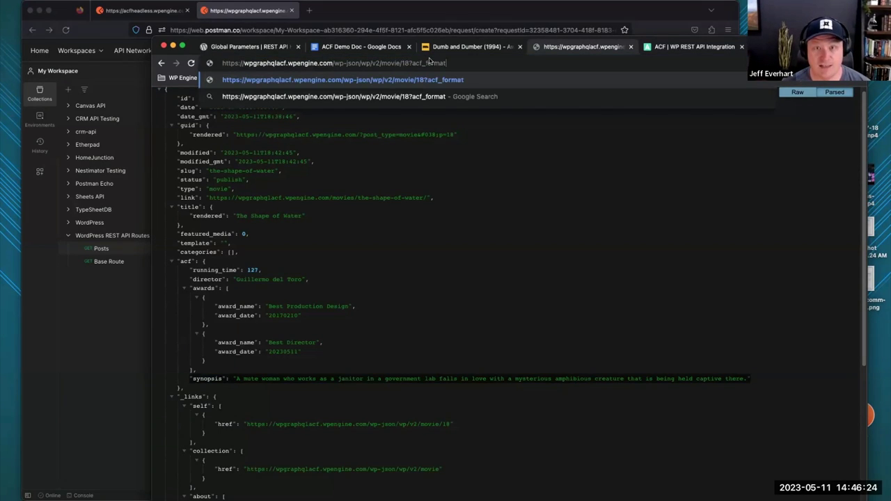
text(=)
key(BackSpace)
text(=standard)
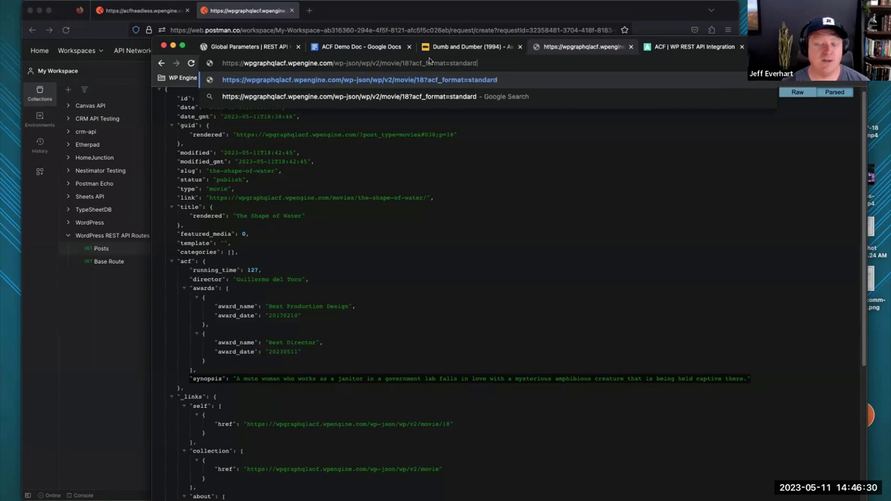
key(Return)
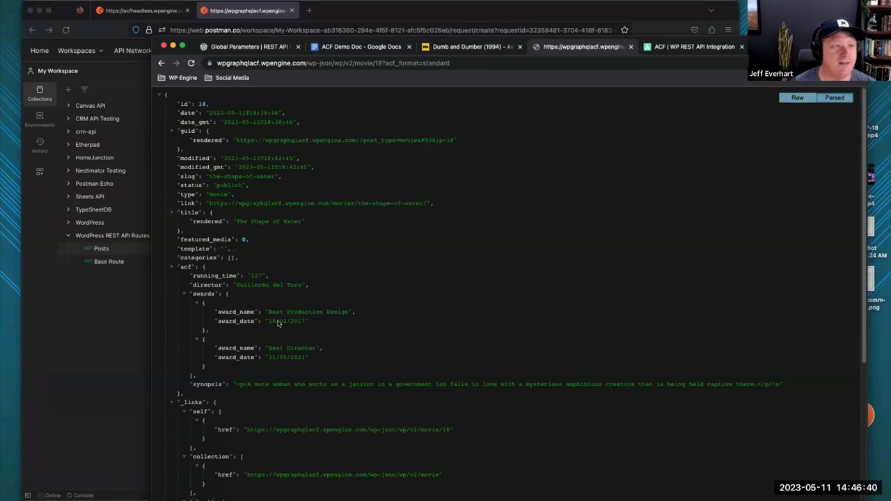
click(465, 63)
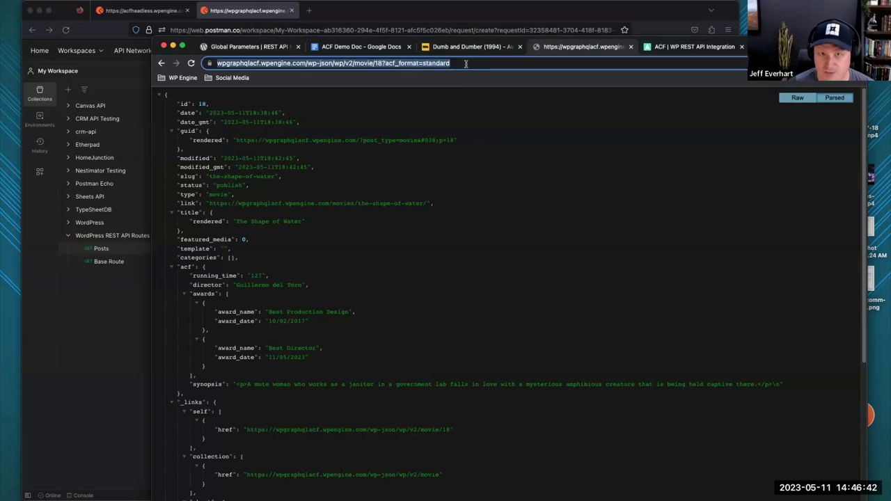
key(Escape)
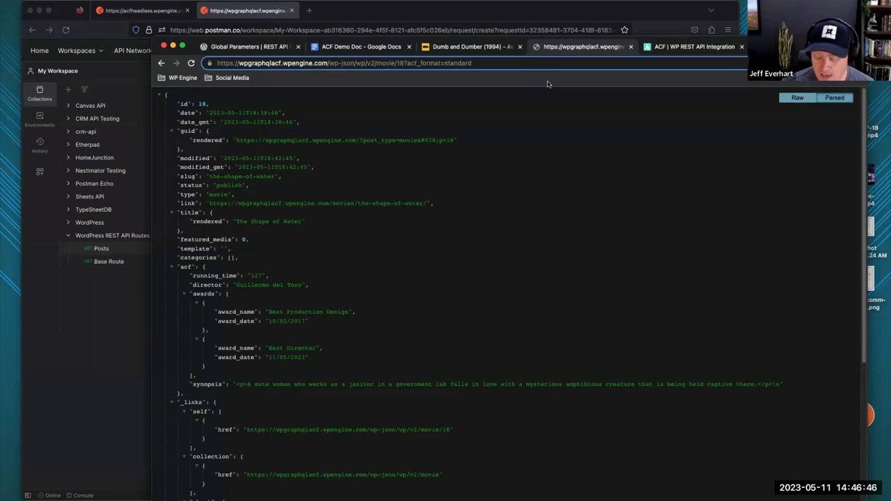
text(&)
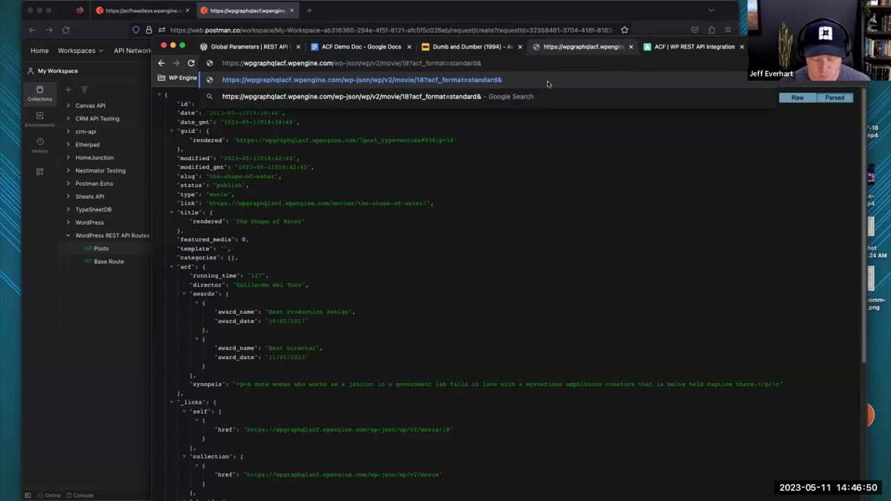
key(Escape)
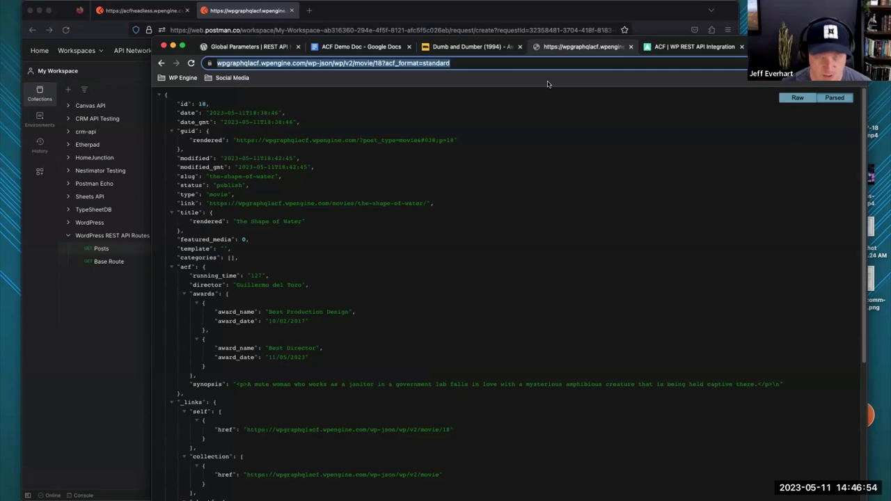
- Request movie 18's REST data with &_fields=title,acf.director appended after acf_format=standard in the URL
click(483, 62)
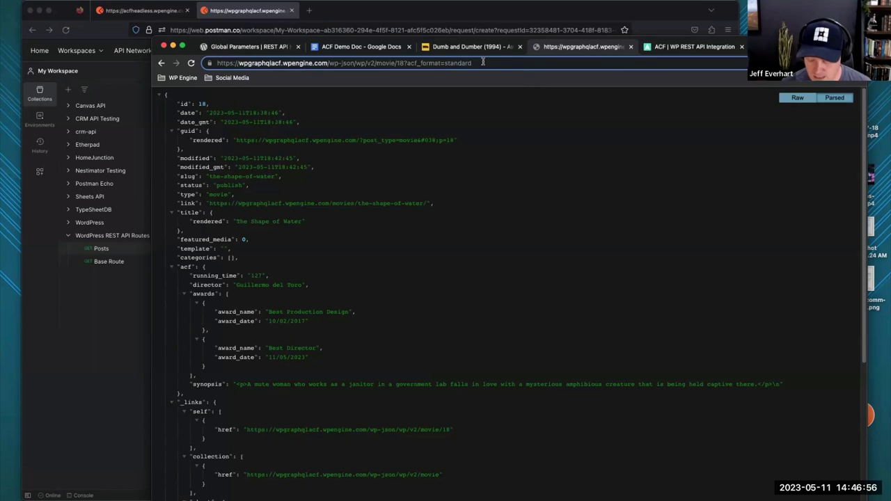
text(&)
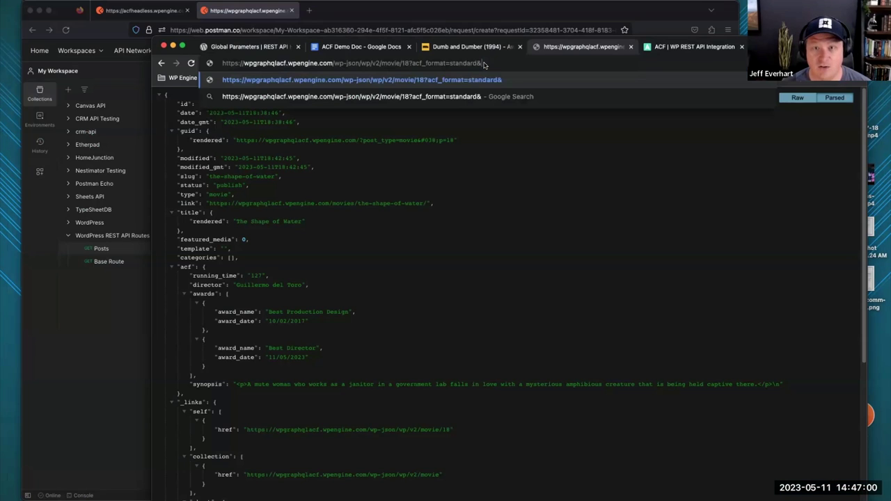
text(-)
key(BackSpace)
text(_)
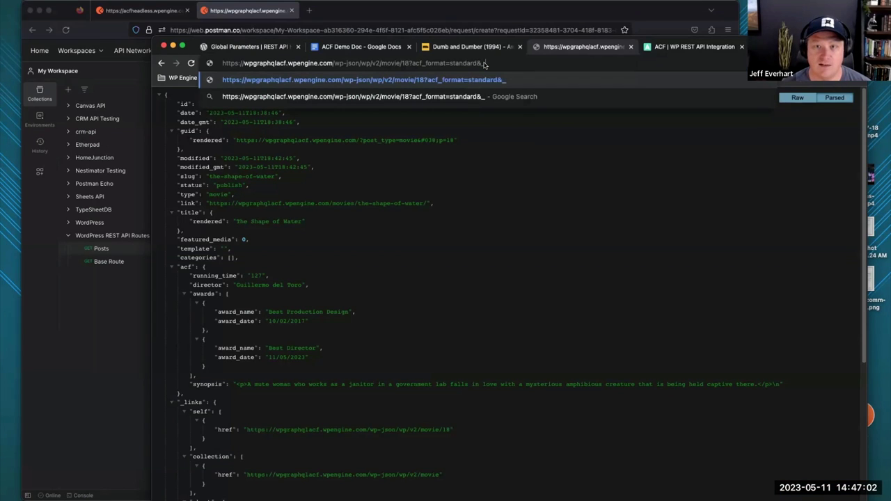
text(field)
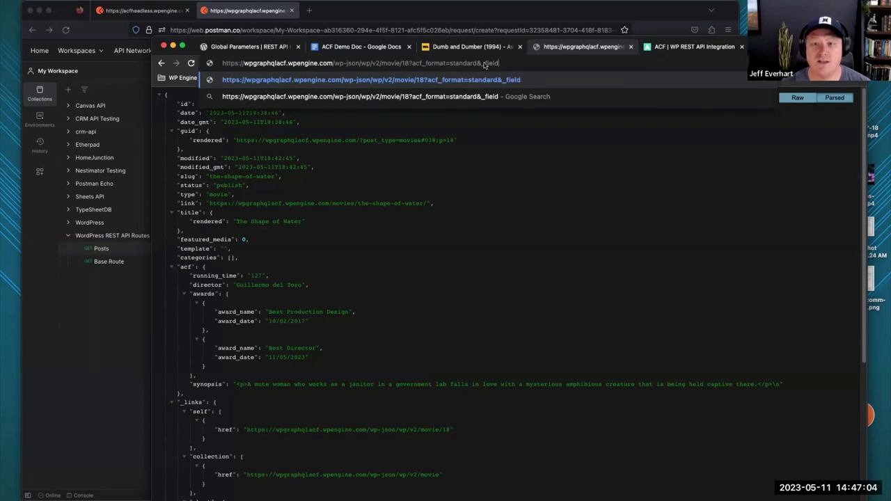
text(s=)
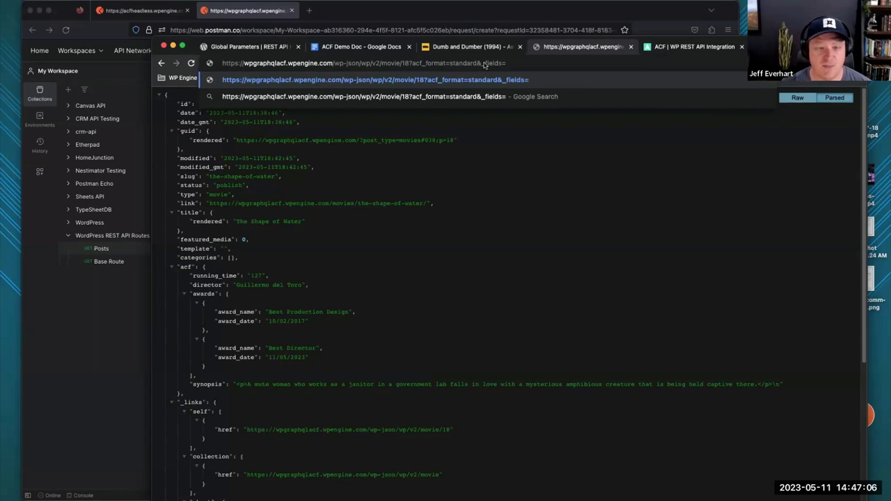
text(ti)
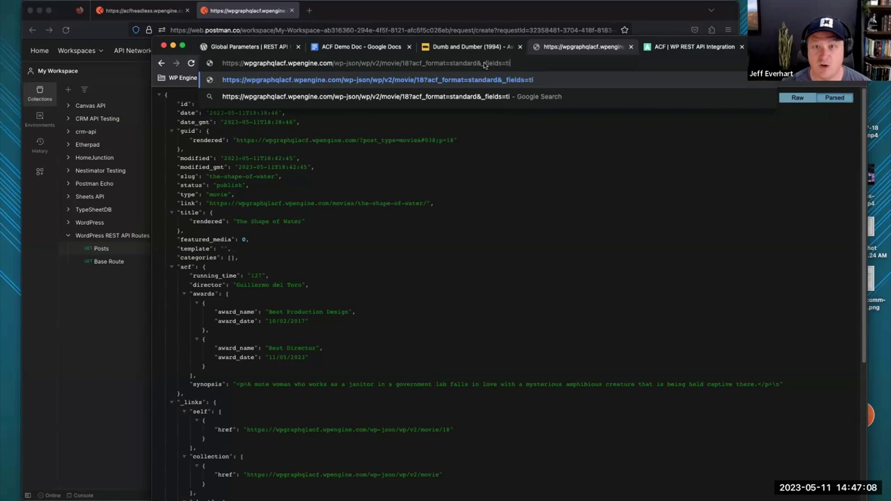
text(tle,)
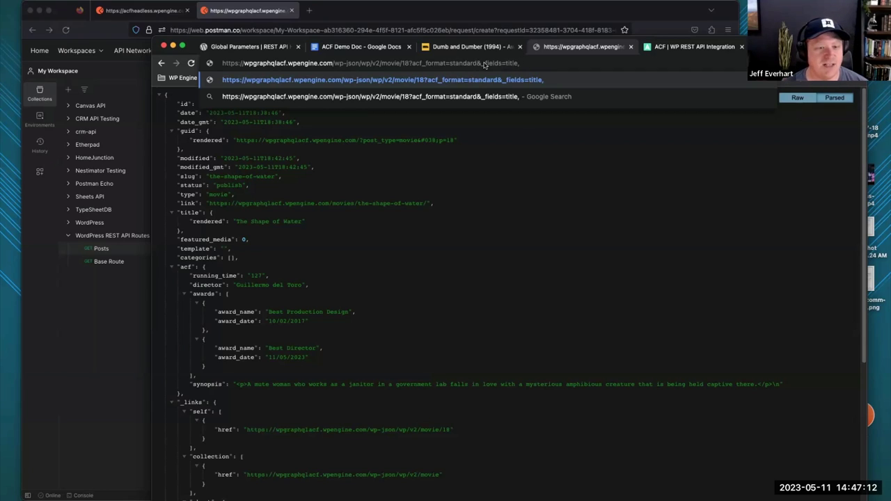
text(ac)
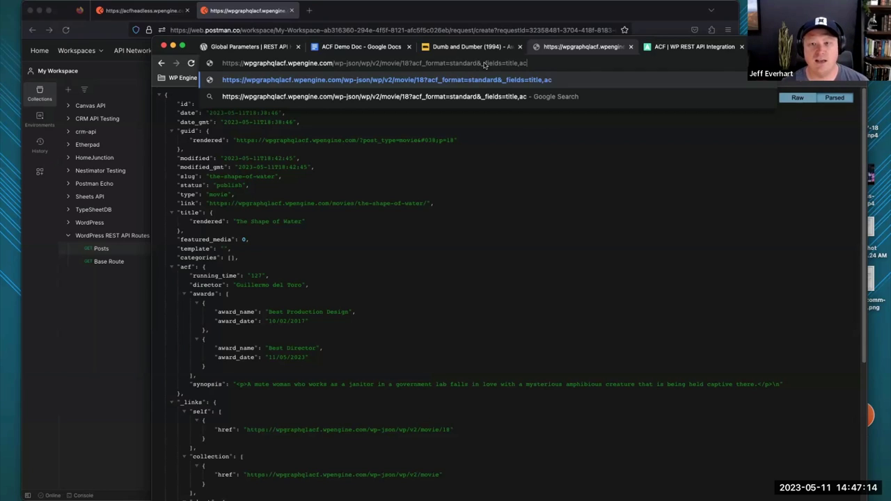
text(f.director)
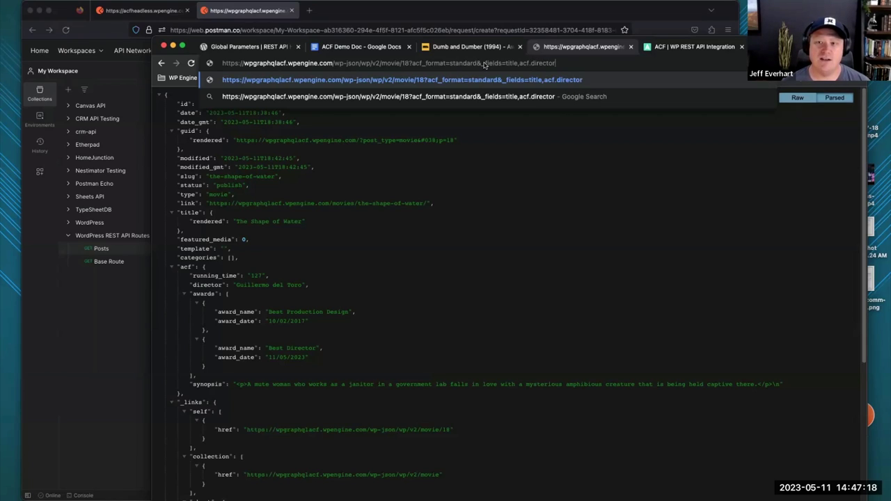
key(Return)
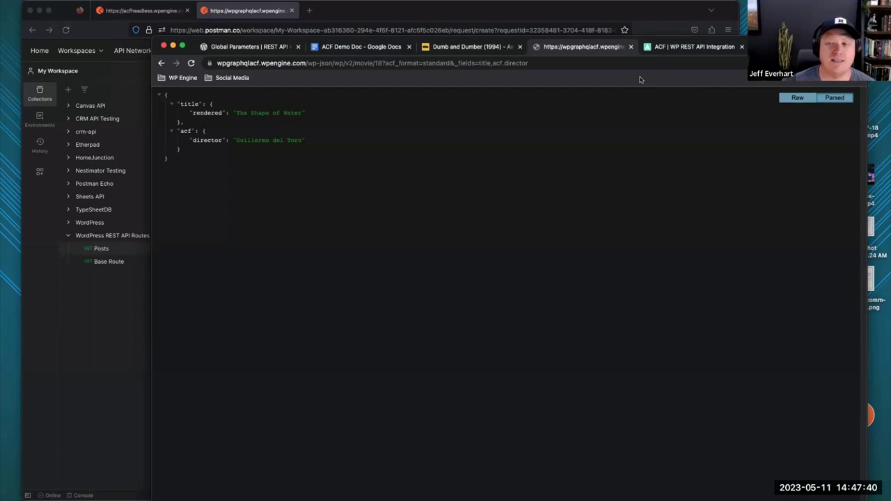
- Revisit the ACF output format documentation, then request the movie's REST data again with &_embed appended to the URL
click(667, 46)
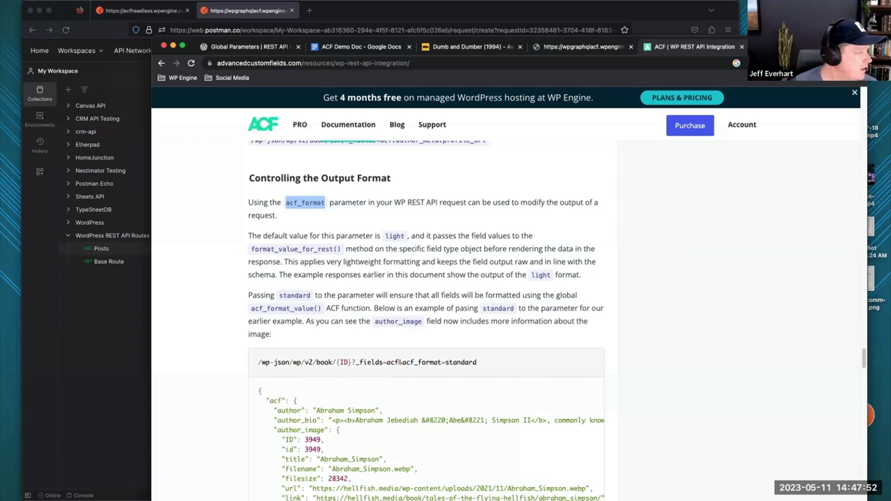
click(557, 46)
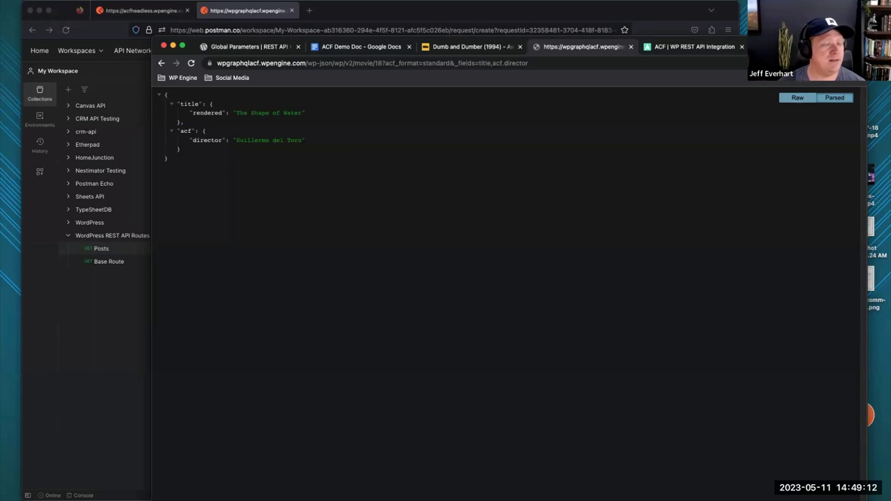
click(545, 64)
click(546, 64)
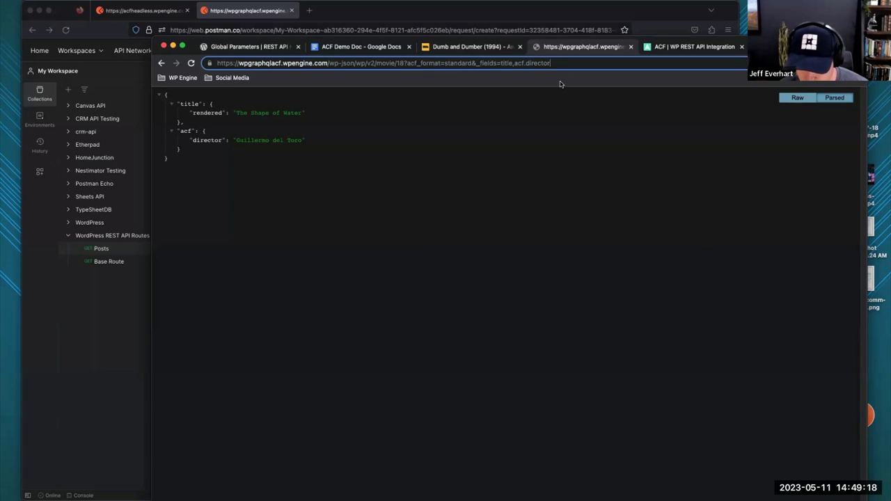
text(&)
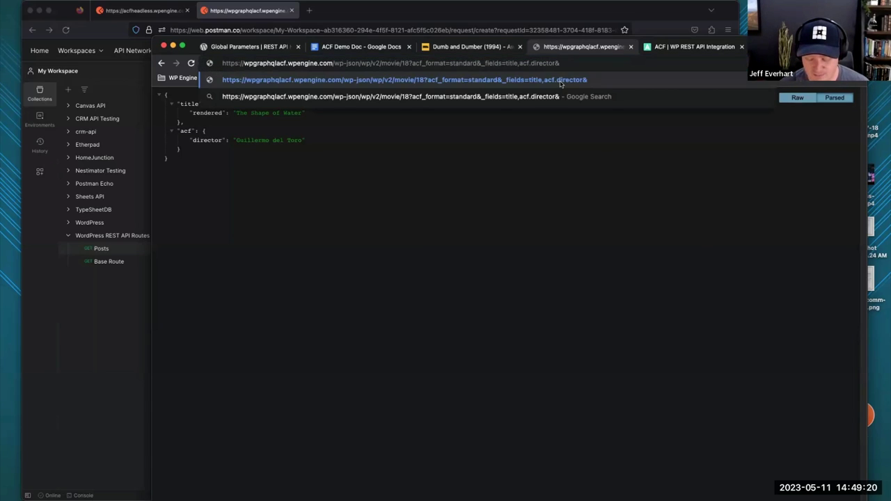
text(_)
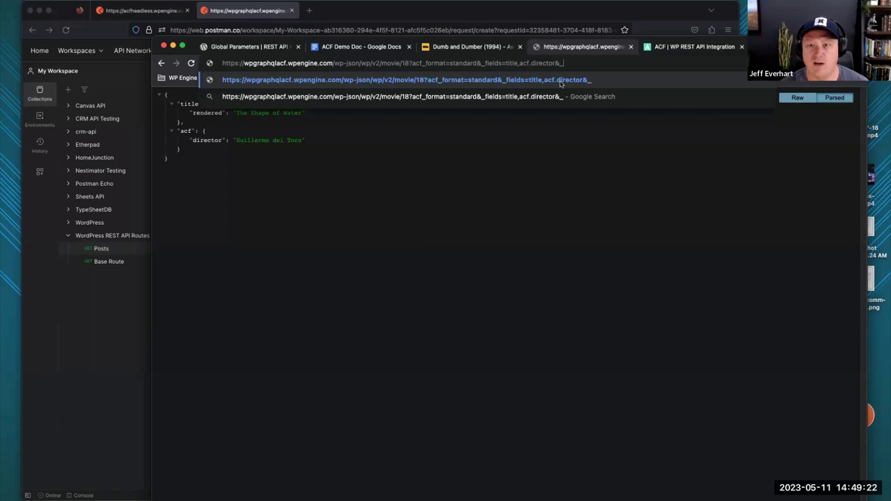
text(embed)
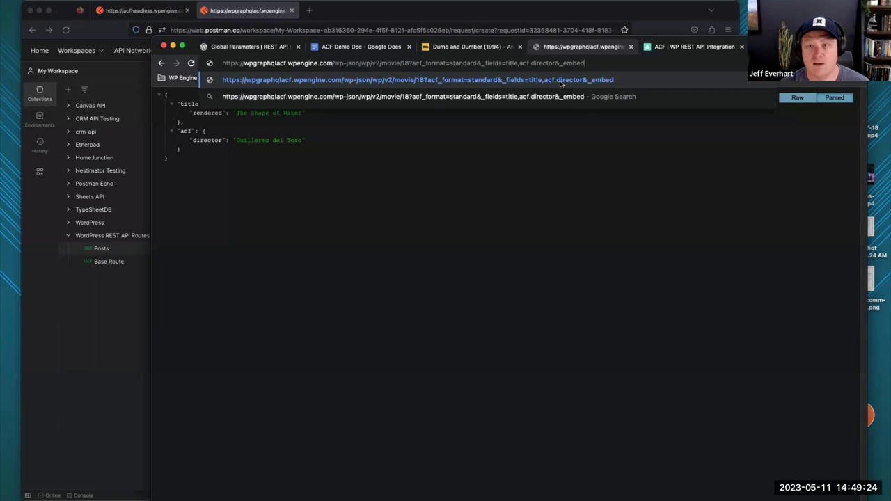
key(Return)
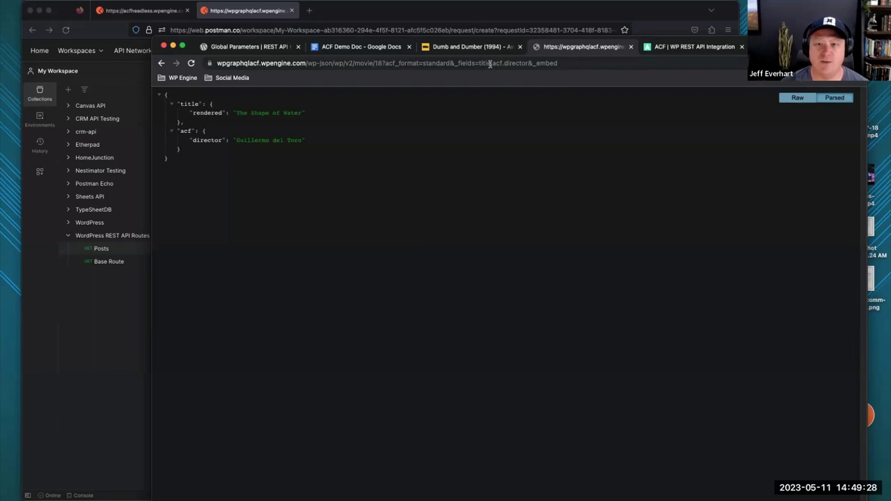
- Add links to the _fields list after acf.director and request the movie's data again
mouse_move(528, 63)
mouse_down()
mouse_move(456, 63)
mouse_move(529, 61)
mouse_up()
text(,li)
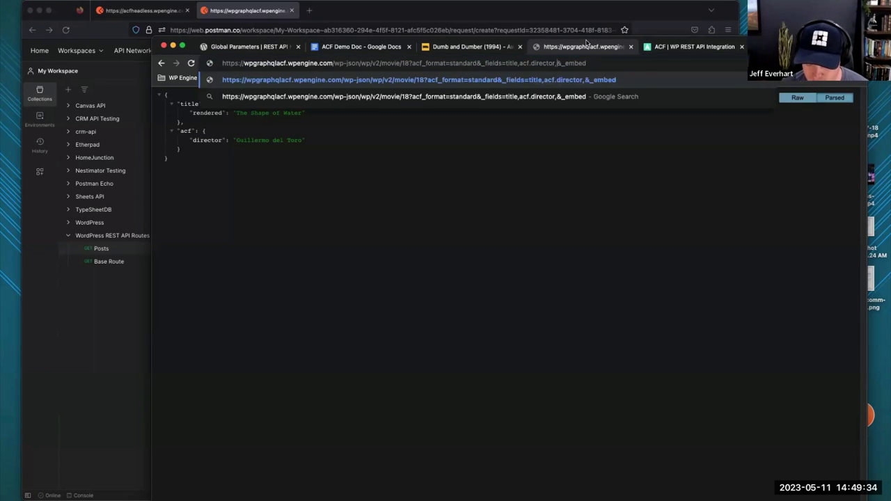
text(nks)
key(Return)
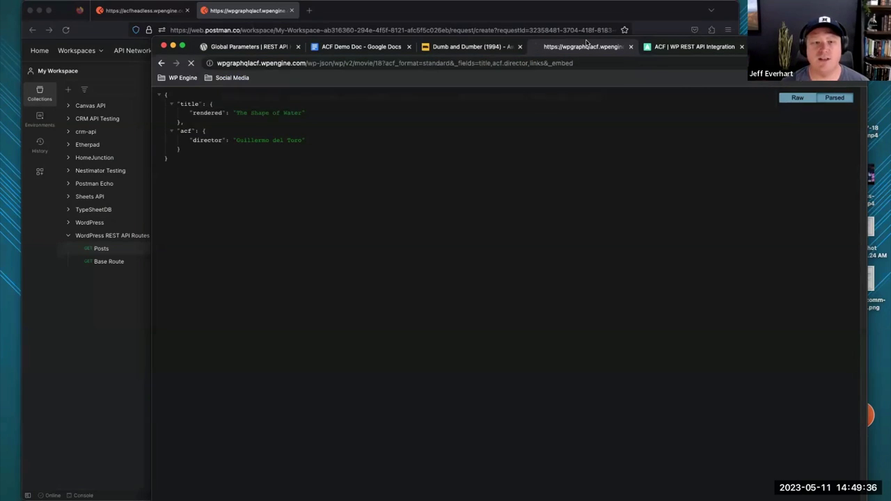
- Change links to _links in the URL's _fields list and resend the request
click(544, 62)
click(546, 62)
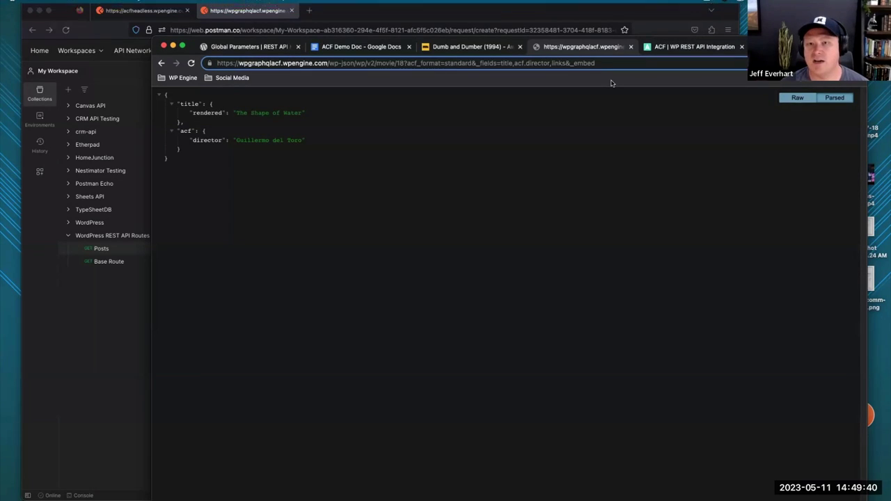
drag(565, 63, 500, 63)
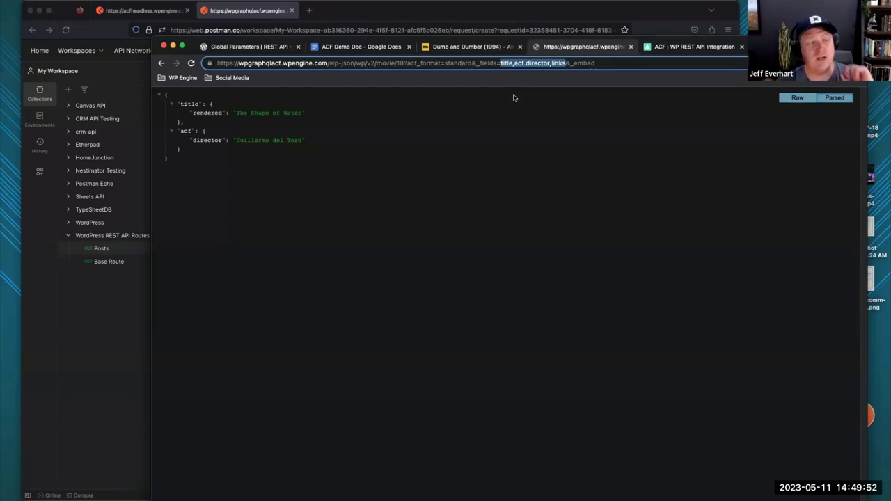
click(549, 64)
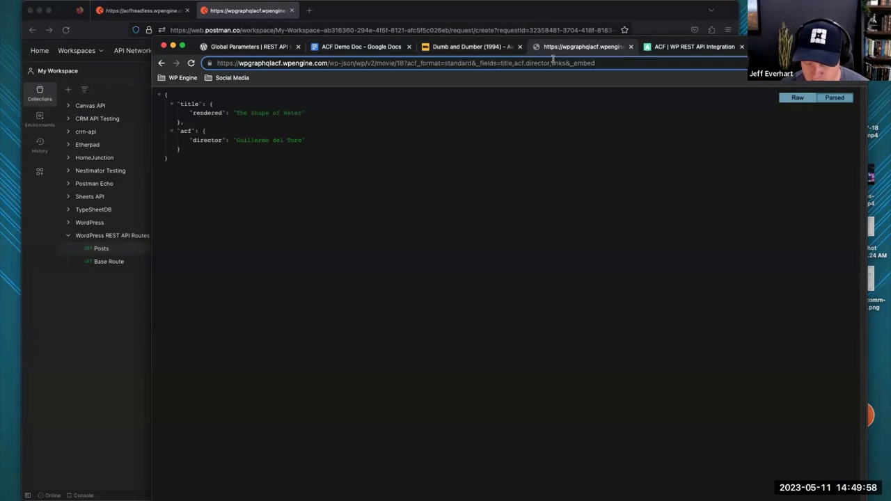
text(_)
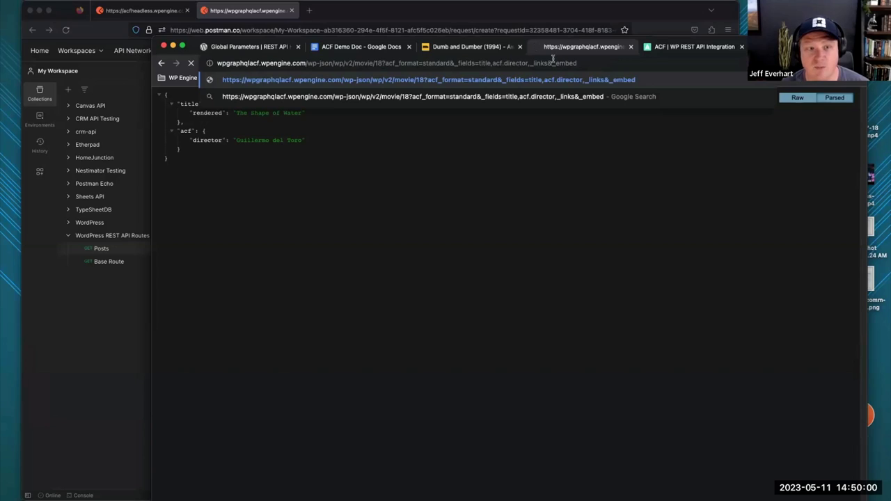
key(Return)
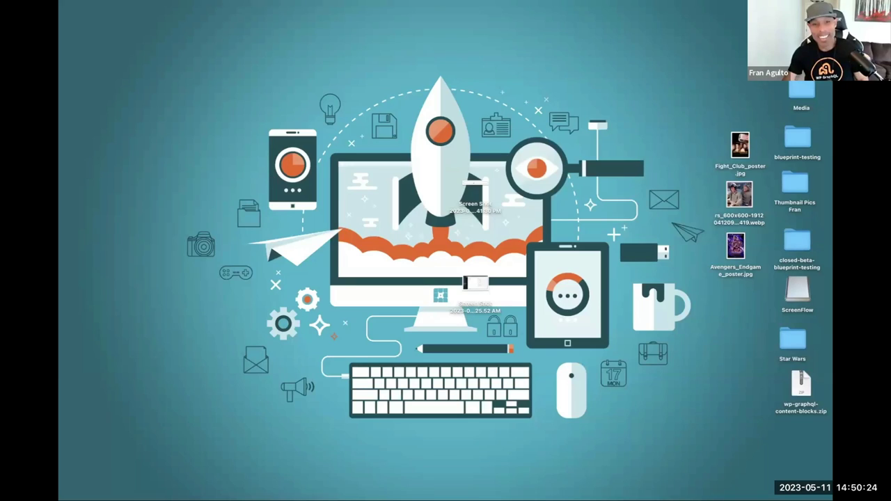
- Switch to the browser with the WordPress admin and view the list of all movies
mouse_move(302, 487)
click(173, 479)
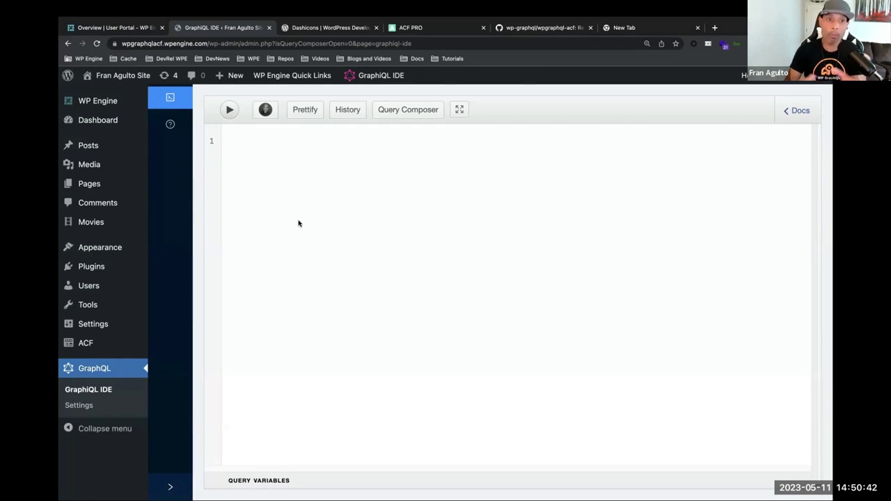
click(91, 221)
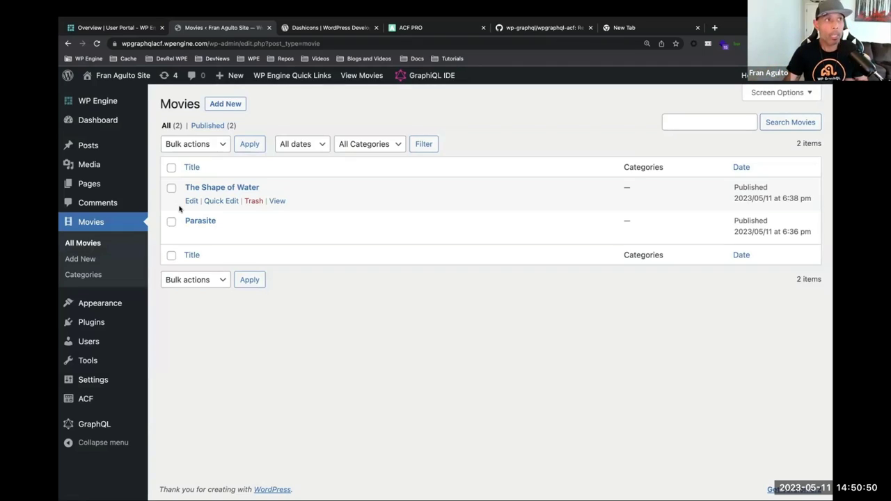
- Open the GraphiQL IDE and write a query named GetMovies containing a movies block
click(414, 82)
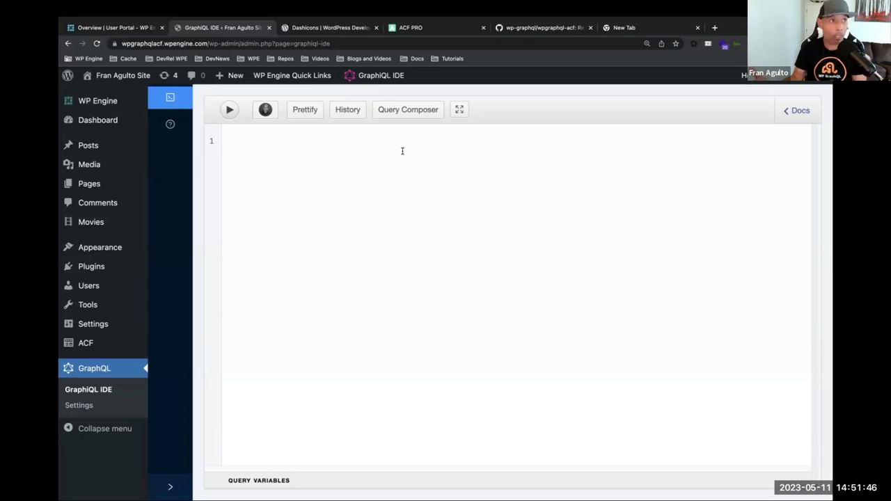
text(que)
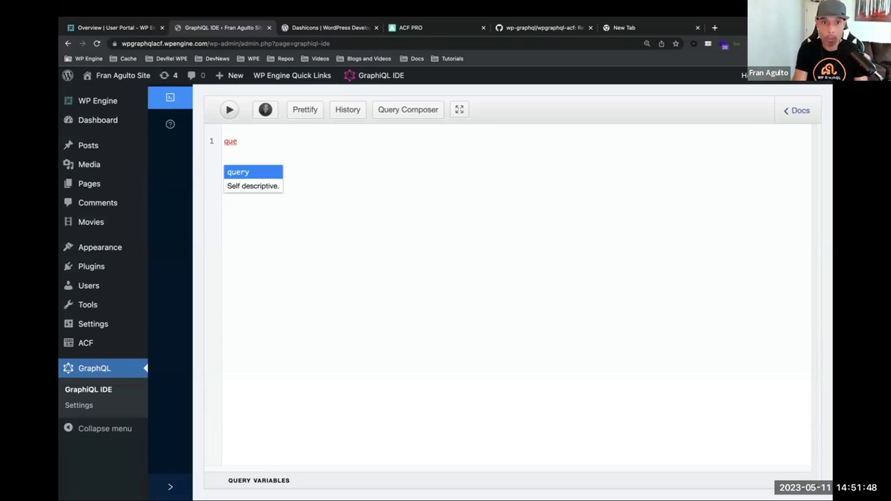
text(ry GetMovies {)
key(Return)
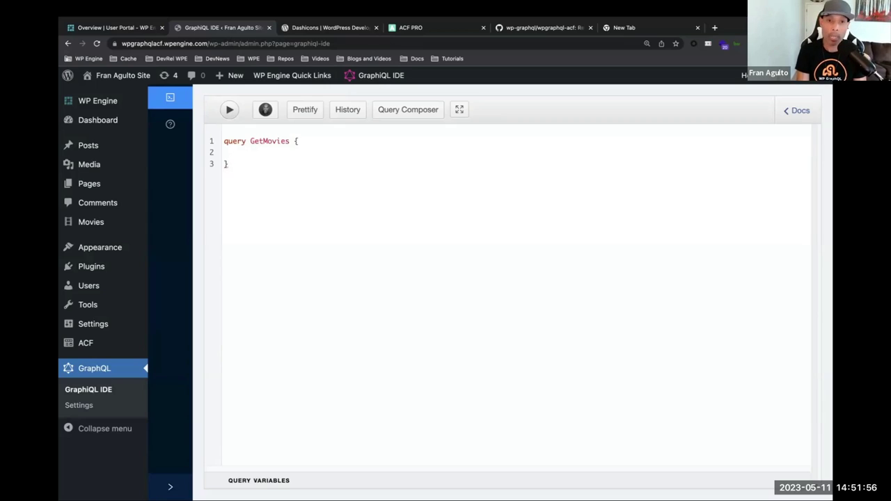
text(movies)
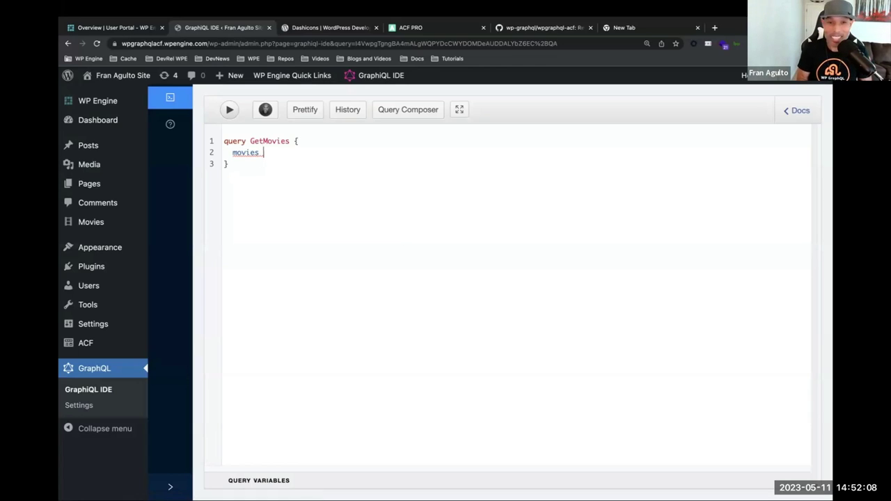
text({)
key(Return)
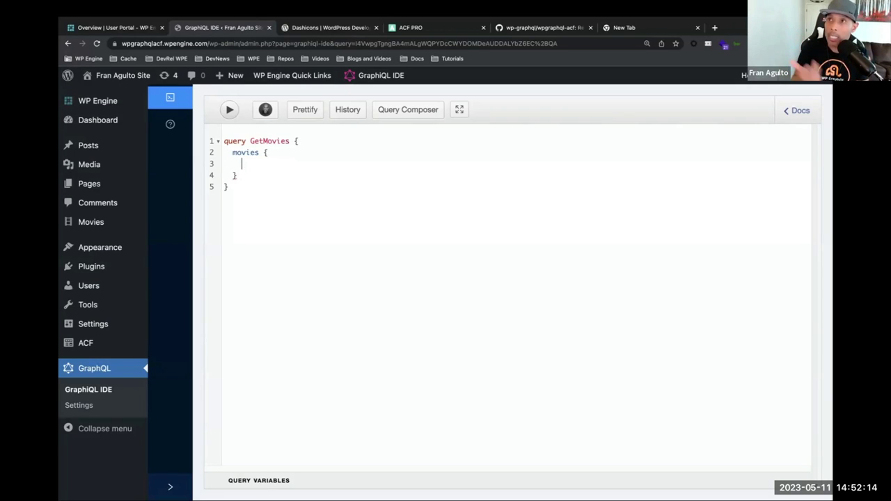
- Add a movieDetails block with braces inside the movies block of the GetMovies query
text(movie)
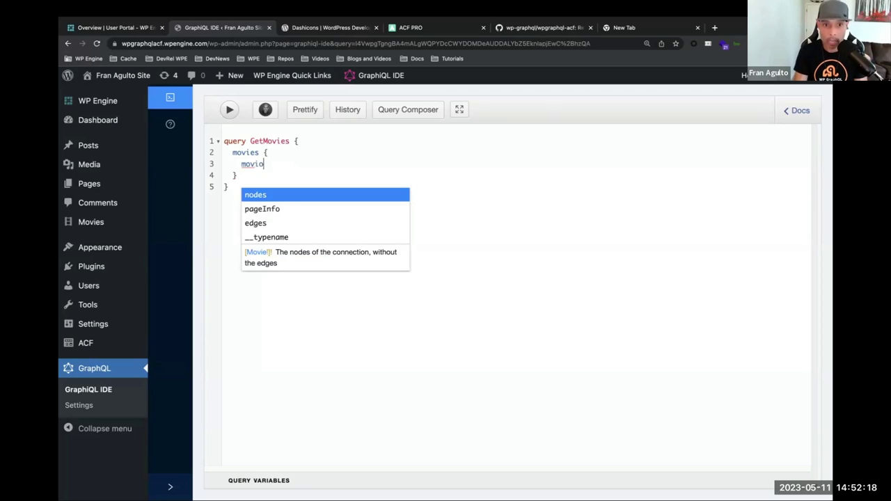
text(Deta)
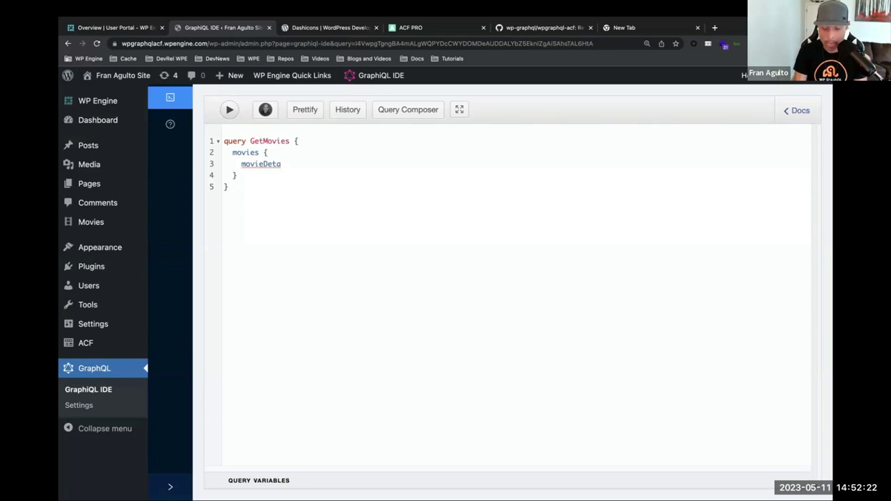
text(ils {)
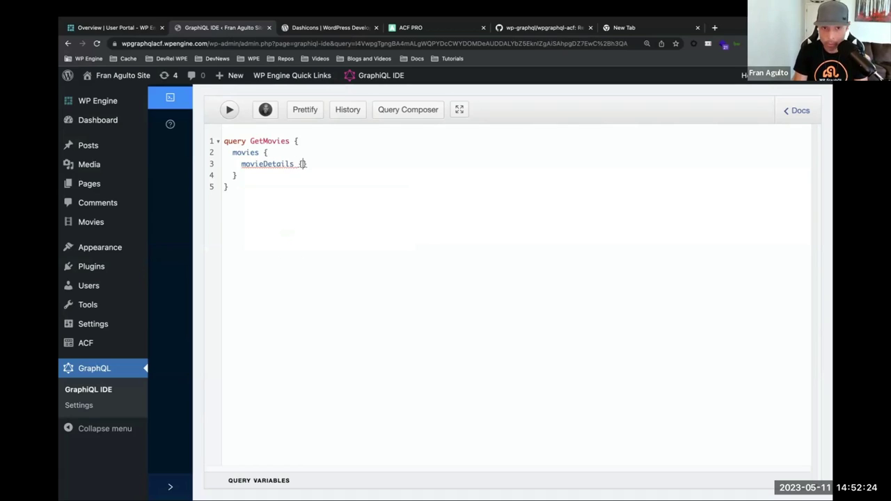
key(Return)
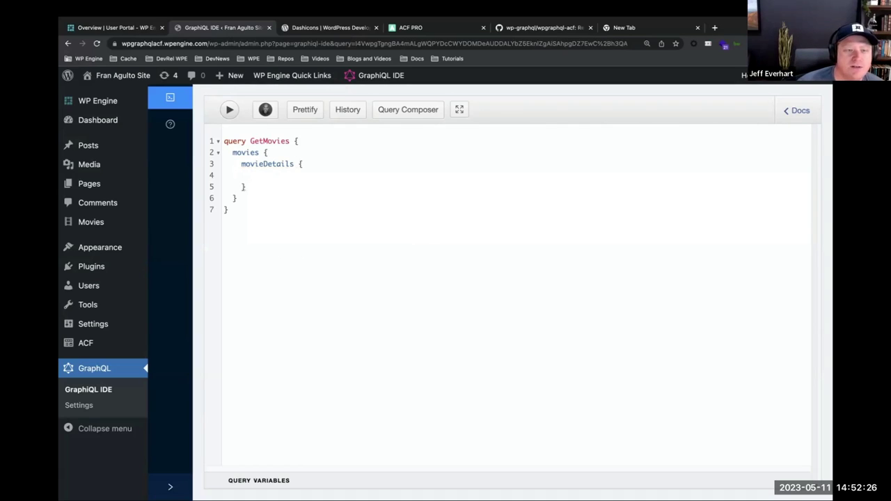
text(d)
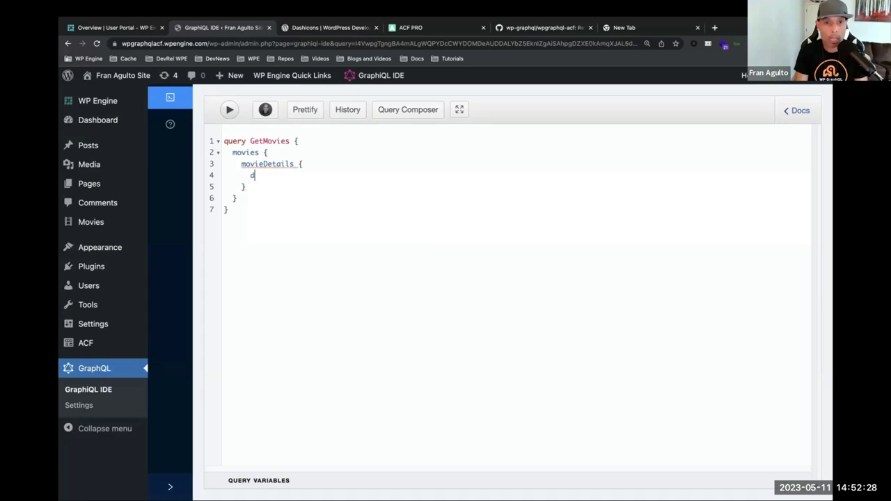
text(irec)
key(BackSpace)
key(BackSpace)
key(BackSpace)
key(BackSpace)
key(BackSpace)
key(BackSpace)
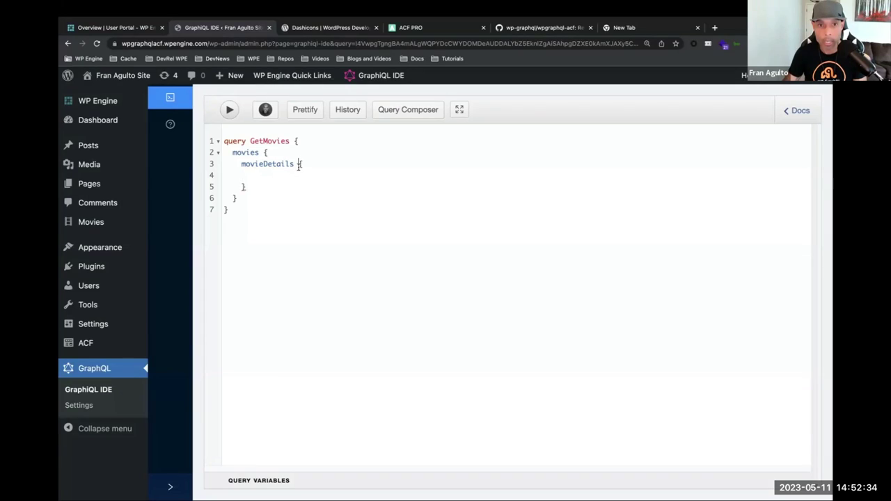
- Replace the movieDetails field name with nodes, keeping its braces
drag(295, 164, 241, 164)
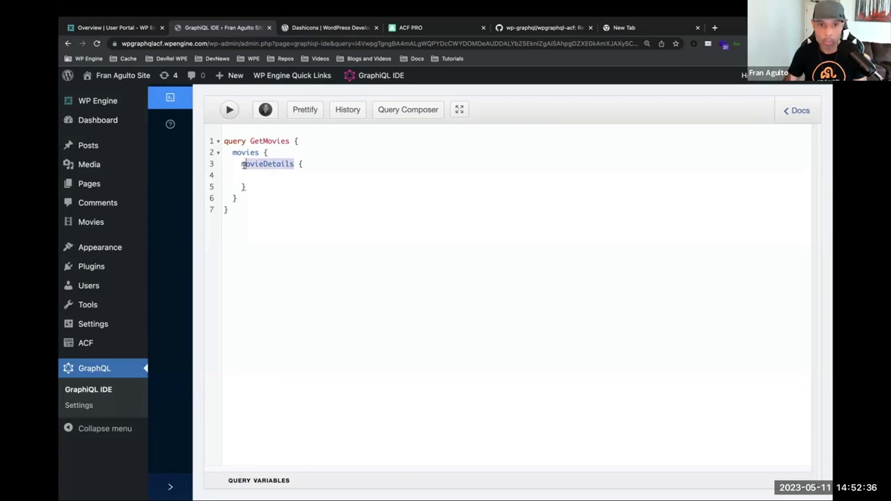
key(BackSpace)
text(nod)
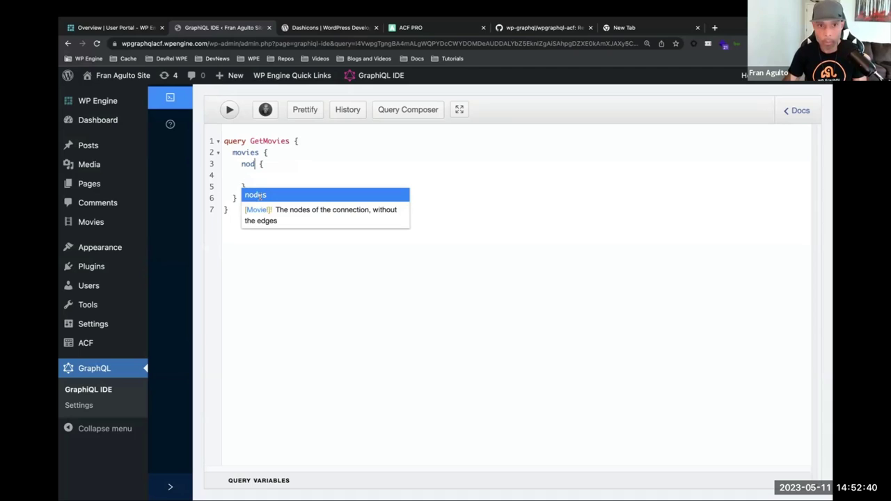
click(259, 195)
click(271, 180)
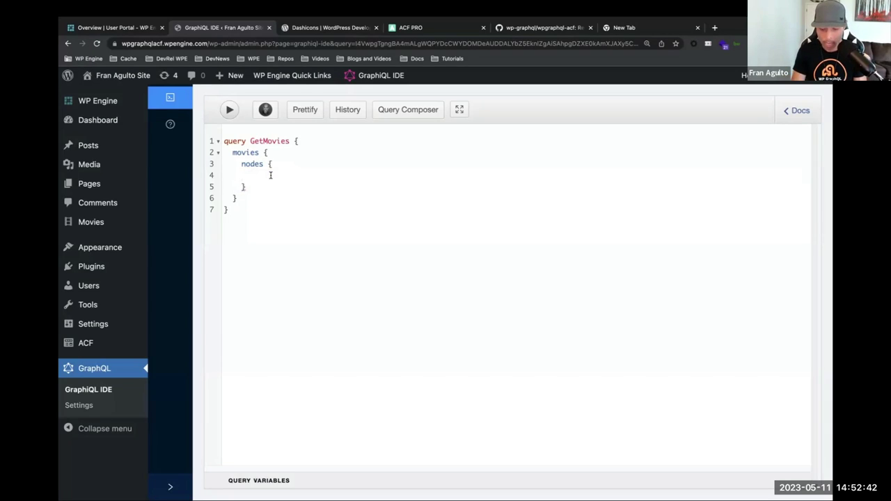
- Nest a movieDetails block inside nodes and remove the query's final closing brace
text(moc)
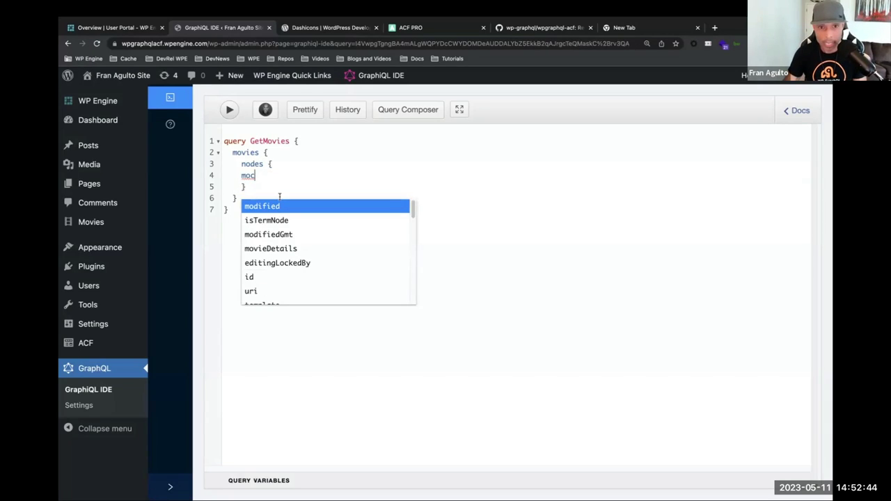
click(276, 249)
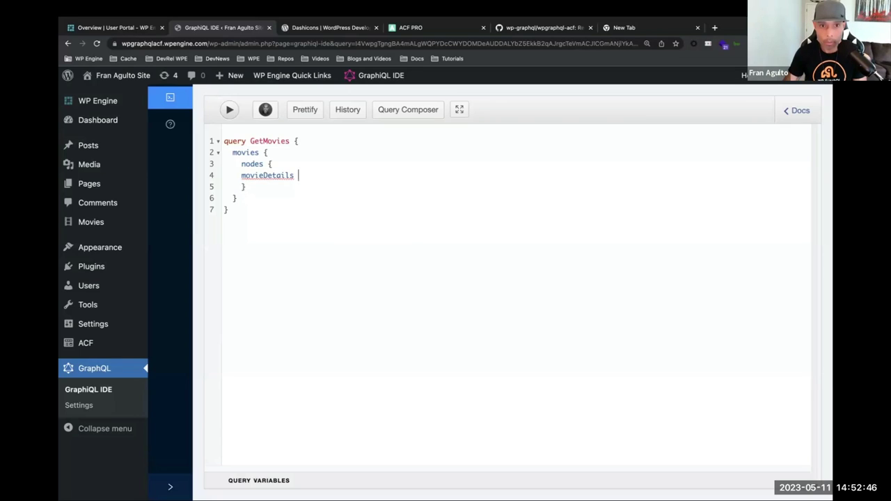
text({)
key(Return)
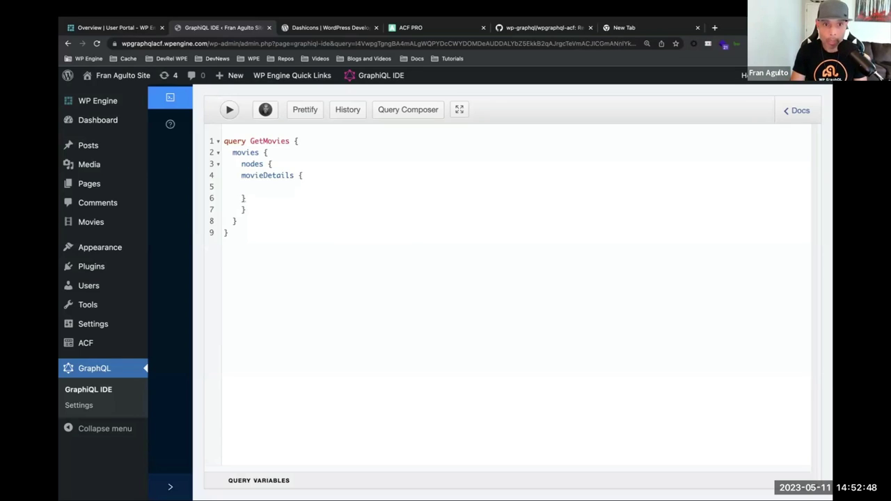
click(271, 232)
key(BackSpace)
- Add the director field inside the movieDetails block
click(265, 188)
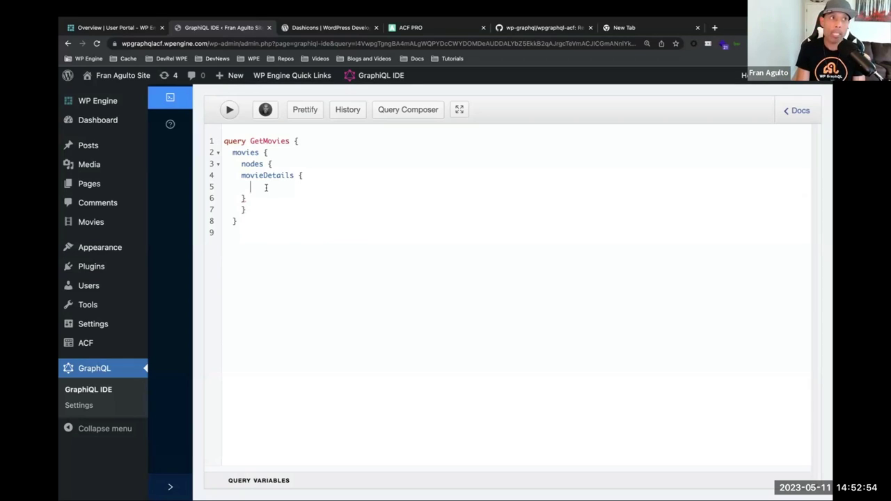
text(di)
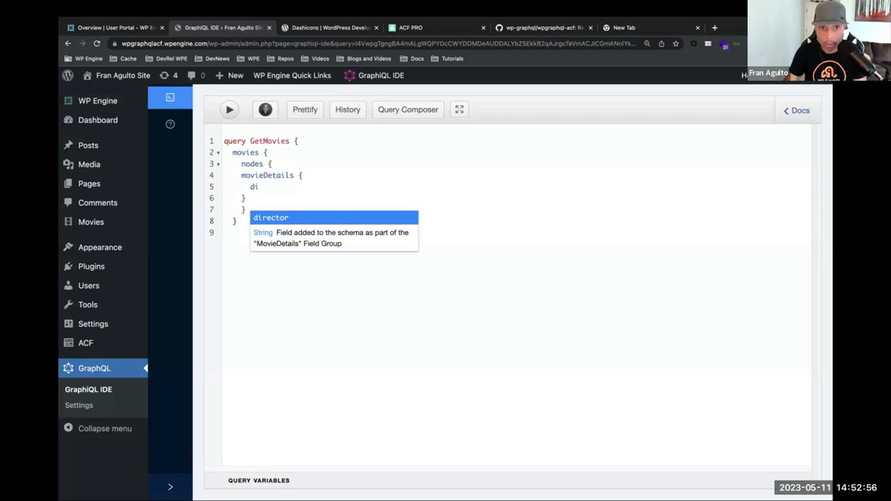
click(271, 219)
- Add the synopsis field on the line below director
key(Return)
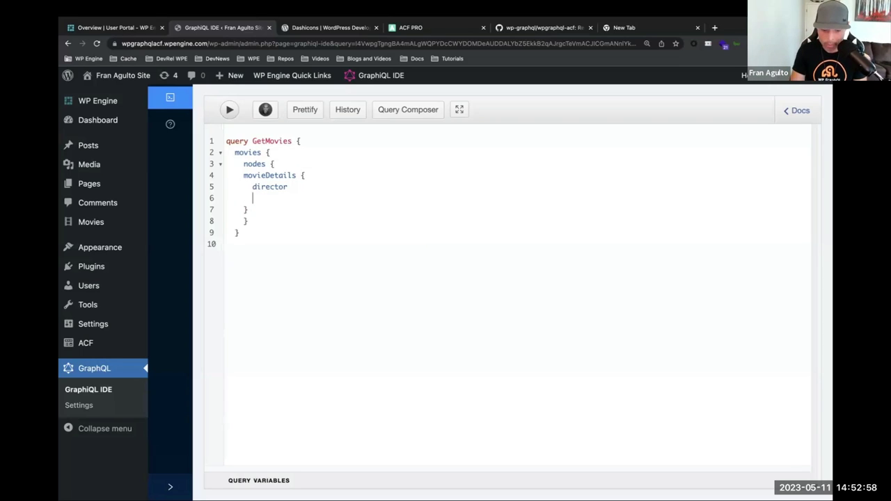
text(s)
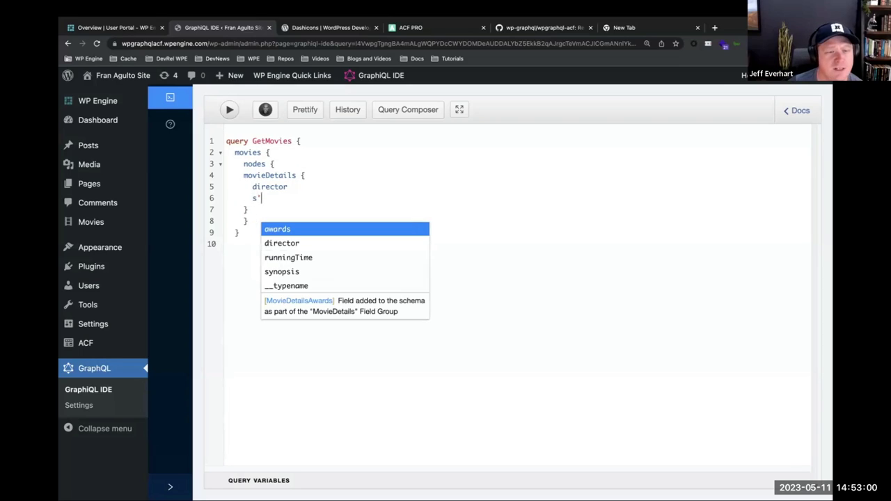
key(Escape)
key(Return)
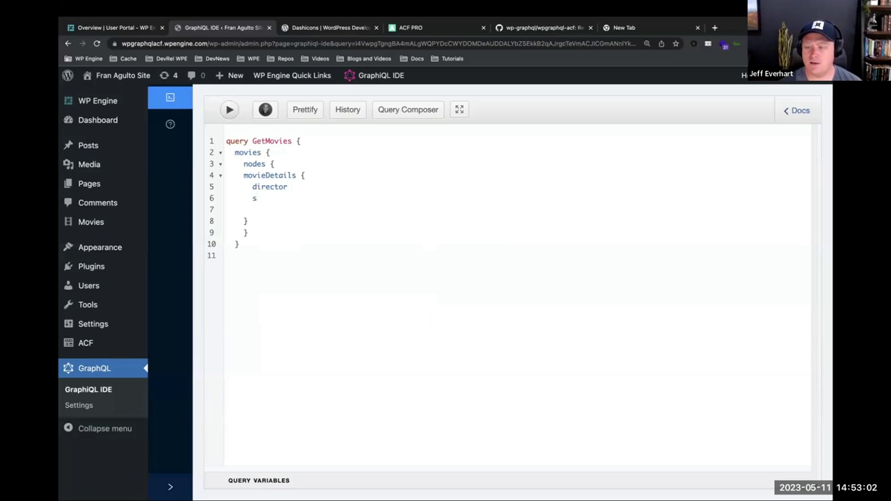
key(BackSpace)
key(BackSpace)
key(BackSpace)
key(BackSpace)
key(BackSpace)
key(BackSpace)
text(y)
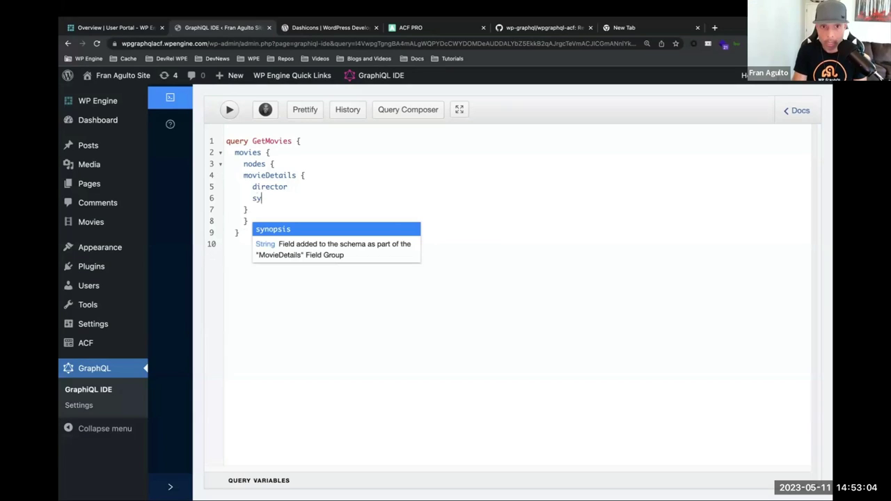
key(Return)
- Add the runningTime field on the line below synopsis
key(Return)
text(run)
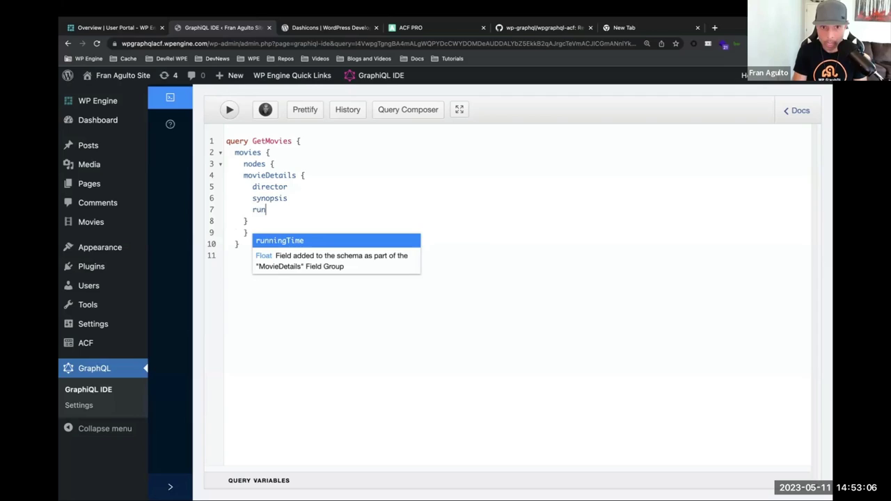
key(Return)
- Add an awards block with braces below runningTime
key(Return)
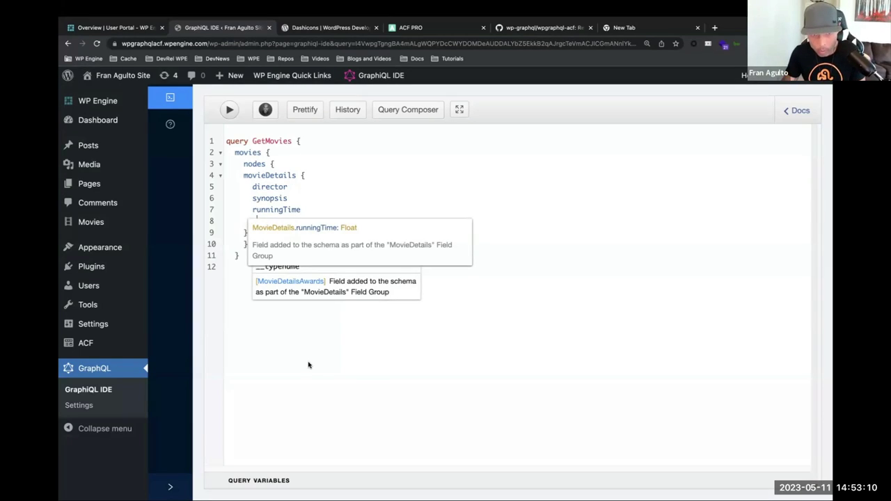
text(aw)
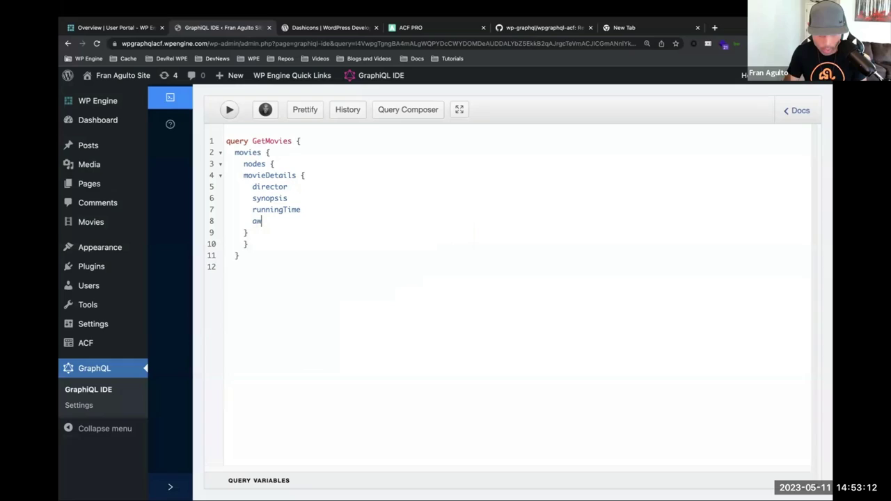
key(Return)
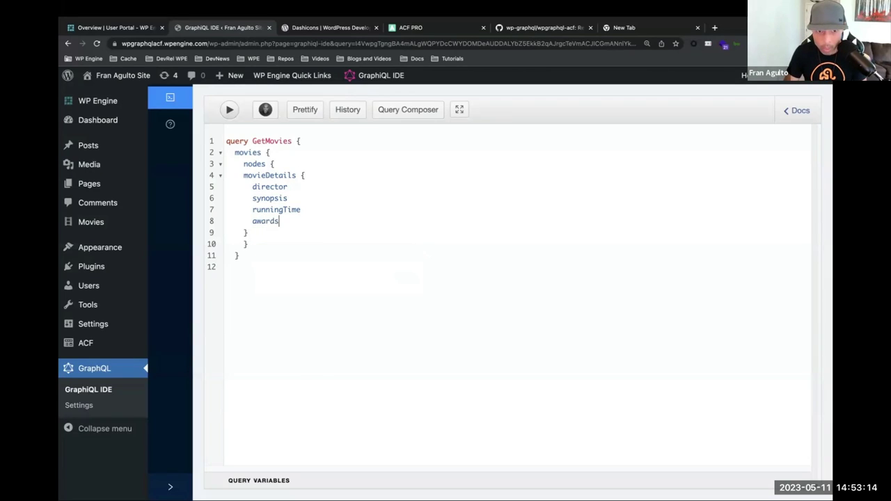
text({)
key(Return)
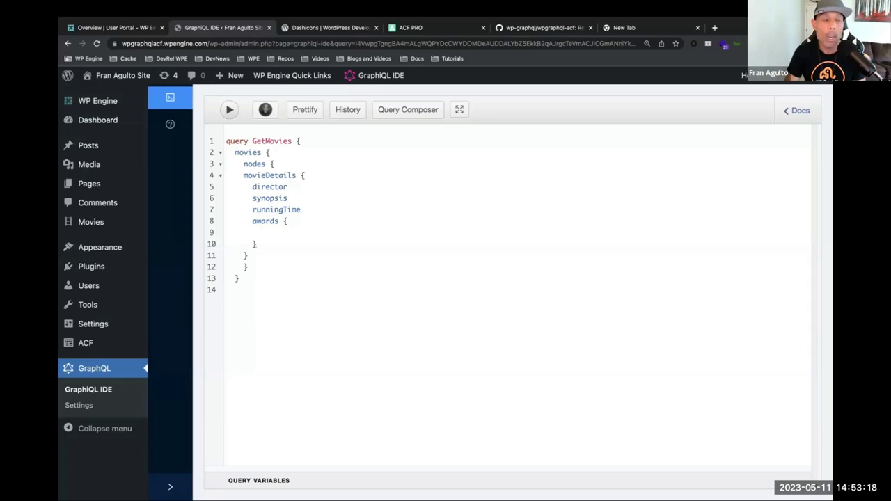
- Add the awardDate and awardName fields inside the awards block
text(a)
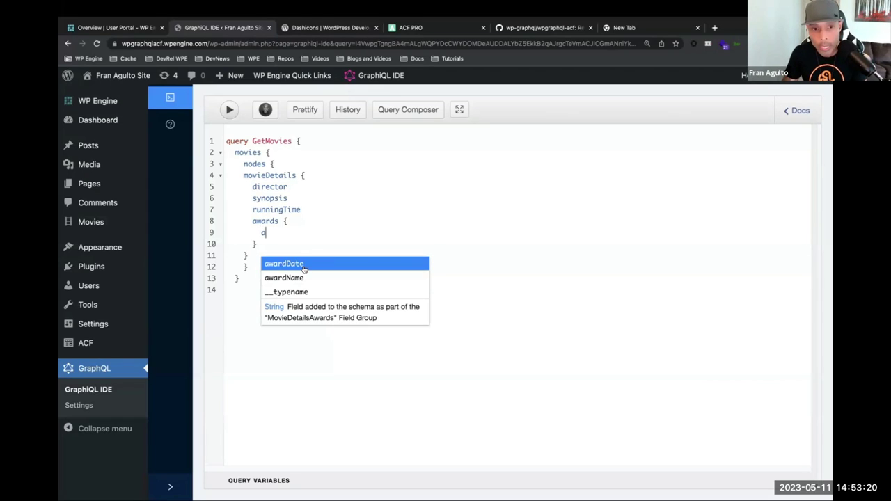
key(Return)
key(Return)
text(a)
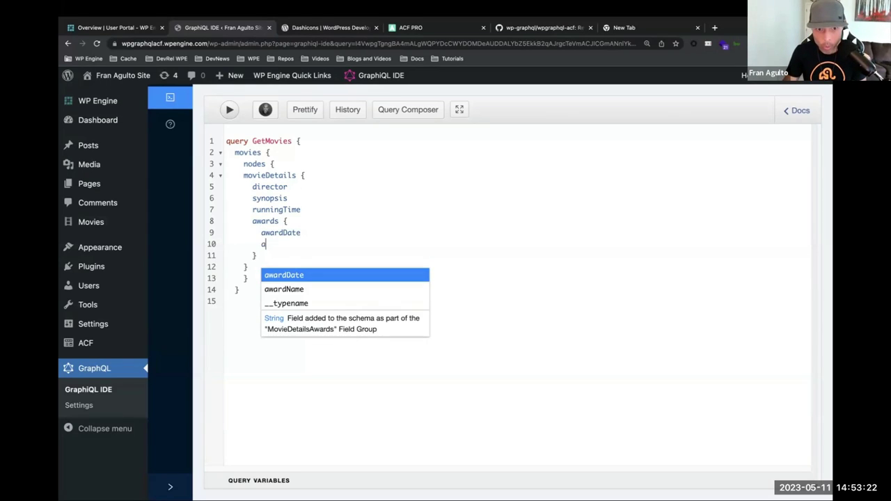
click(303, 285)
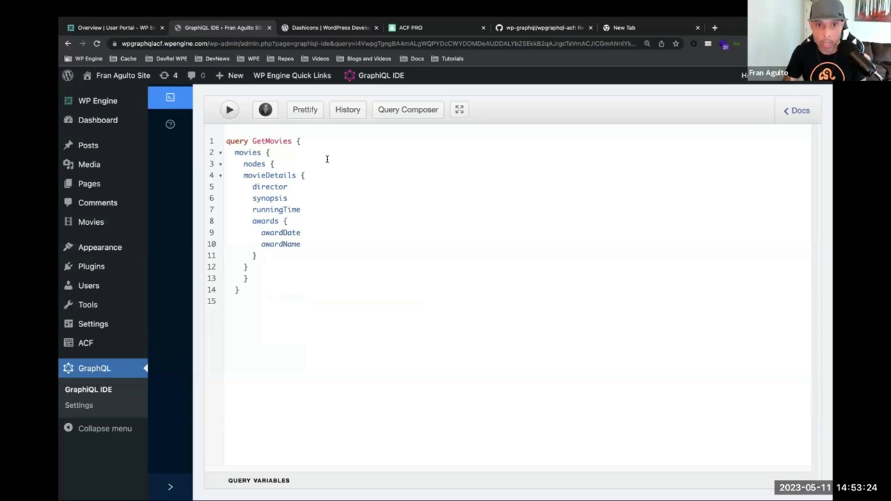
- Try to prettify and run the query, checking the movies entry in the Query Composer in between
click(307, 113)
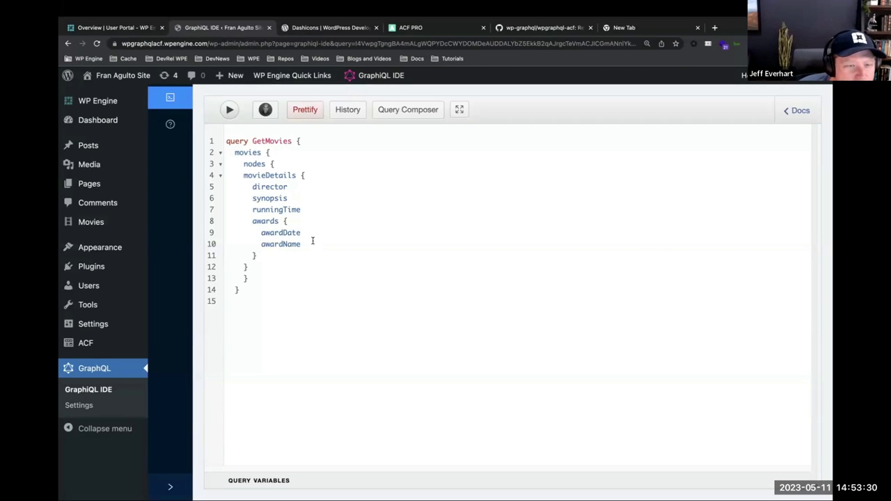
click(424, 112)
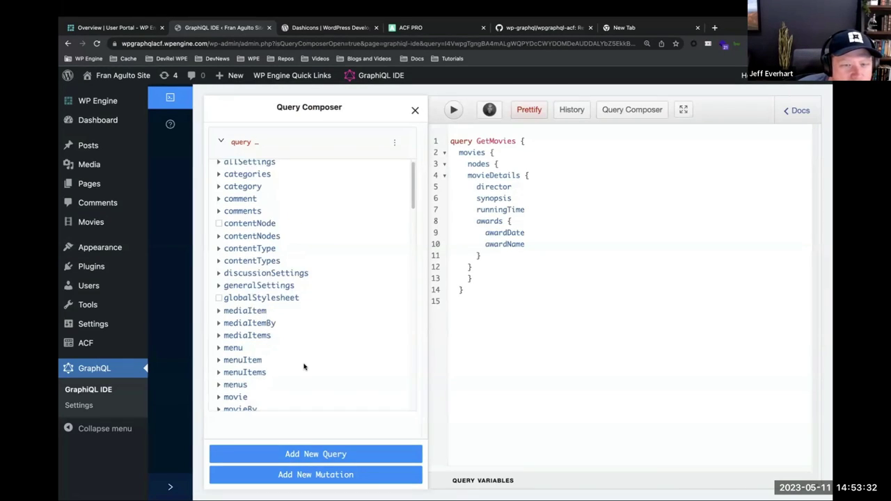
scroll(304, 367, down, 3)
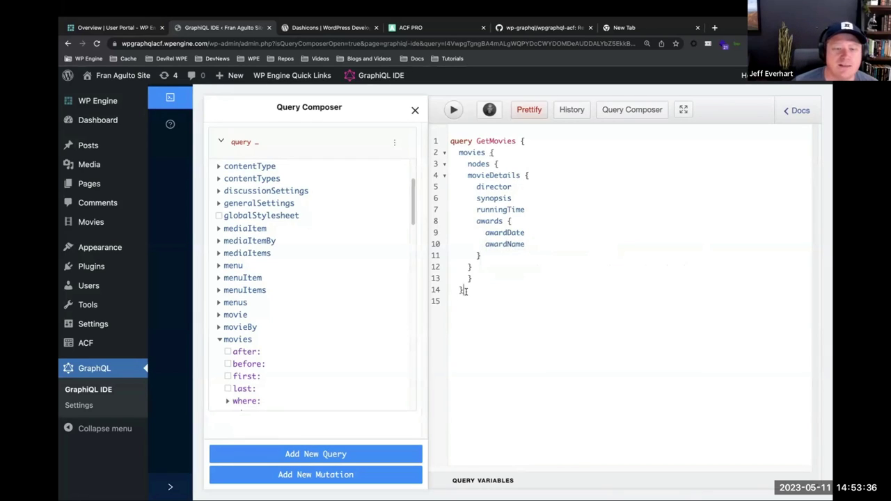
click(454, 111)
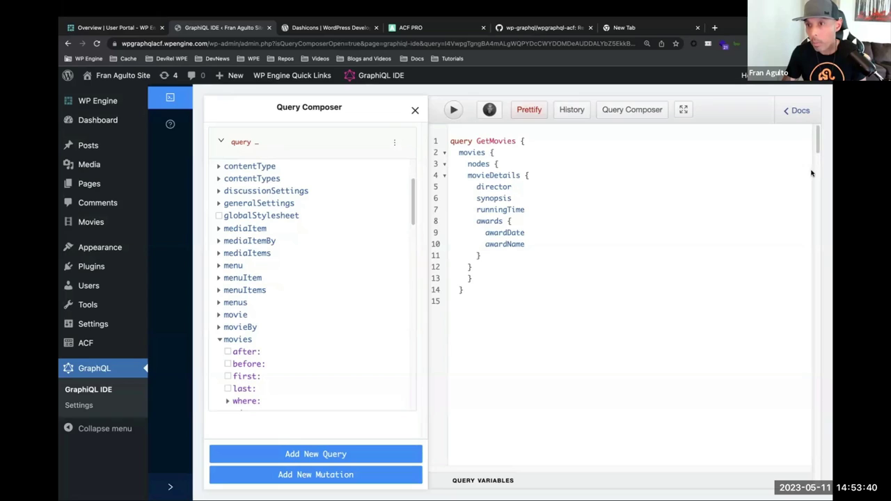
click(414, 111)
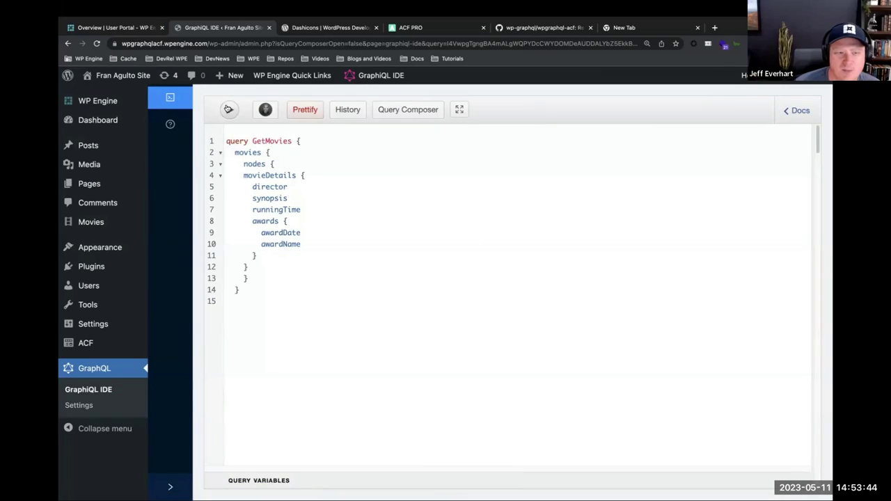
- Add the missing closing brace at the query's end and prettify the query with the Query Composer open
click(307, 279)
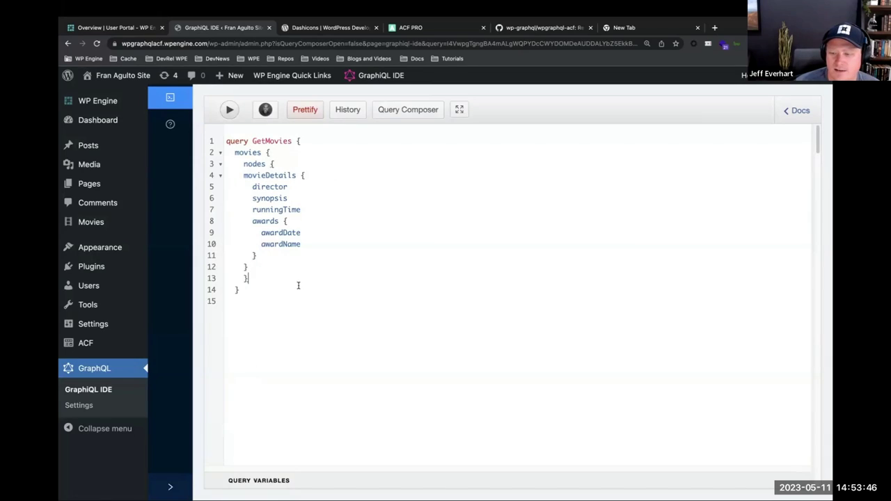
key(Return)
text(})
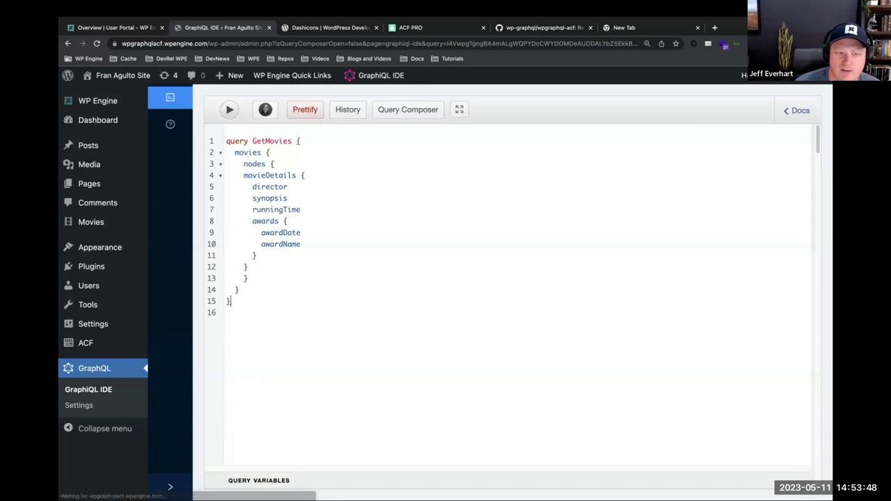
click(410, 110)
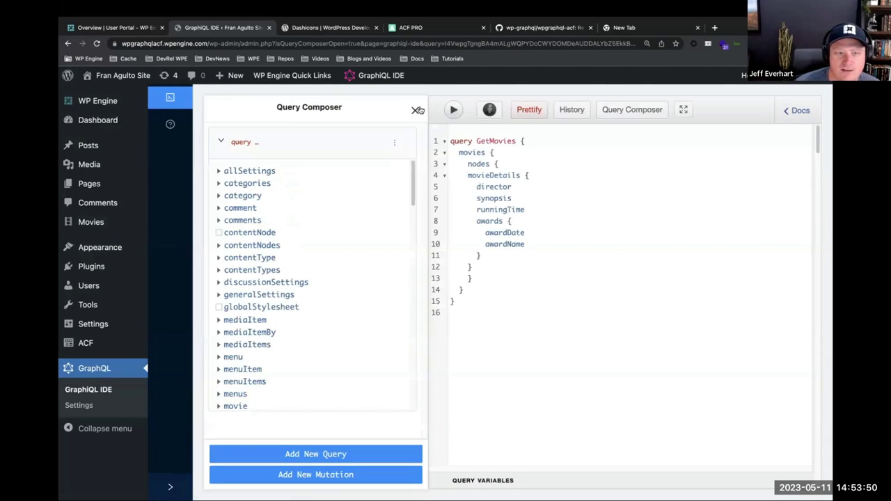
click(532, 114)
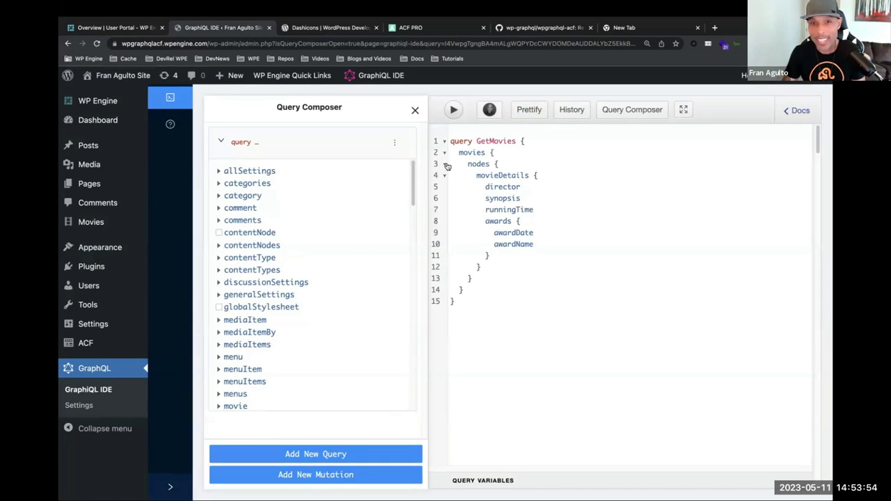
- Close the Query Composer and check the browser's developer console for errors
click(415, 110)
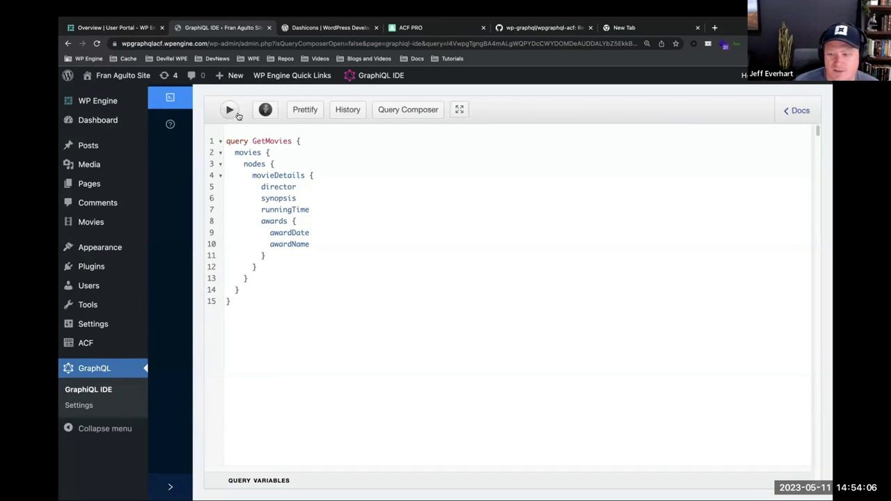
key(super+alt+i)
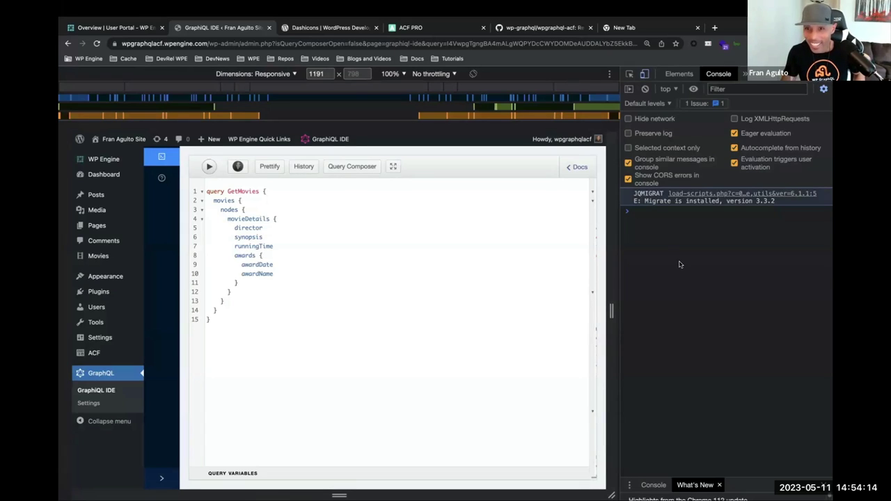
click(267, 334)
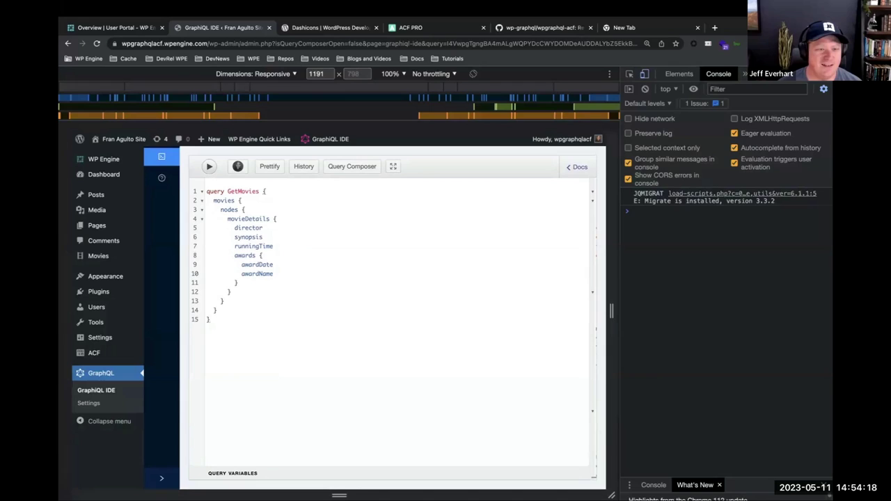
key(super+alt+i)
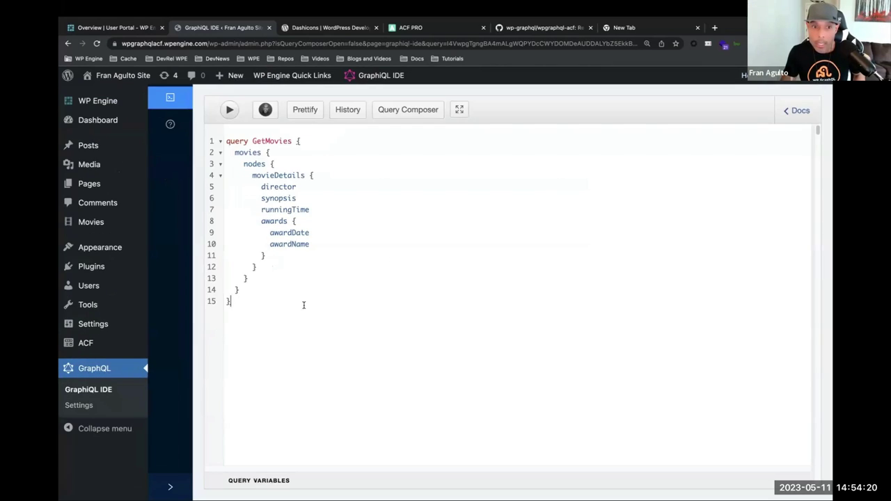
- Cut the whole GetMovies query, take the browser out of full screen, paste the query back and run it
drag(293, 313, 224, 144)
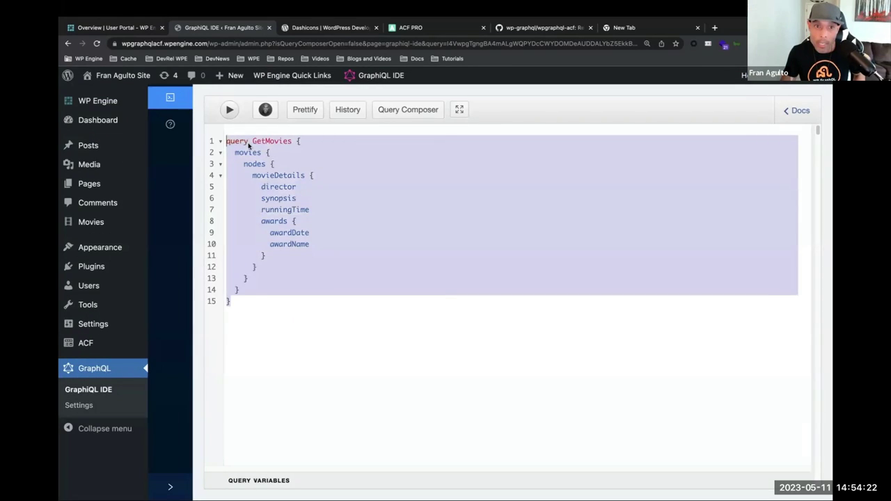
right_click(249, 144)
click(256, 204)
key(BackSpace)
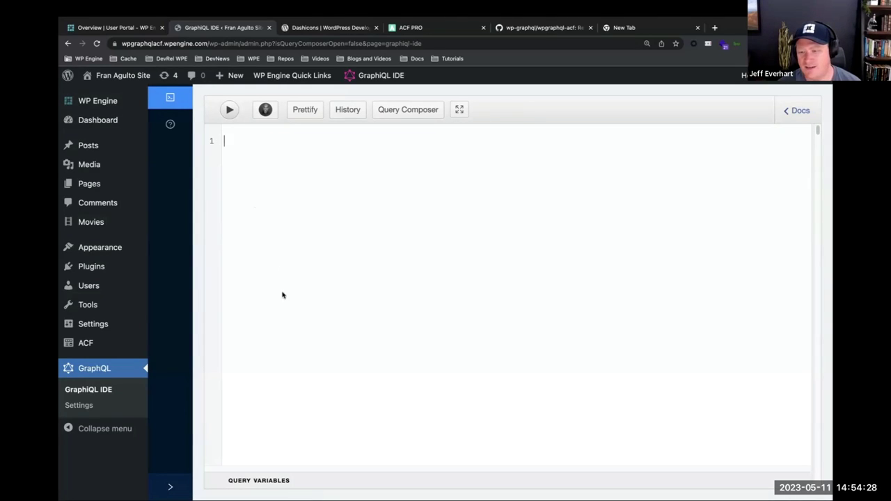
mouse_move(80, 5)
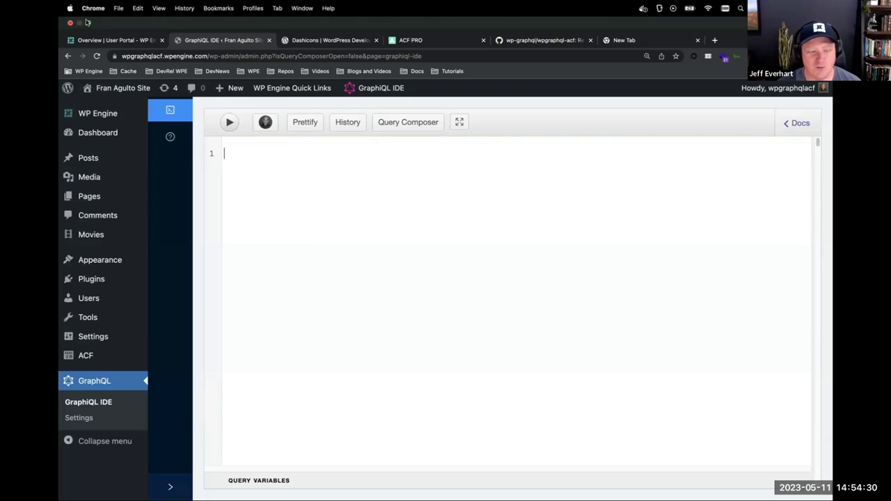
click(88, 23)
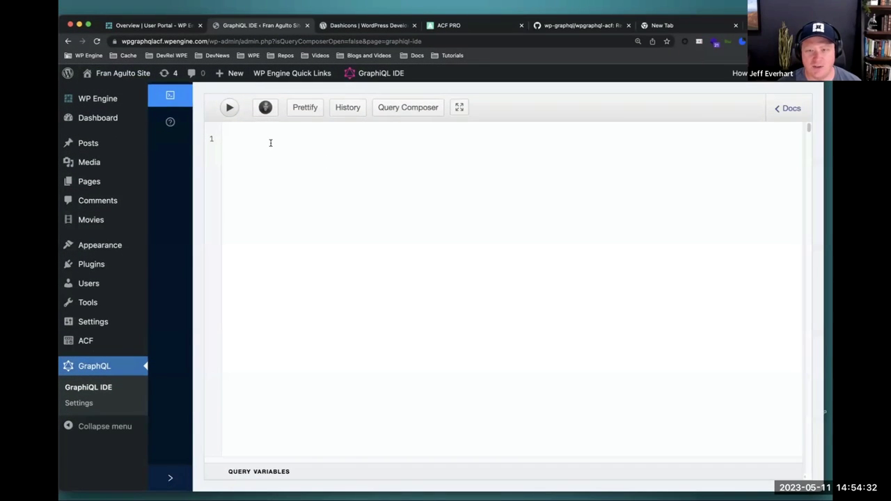
key(super+v)
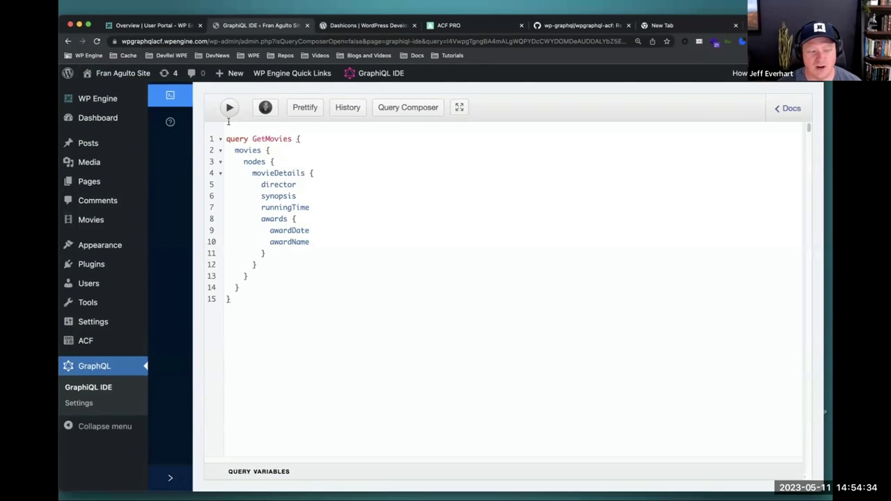
click(228, 108)
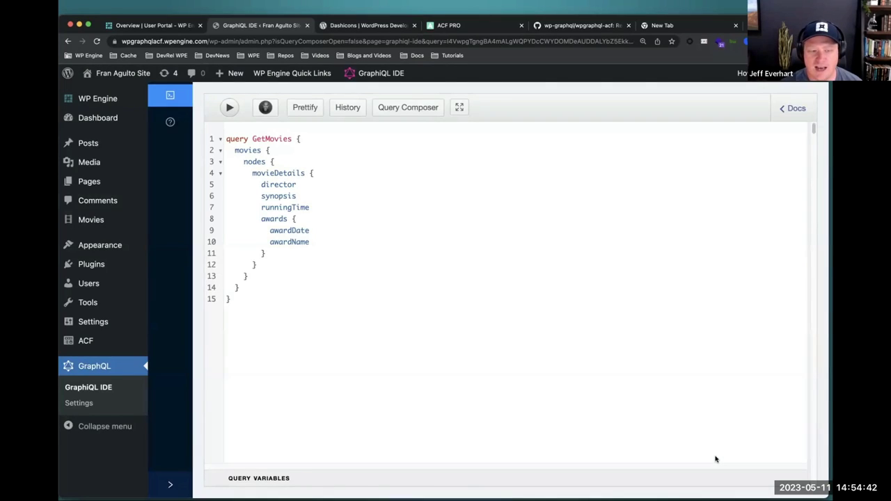
- Check the Documentation Explorer and browse the available fields in the Query Composer, restoring the full-screen window
click(789, 109)
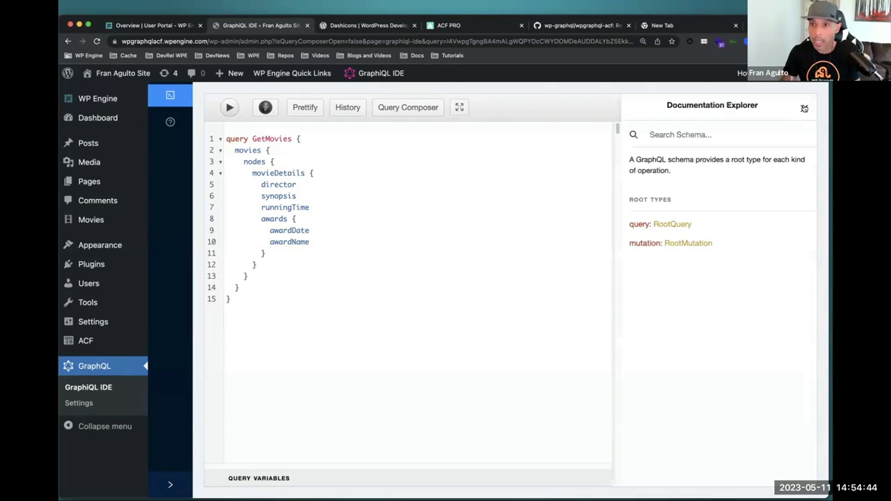
click(805, 108)
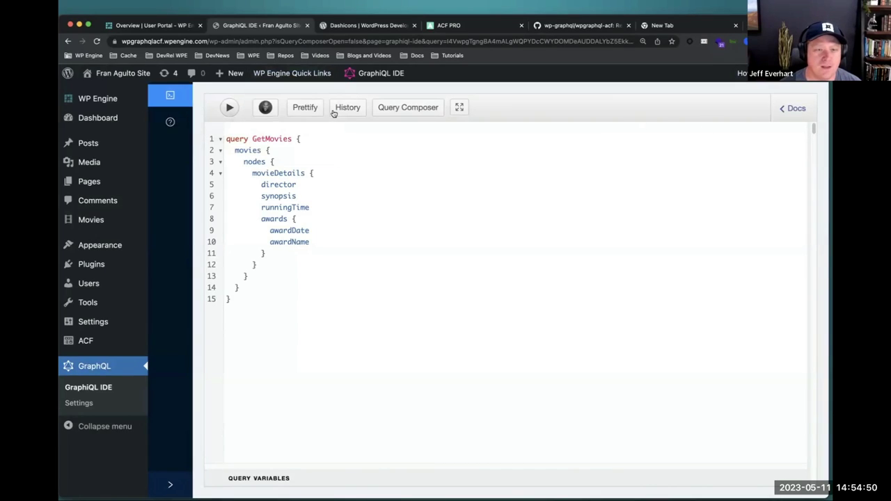
click(388, 111)
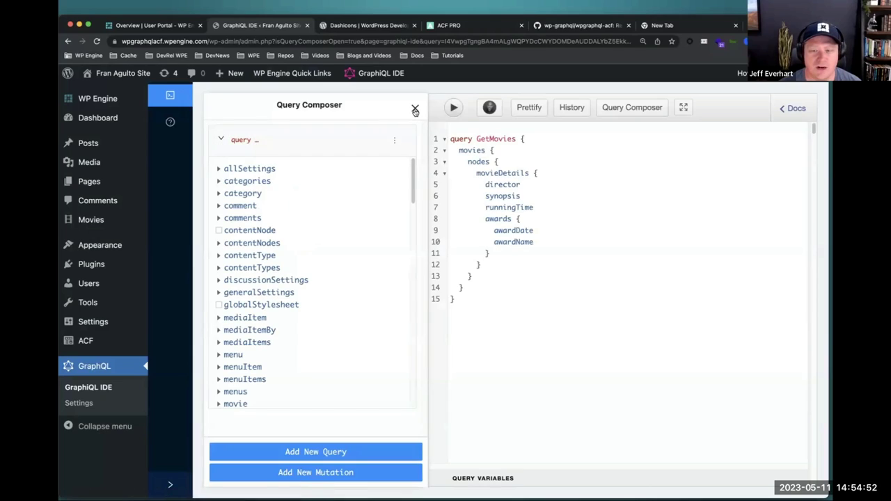
scroll(323, 301, down, 10)
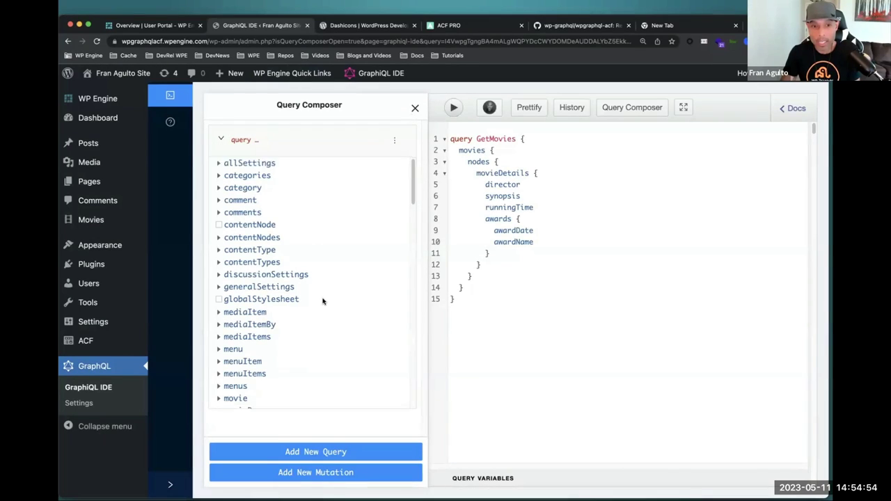
scroll(322, 301, down, 3)
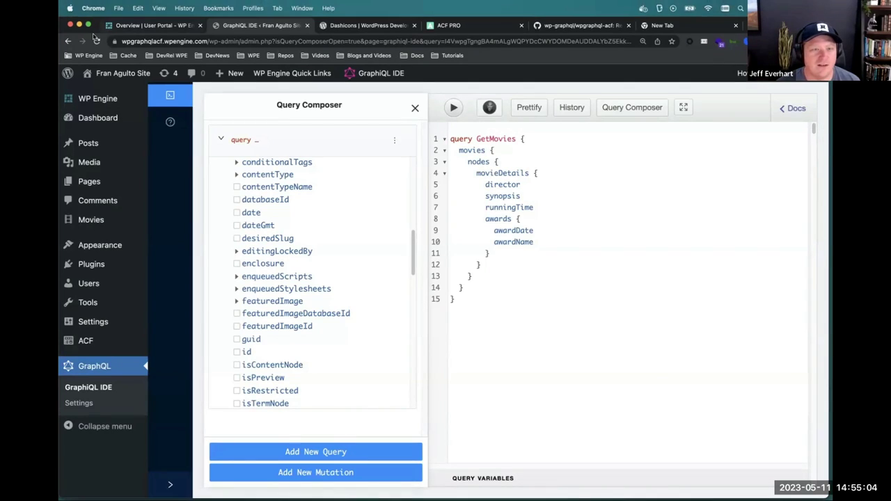
click(88, 26)
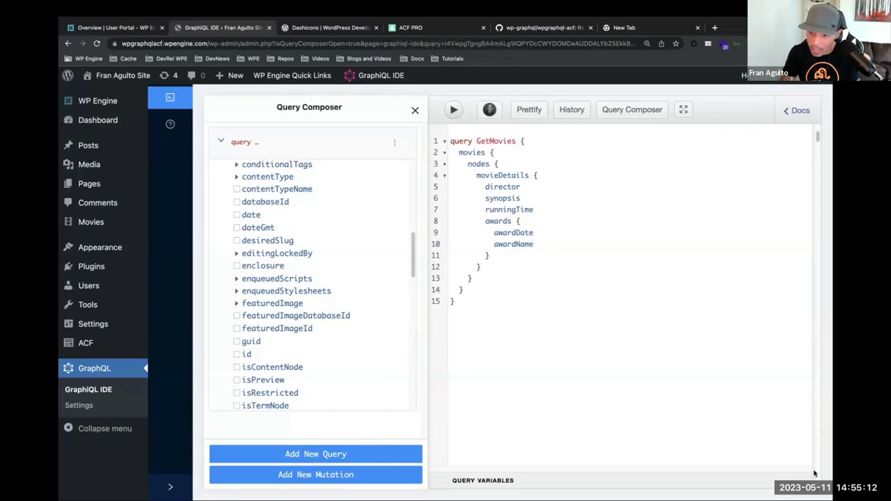
- Reveal the collapsed results pane and rerun the GetMovies query with the Query Composer closed to review the returned movie details
drag(813, 468, 612, 463)
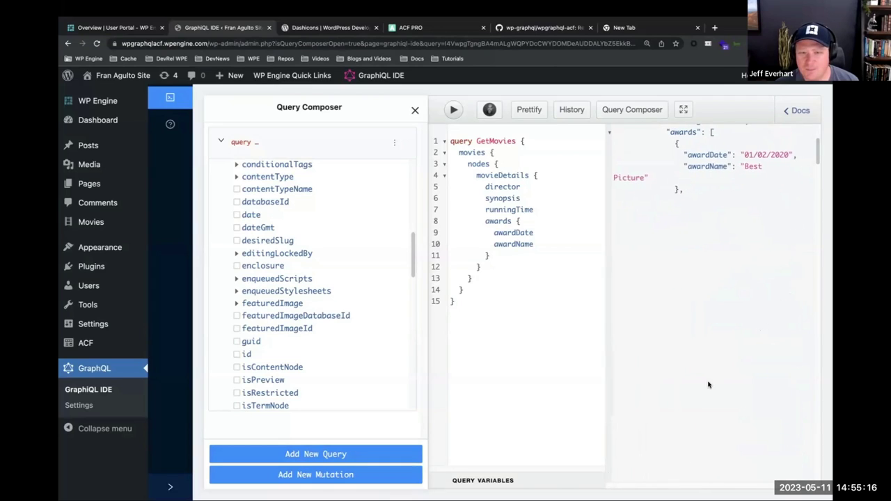
scroll(707, 383, up, 5)
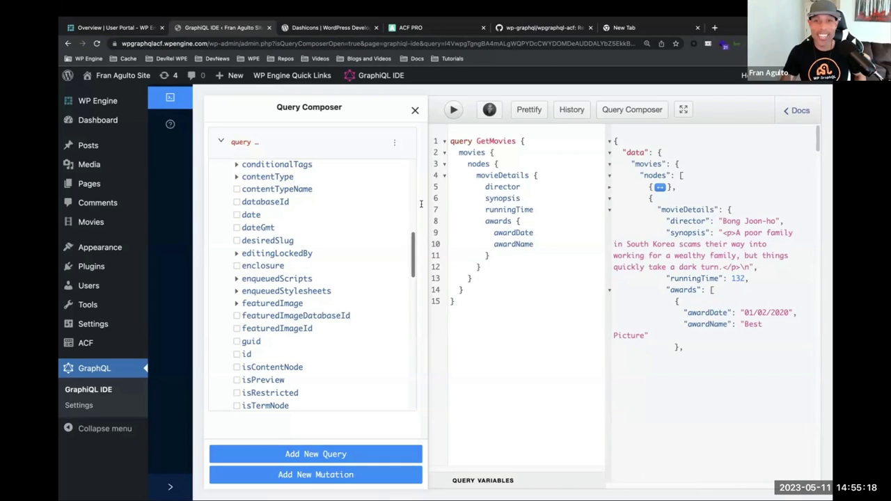
click(415, 110)
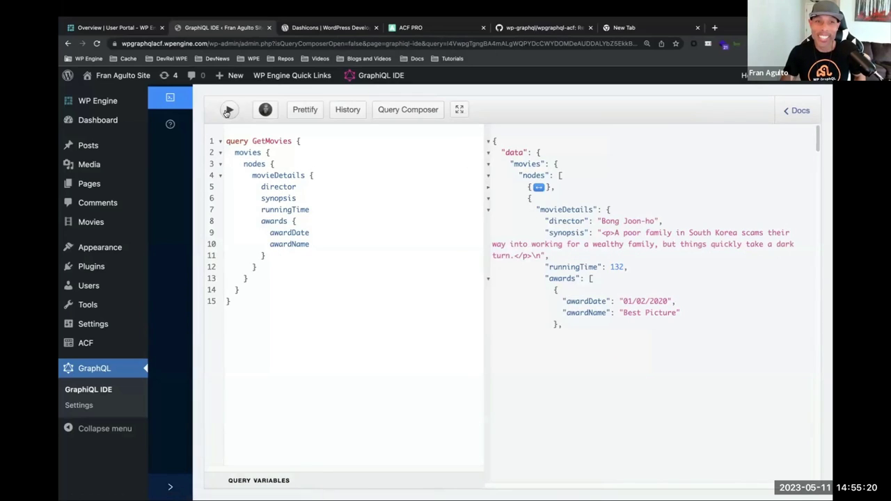
click(229, 110)
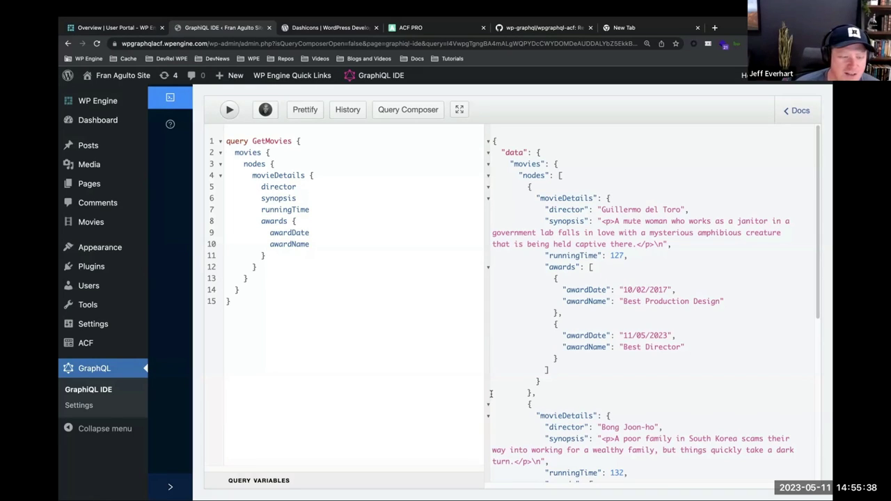
scroll(719, 376, down, 5)
scroll(720, 376, down, 2)
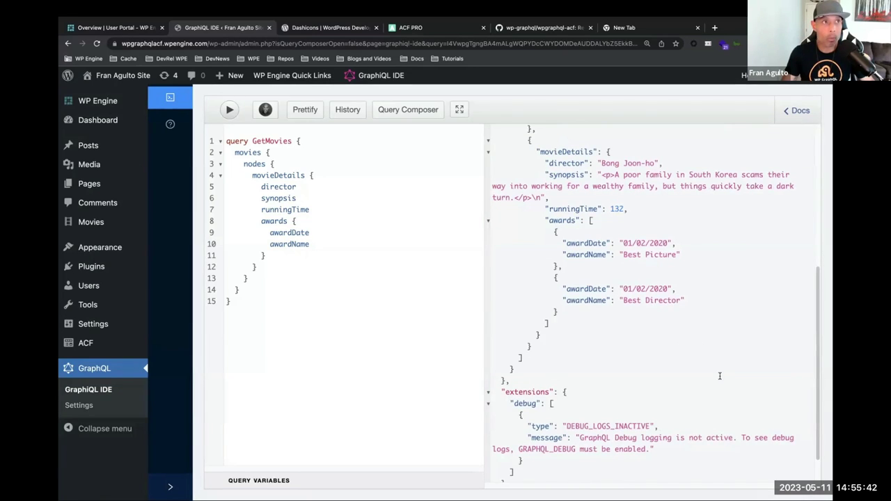
scroll(720, 376, up, 7)
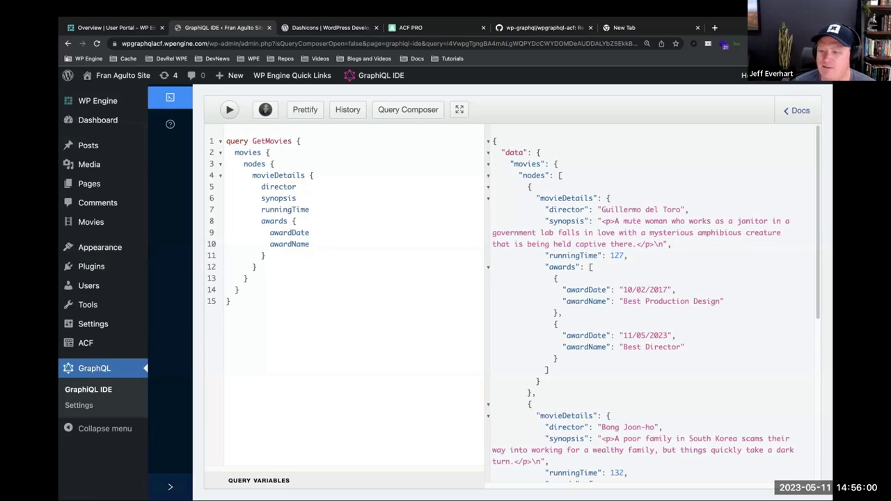
- Declare a fragment named MovieDetails on WithAcfMovieDetails with braces, separated by a blank line below the query
click(267, 378)
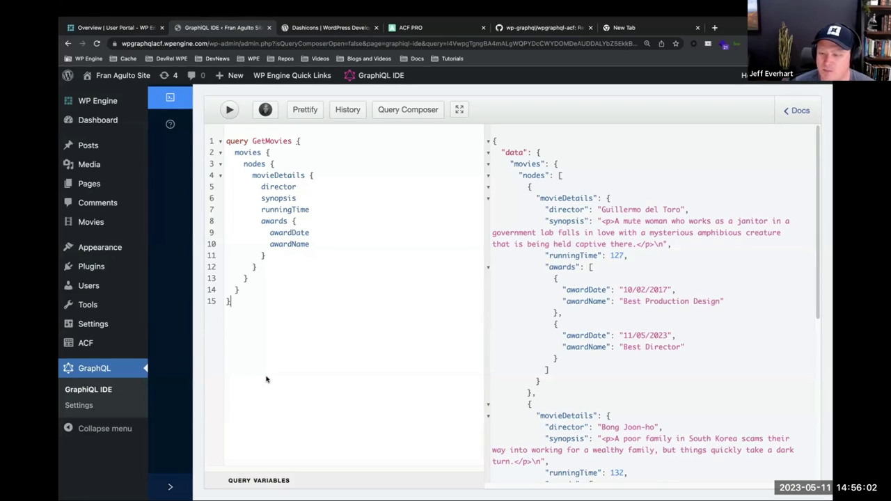
key(Return)
key(Return)
text(fragment)
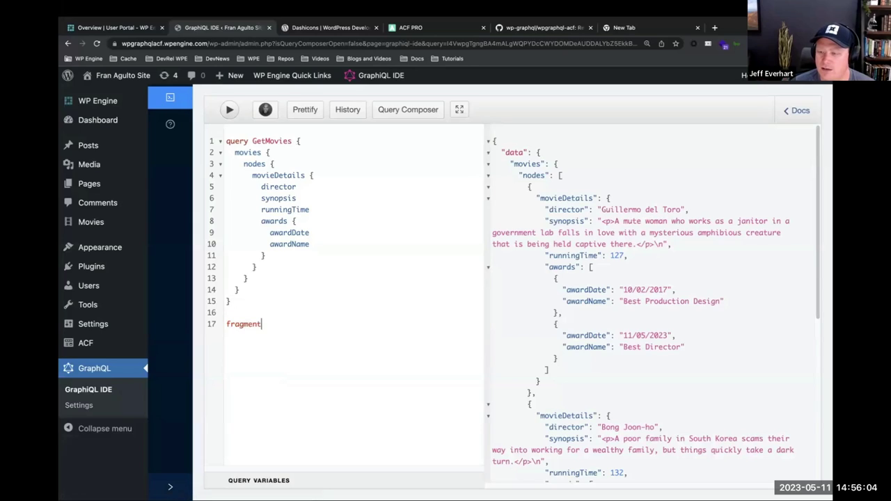
text( MovieDetails)
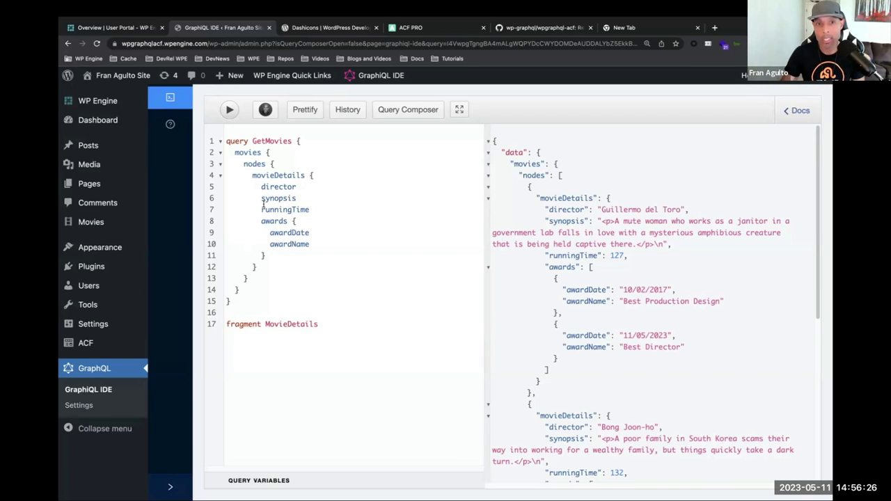
text(on)
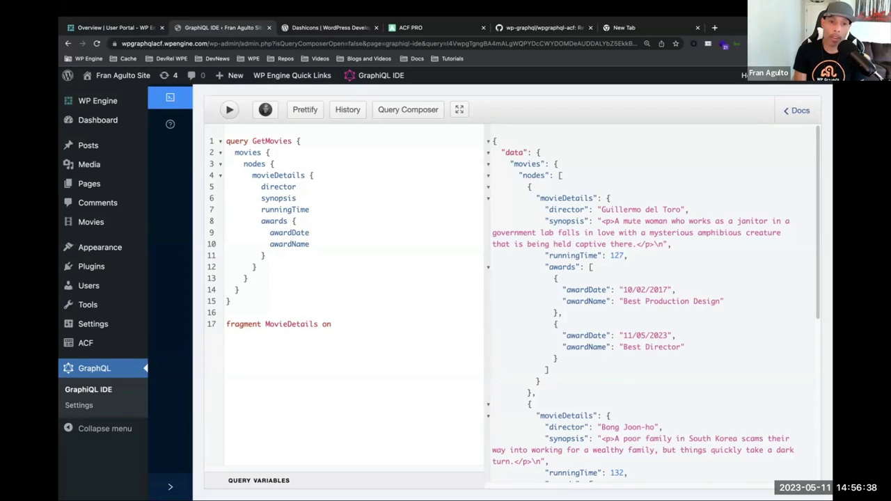
text(With)
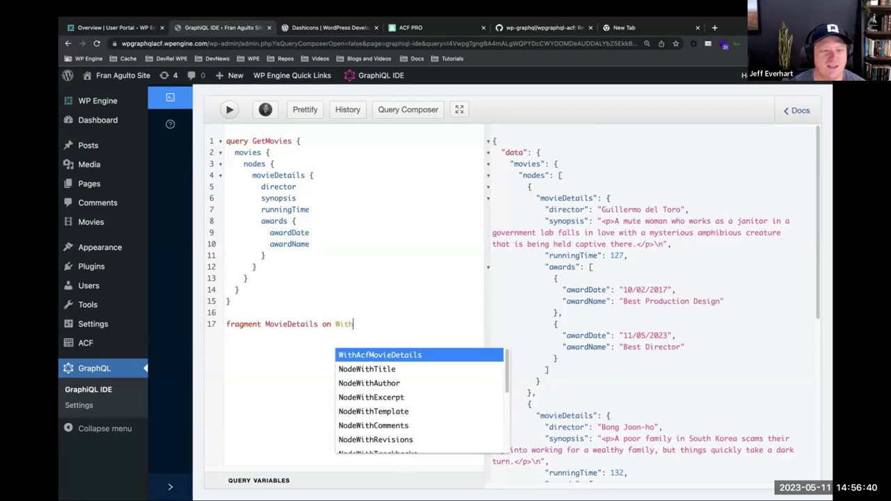
key(Return)
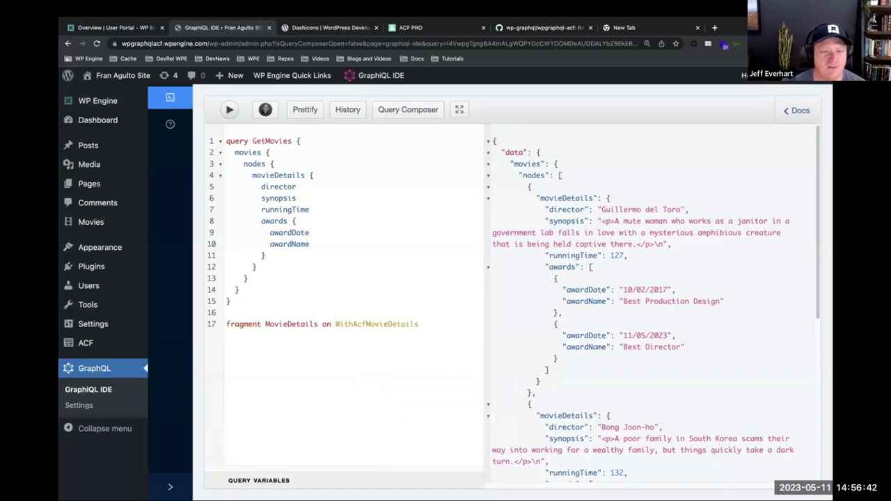
text({)
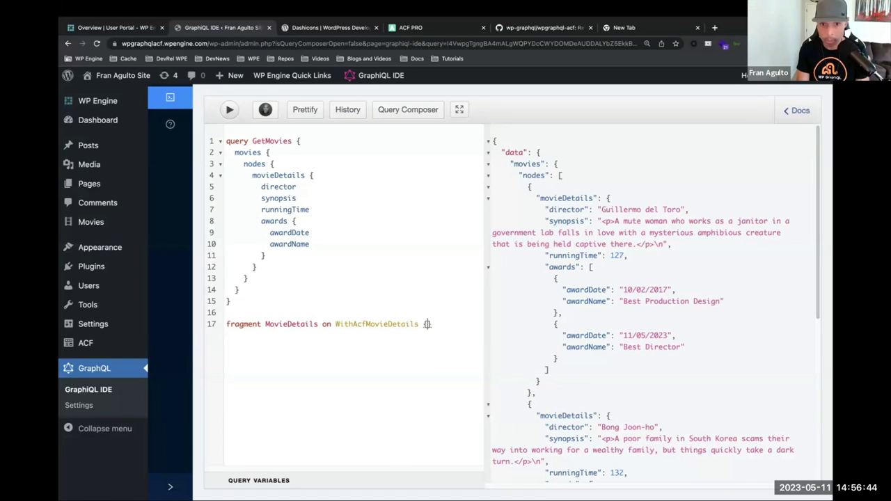
- Add a movieDetails block with braces inside the fragment
key(Return)
text(m)
key(Return)
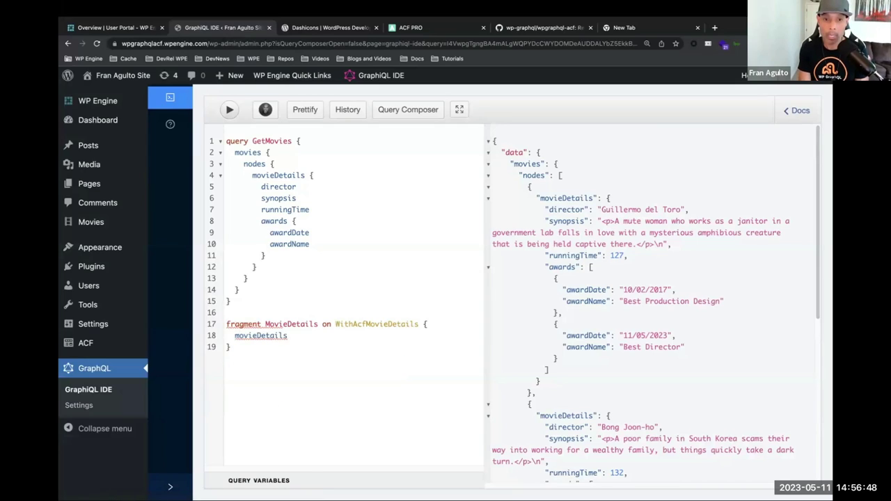
text({)
key(Return)
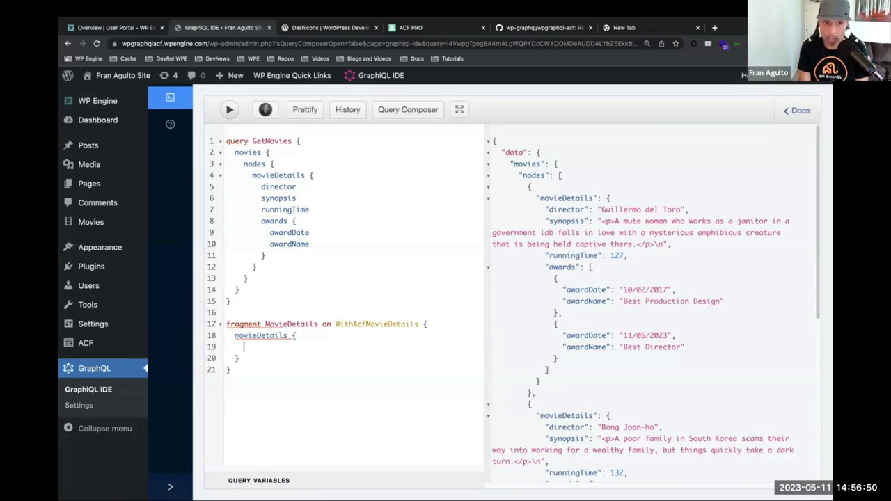
- Add the director, synopsis and runningTime fields inside the fragment's movieDetails block, with a new line below them
text(director)
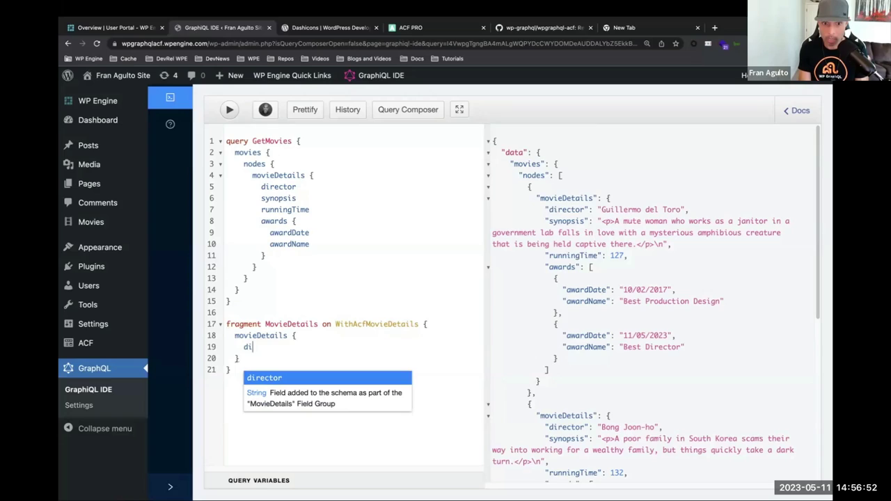
key(Return)
key(Return)
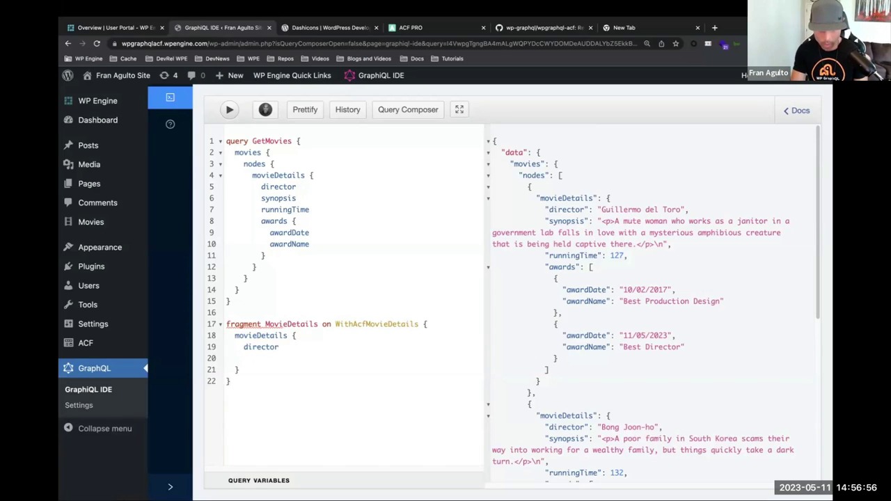
text(synopsis)
key(Return)
key(Return)
text(ru)
key(Return)
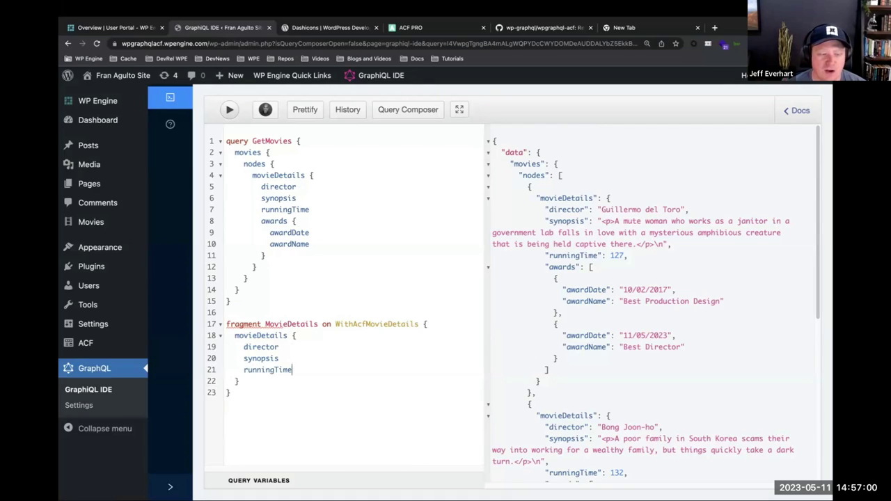
key(Return)
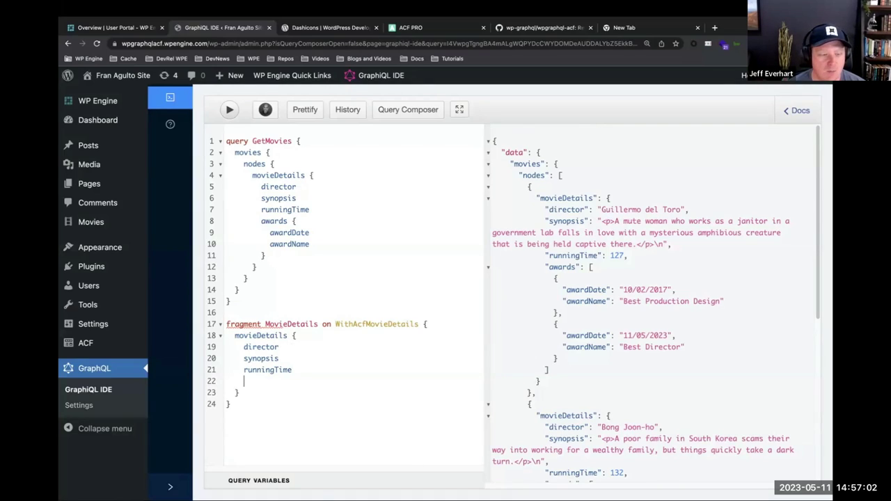
- Add an awards block with the awardDate and awardName fields below runningTime in the MovieDetails fragment
text(a)
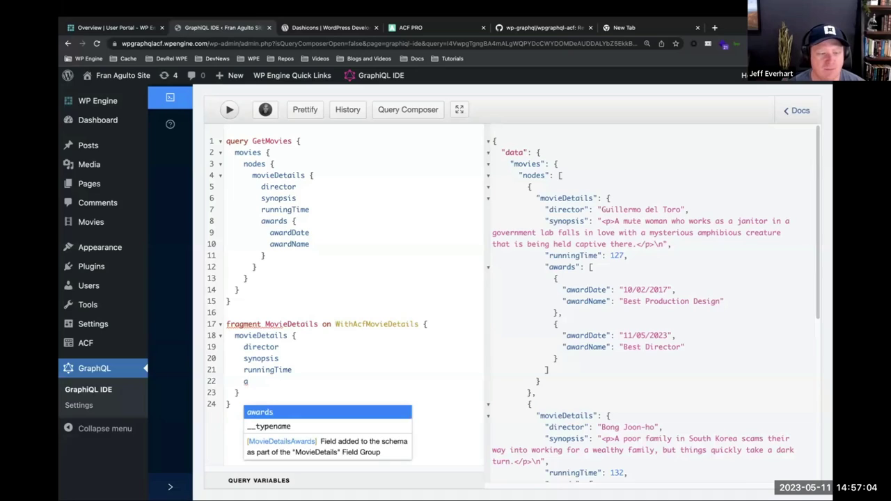
key(Return)
text({)
key(Return)
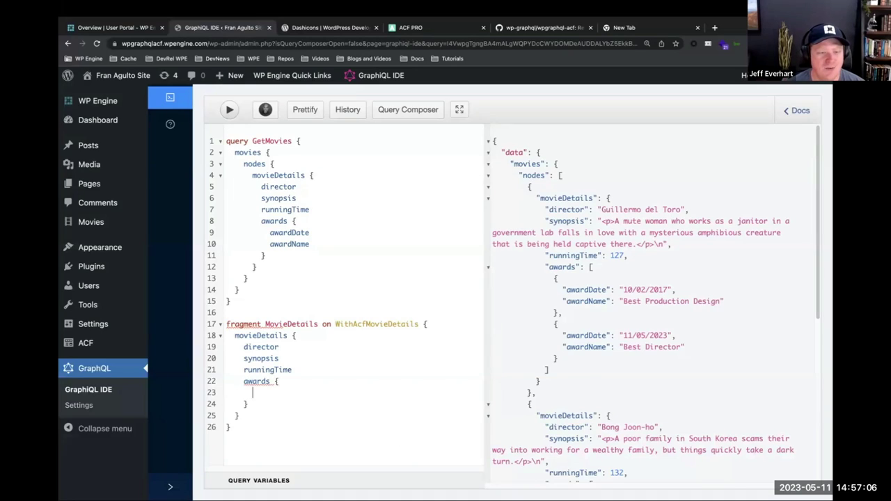
text(aw)
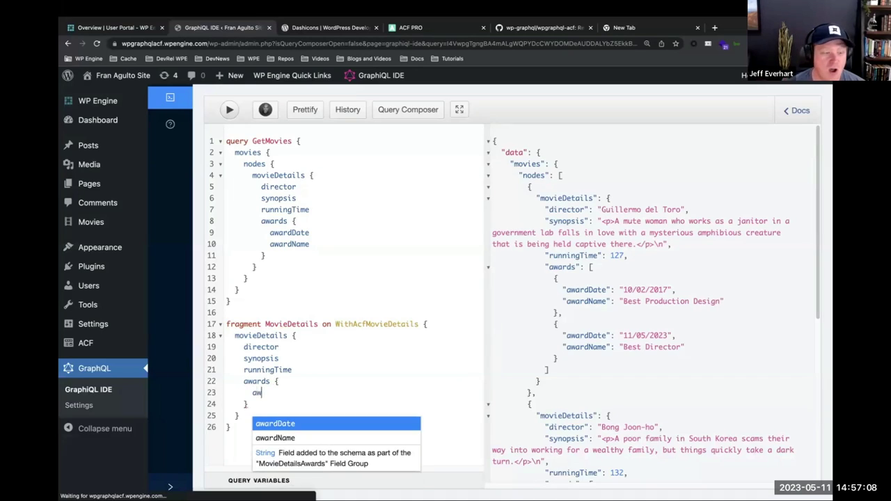
key(Return)
key(Return)
text(awa)
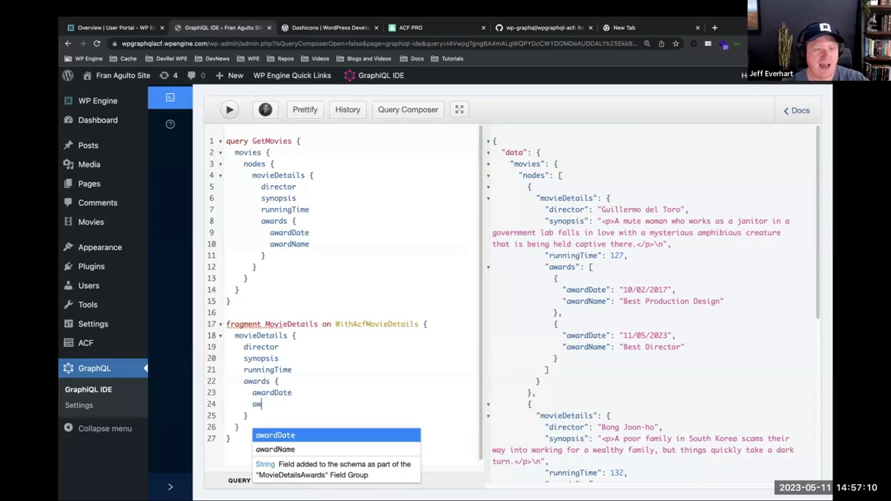
click(288, 450)
- Delete the inline movieDetails block and the closing braces directly below it from the nodes block of the GetMovies query
mouse_move(275, 324)
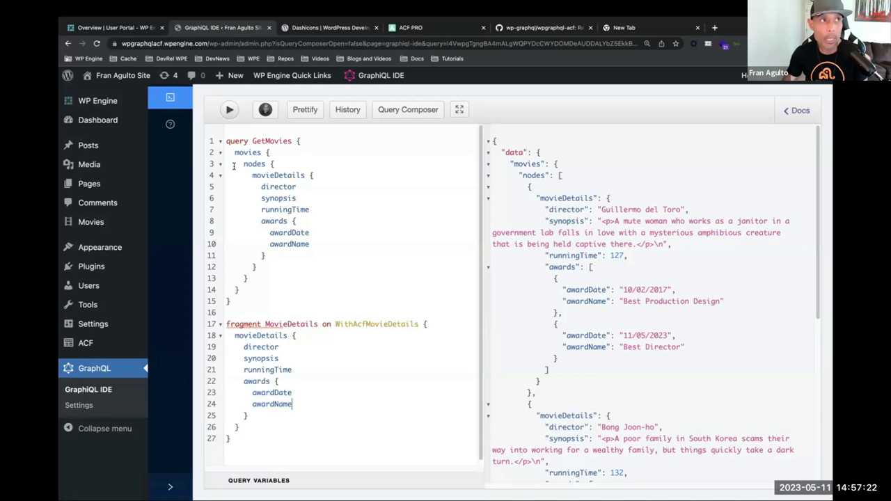
click(244, 174)
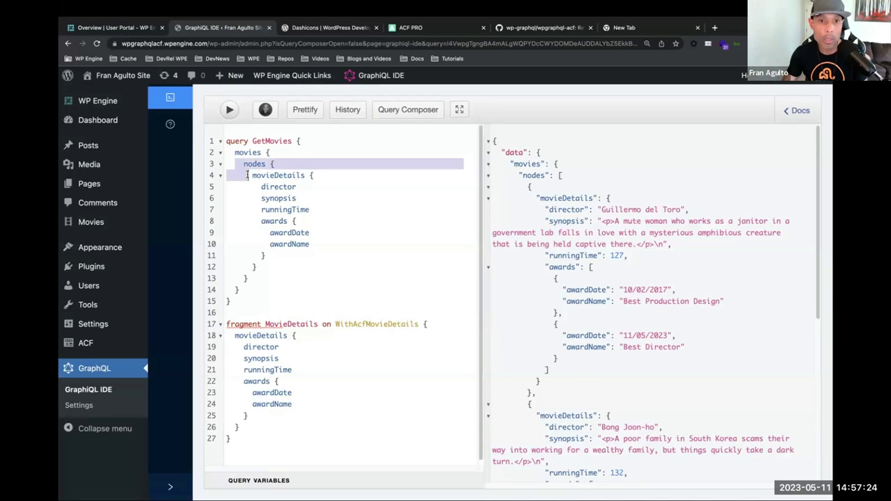
drag(245, 172, 311, 285)
key(BackSpace)
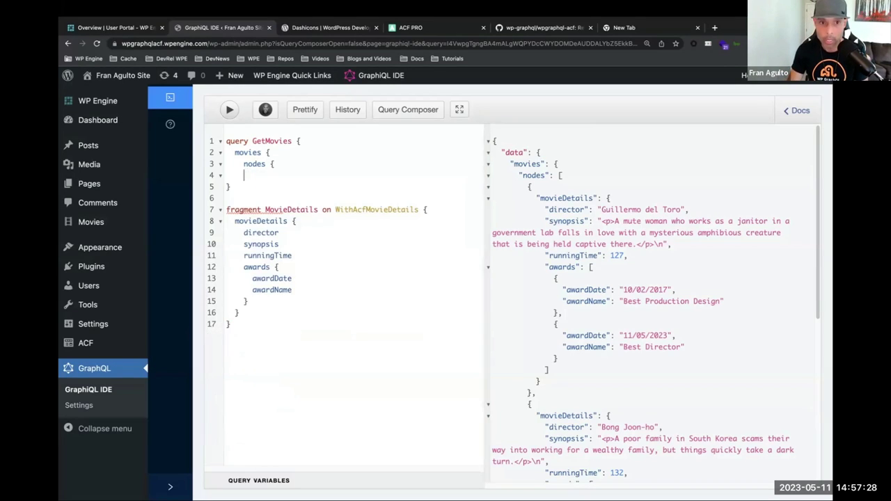
text(...)
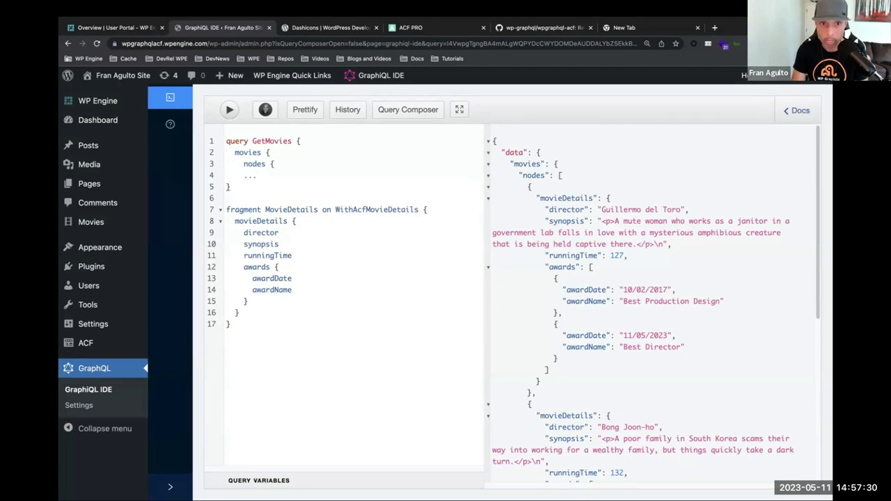
text(fr)
key(BackSpace)
key(BackSpace)
key(BackSpace)
key(BackSpace)
key(BackSpace)
key(BackSpace)
key(BackSpace)
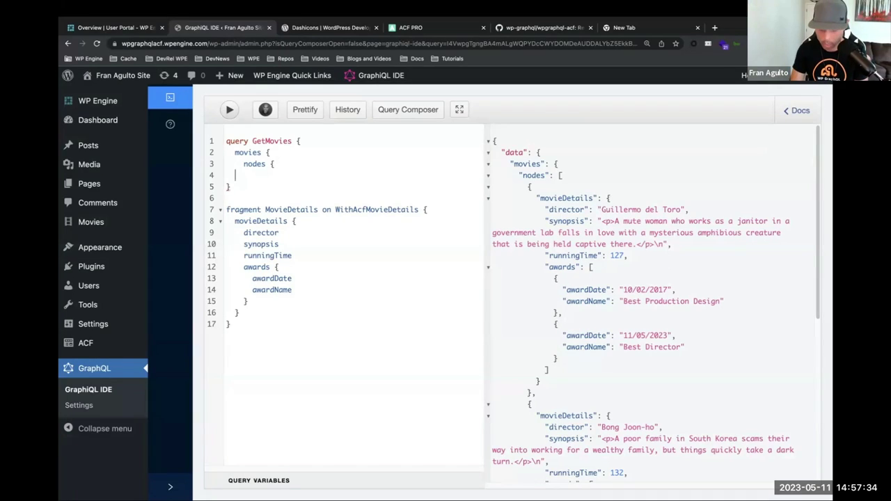
- Restore the missing closing braces for nodes and movies in GetMovies, leaving an empty line inside the nodes block
text(})
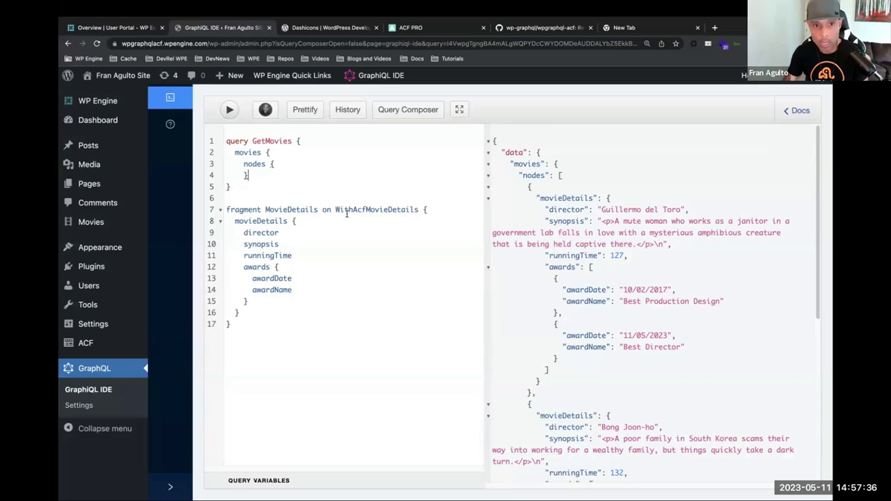
click(324, 166)
key(Return)
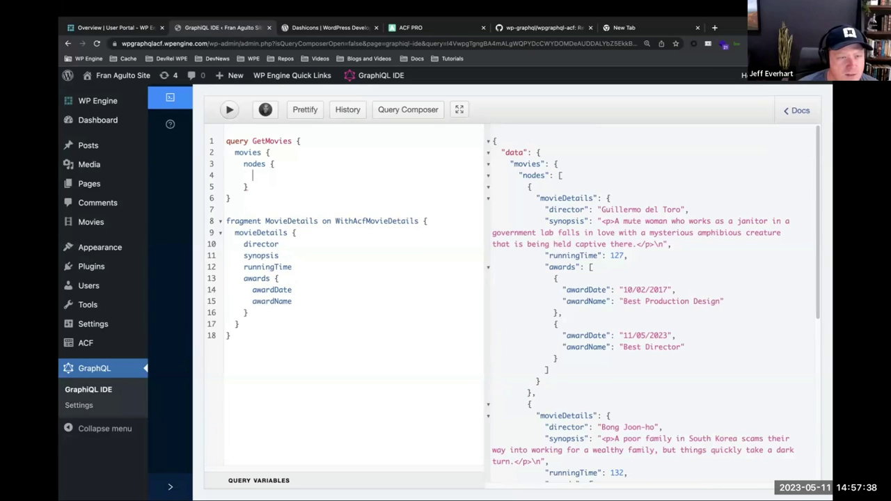
text(})
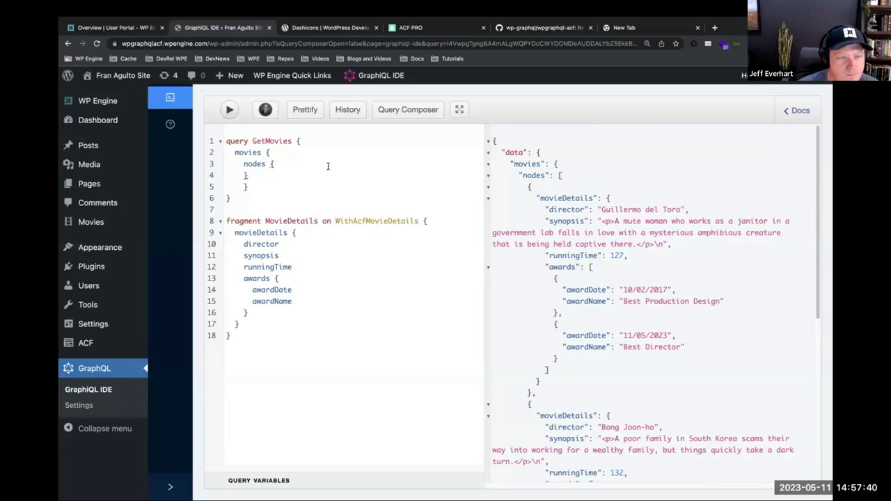
click(319, 163)
key(Return)
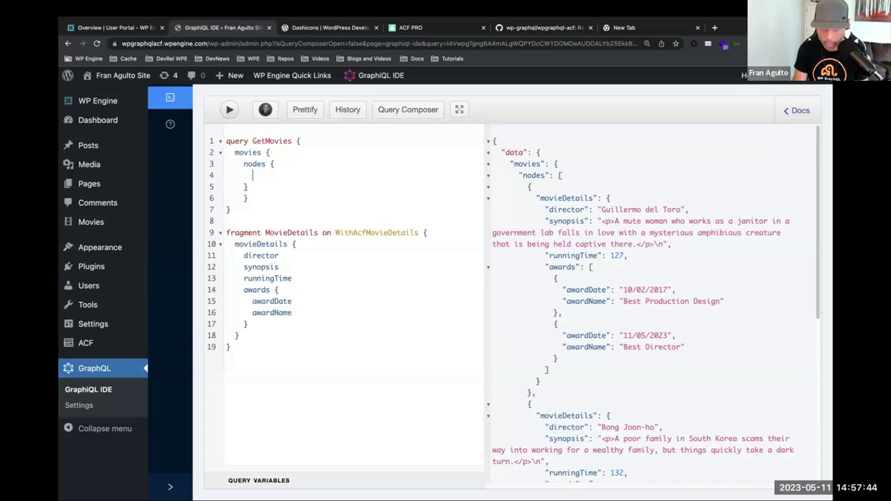
- Insert movieDetails inside the nodes block of GetMovies and prefix it with the ... spread operator
text(Mo)
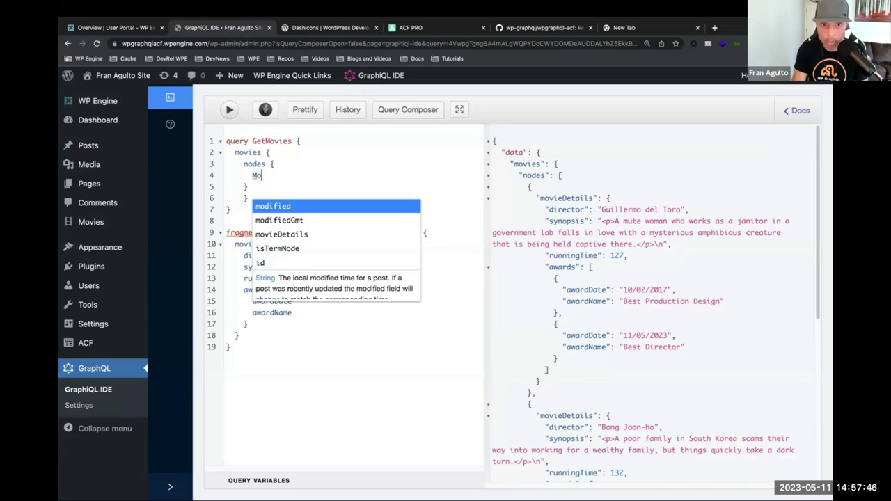
click(346, 235)
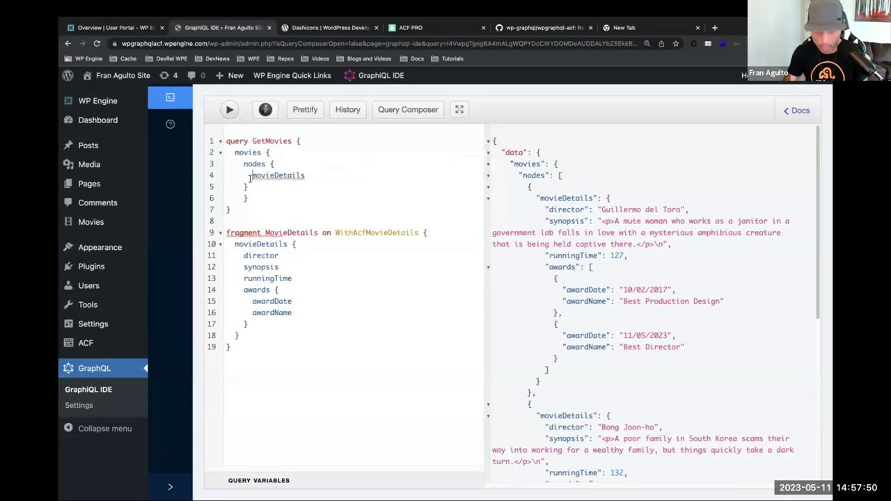
click(251, 176)
text(...)
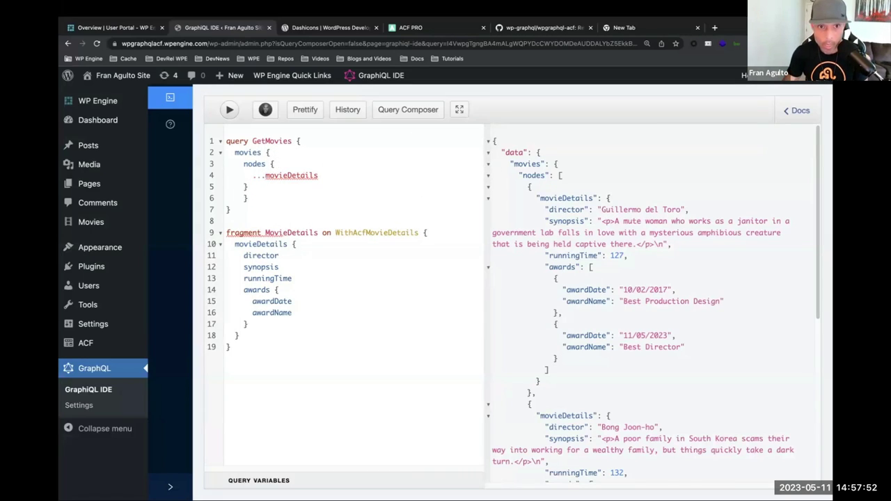
- Correct the spread inside nodes to ...MovieDetails and run the GetMovies query
key(BackSpace)
key(BackSpace)
key(BackSpace)
key(BackSpace)
key(BackSpace)
key(BackSpace)
key(BackSpace)
key(BackSpace)
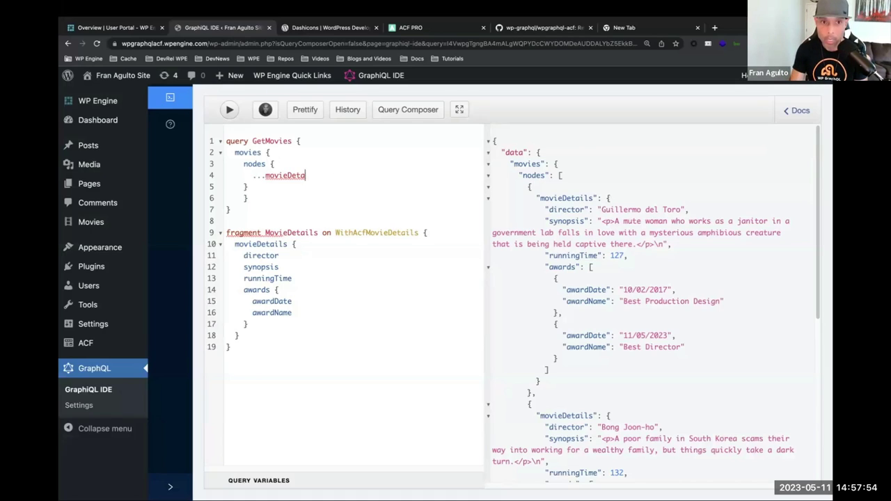
key(BackSpace)
key(BackSpace)
key(BackSpace)
key(BackSpace)
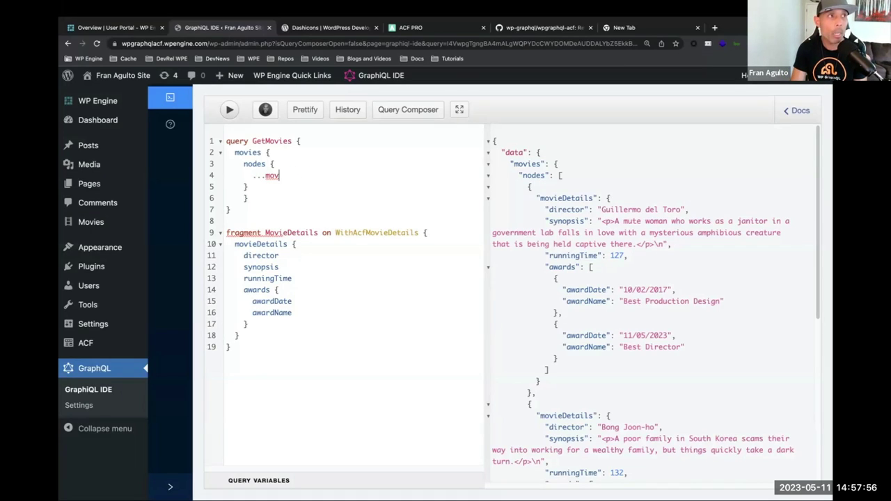
text(M)
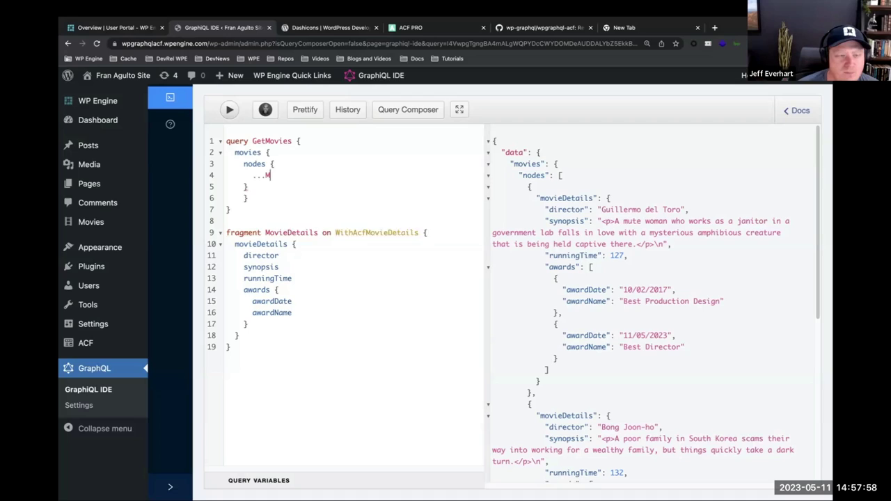
key(Return)
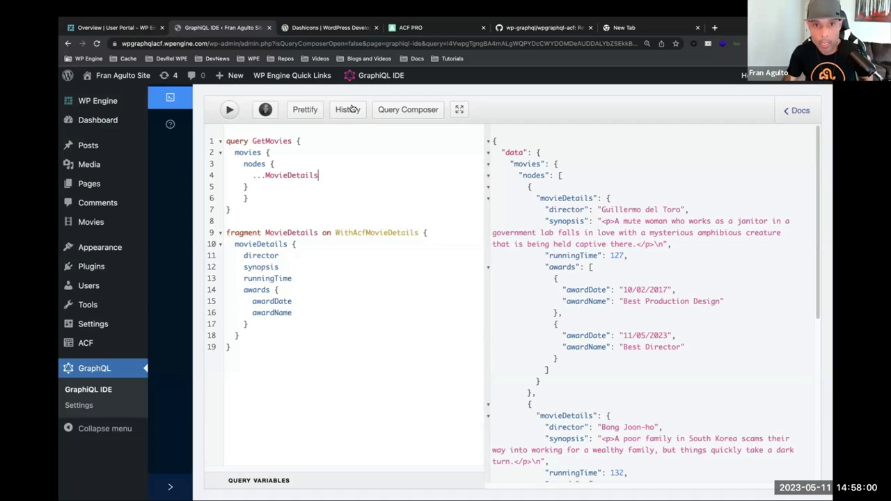
click(230, 110)
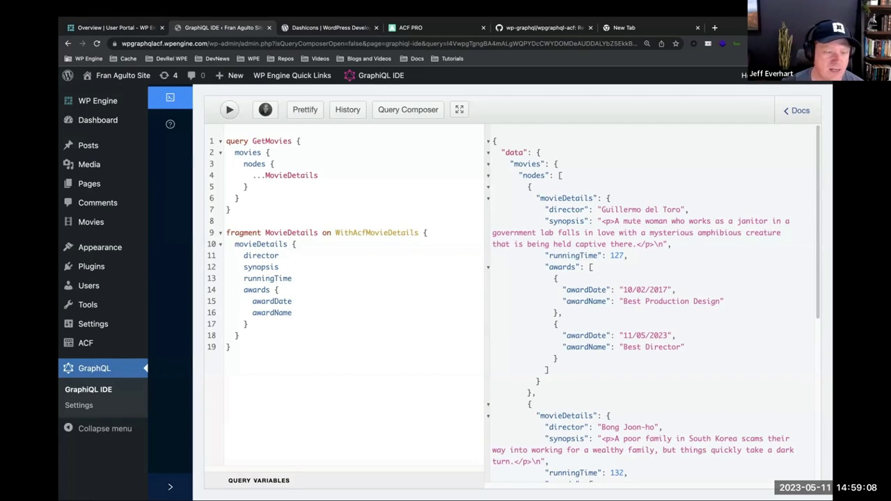
- Switch to Terminal, stop the running process and start the Faust dev server with npm run dev
mouse_move(364, 484)
click(293, 483)
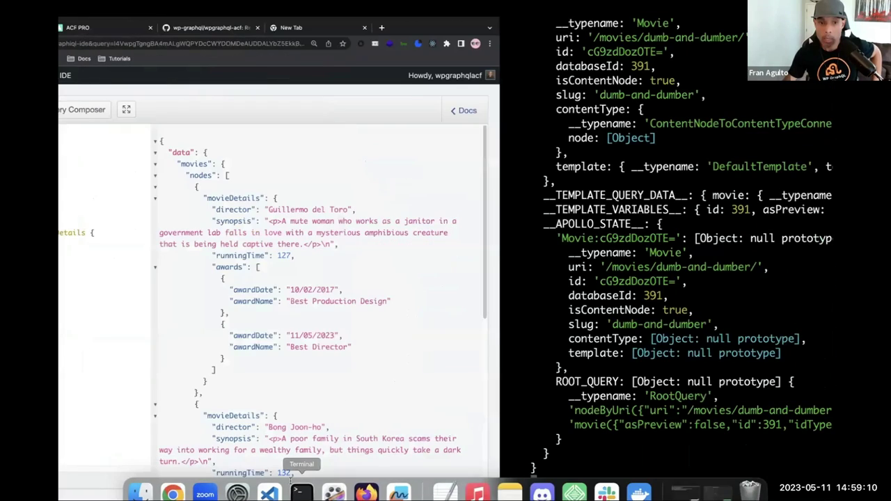
text(npm run dev)
key(Return)
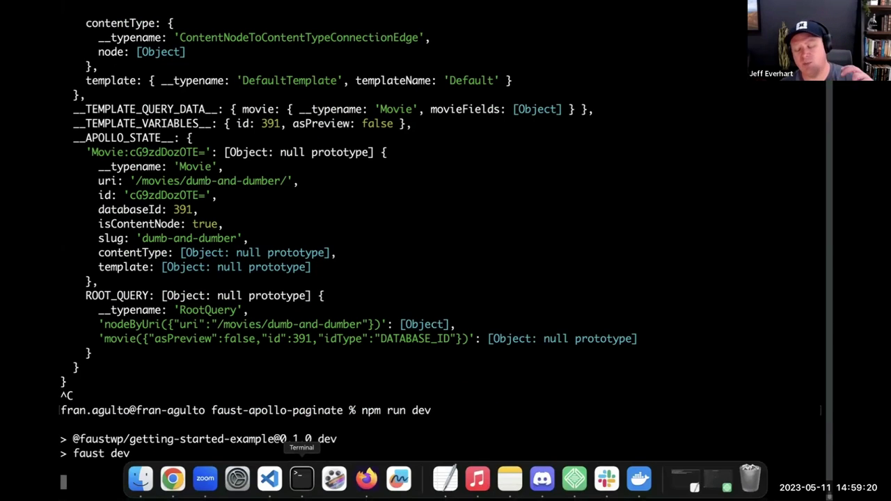
- Switch to VS Code and examine the component markup and GetMovie query in single-movie.js
click(269, 485)
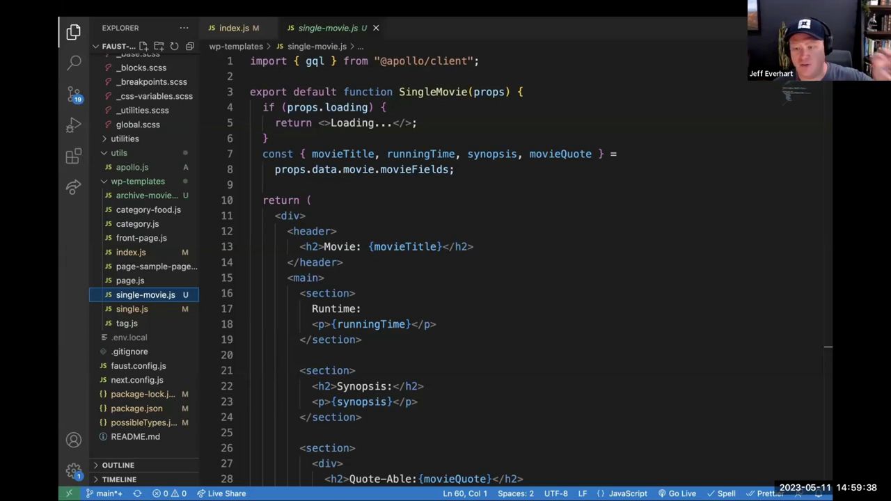
scroll(680, 280, down, 3)
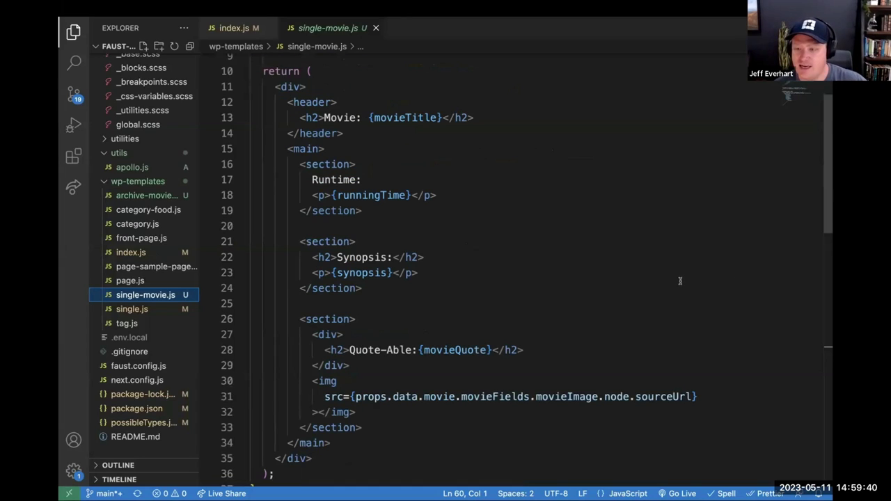
scroll(680, 280, down, 15)
scroll(681, 281, up, 5)
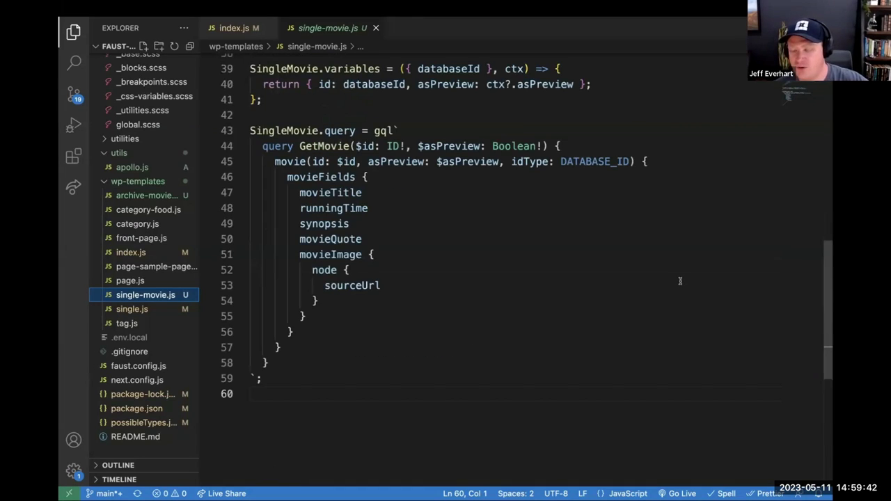
scroll(680, 281, up, 13)
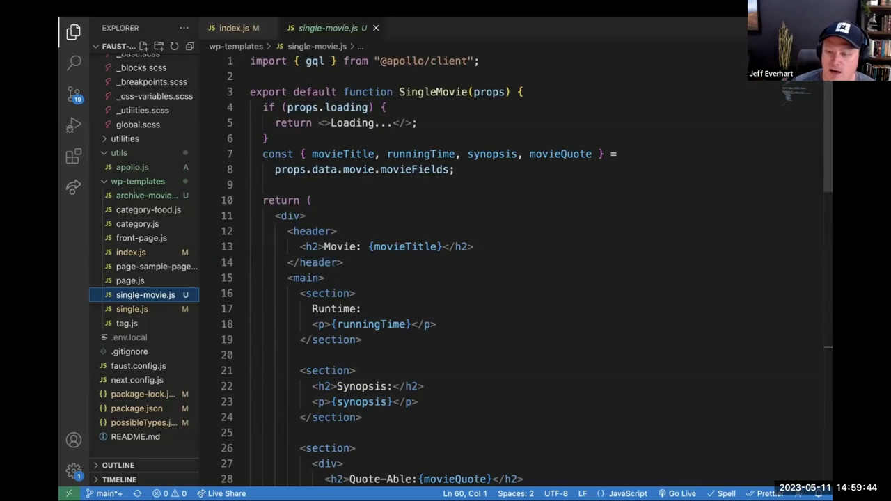
- Switch to Chrome and bring up the empty new tab
mouse_move(270, 480)
click(173, 479)
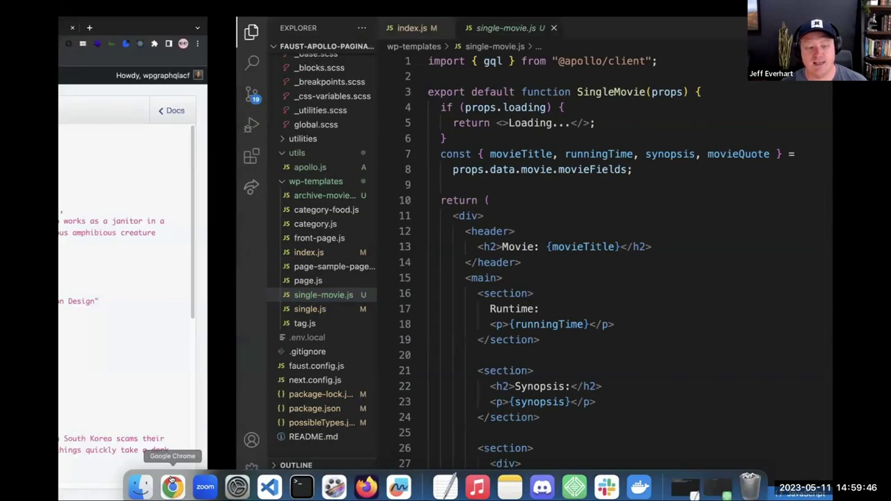
click(672, 28)
text(gith)
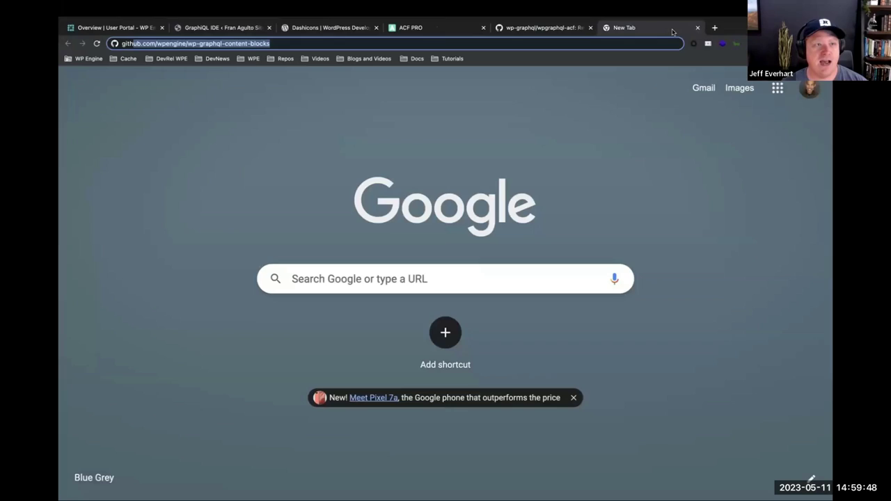
key(BackSpace)
key(BackSpace)
key(BackSpace)
key(BackSpace)
key(BackSpace)
- Load localhost:3000/movie/dumb-and-dumber in the empty tab
text(lo)
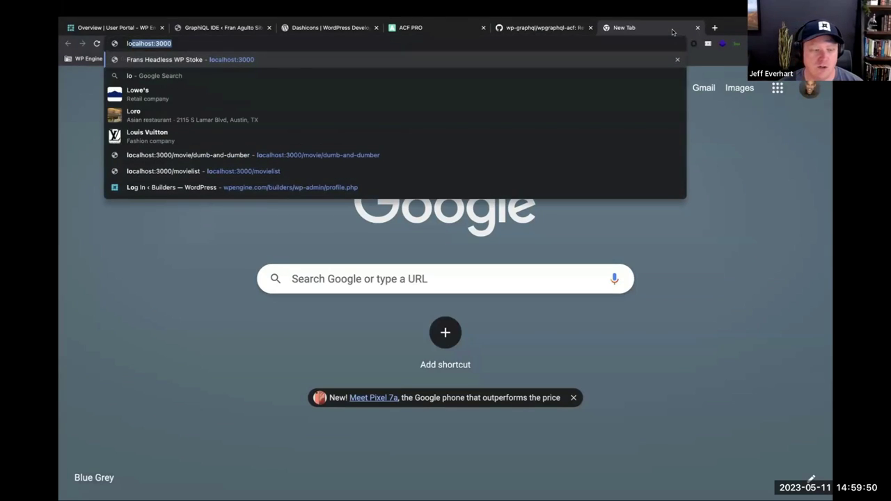
text(')
key(BackSpace)
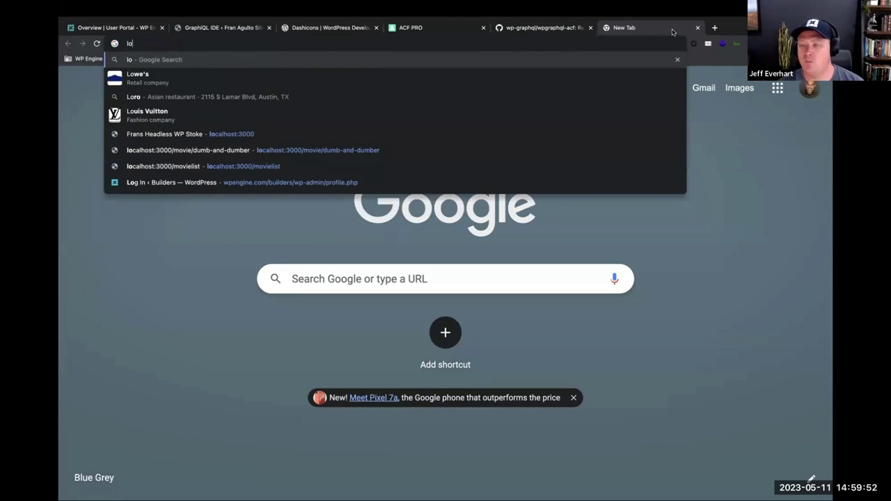
text(calhost:3000)
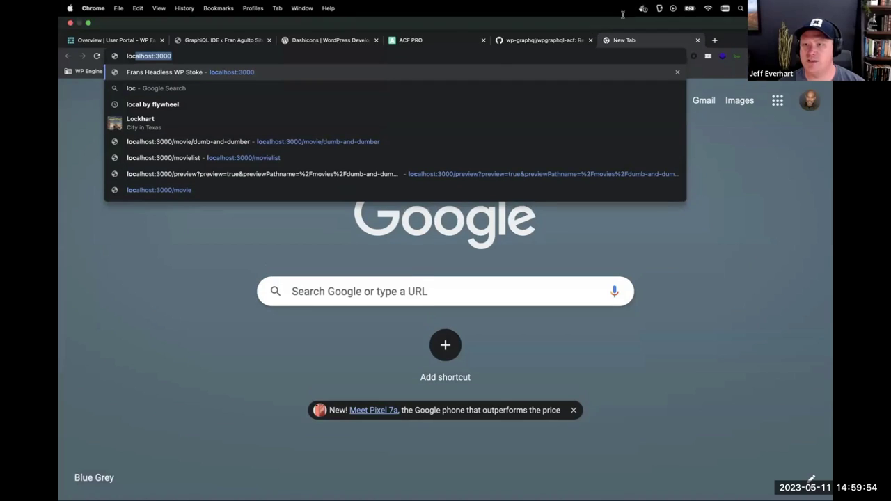
click(352, 127)
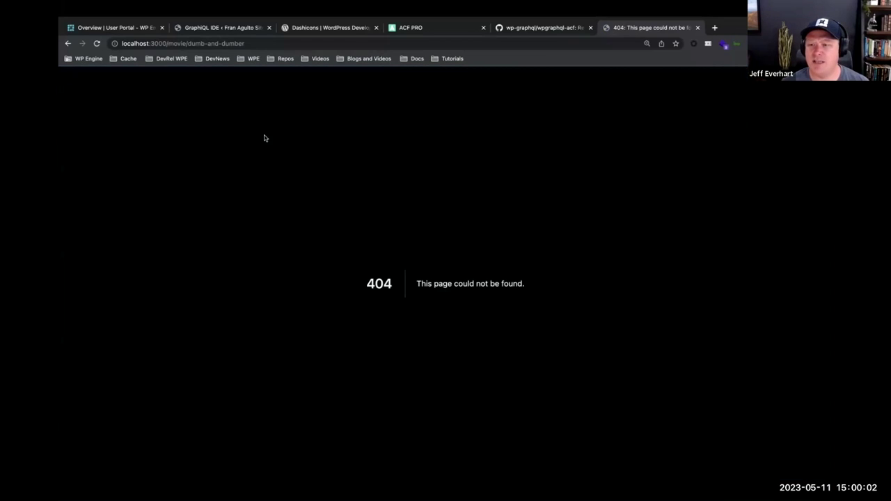
- Correct the address to localhost:3000/movies/dumb-and-dumber and load the movie page
click(187, 44)
click(186, 45)
text(s)
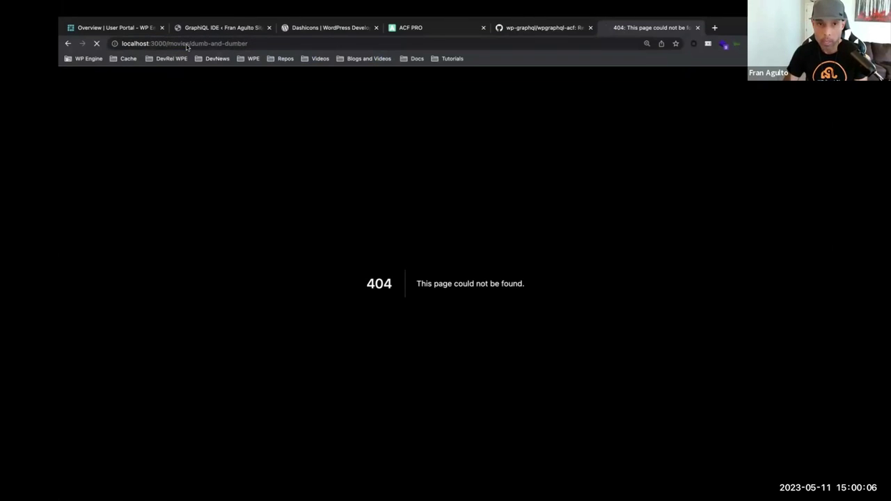
key(Return)
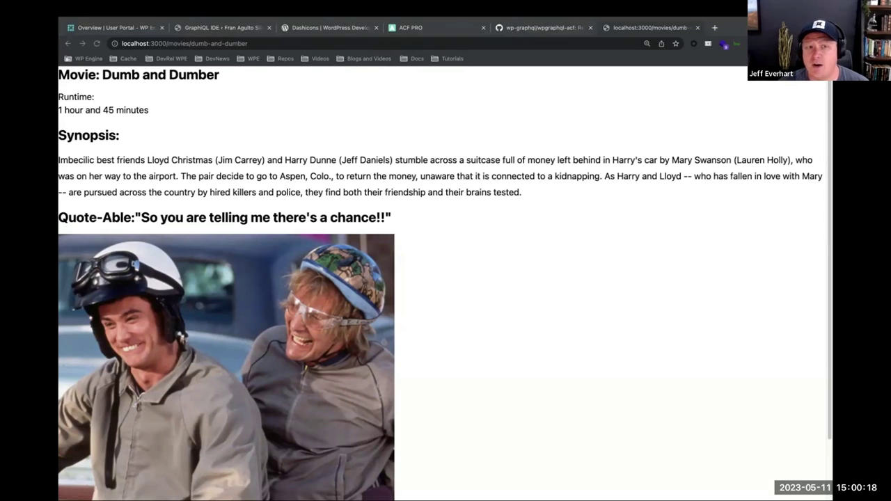
- Switch to the Data Modeling with ACF presentation in full screen and start the slideshow from the Discord invitation slide
key(super+grave)
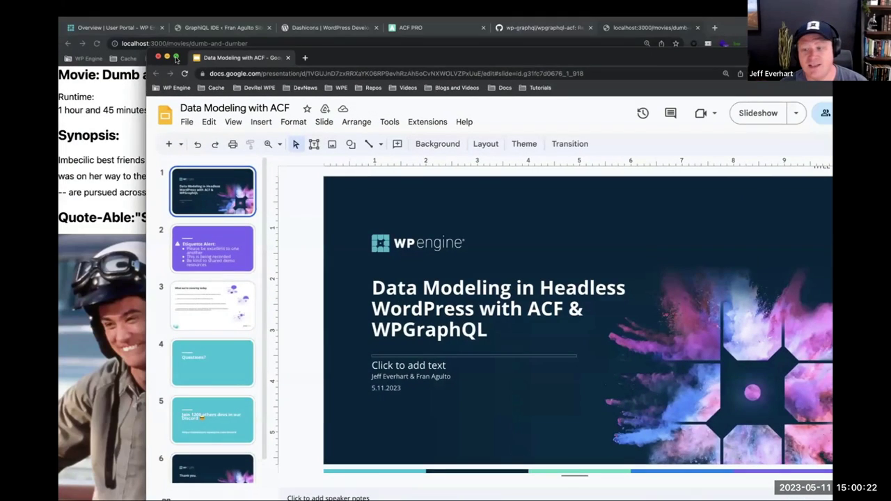
click(176, 57)
scroll(108, 314, down, 1)
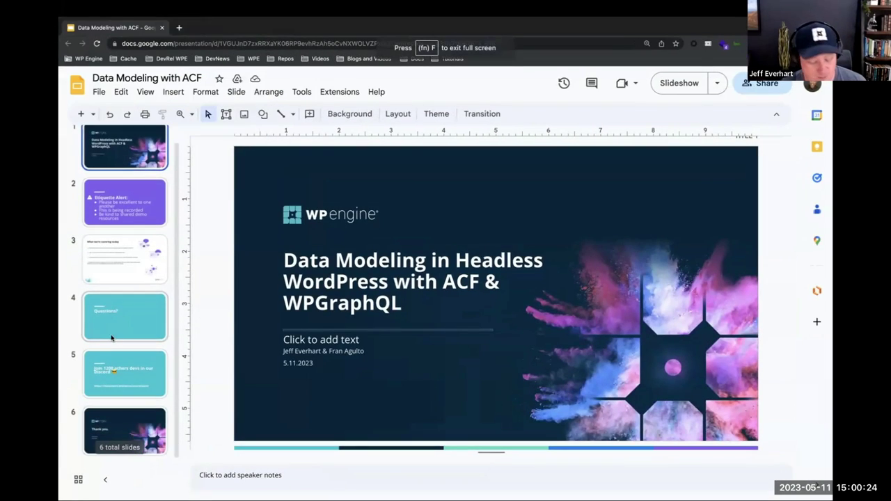
click(117, 377)
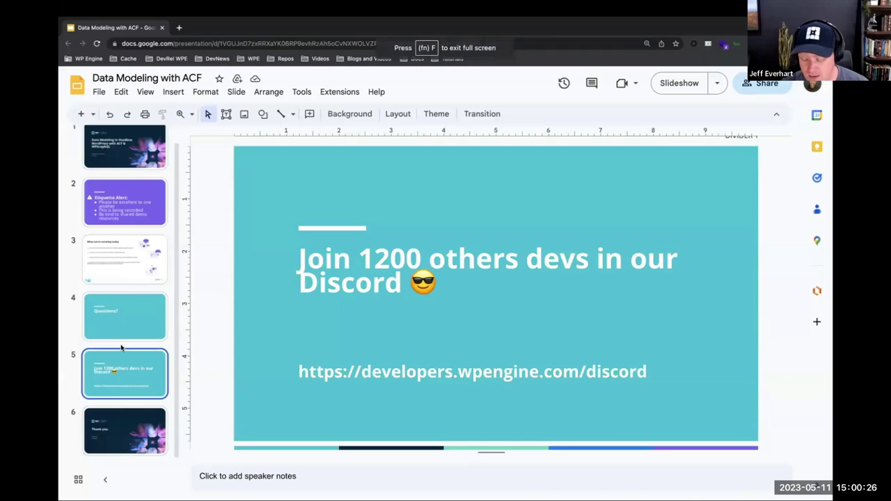
click(124, 275)
click(112, 374)
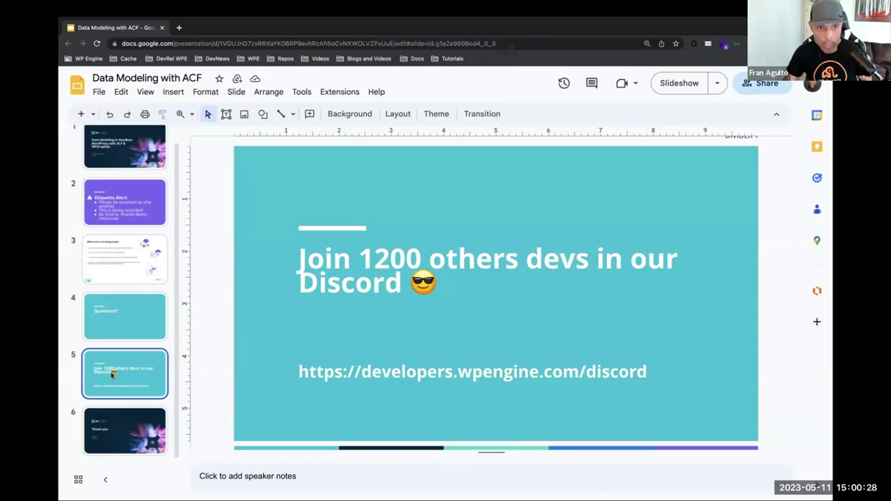
click(685, 84)
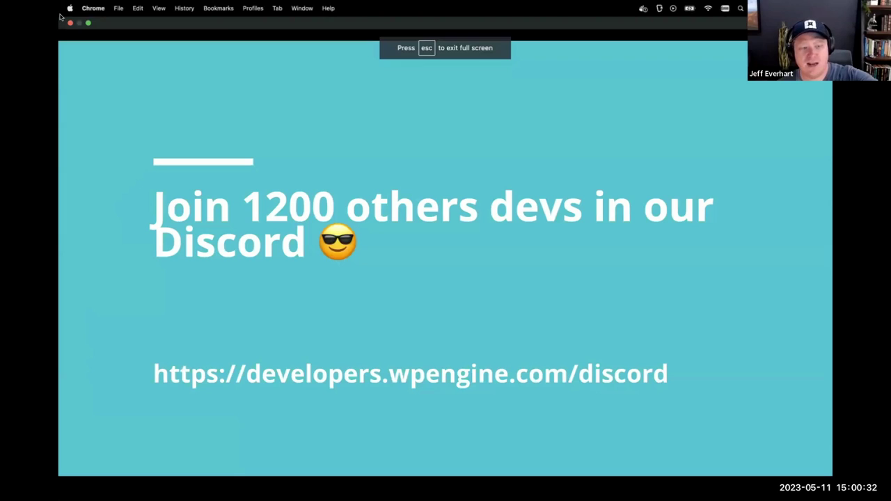